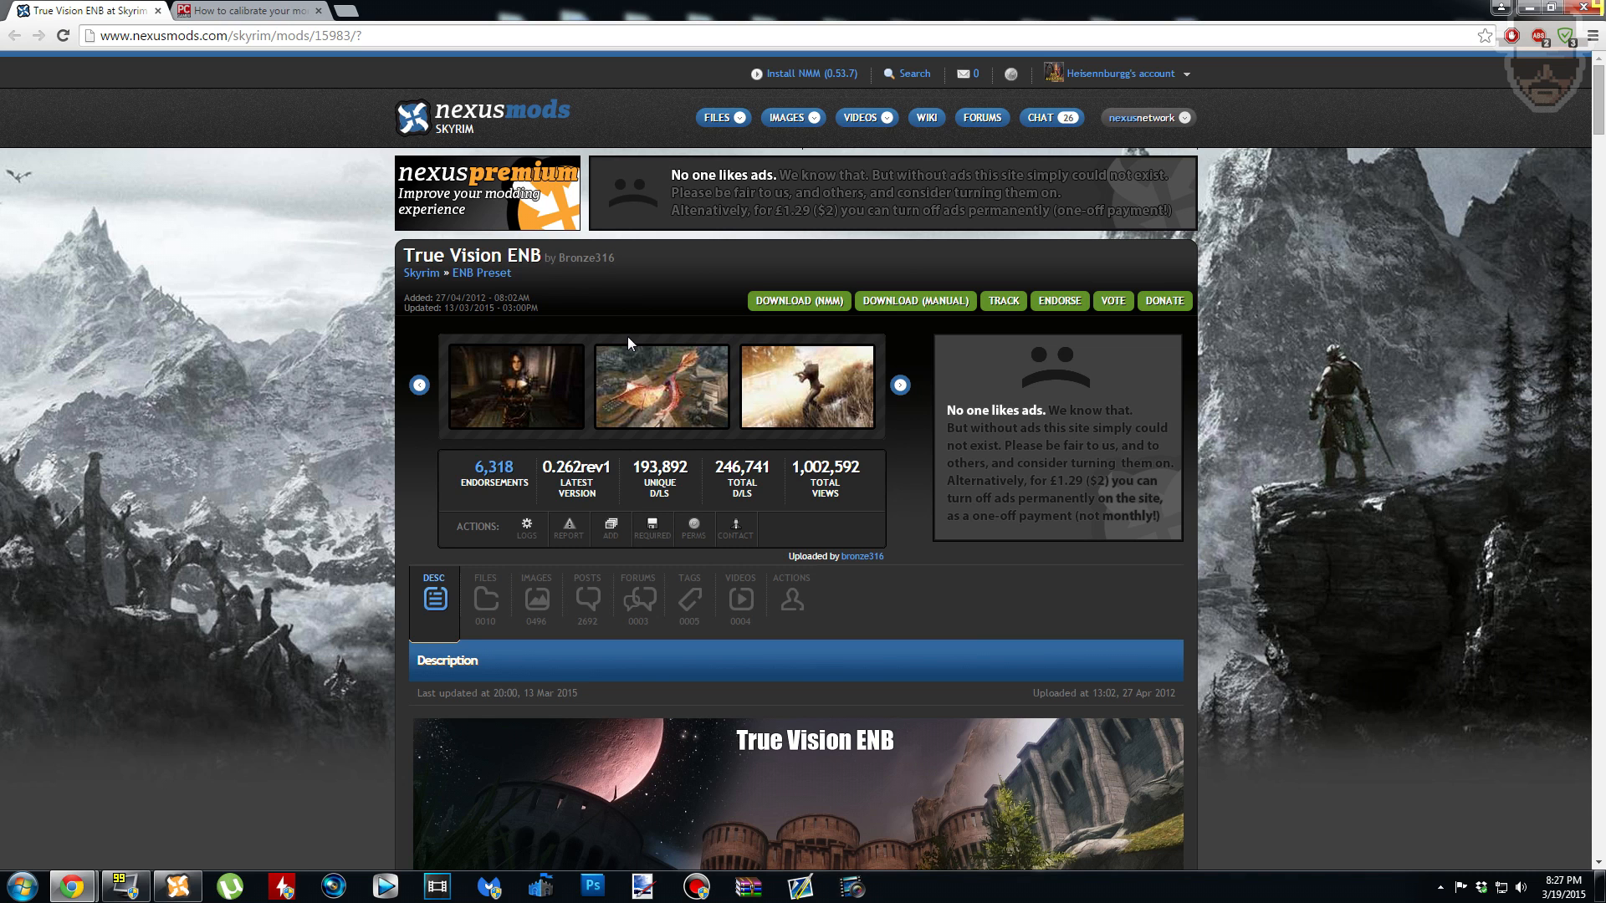
Step: Look through the True Vision ENB mod page, including its description, screenshots and update date
scroll(314, 535, "down", 5)
scroll(676, 430, "down", 2)
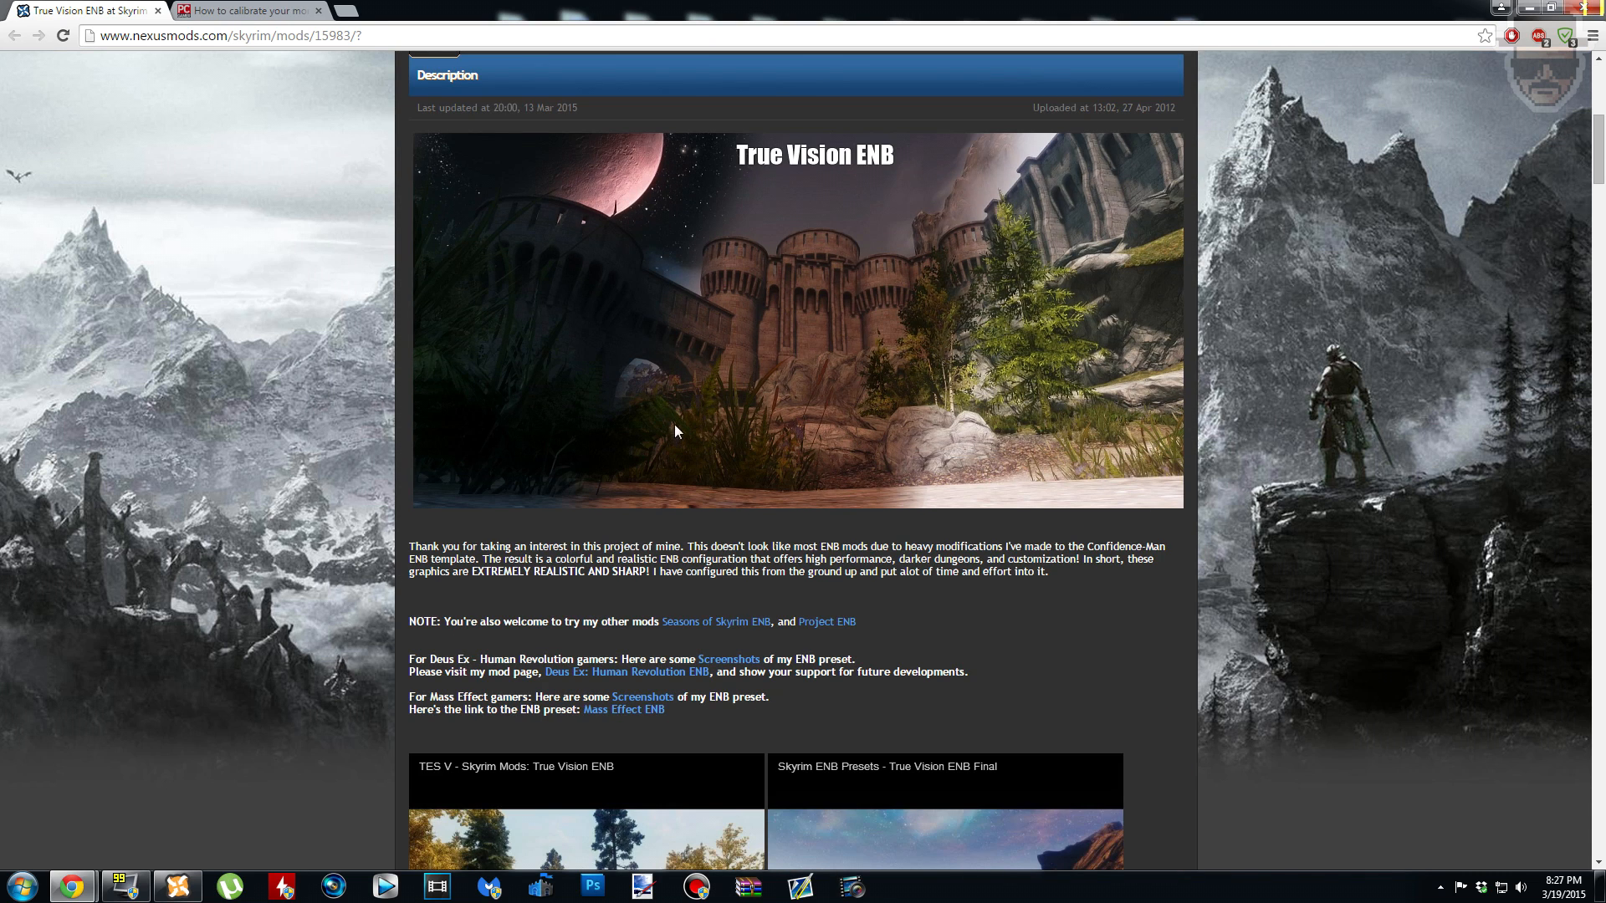
scroll(308, 535, "down", 20)
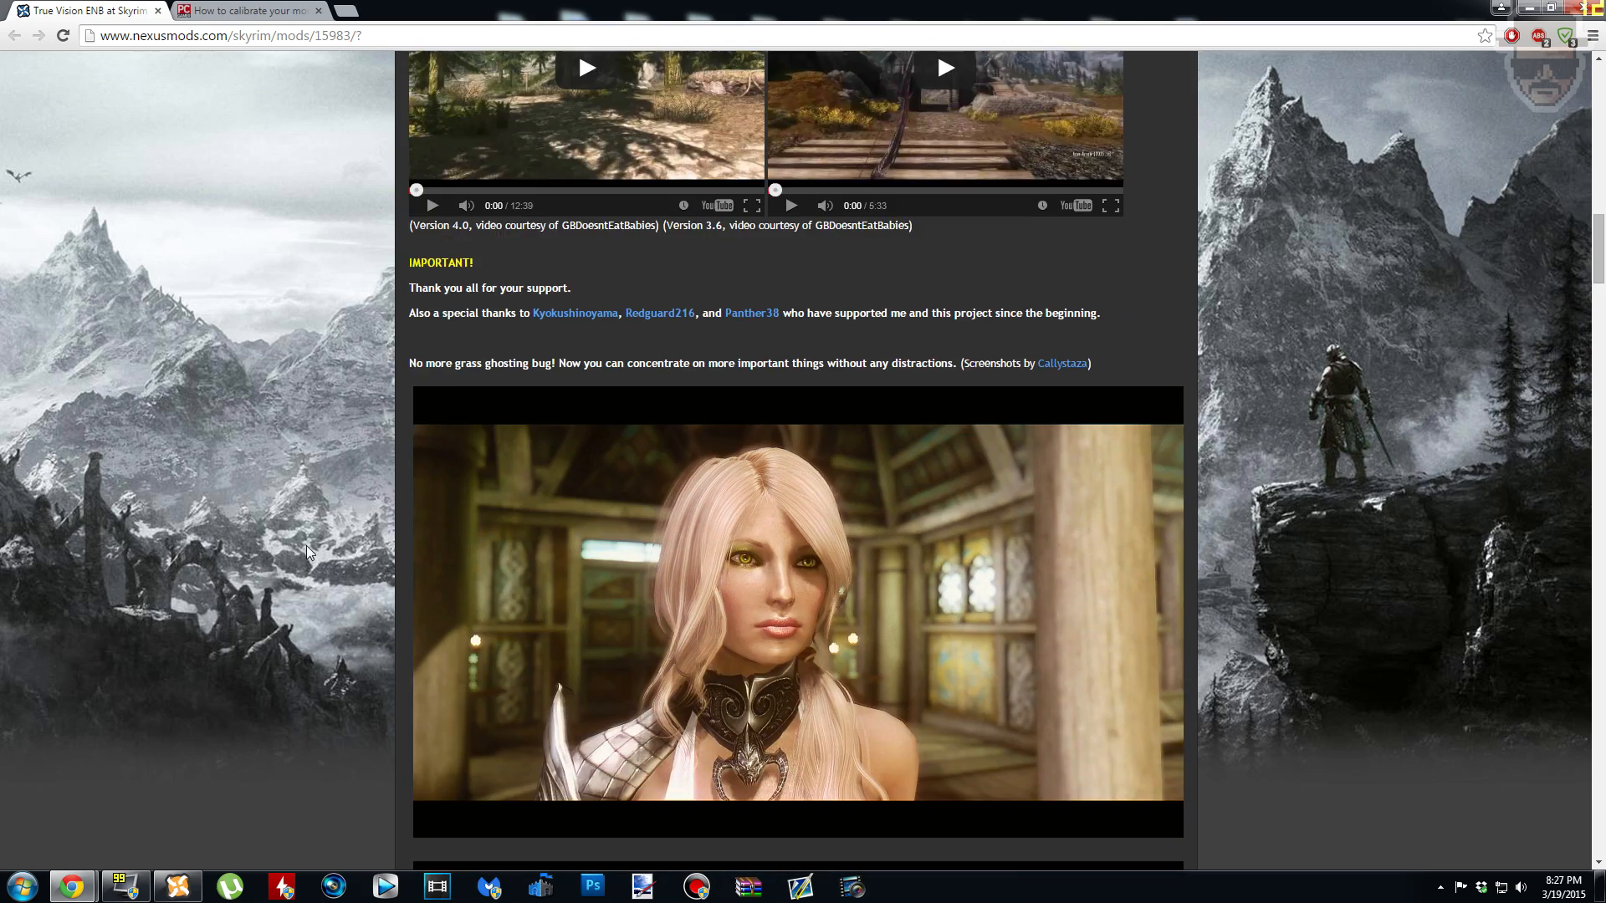
scroll(306, 528, "down", 7)
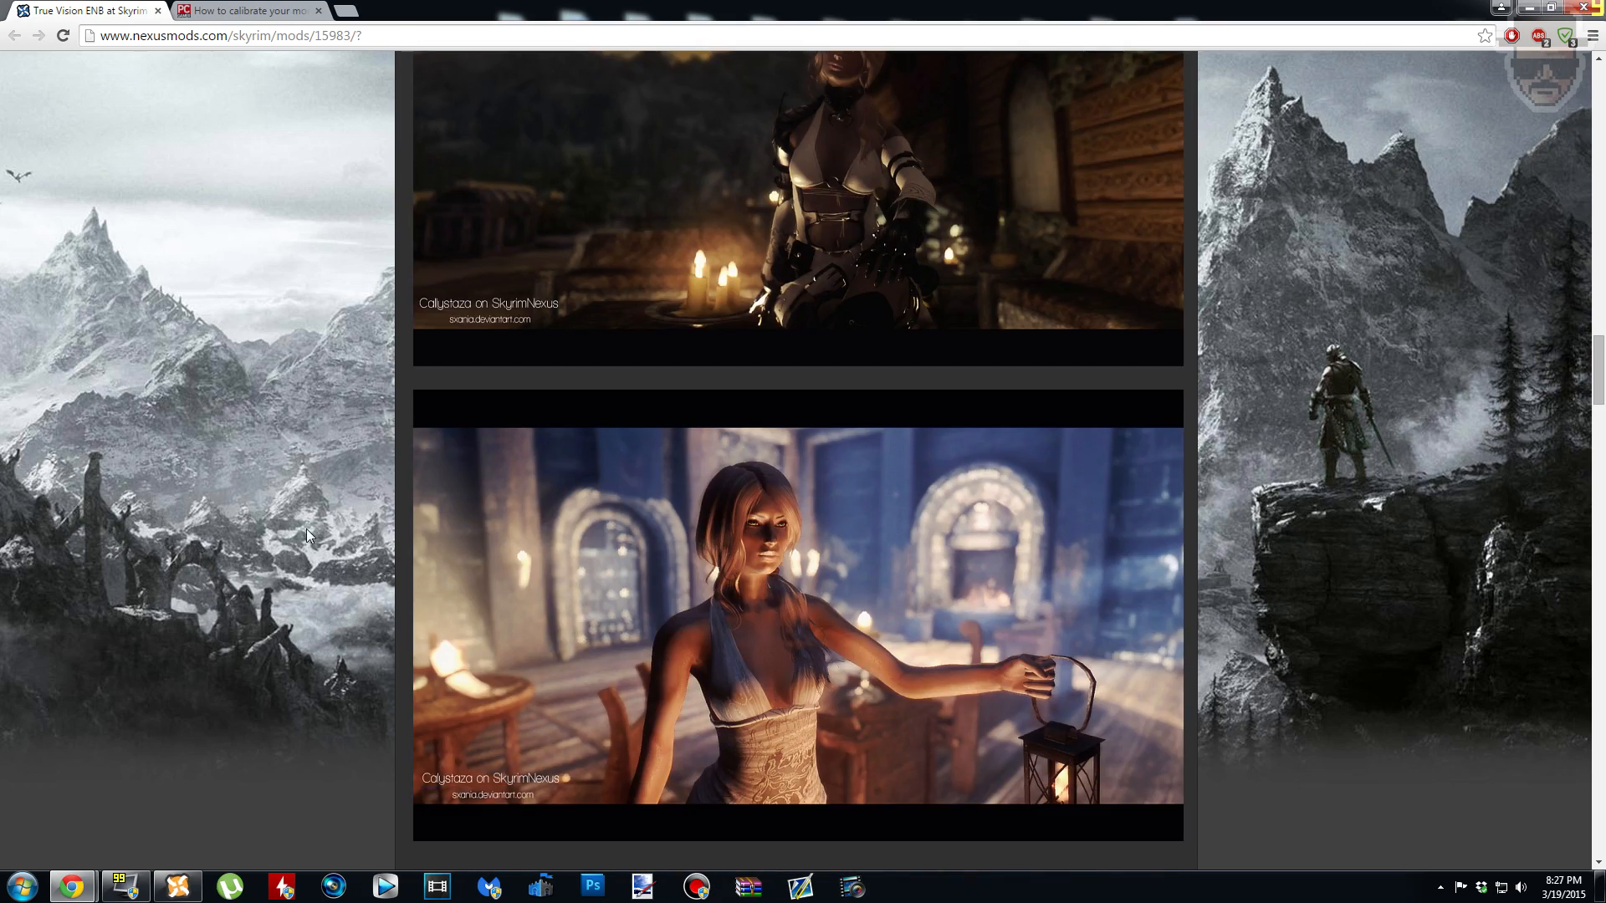
middle_click(345, 644)
scroll(346, 644, "up", 20)
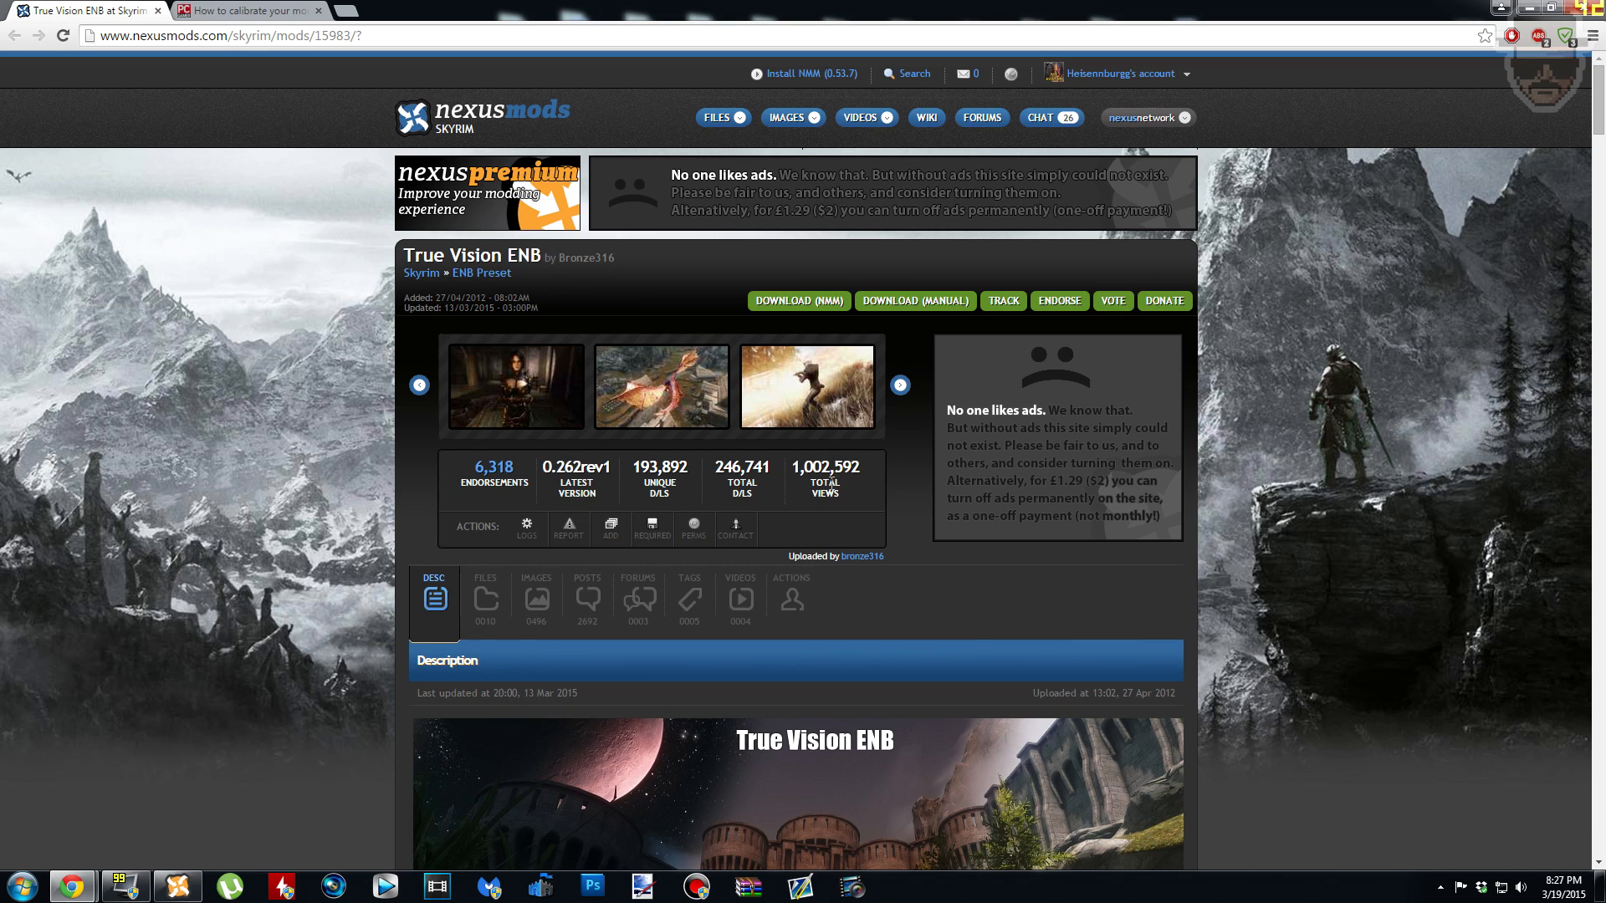
triple_click(526, 693)
left_click(578, 690)
mouse_move(405, 253)
left_mouse_down()
mouse_move(559, 255)
mouse_move(410, 255)
left_mouse_up()
Step: Open the mod_tesskyrim_v0262 link from the description's Installation section in a new tab and switch to that tab
scroll(383, 627, "down", 5)
scroll(372, 620, "down", 20)
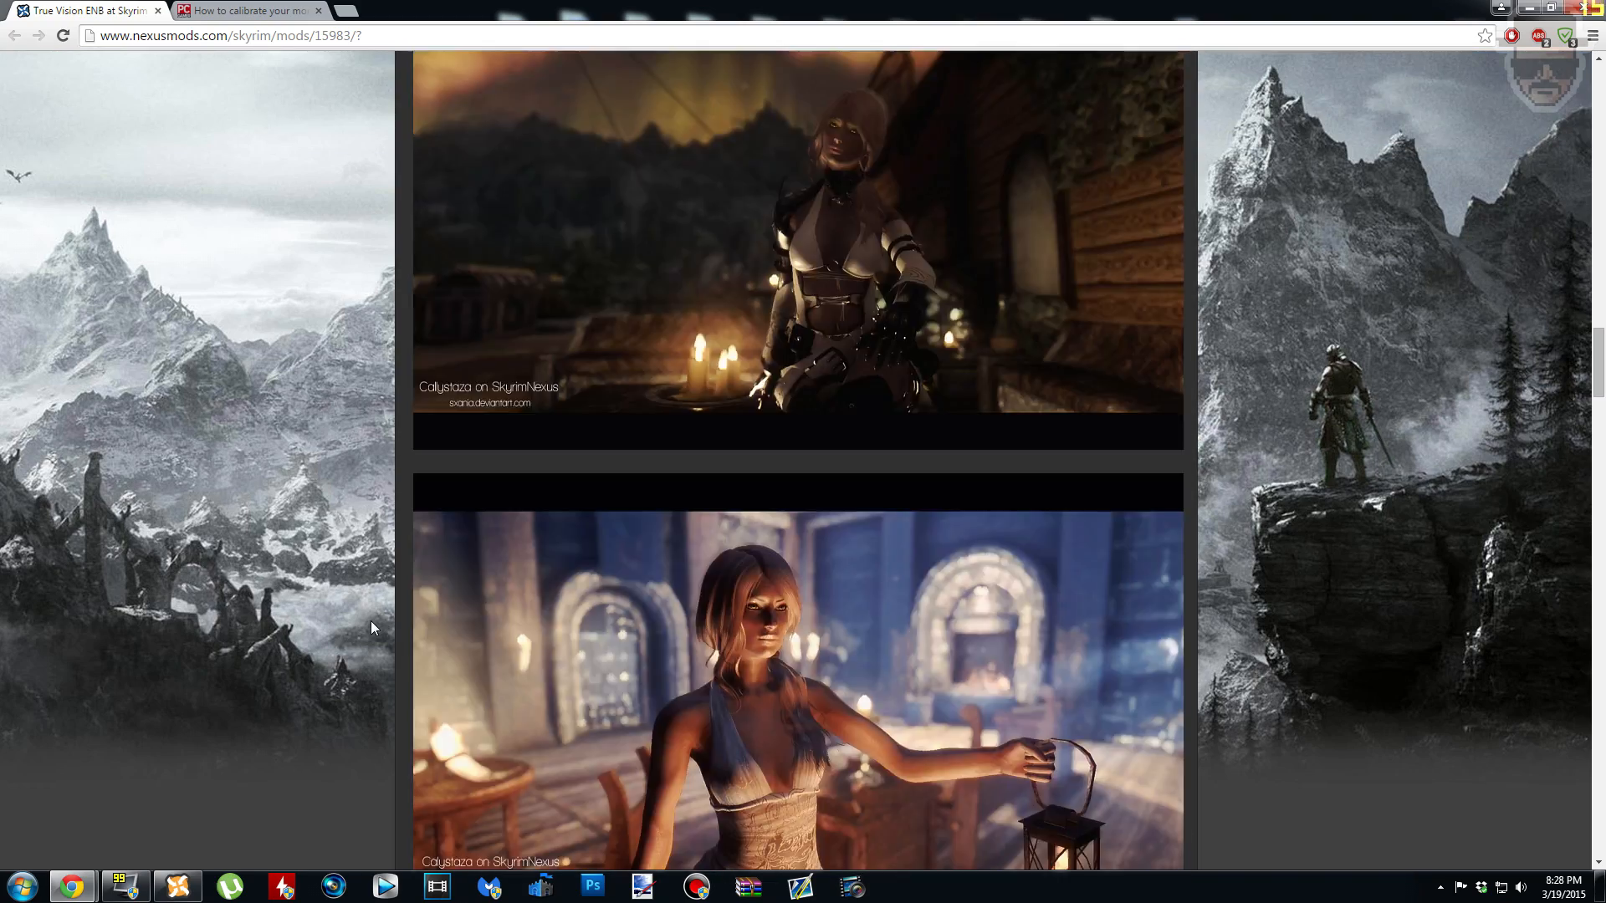
scroll(371, 622, "down", 20)
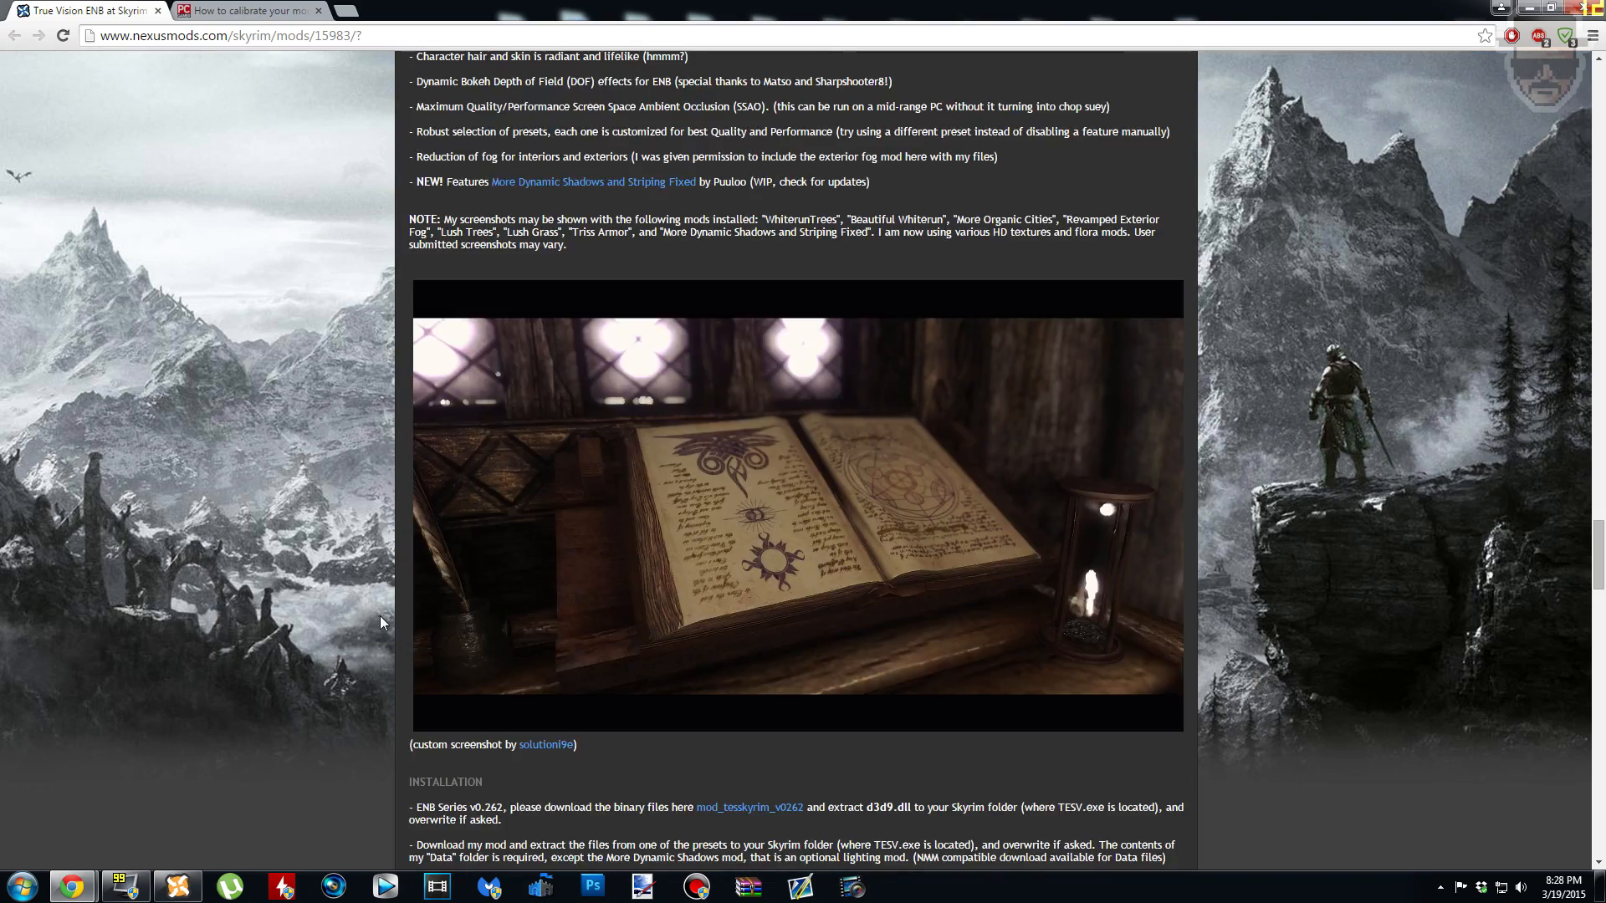
scroll(380, 619, "down", 4)
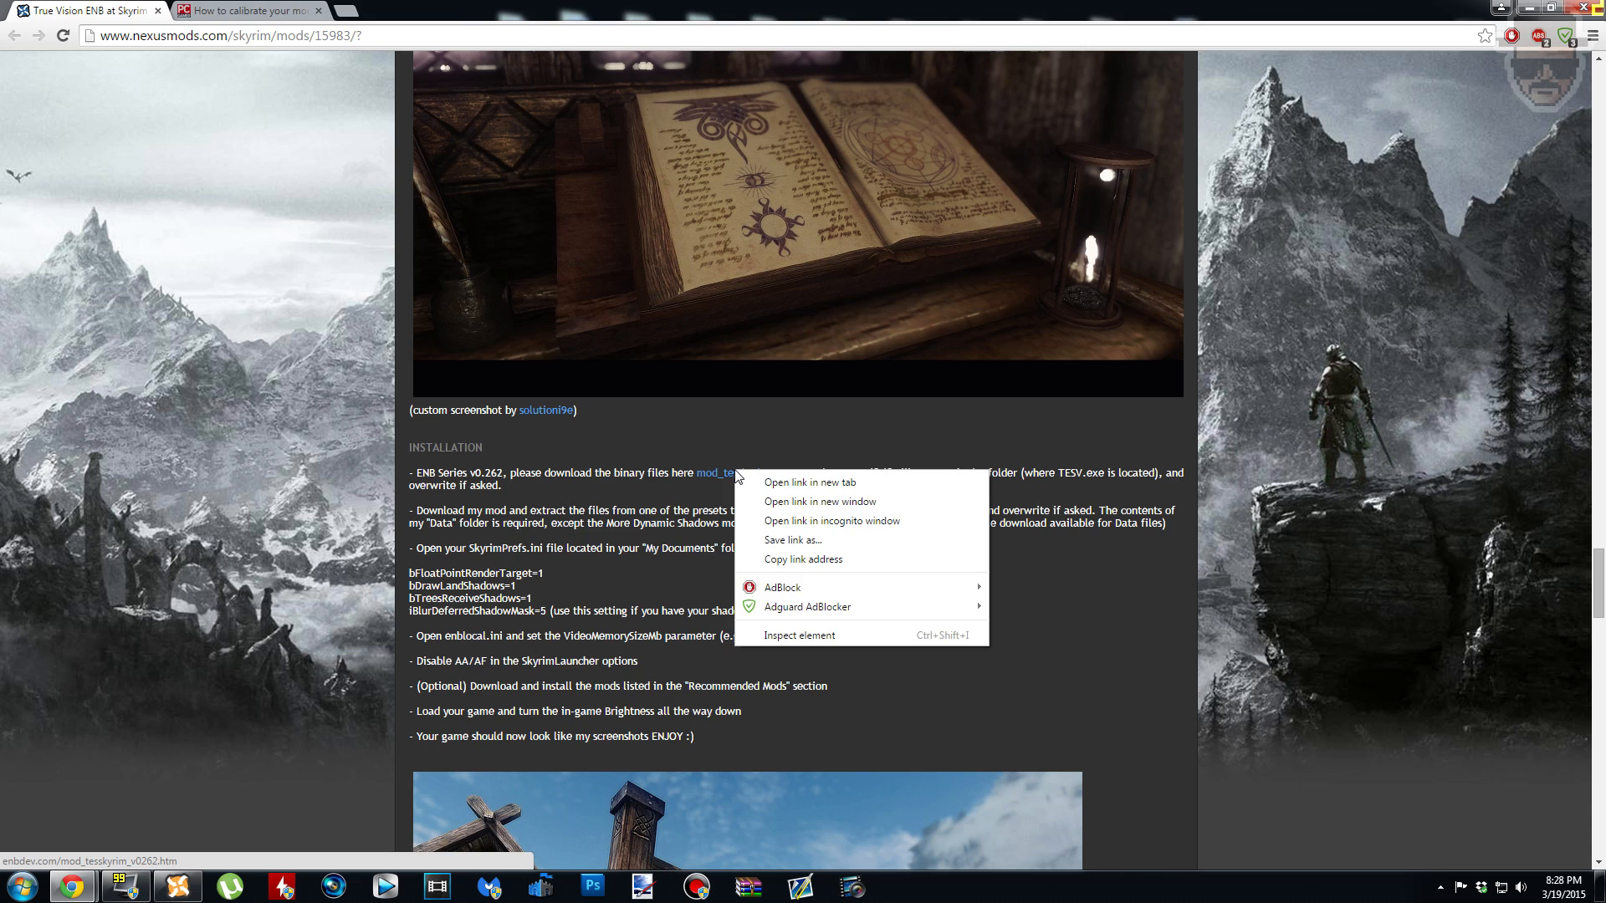
right_click(735, 472)
left_click(857, 490)
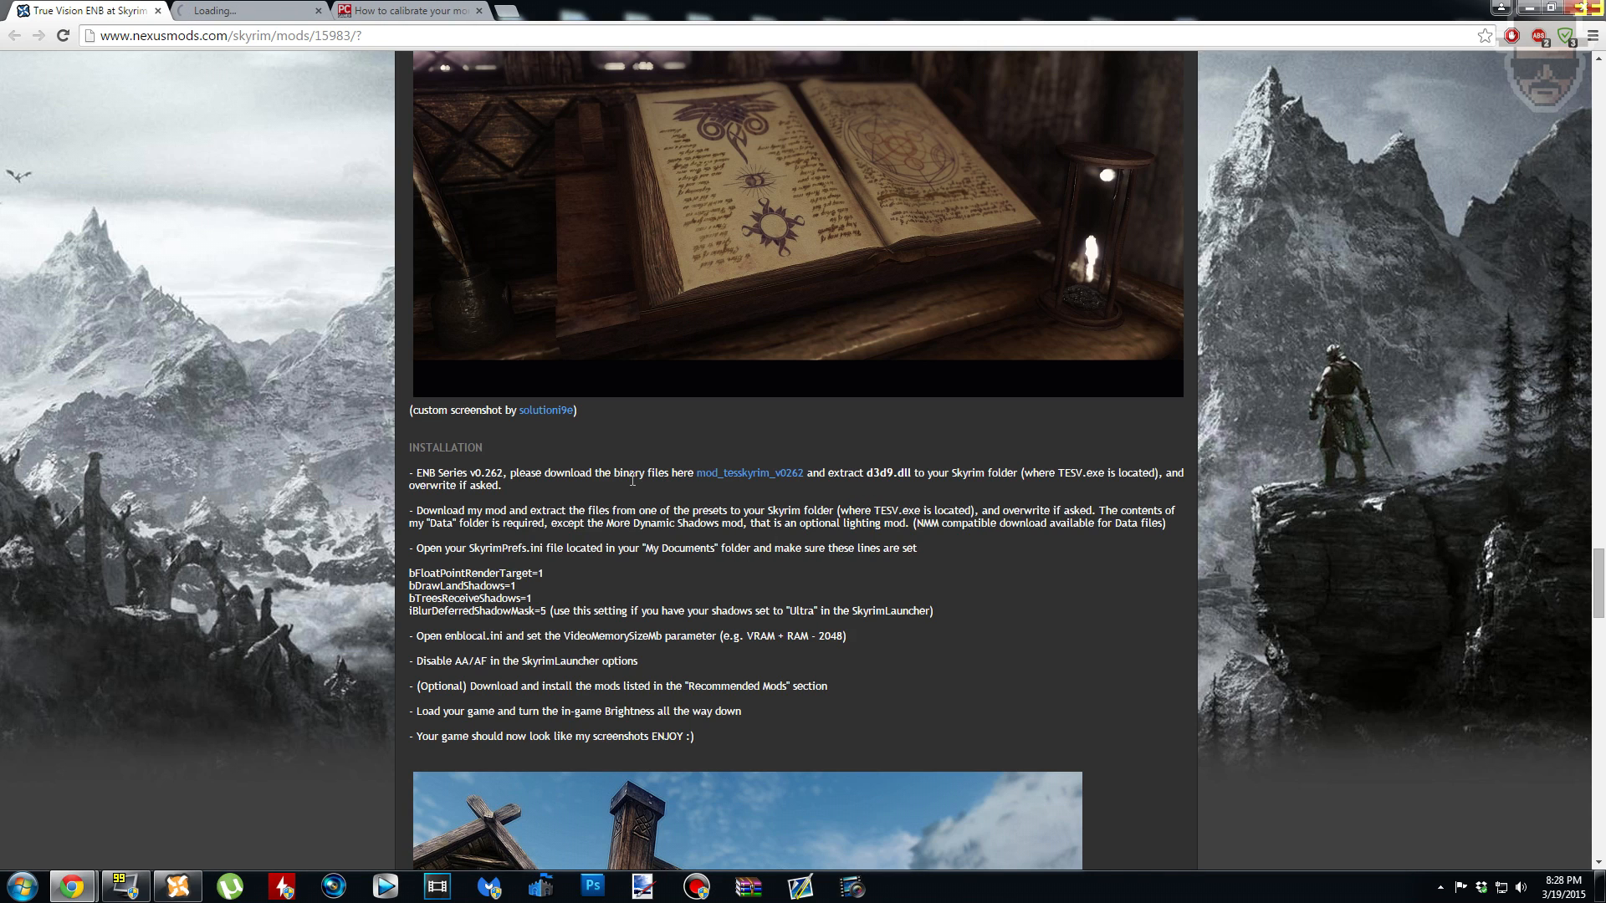
left_click(239, 14)
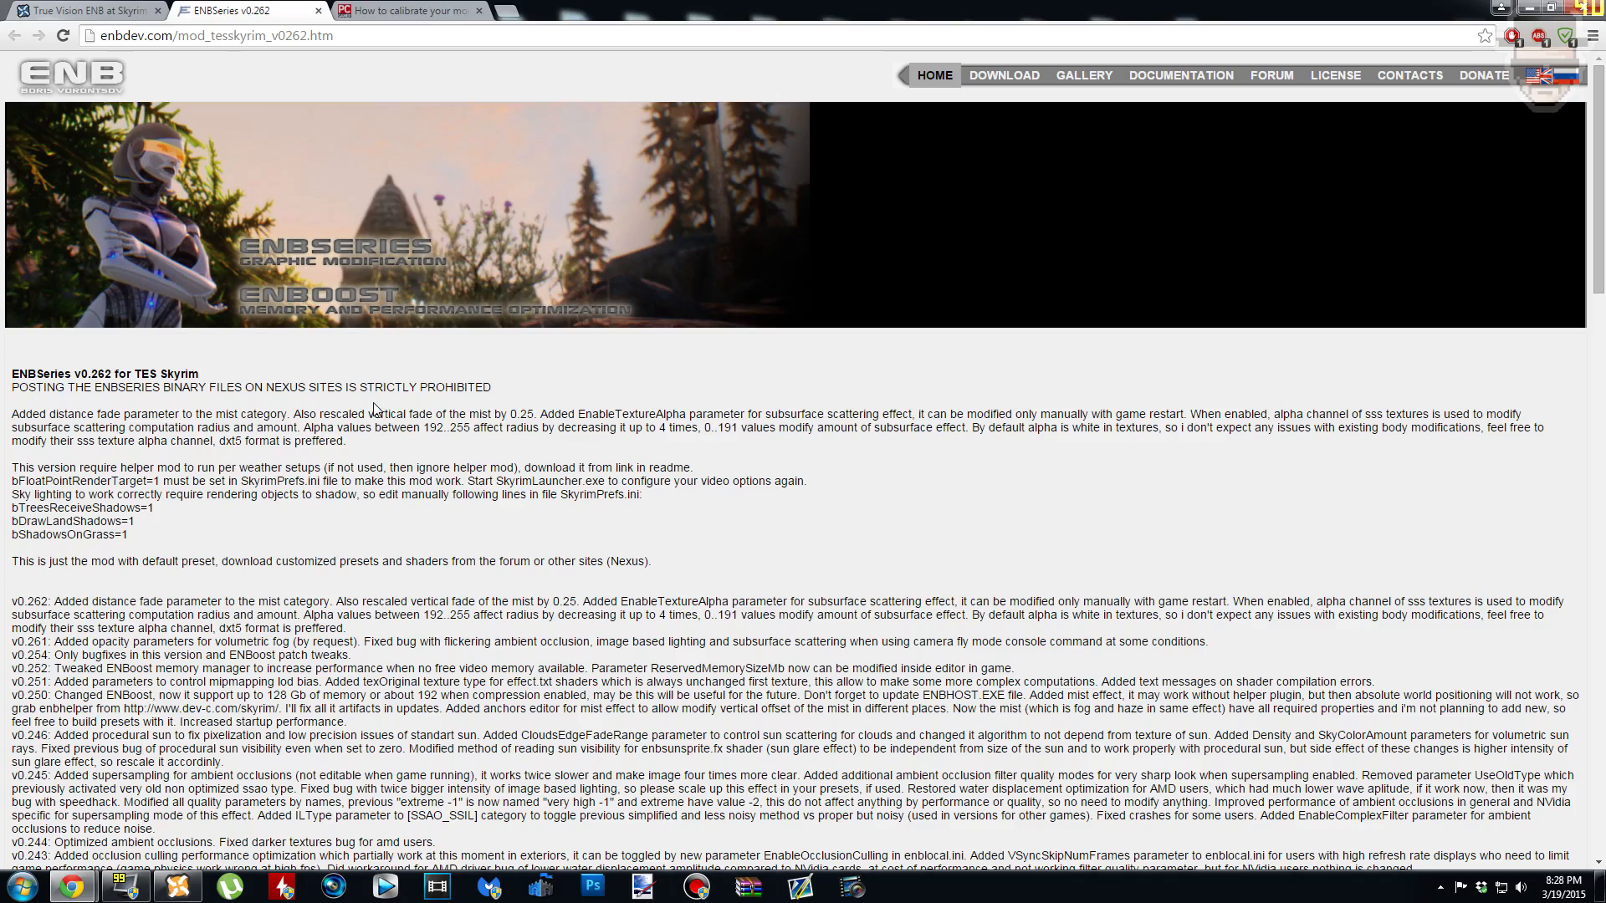
Step: Download the ENBSeries v0.262 archive from the link at the end of the version history
scroll(279, 595, "down", 15)
scroll(278, 595, "down", 10)
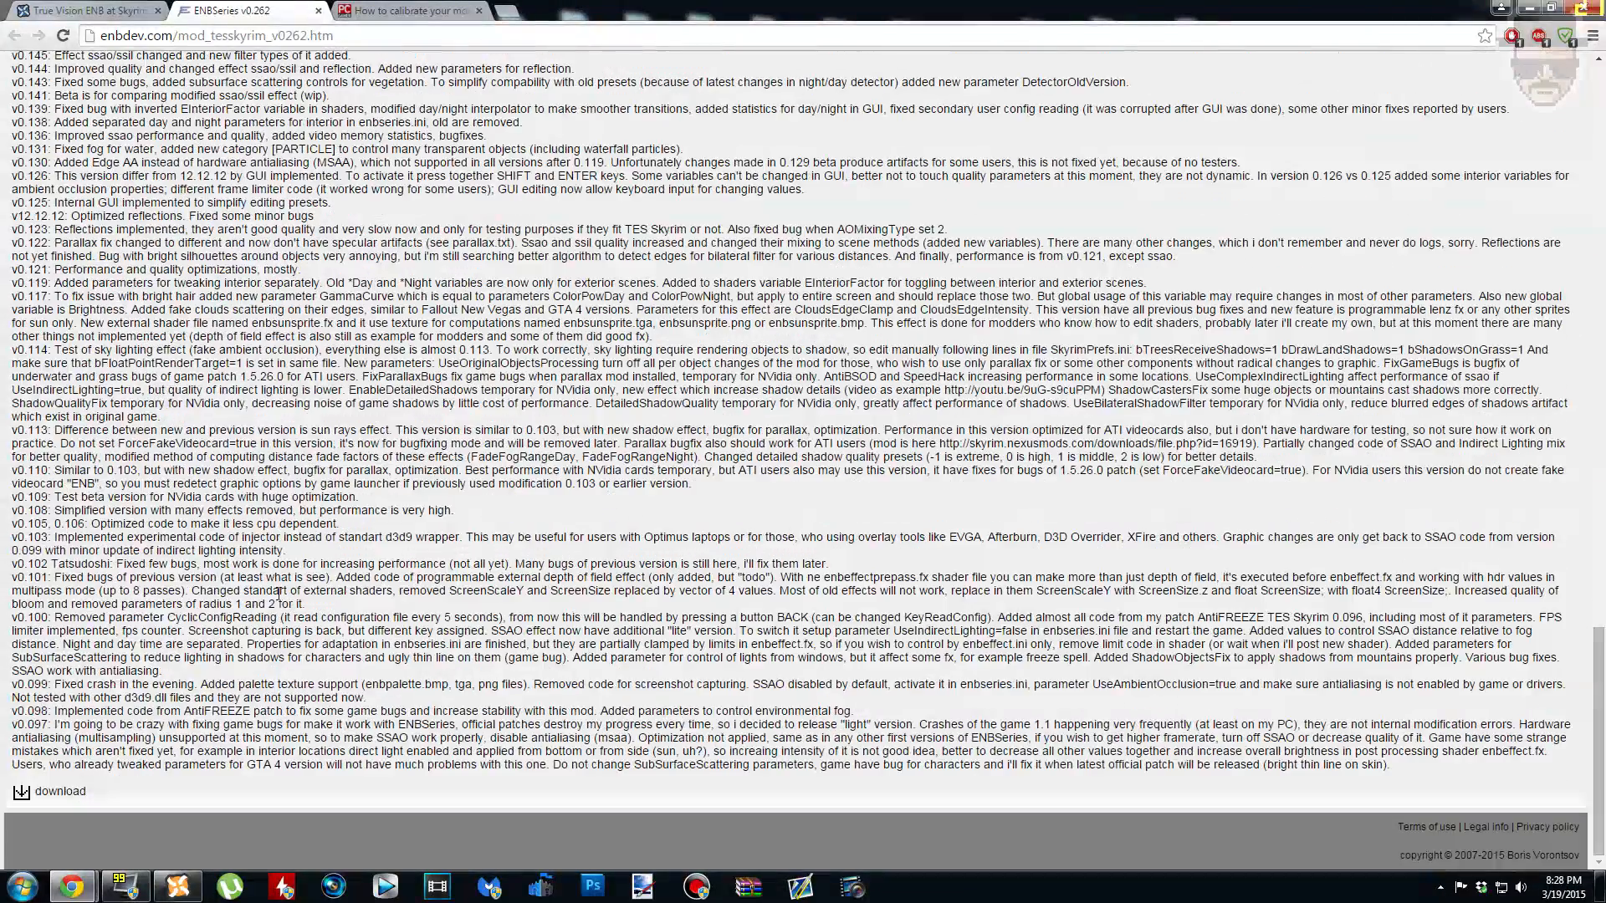
left_click(25, 800)
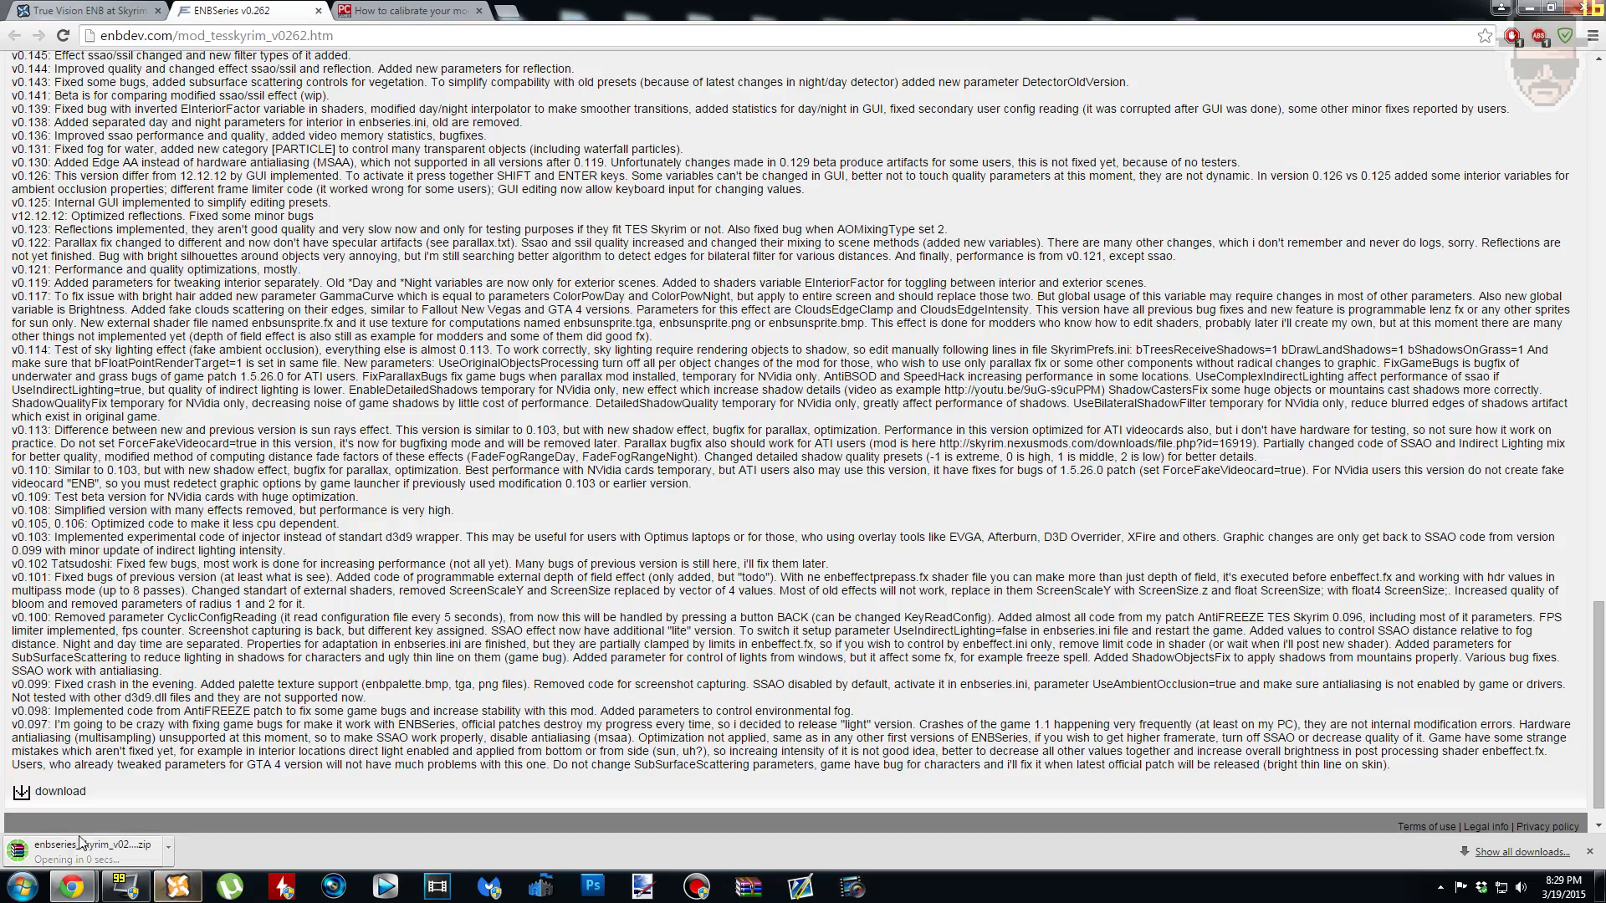
scroll(877, 189, "up", 15)
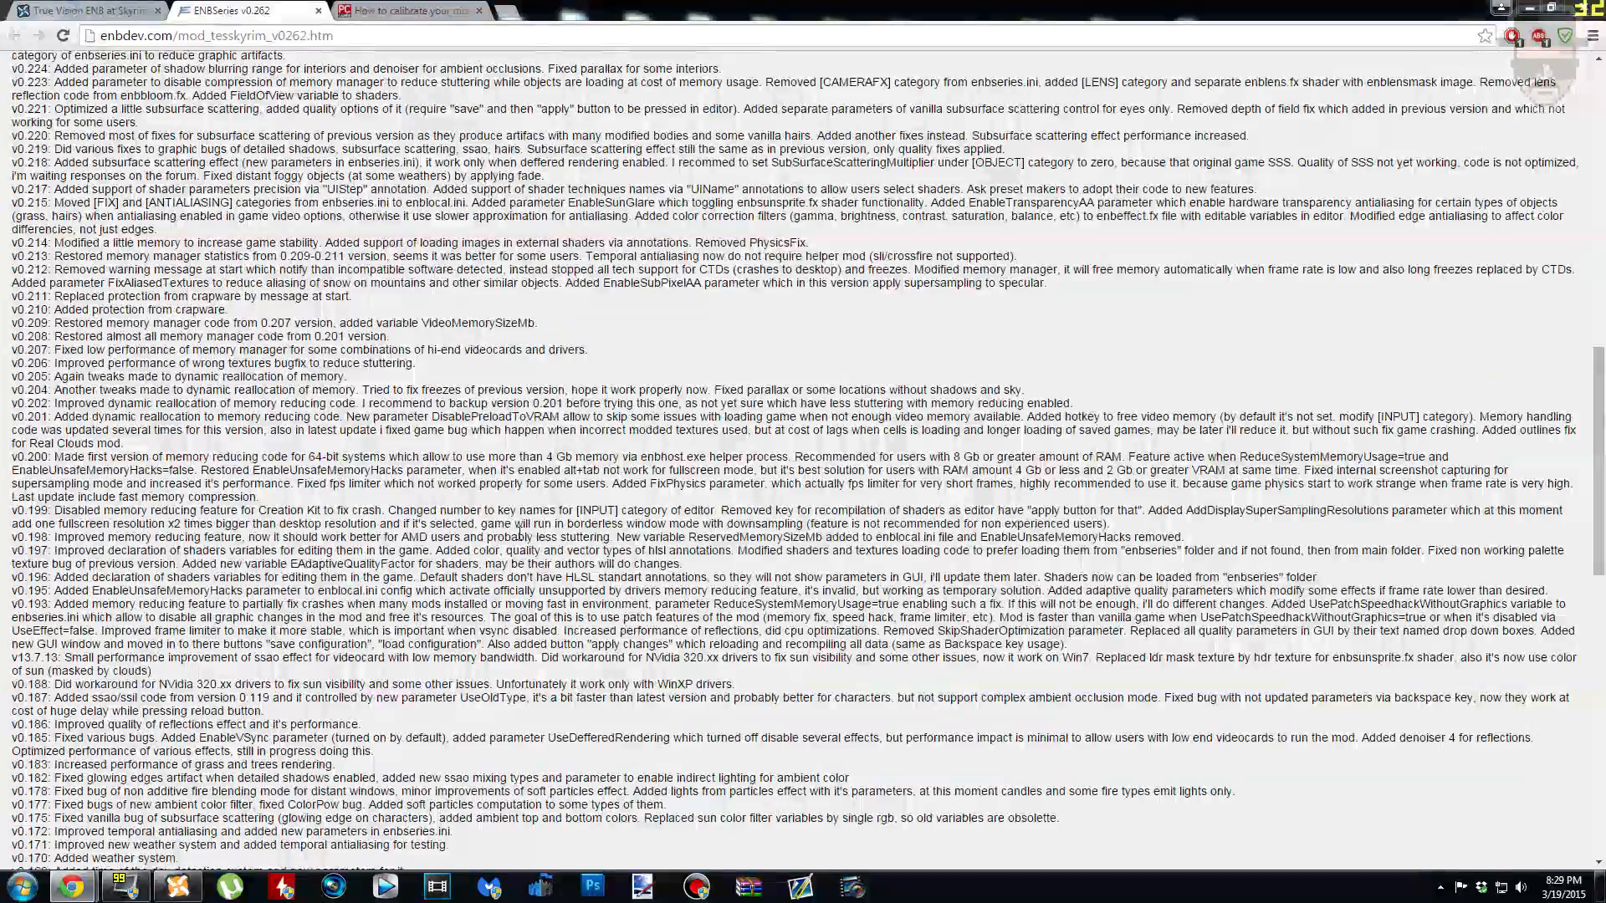
Step: Put the downloaded enbseries_skyrim_v0262 (1).zip from the Downloads folder onto the desktop and close the archive window
mouse_move(876, 95)
left_mouse_down()
mouse_move(677, 88)
mouse_move(994, 107)
mouse_move(858, 108)
left_mouse_up()
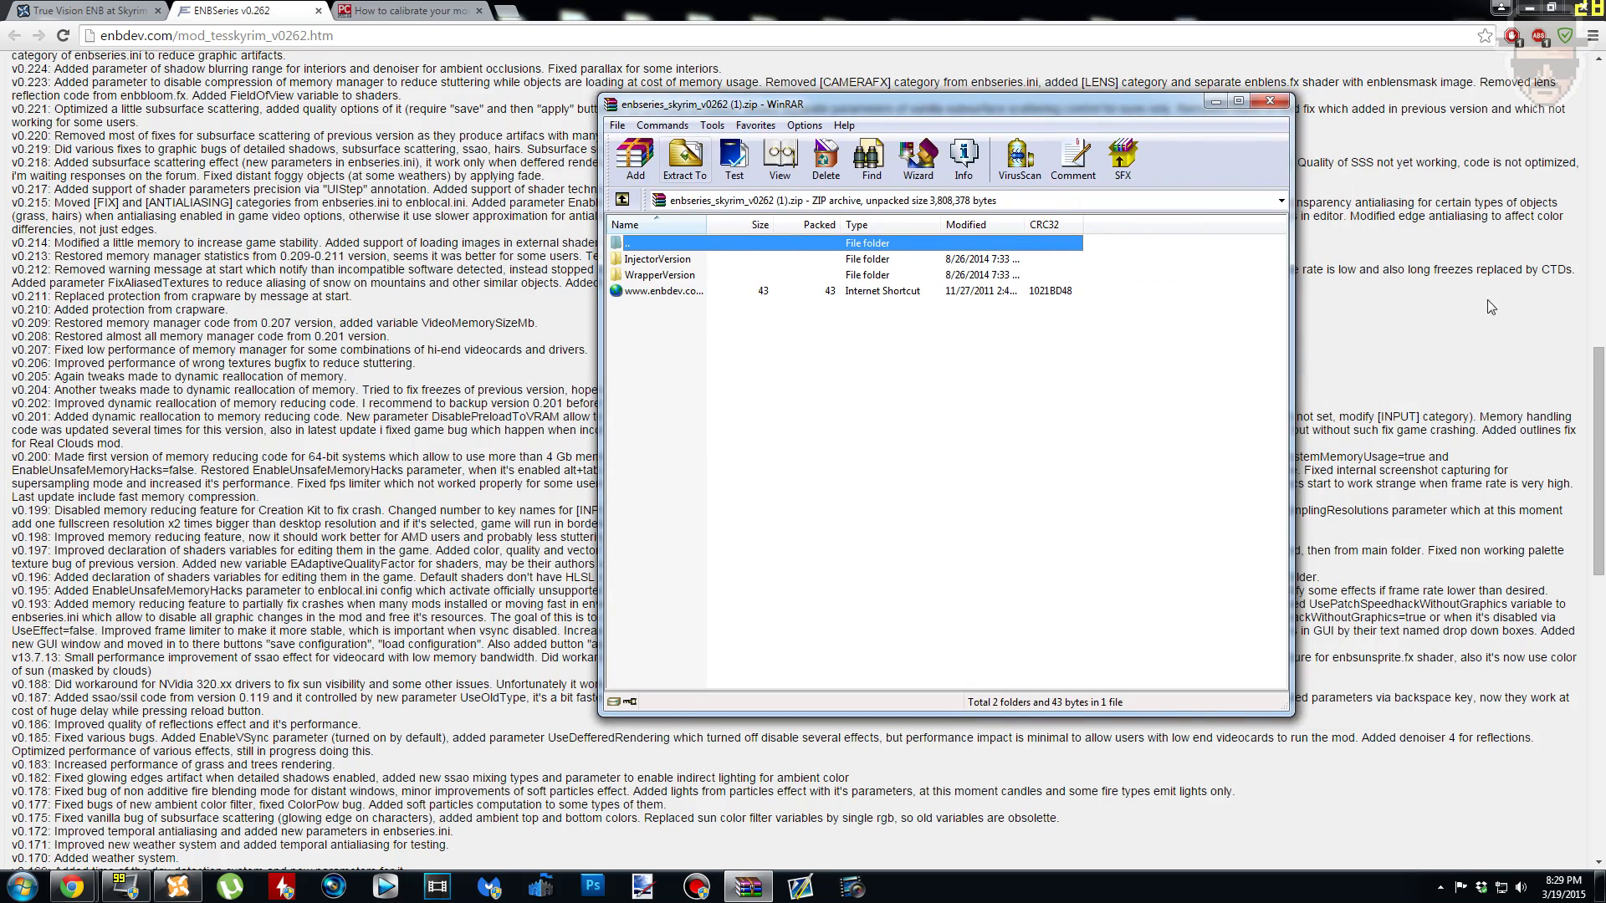
left_click(1527, 10)
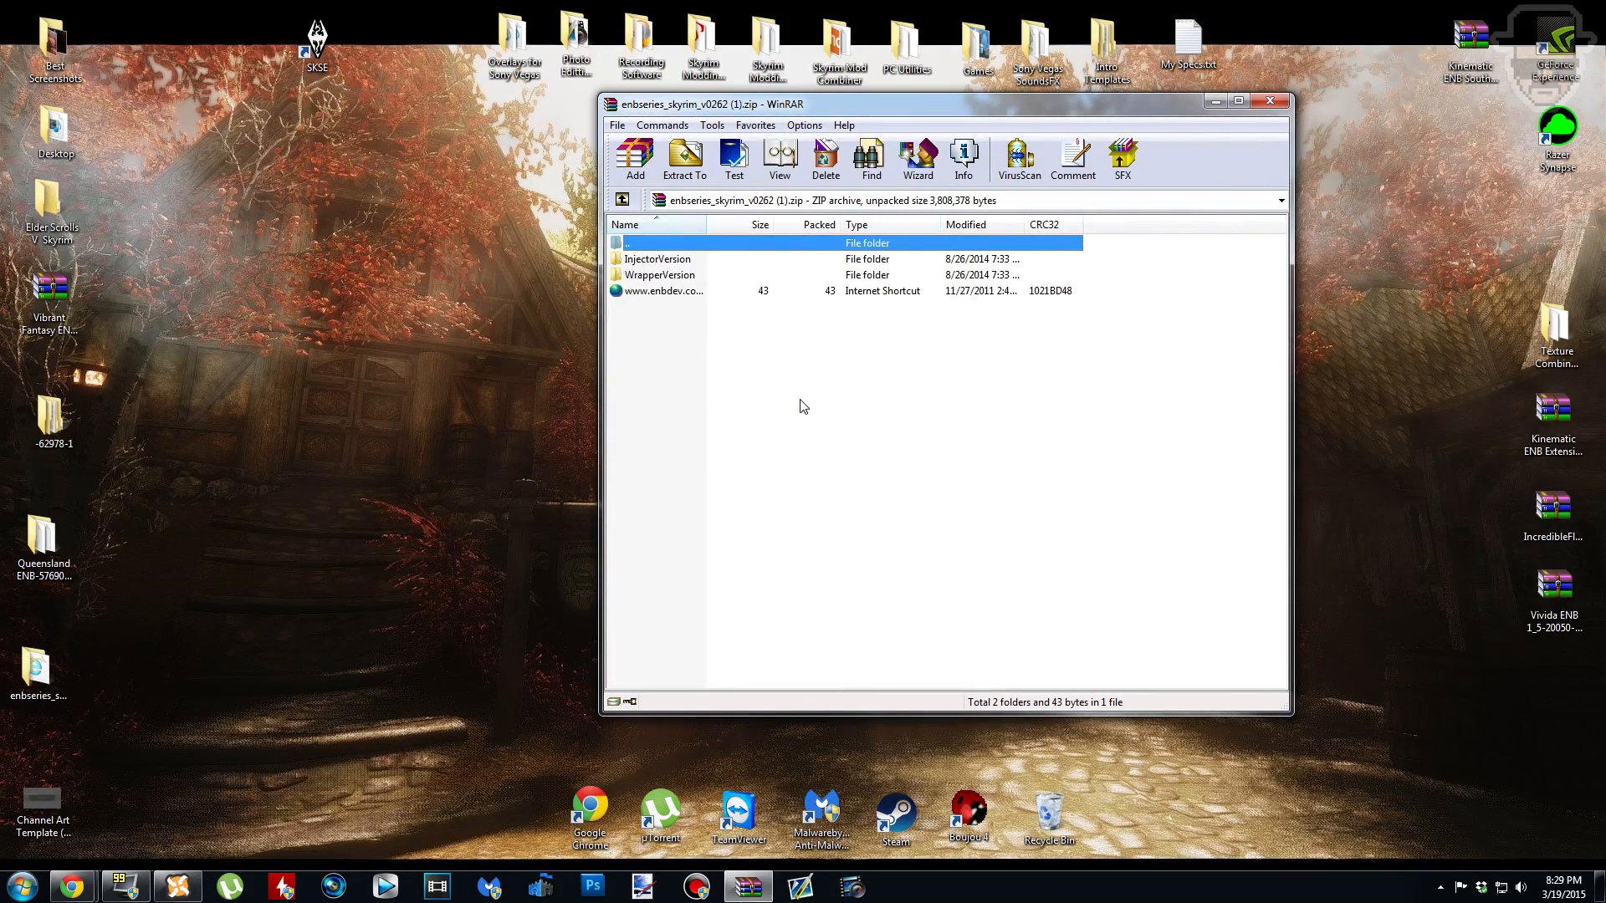
key("BackSpace")
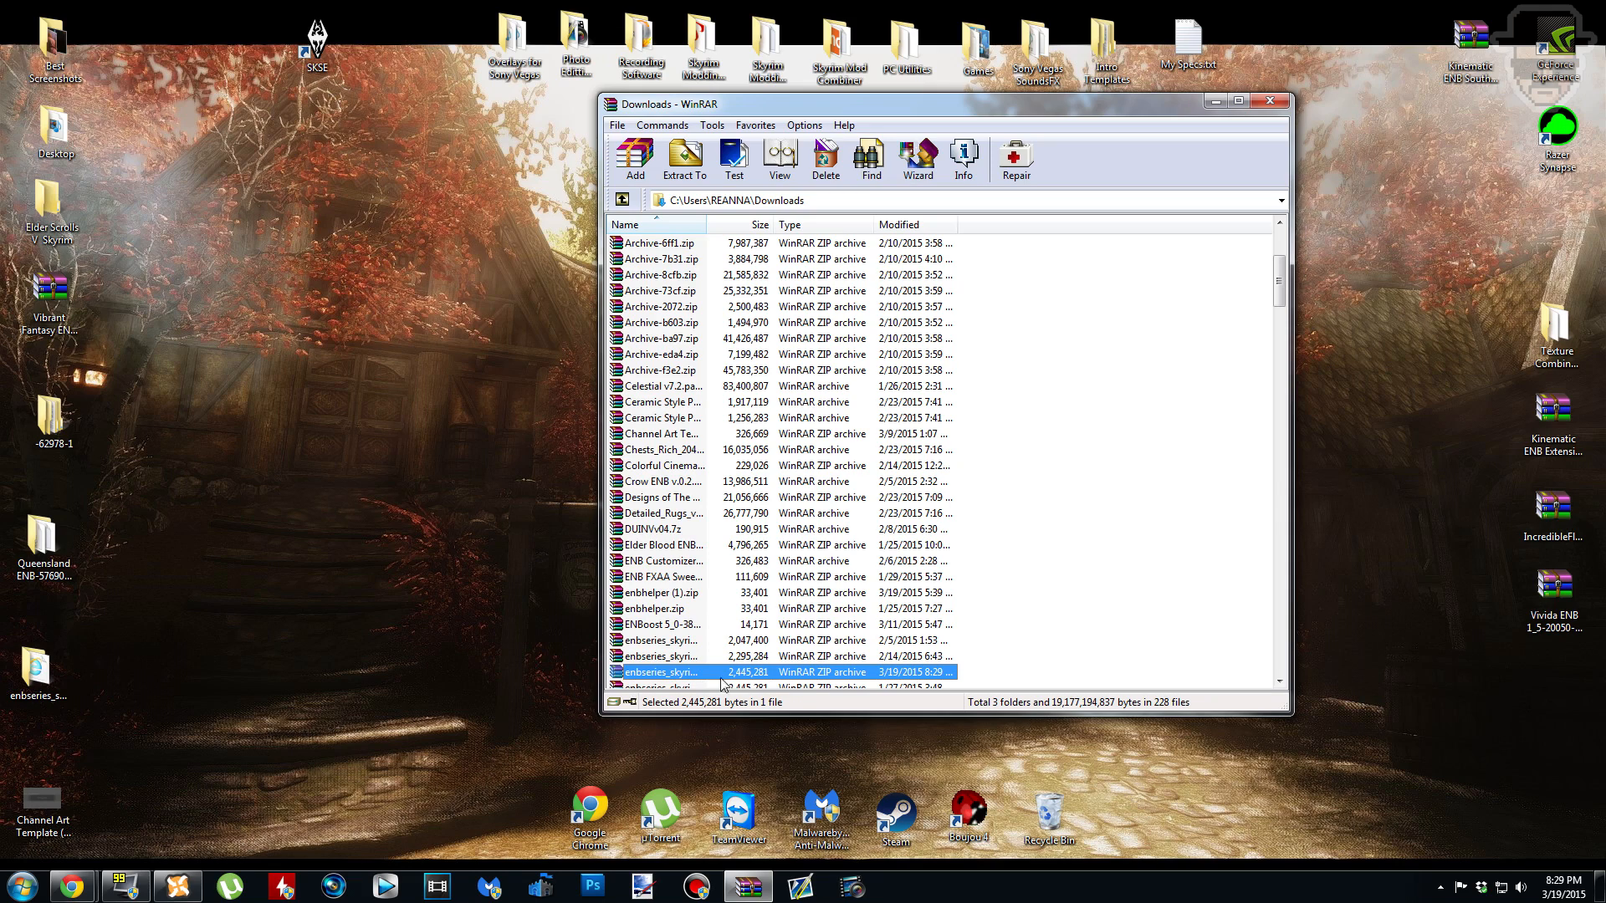
left_click_drag(755, 677, 385, 325)
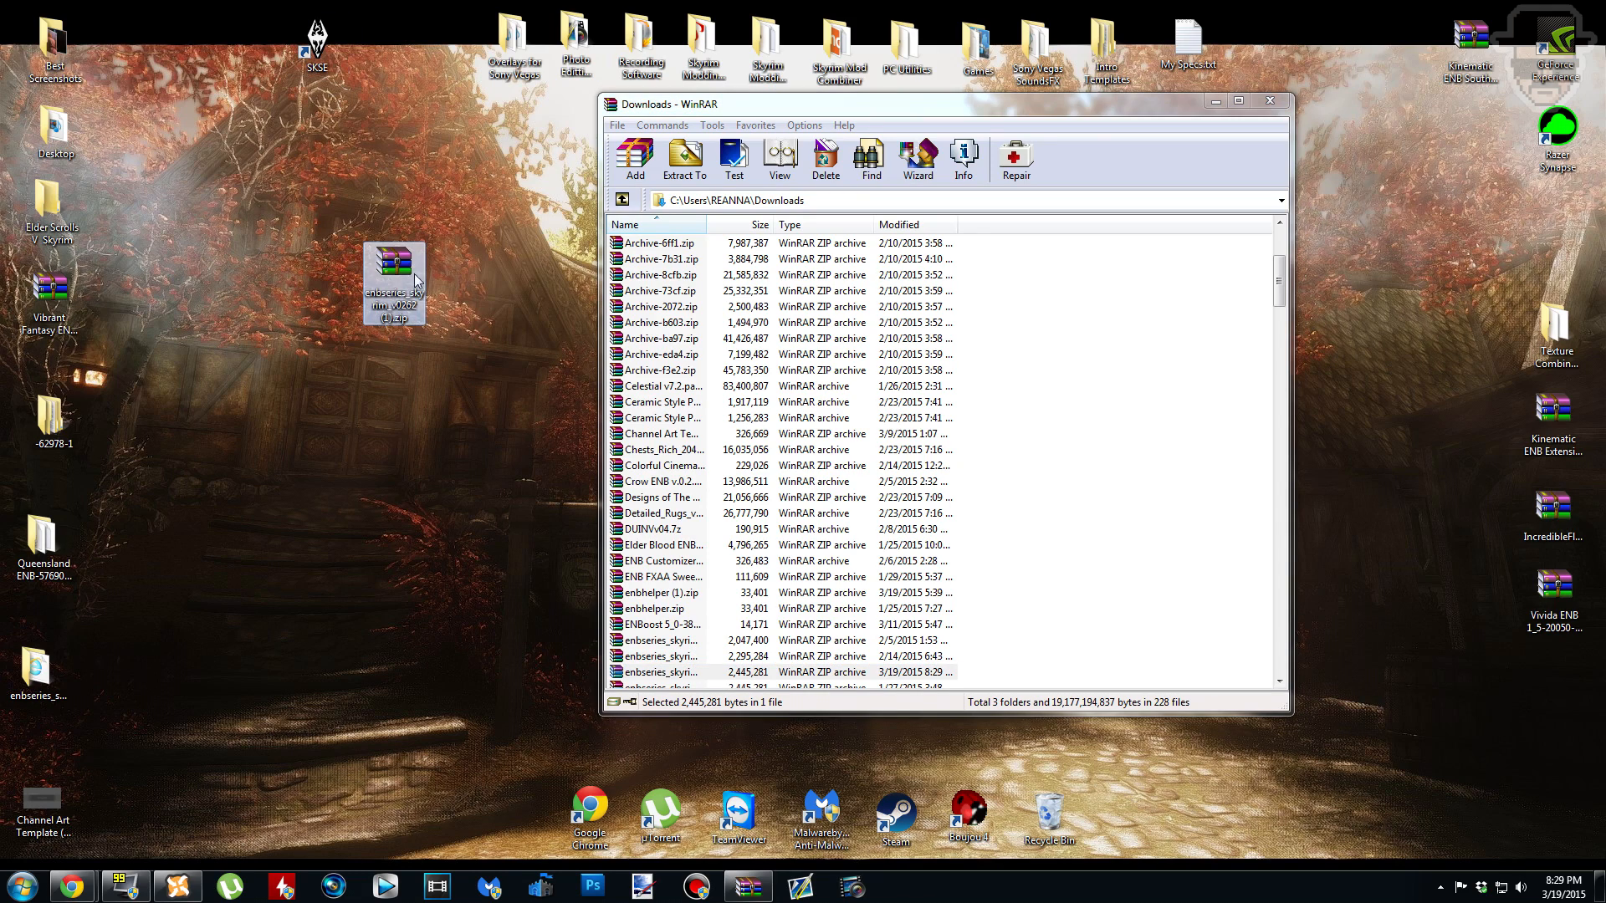
left_click(1278, 101)
left_click(384, 195)
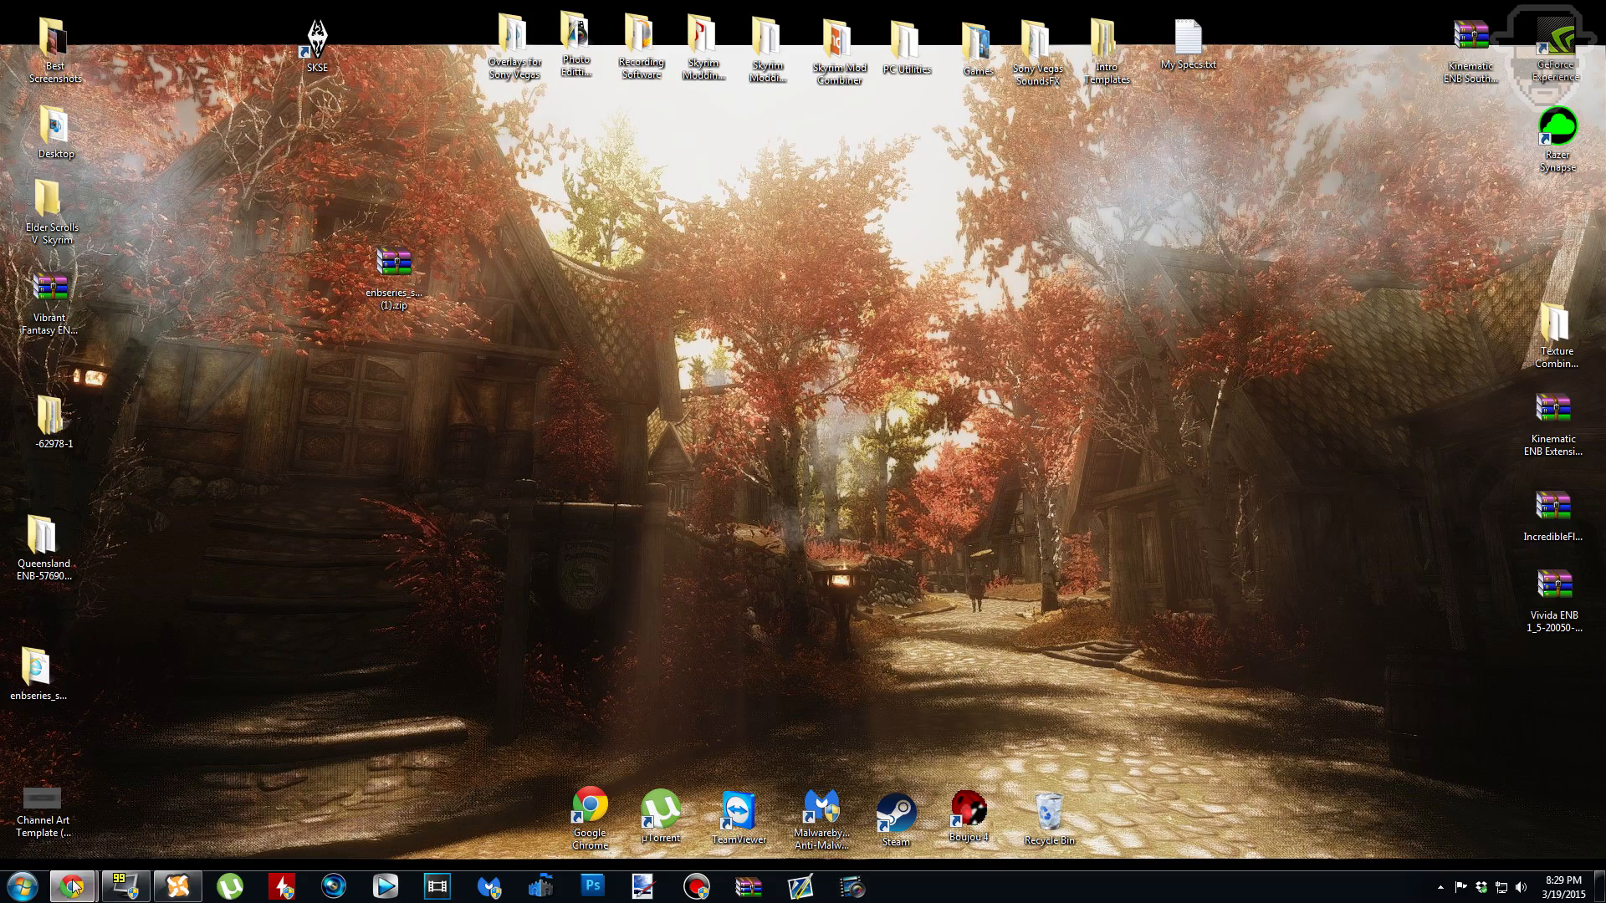
Step: Return to the browser, close the ENBSeries v0.262 page and show the True Vision ENB mod's files
mouse_move(67, 891)
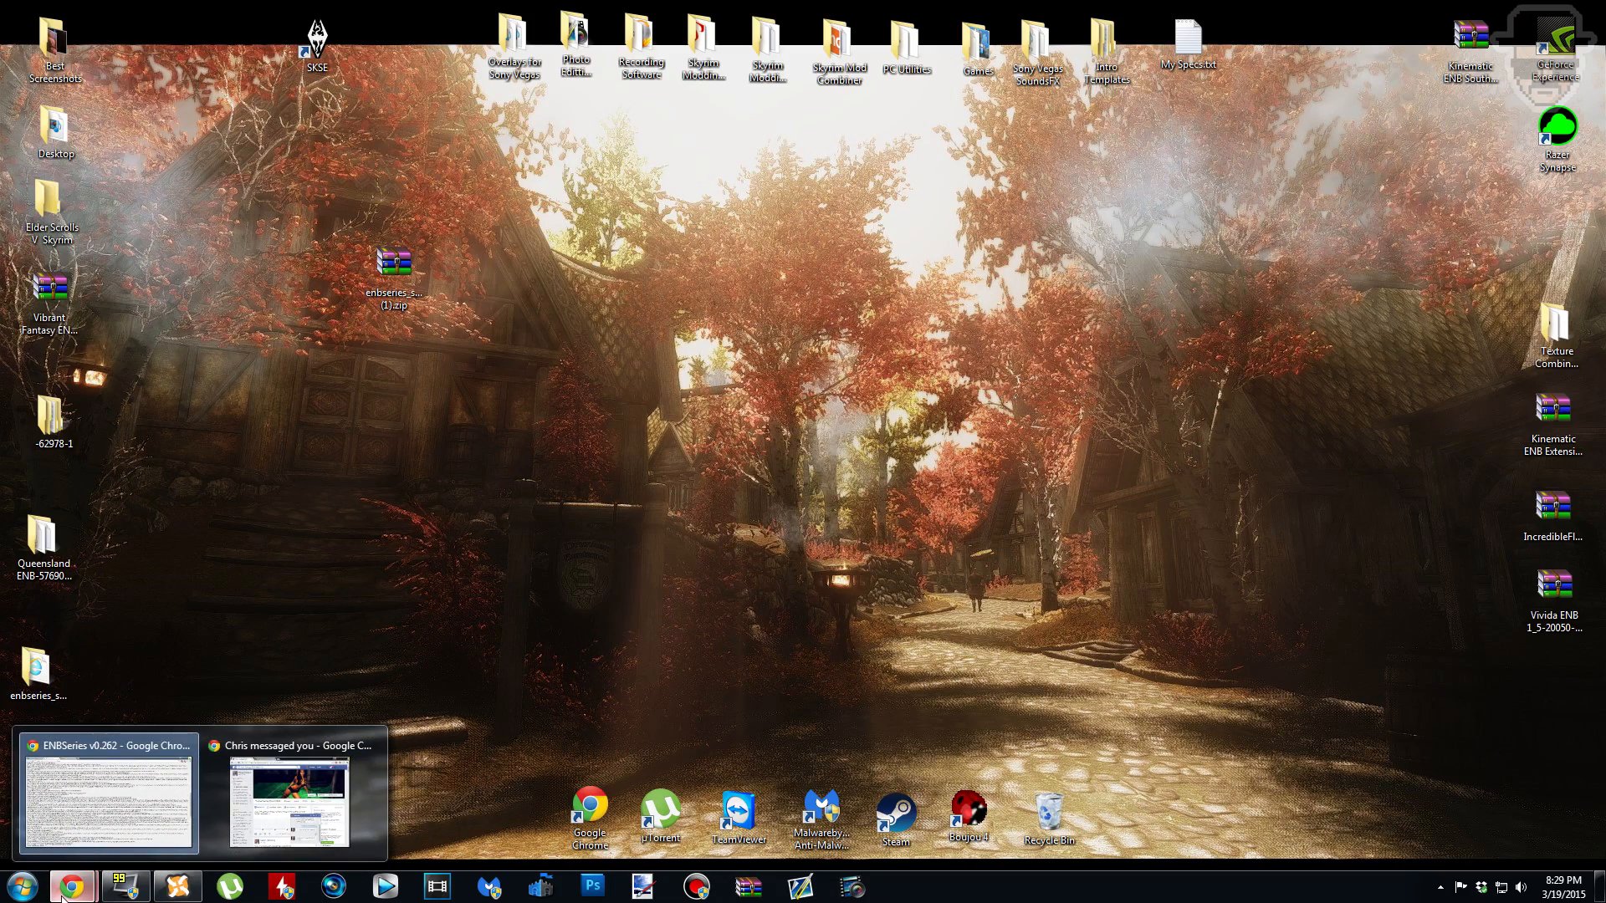
left_click(109, 790)
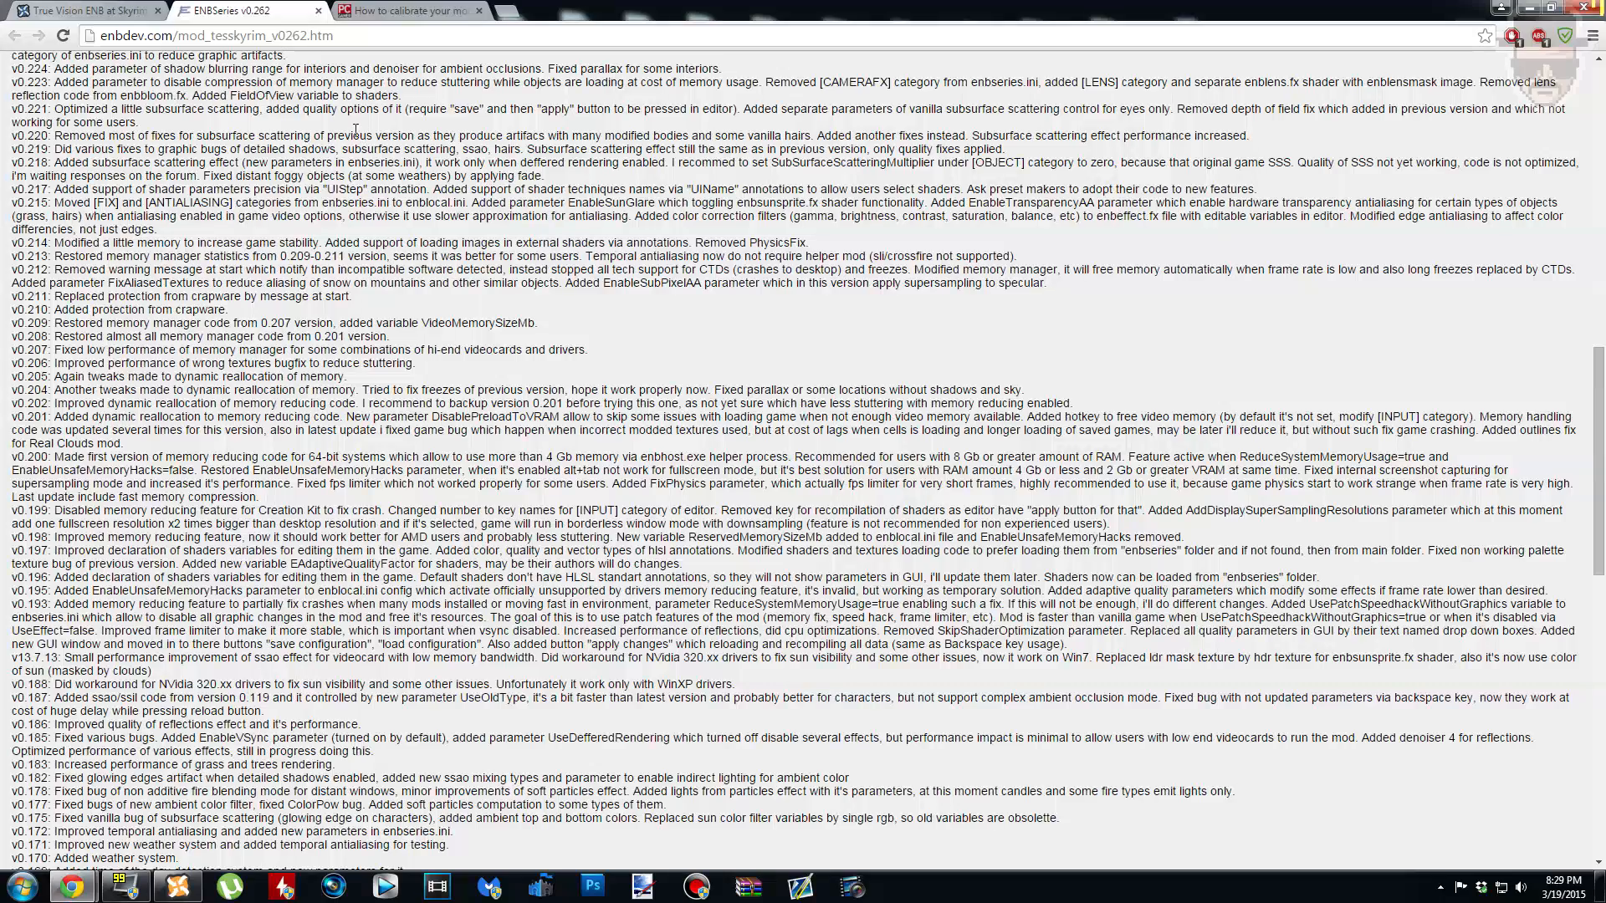
left_click(318, 11)
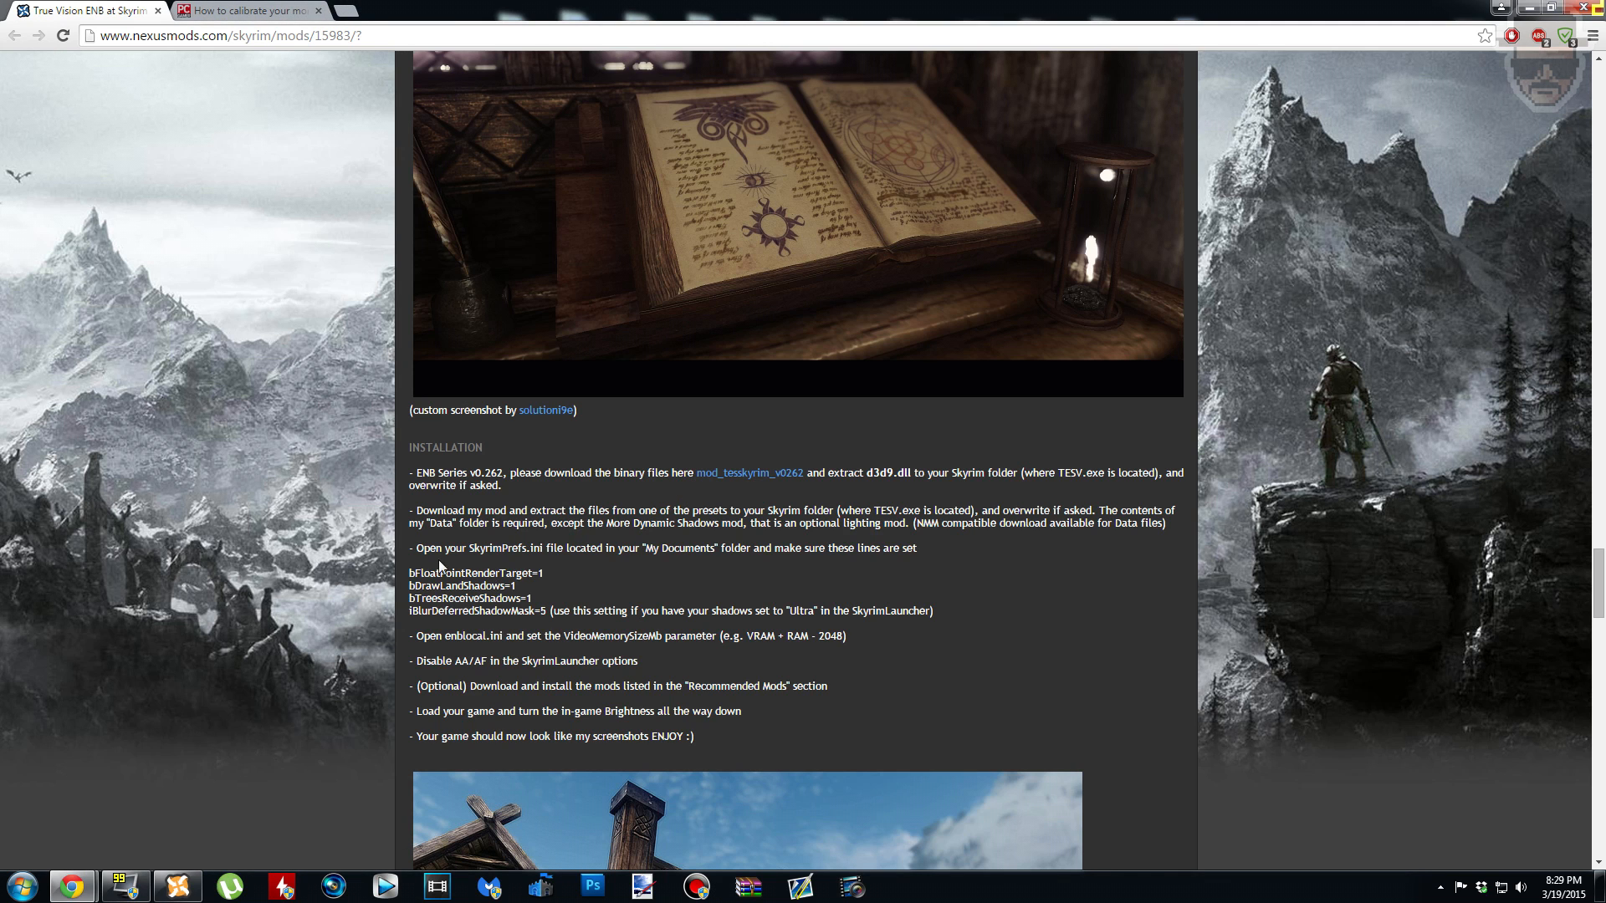
scroll(266, 706, "up", 15)
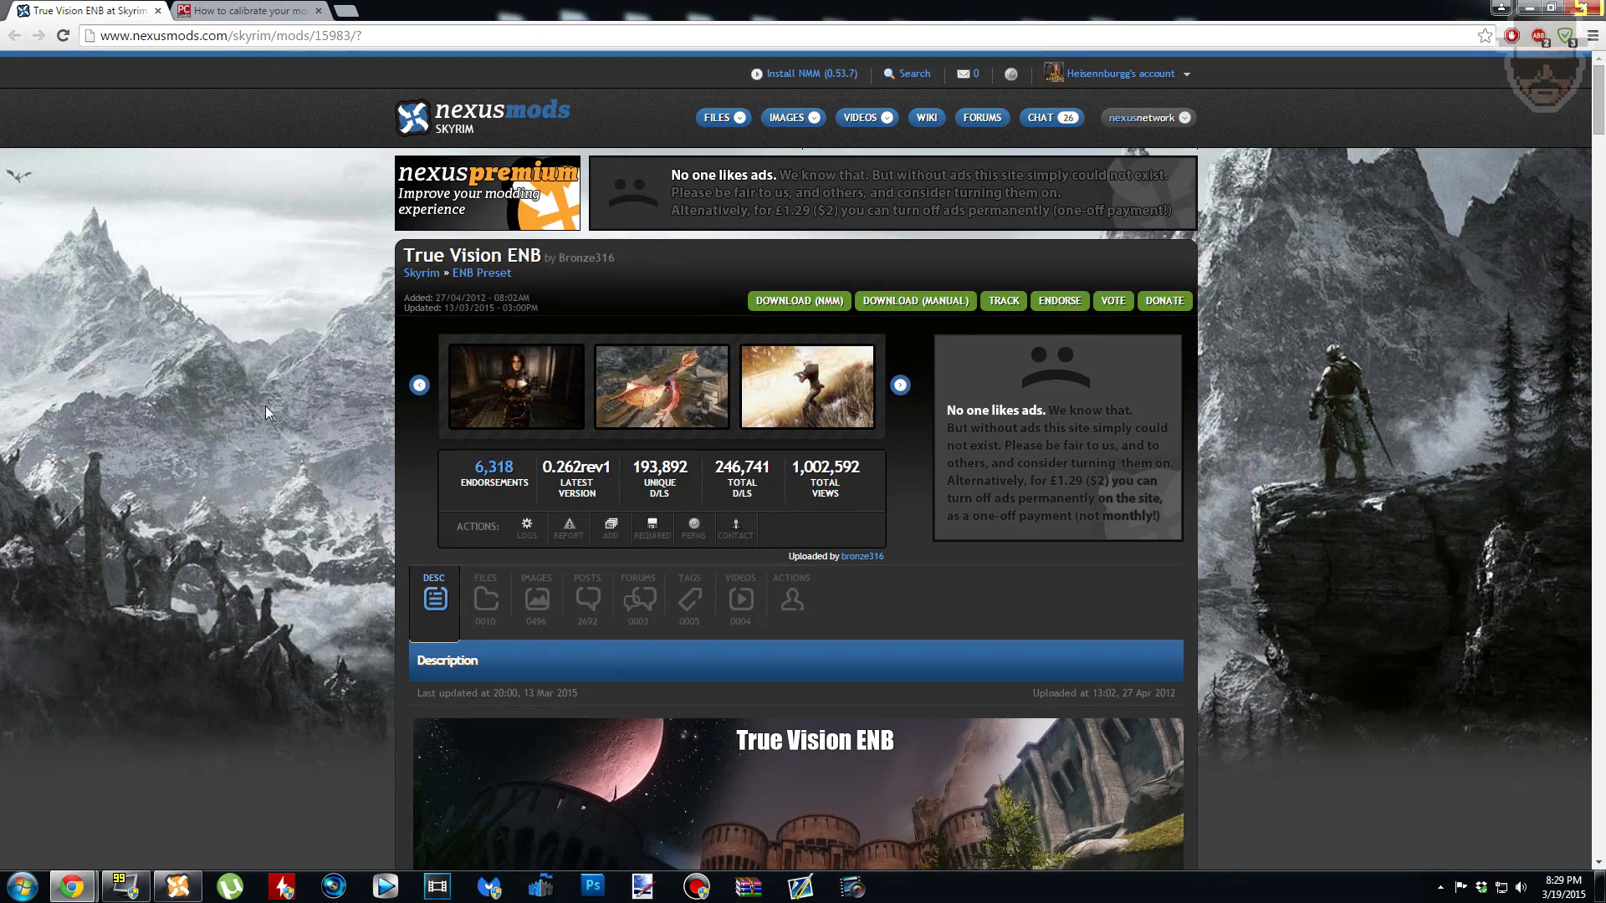
left_click(487, 604)
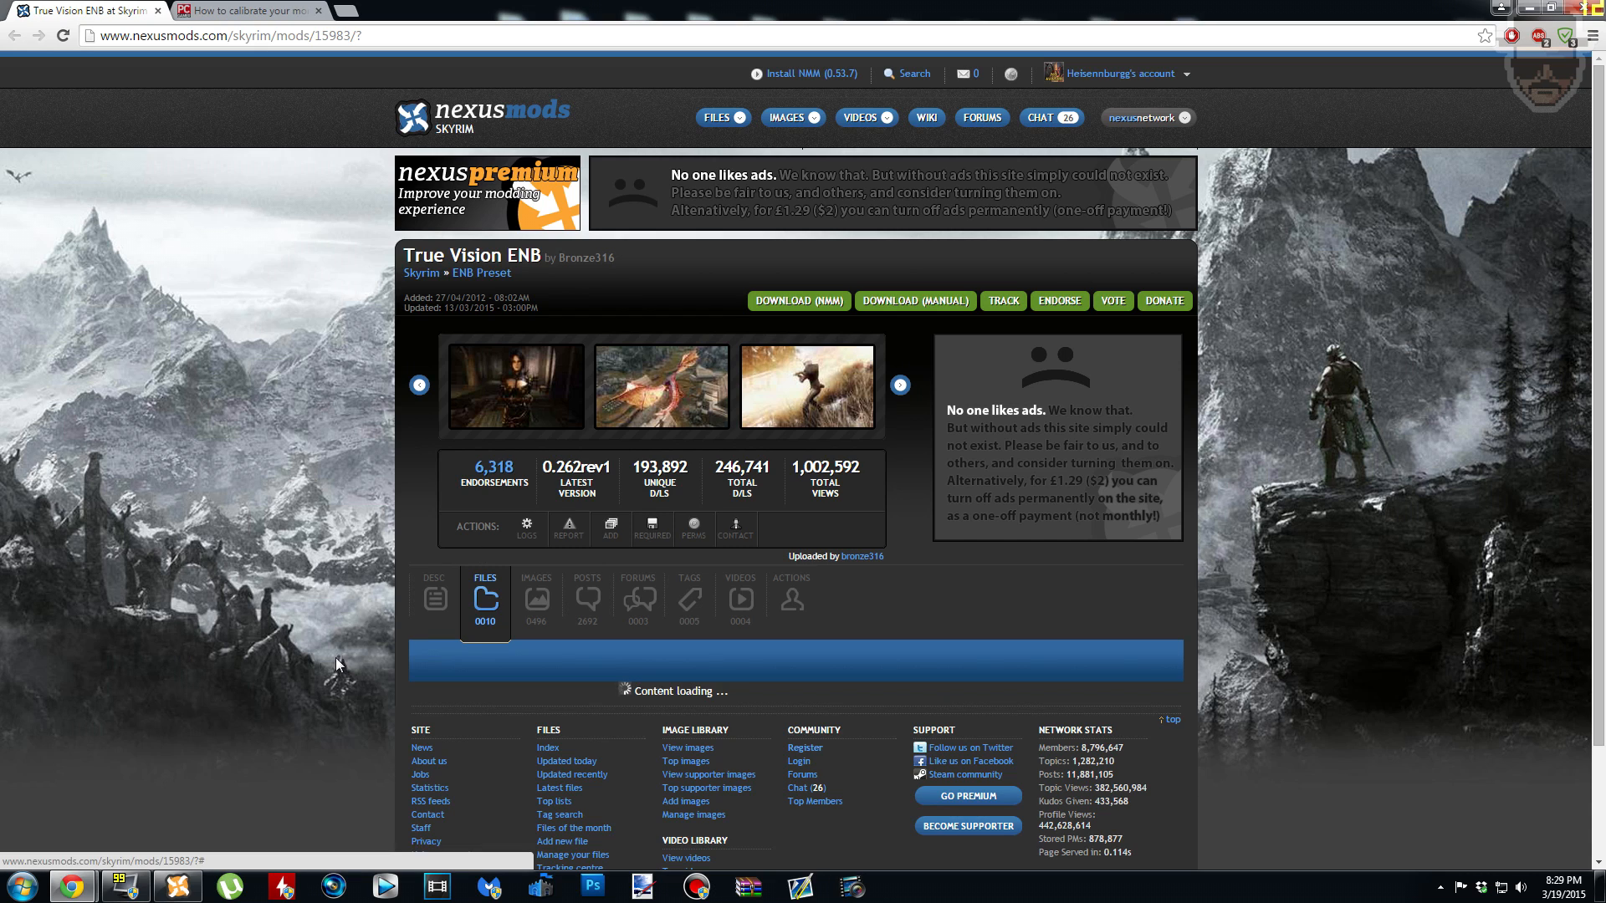
Step: Download True Vision ENB Data folder UPDATE 5 with the mod manager and True Vision ENB v0.262 - Revision 1 manually
scroll(354, 524, "down", 2)
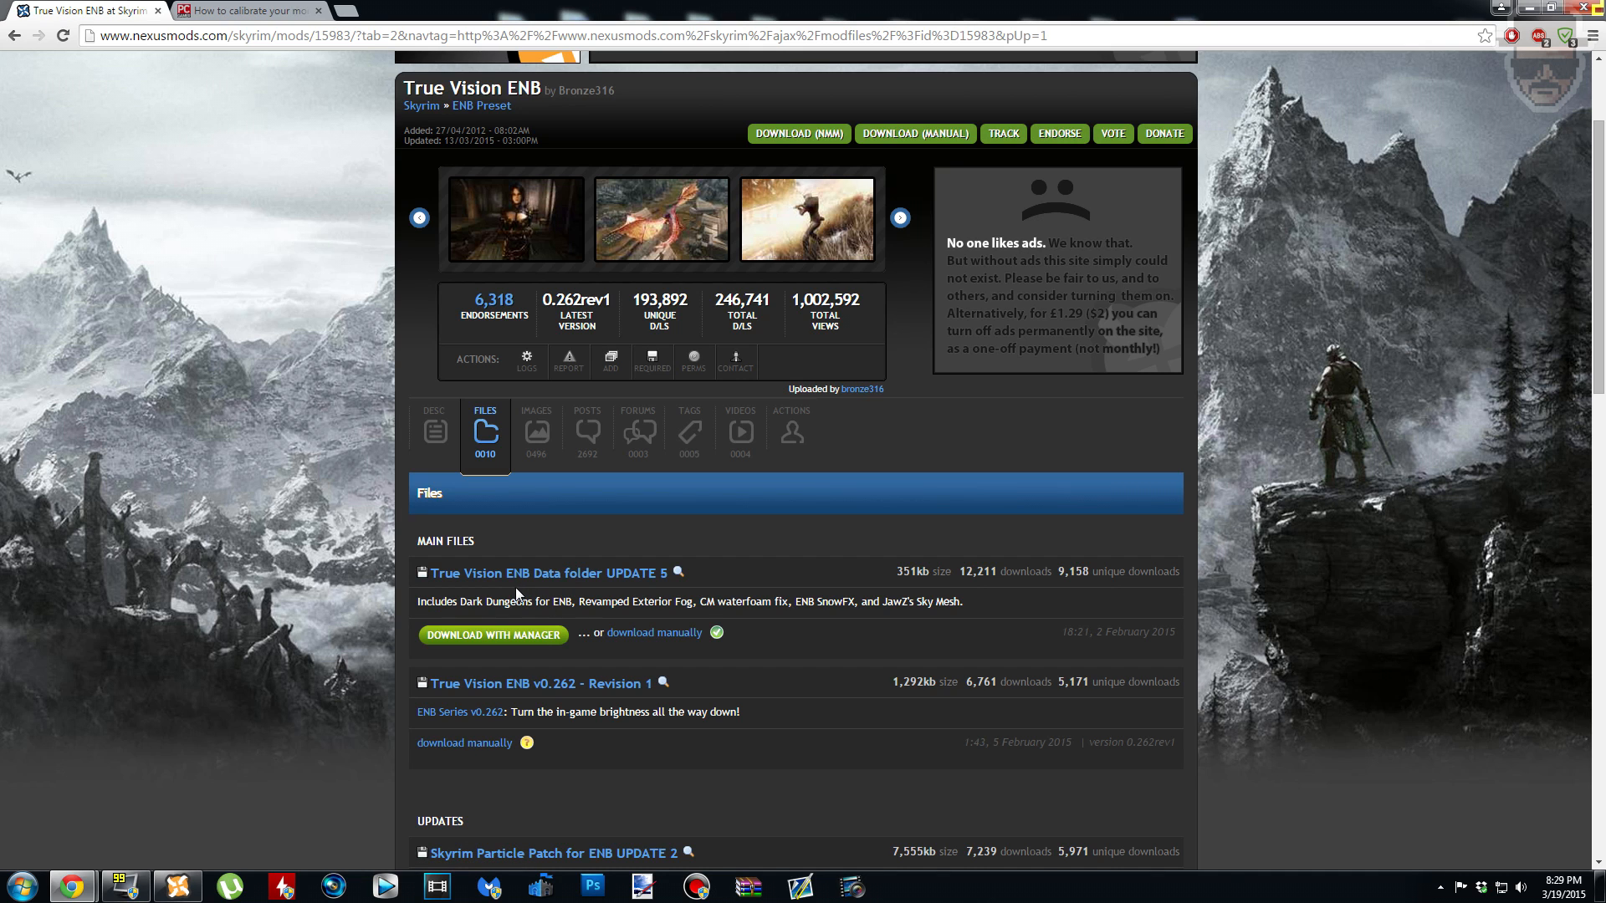
left_click(505, 637)
scroll(331, 602, "down", 2)
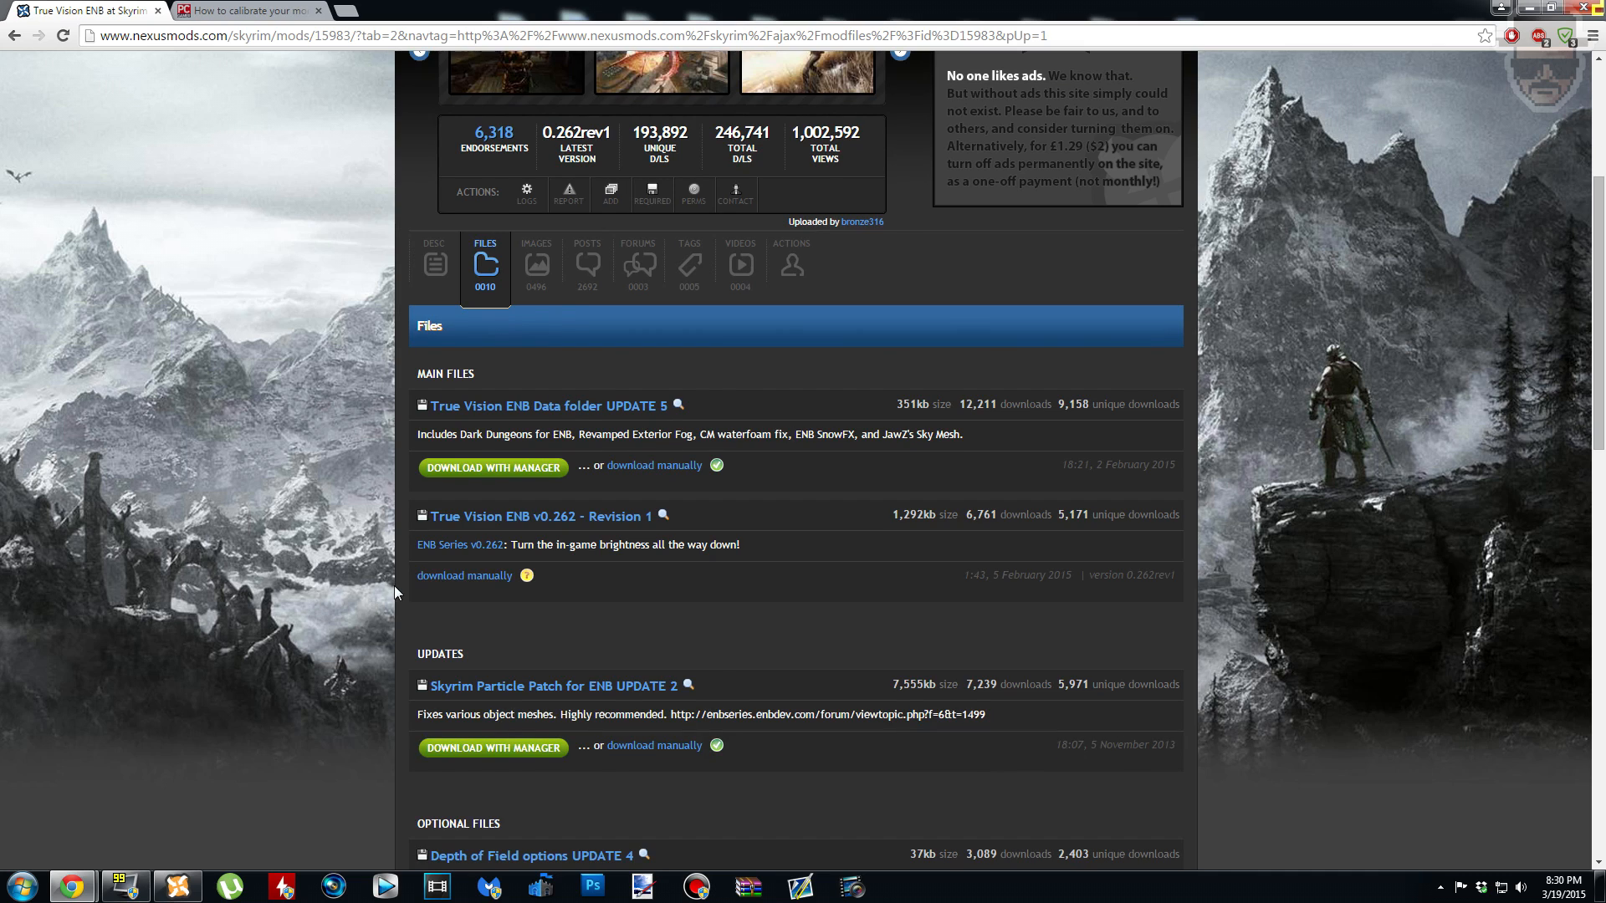
left_click(470, 577)
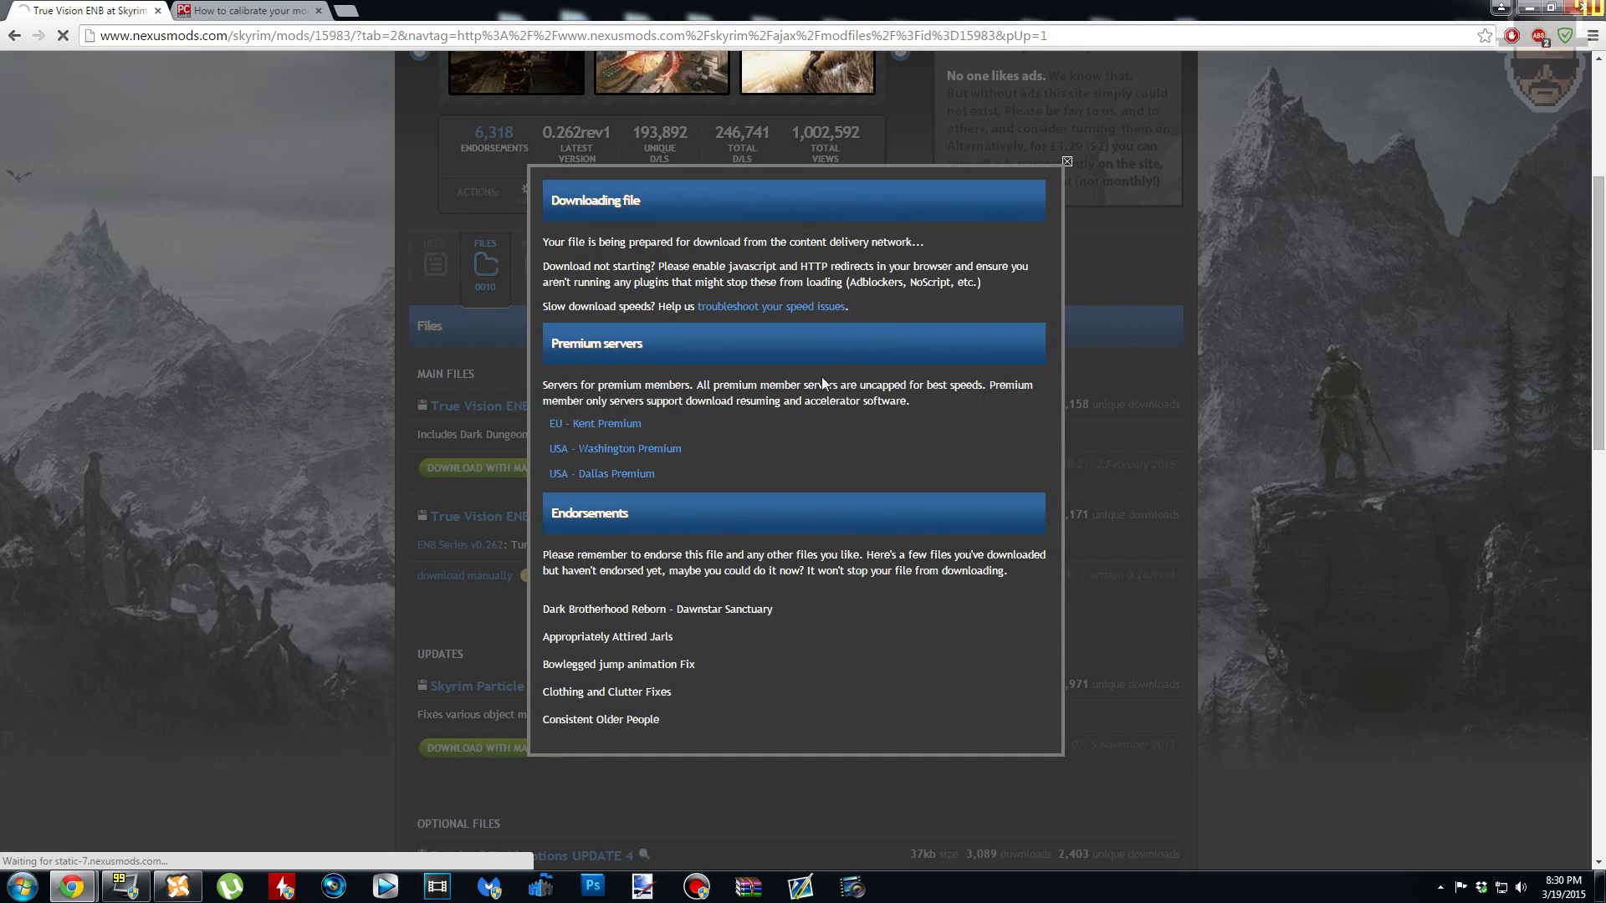
left_click(1068, 160)
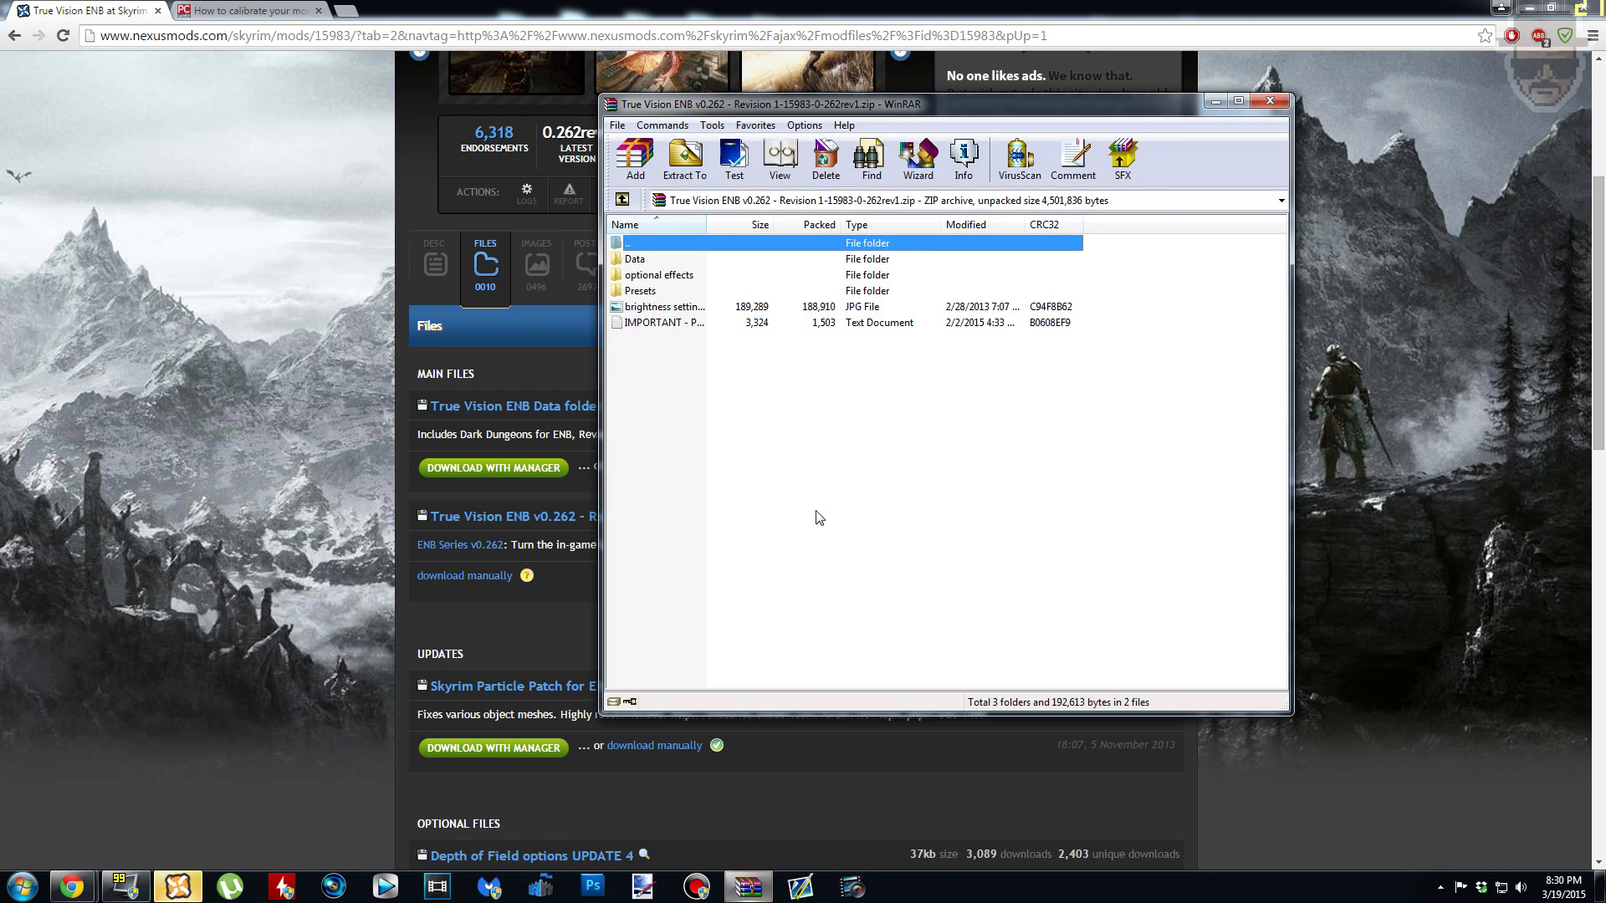
Step: Put the downloaded True Vision ENB v0.262 - Revision 1 archive from the Downloads folder onto the desktop and close the archive window
mouse_move(1113, 114)
left_mouse_down()
mouse_move(1160, 107)
mouse_move(1120, 99)
left_mouse_up()
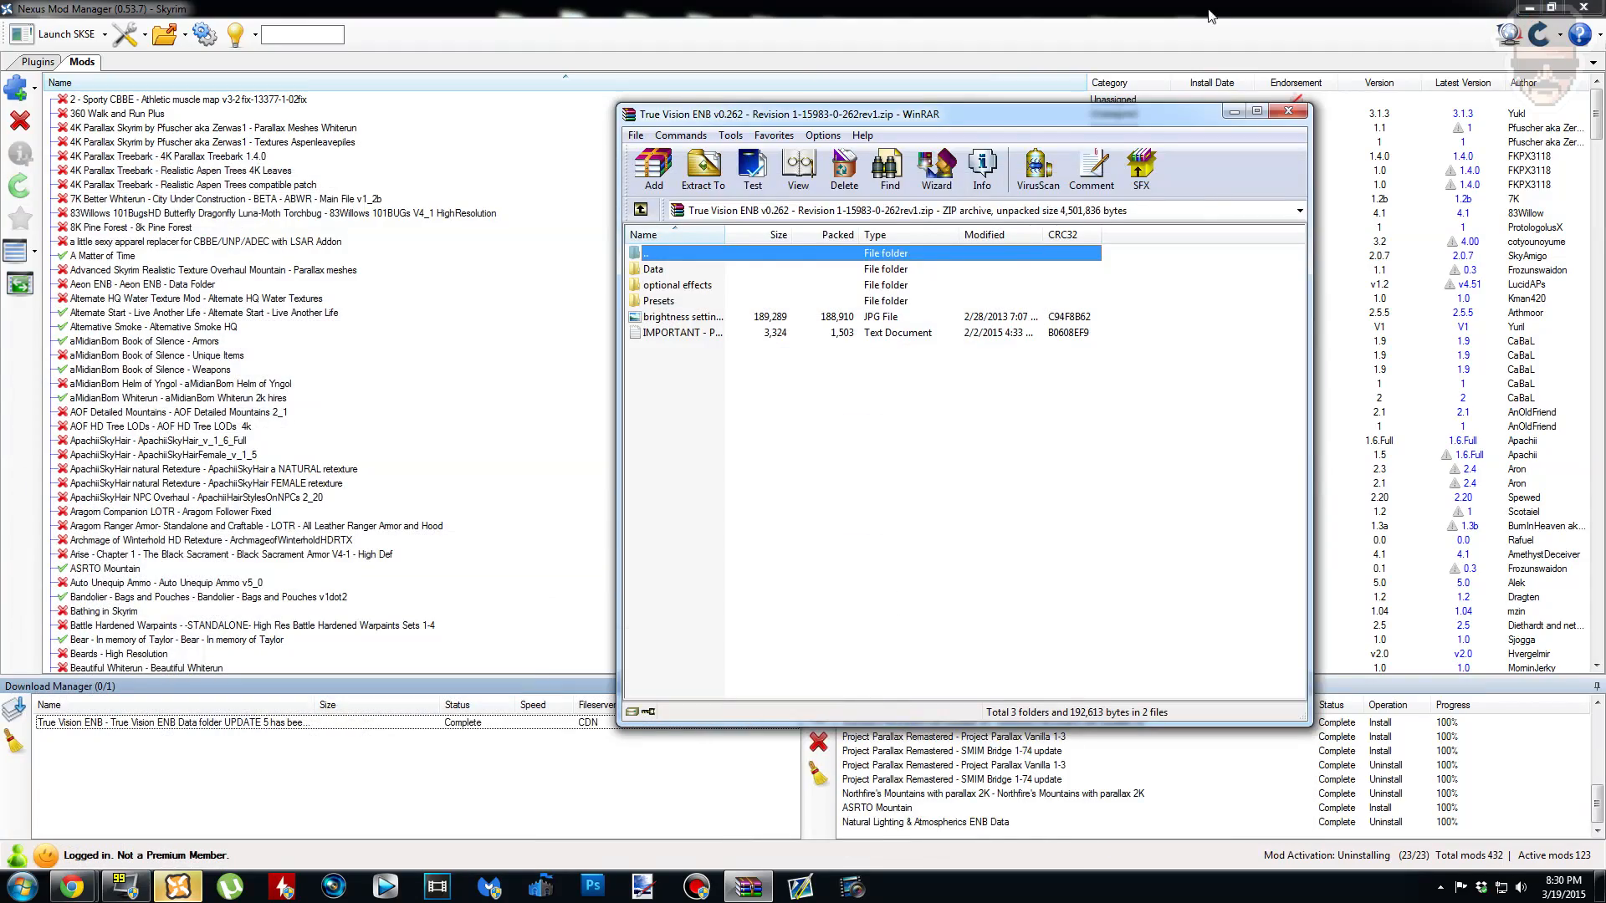
left_click(1529, 7)
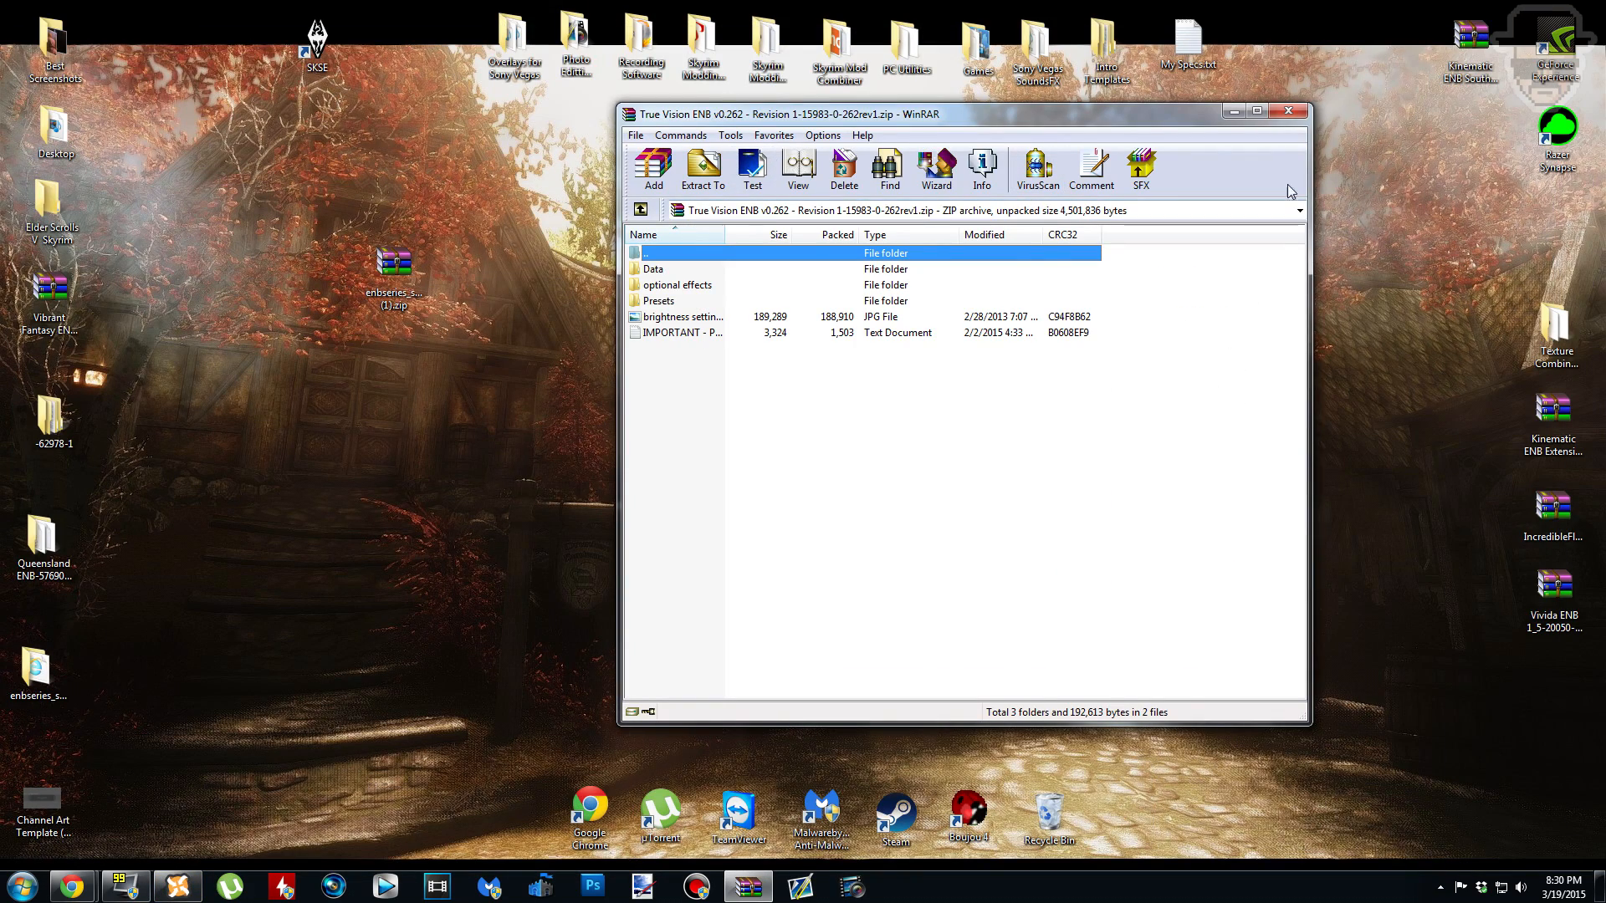
key("BackSpace")
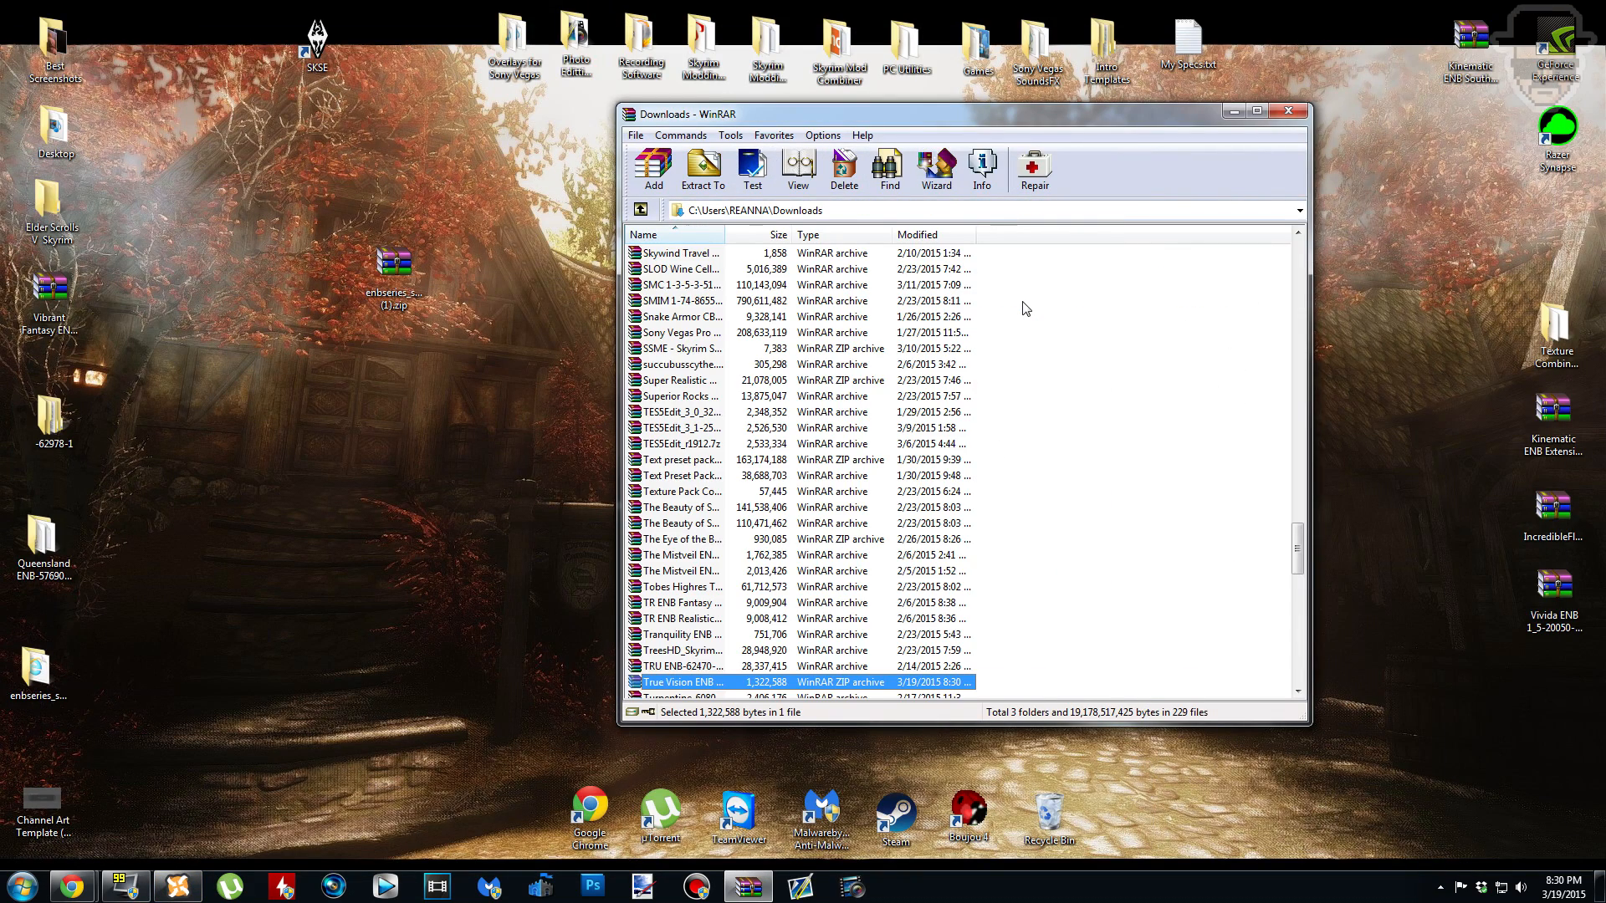
left_click_drag(795, 689, 378, 445)
left_click(1288, 110)
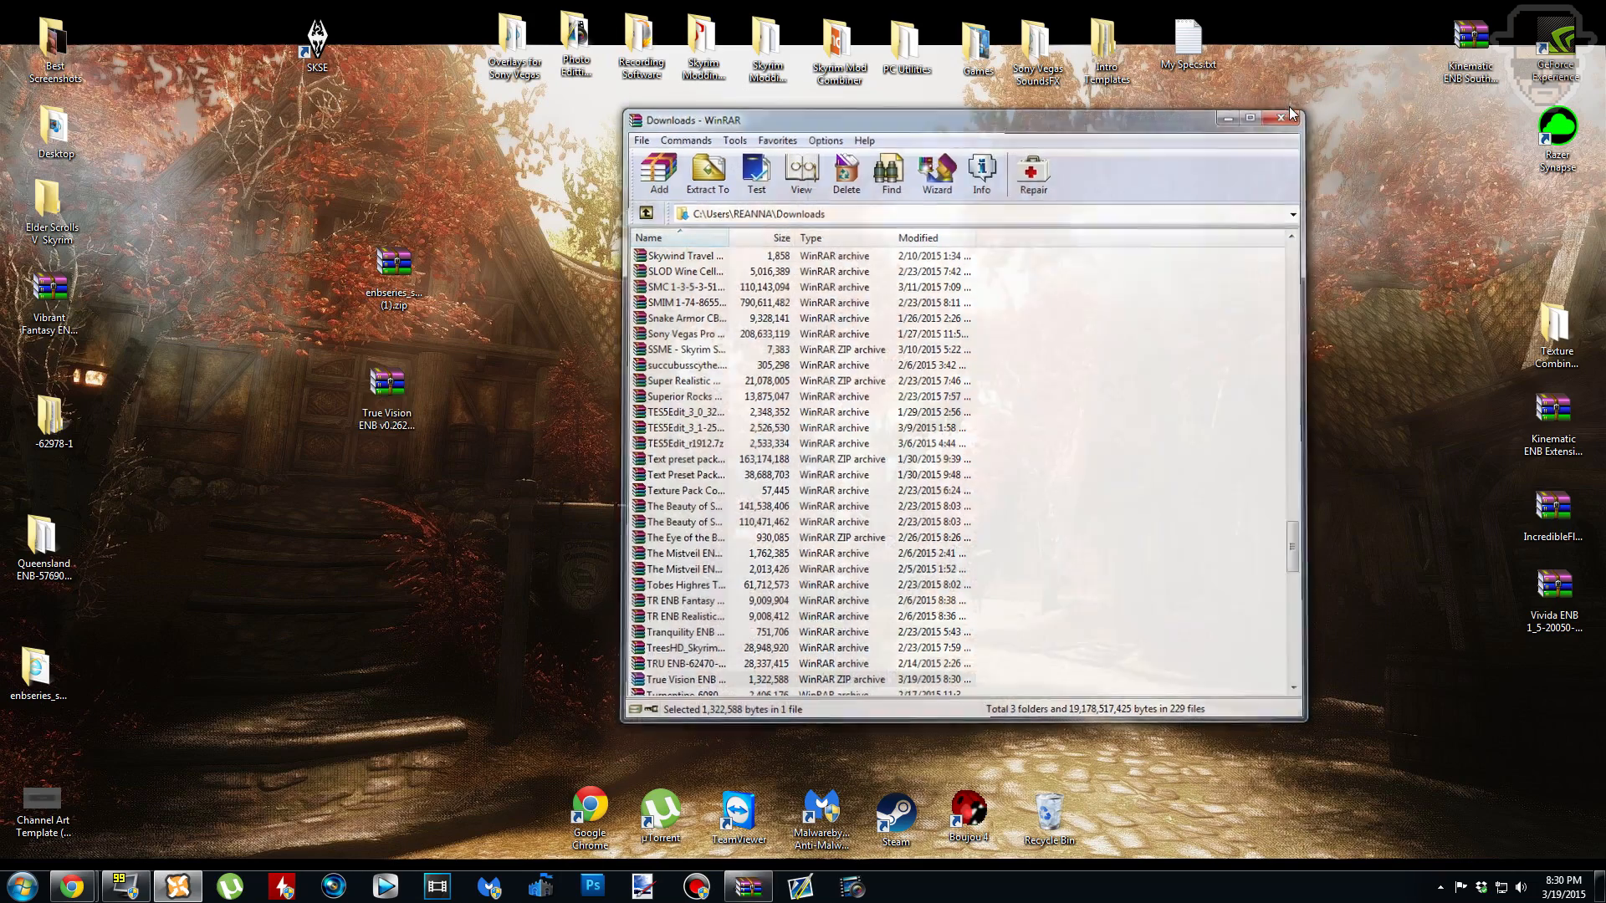
Step: Switch to Nexus Mod Manager and filter the mod list by "true"
left_click(178, 886)
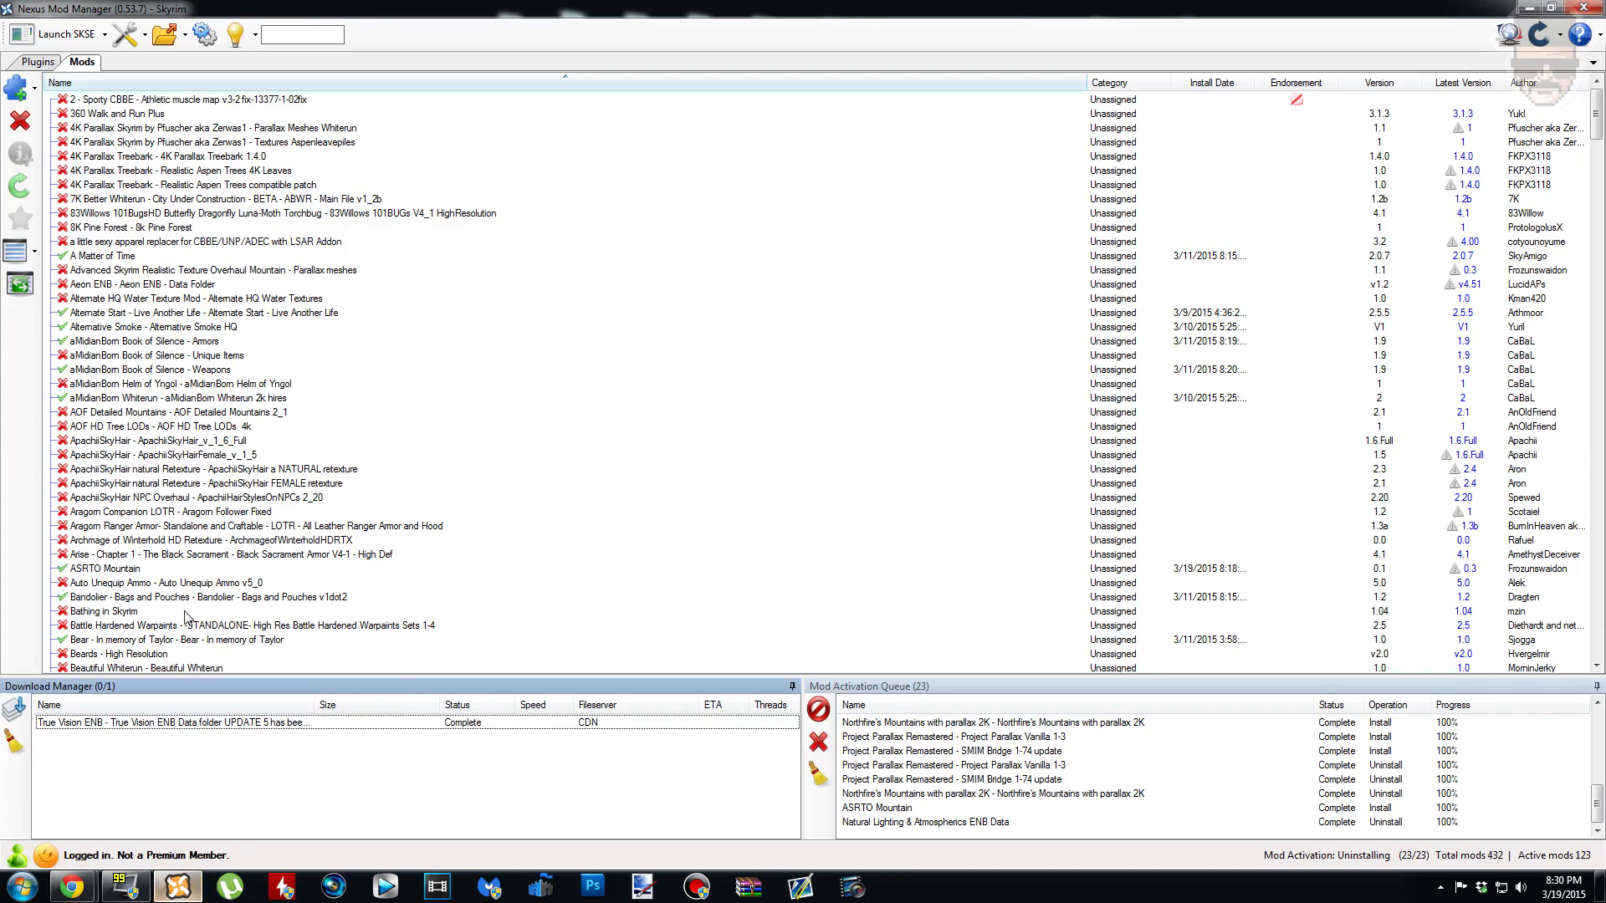
left_click(407, 727)
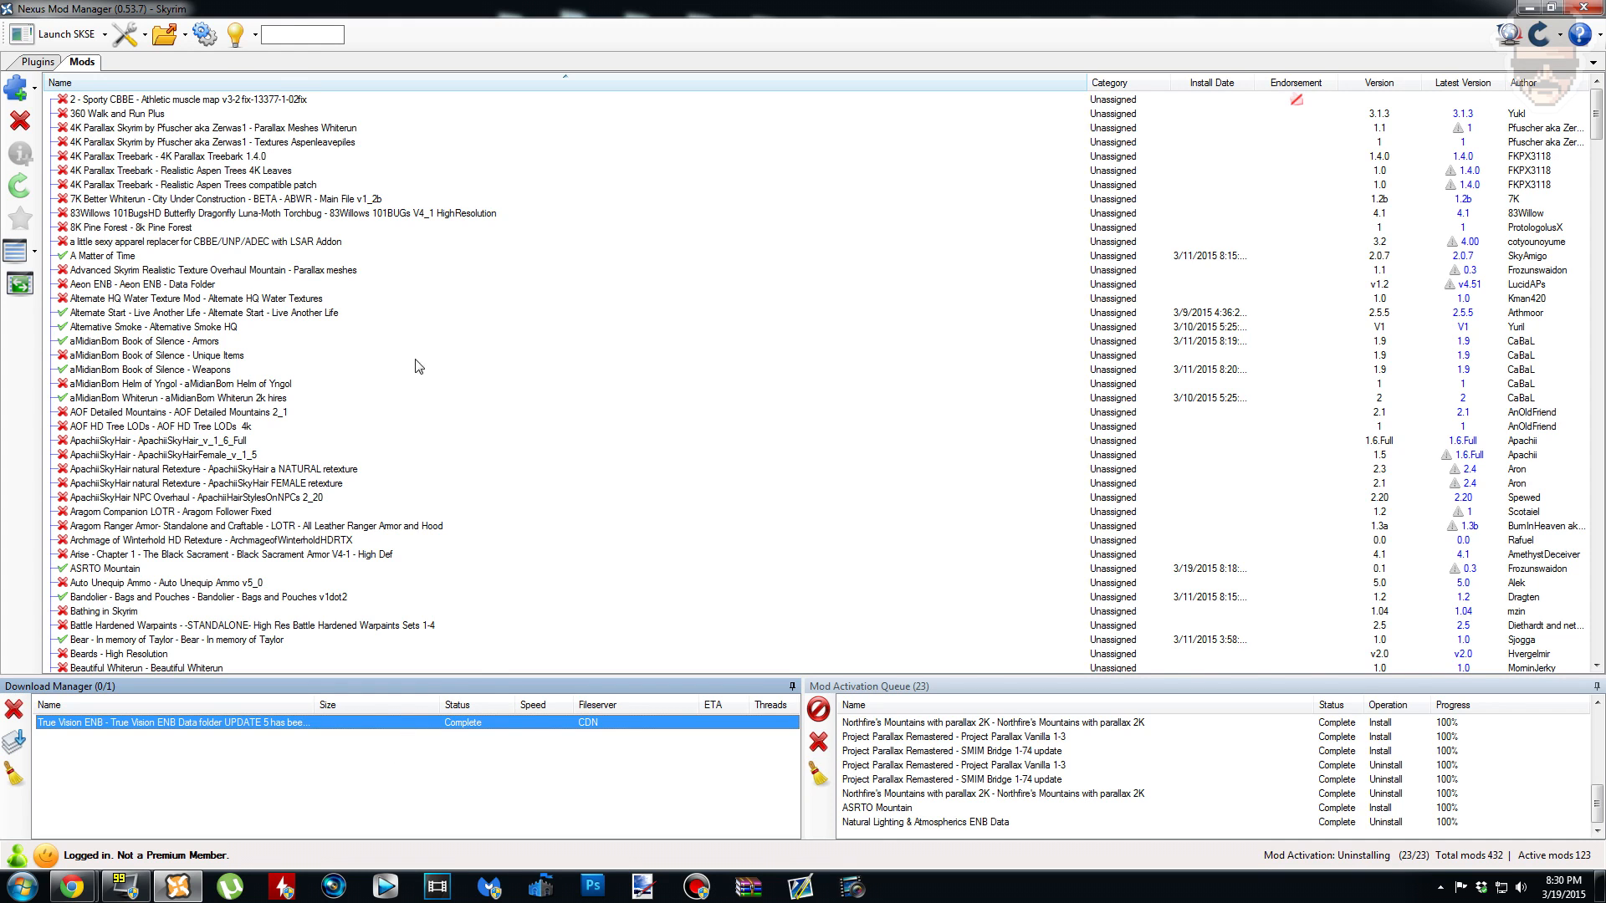
left_click(294, 31)
type("true")
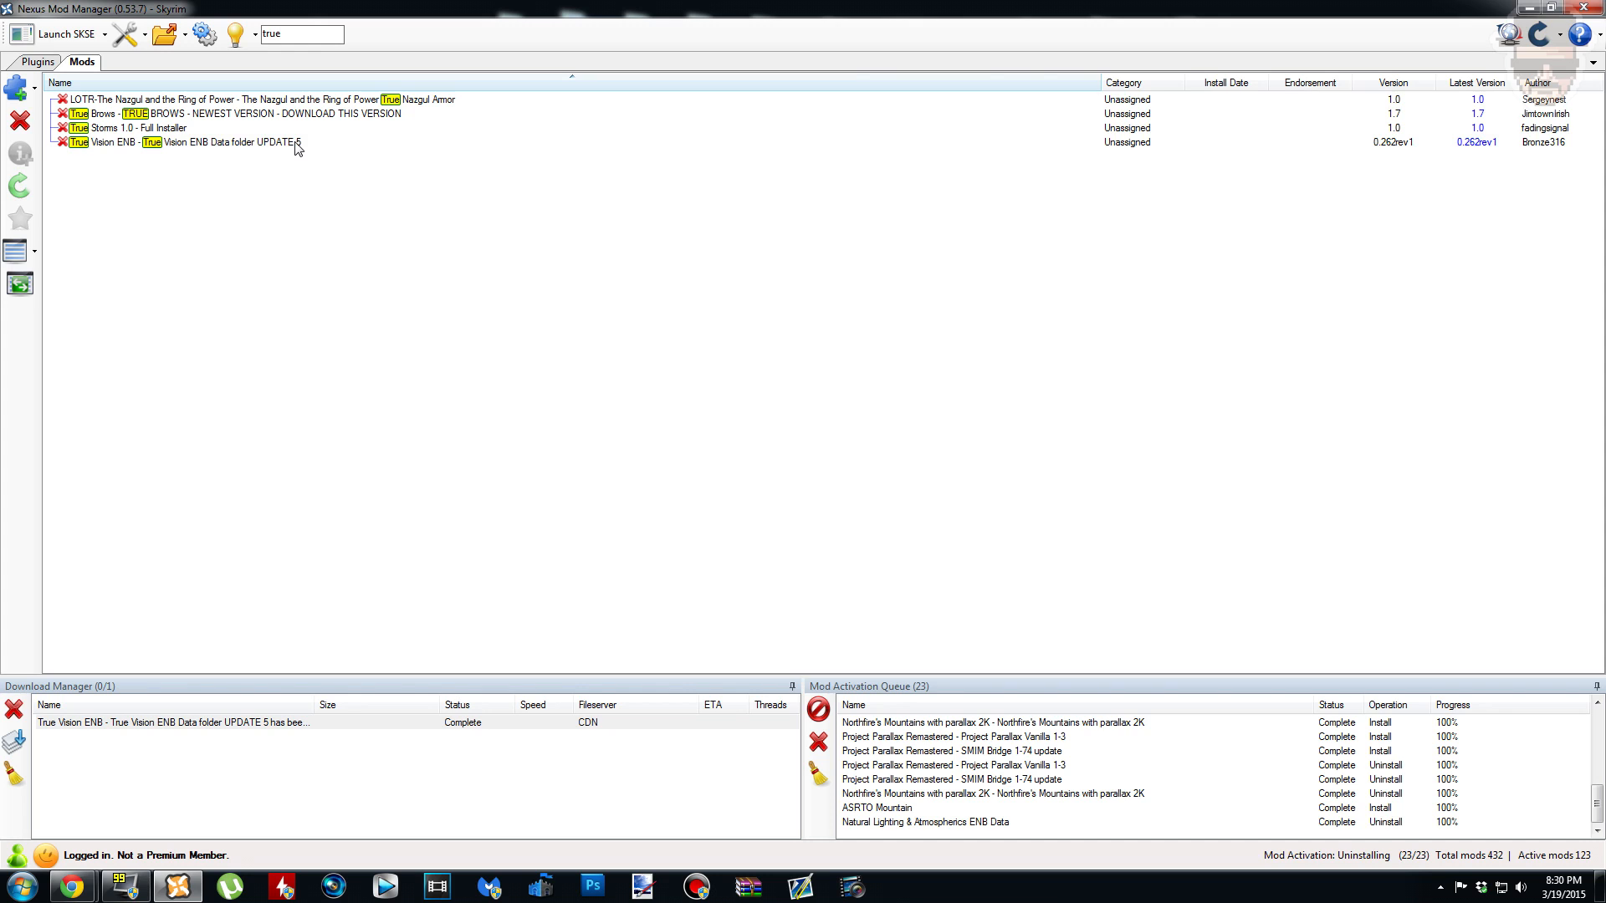
Step: Install the True Vision ENB Data folder UPDATE 5 mod, allowing it to overwrite all conflicting files
double_click(296, 143)
left_click(692, 458)
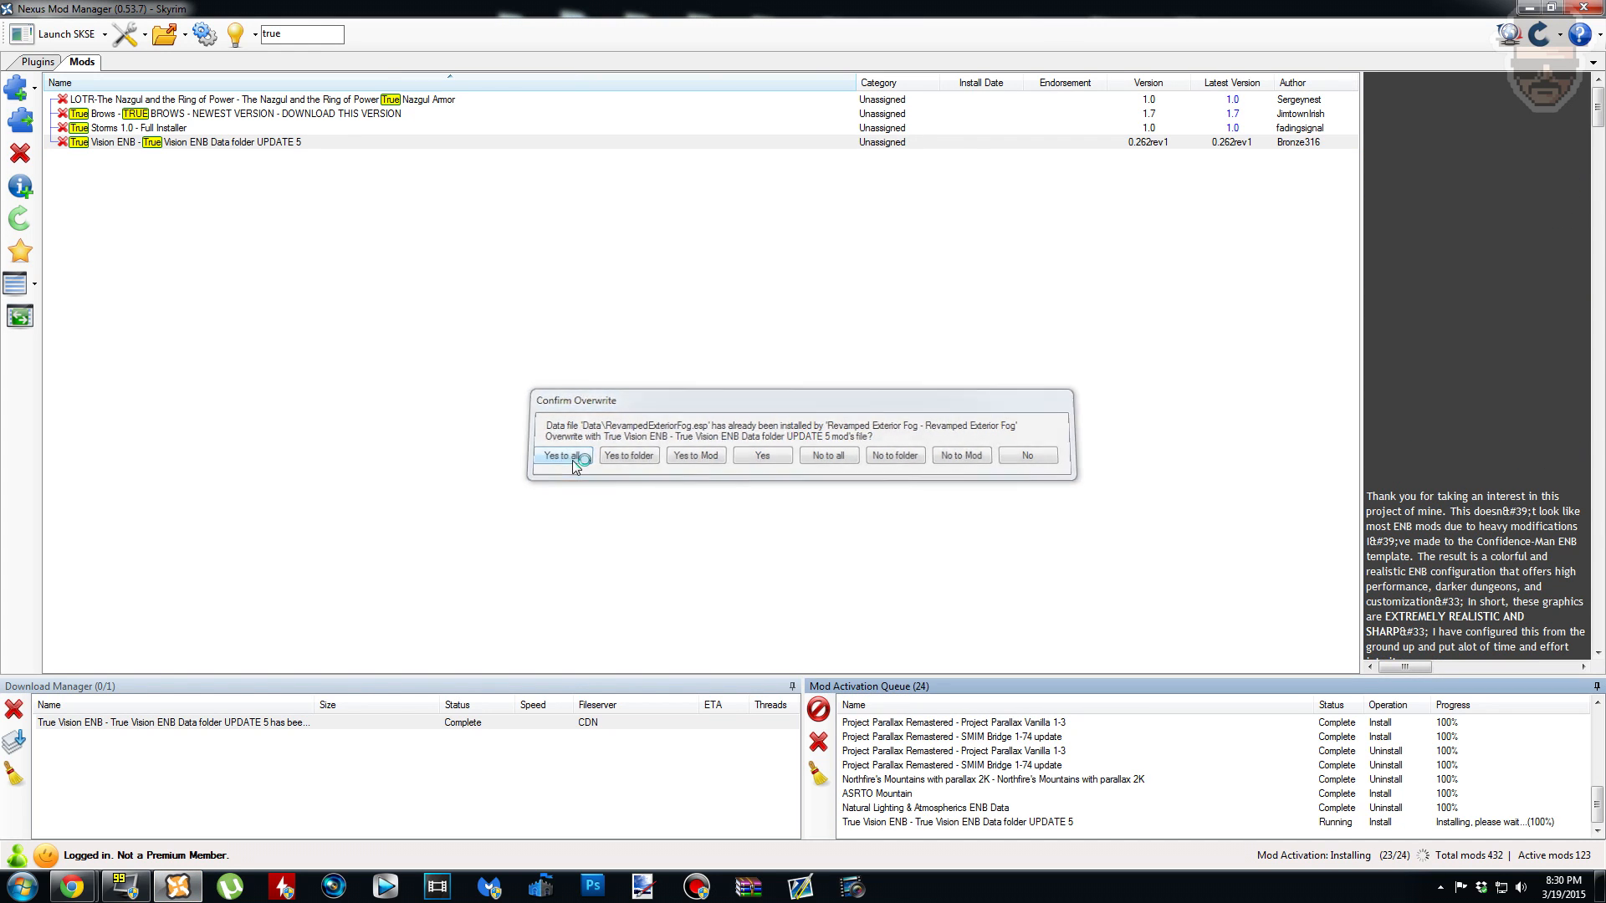
left_click(560, 457)
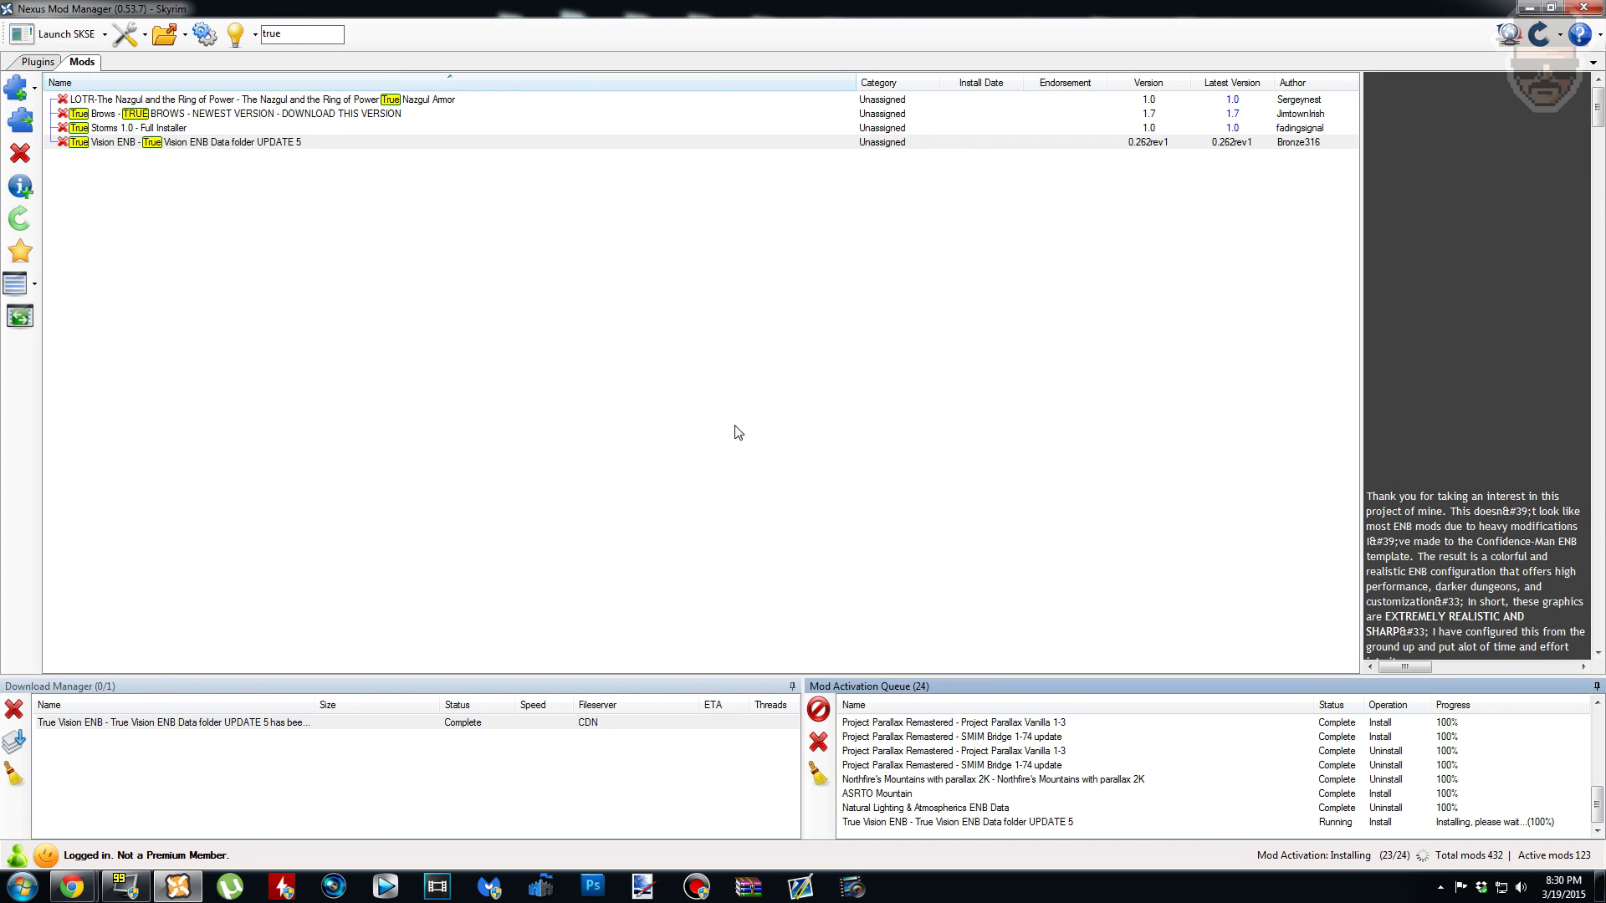
Step: Clear the mod list filter and open the Skyrim game folder, placing its window beside the archives on the desktop
double_click(303, 33)
key("BackSpace")
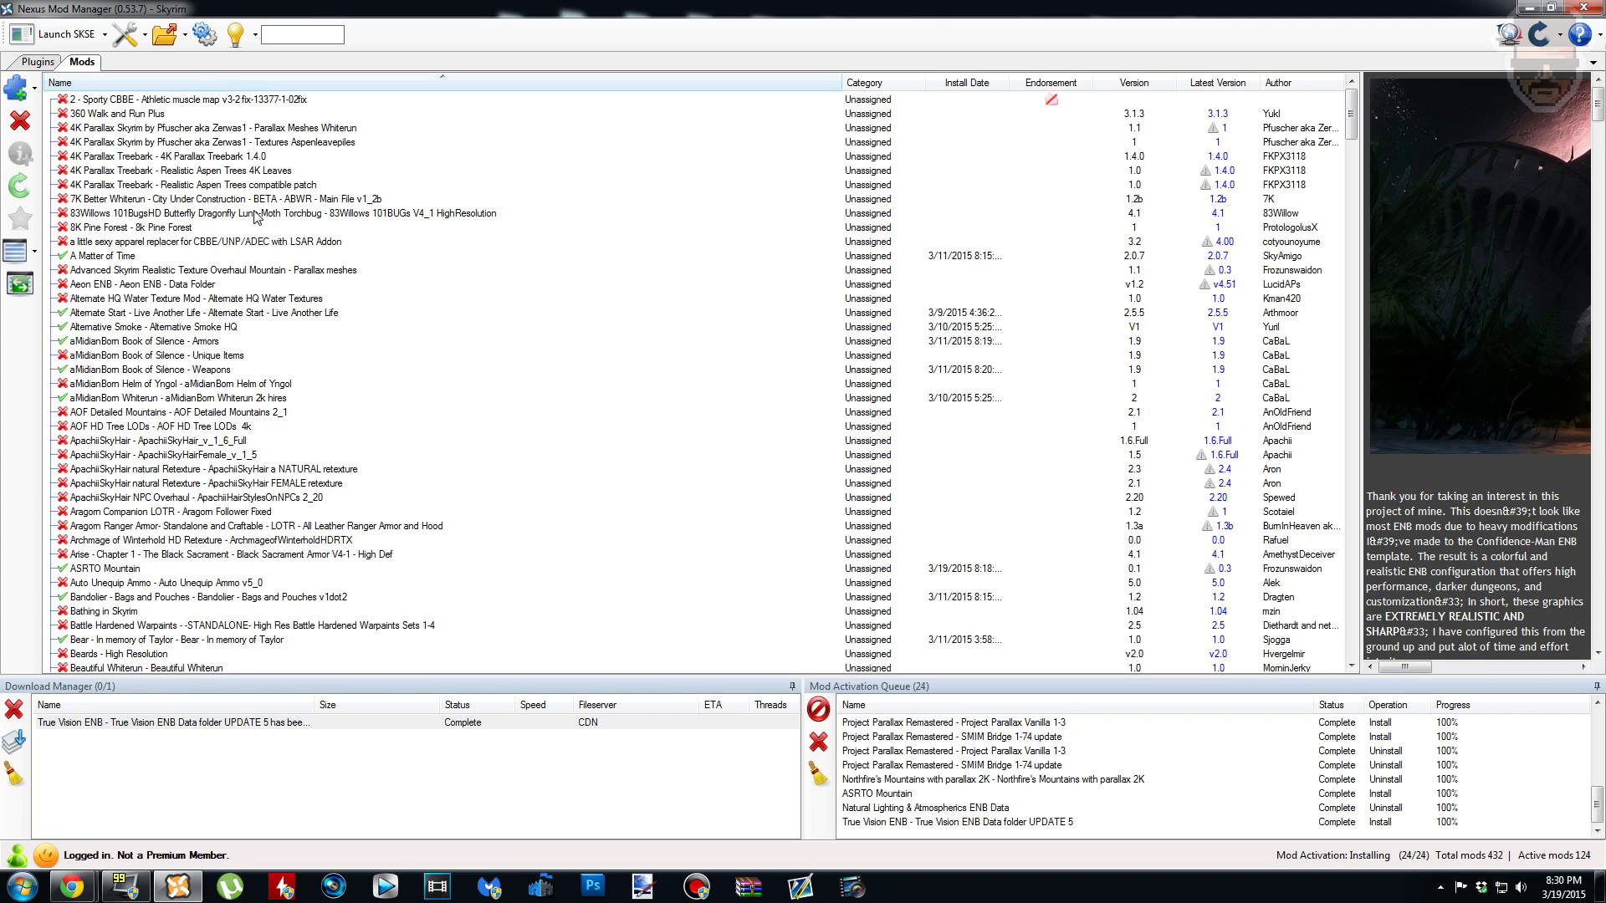
left_click(171, 40)
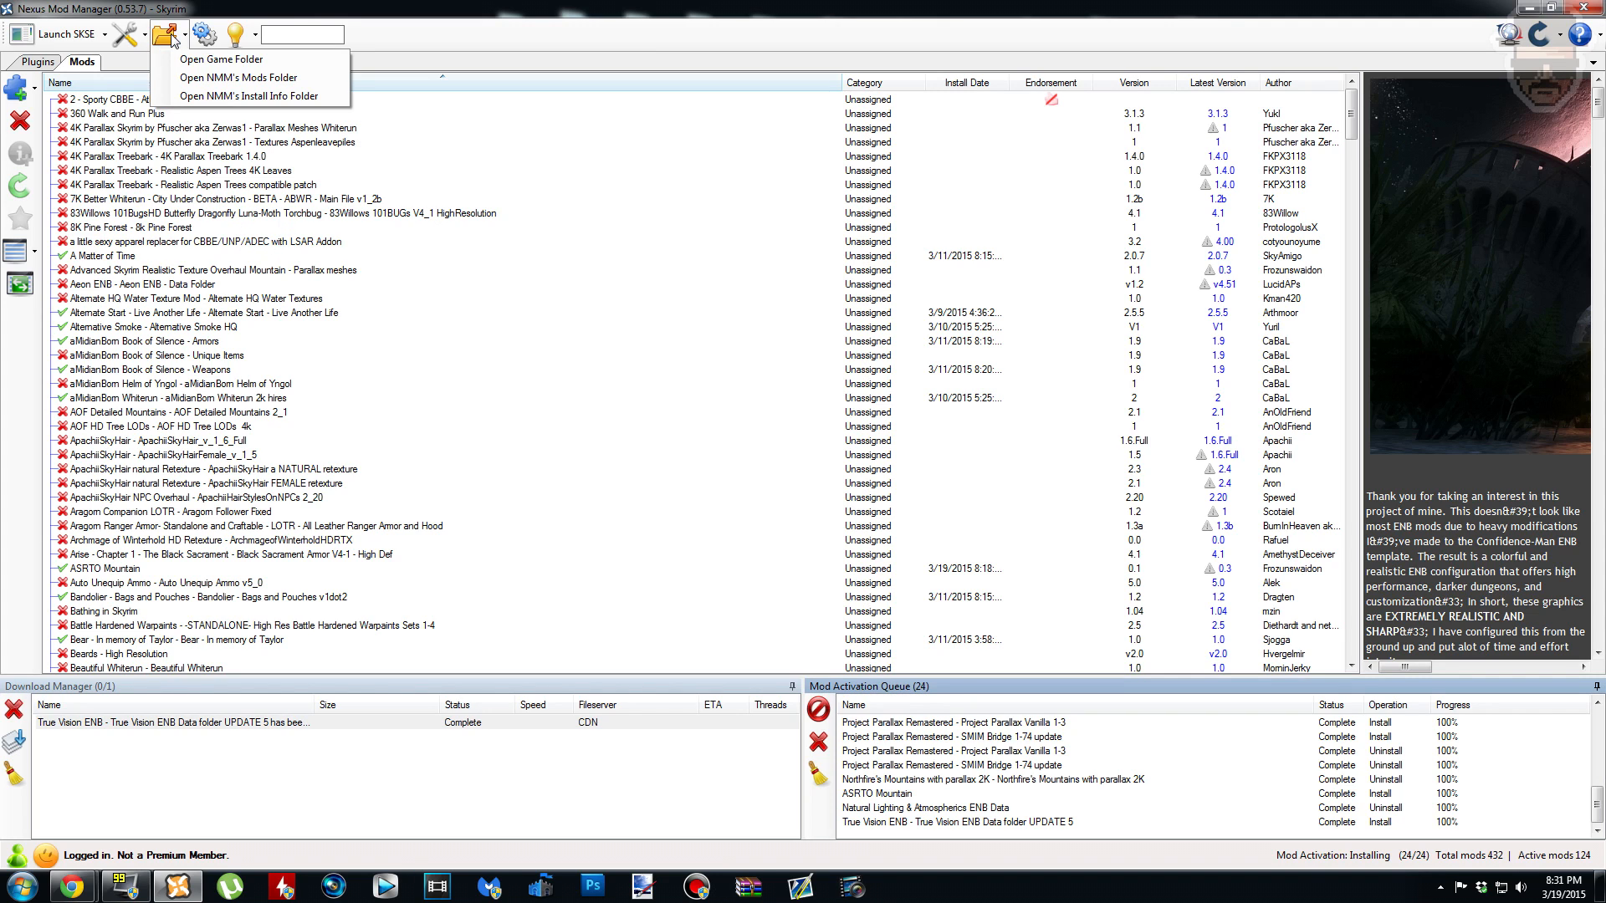
left_click(201, 56)
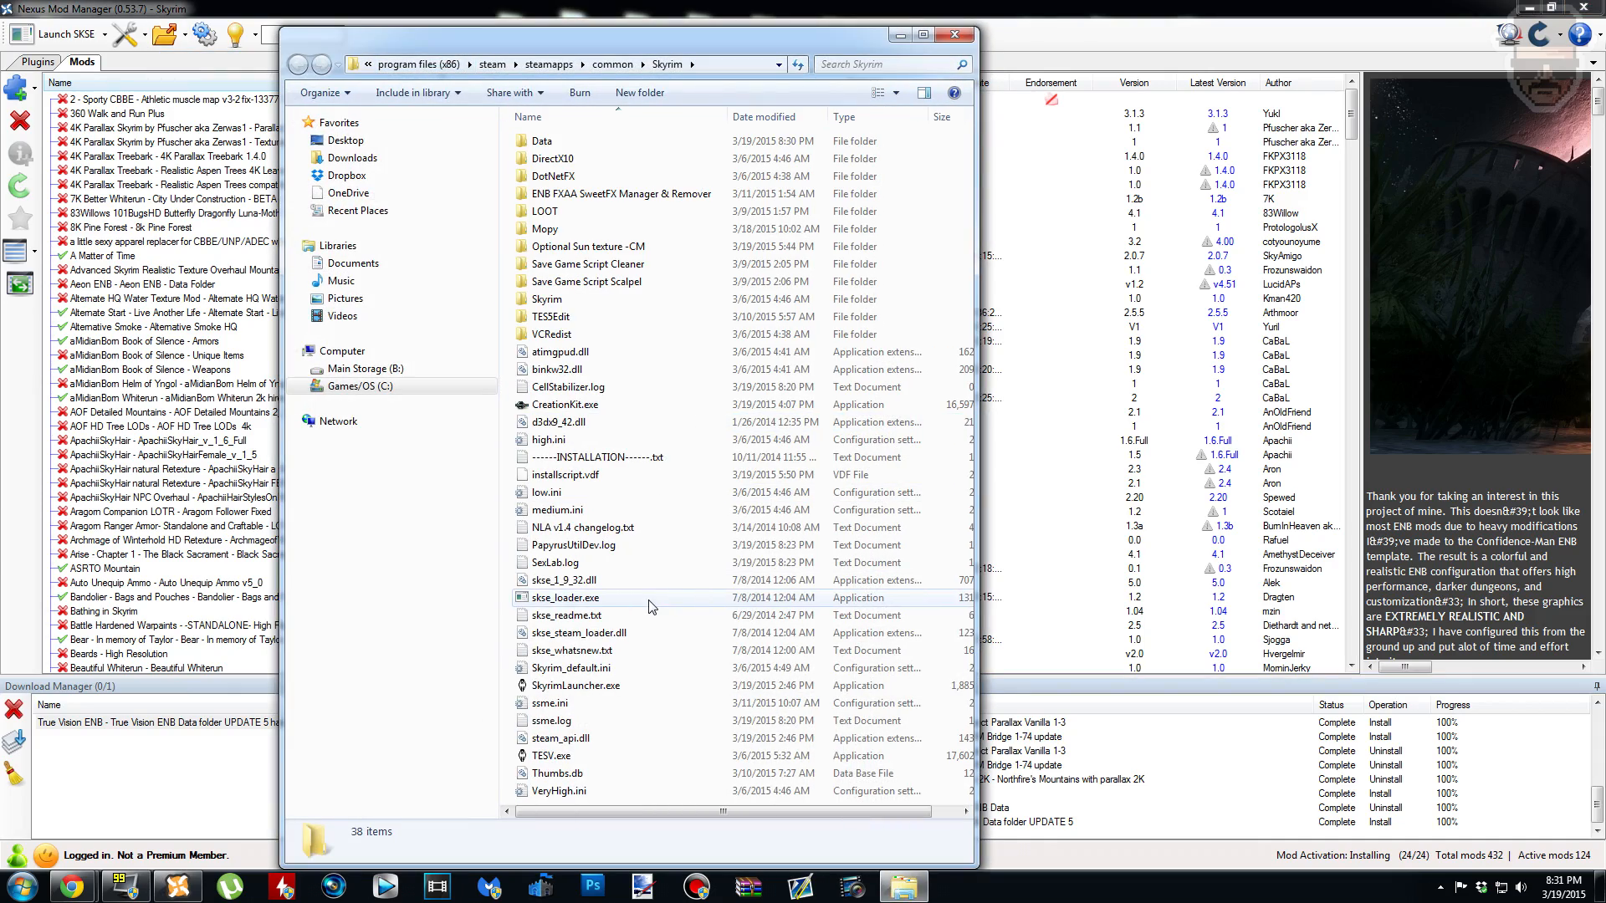
left_click(1525, 9)
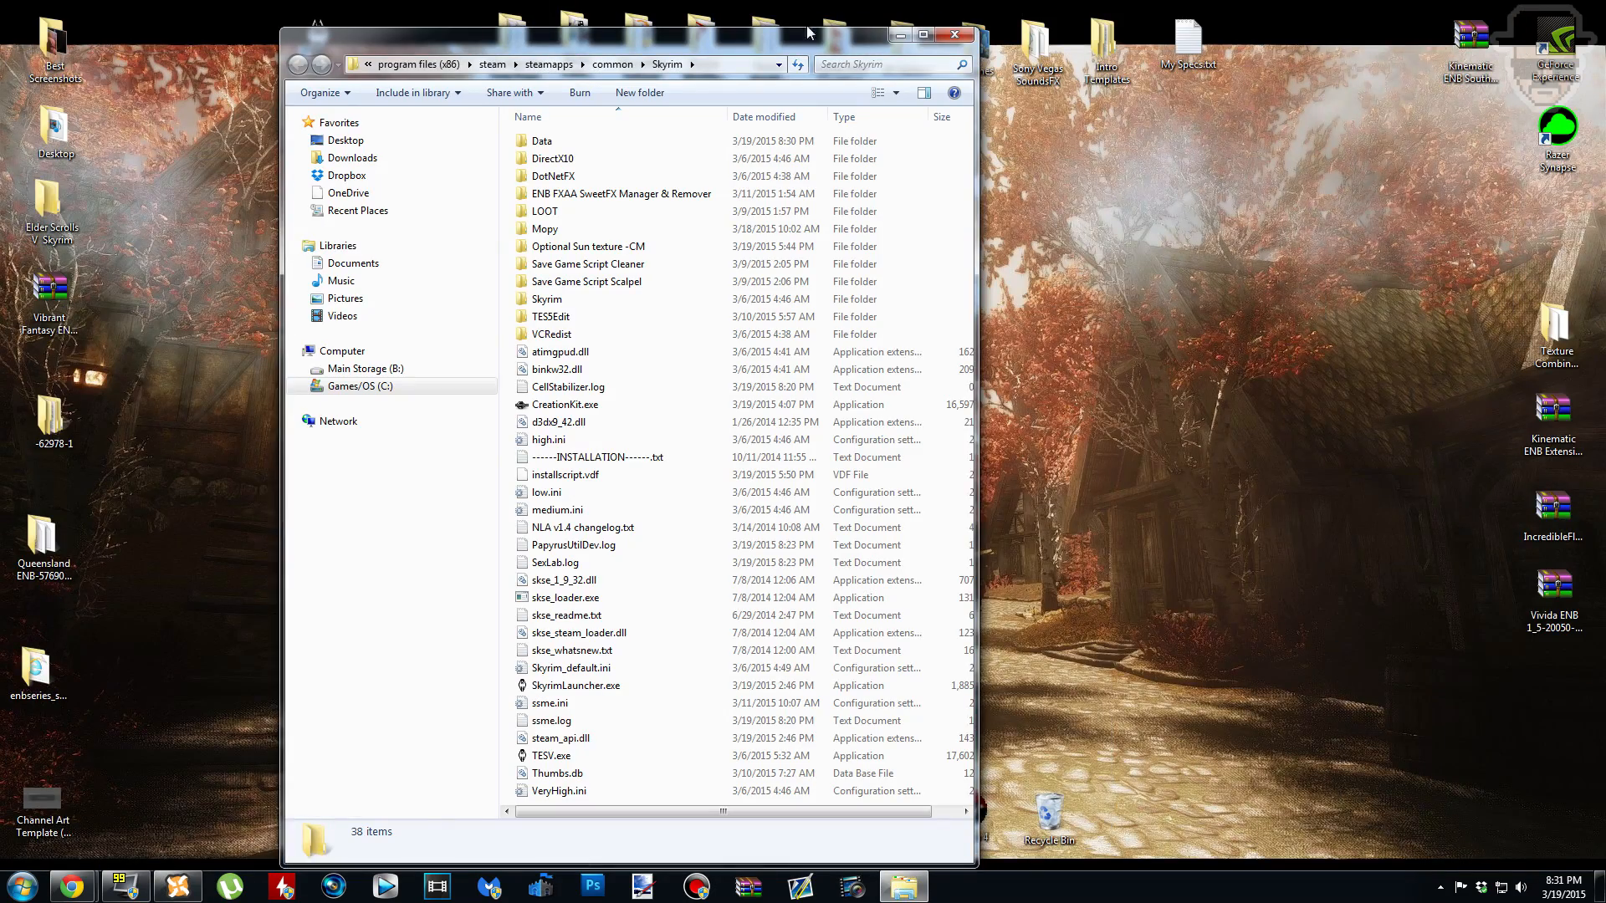
left_click_drag(800, 49, 1339, 40)
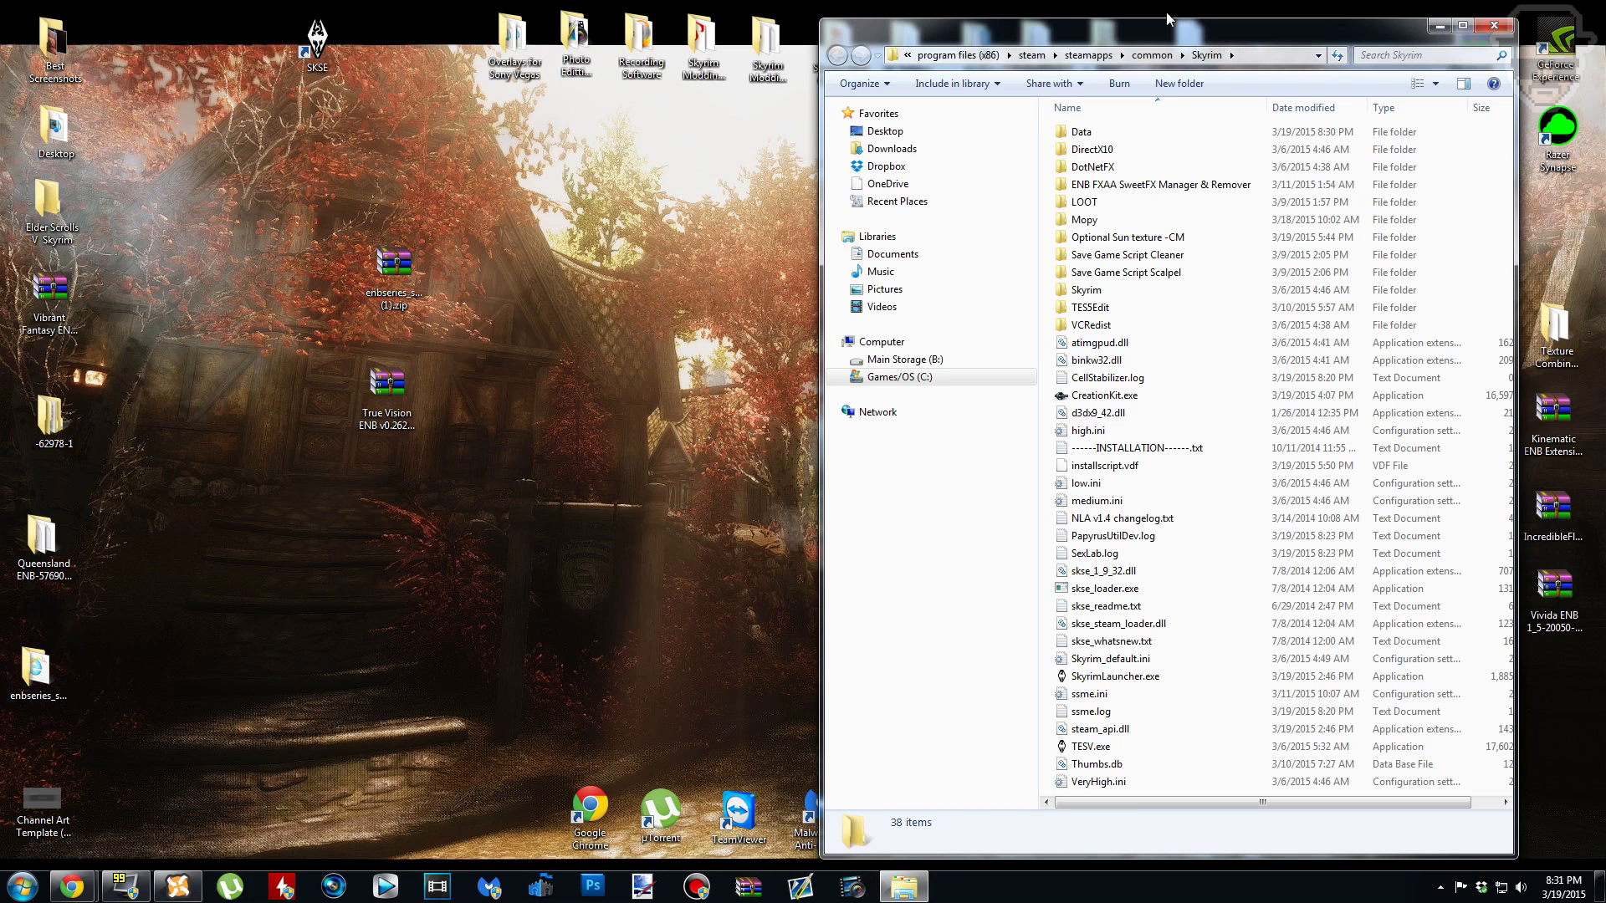
left_click_drag(1324, 41, 1354, 38)
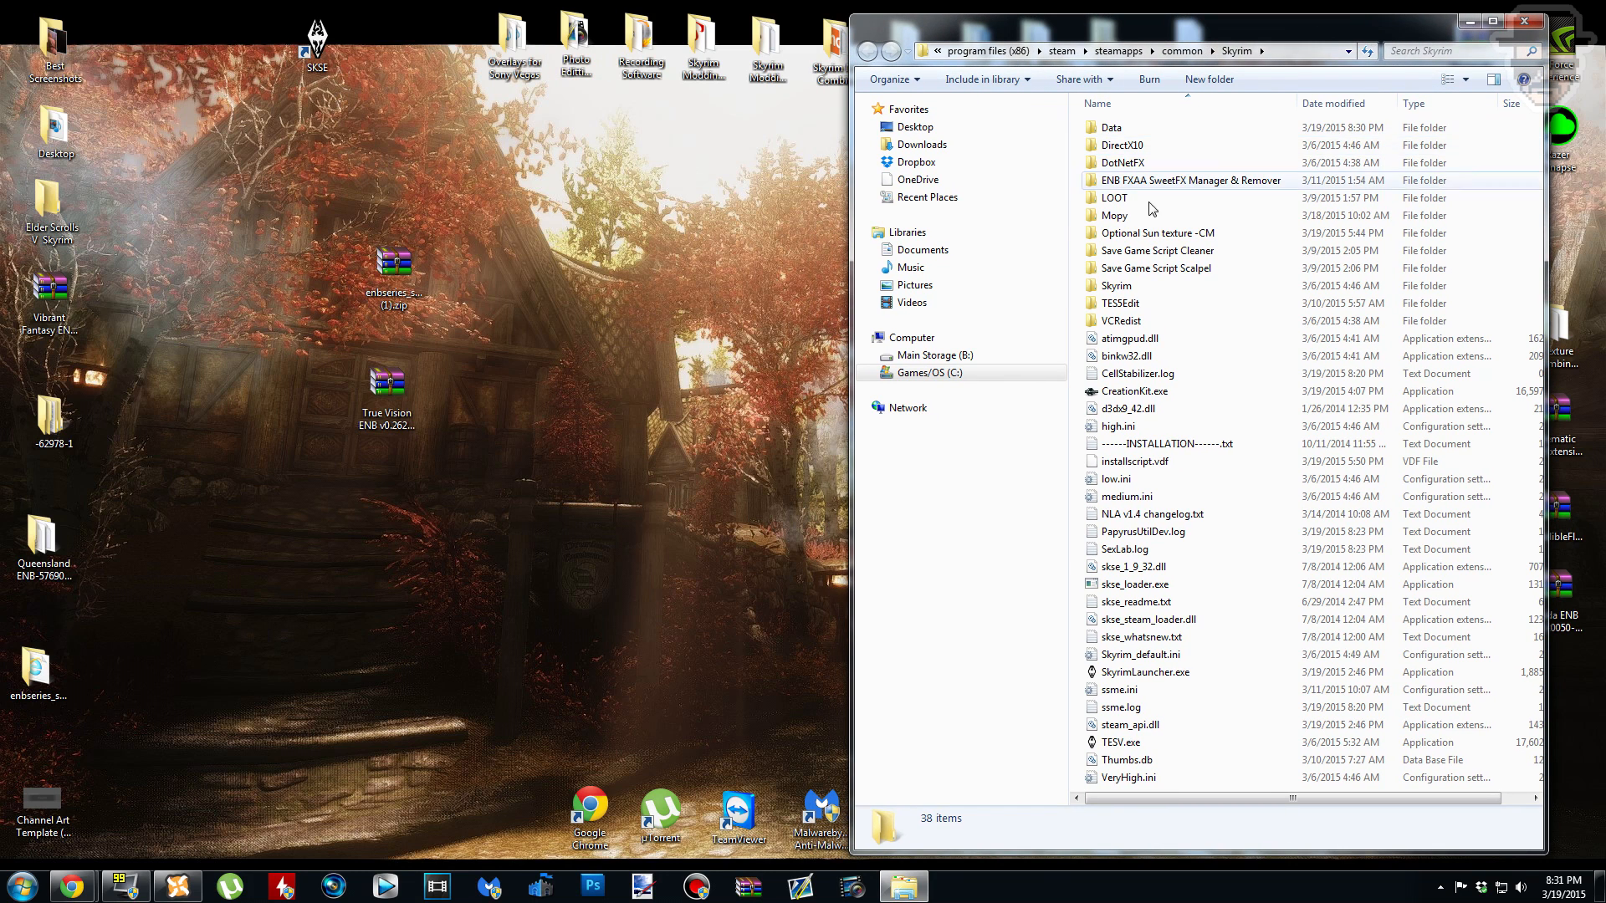
Step: Locate SkyrimLauncher.exe and TESV.exe in the Skyrim game folder and minimize its window
scroll(1204, 478, "right", 1)
scroll(1213, 610, "left", 1)
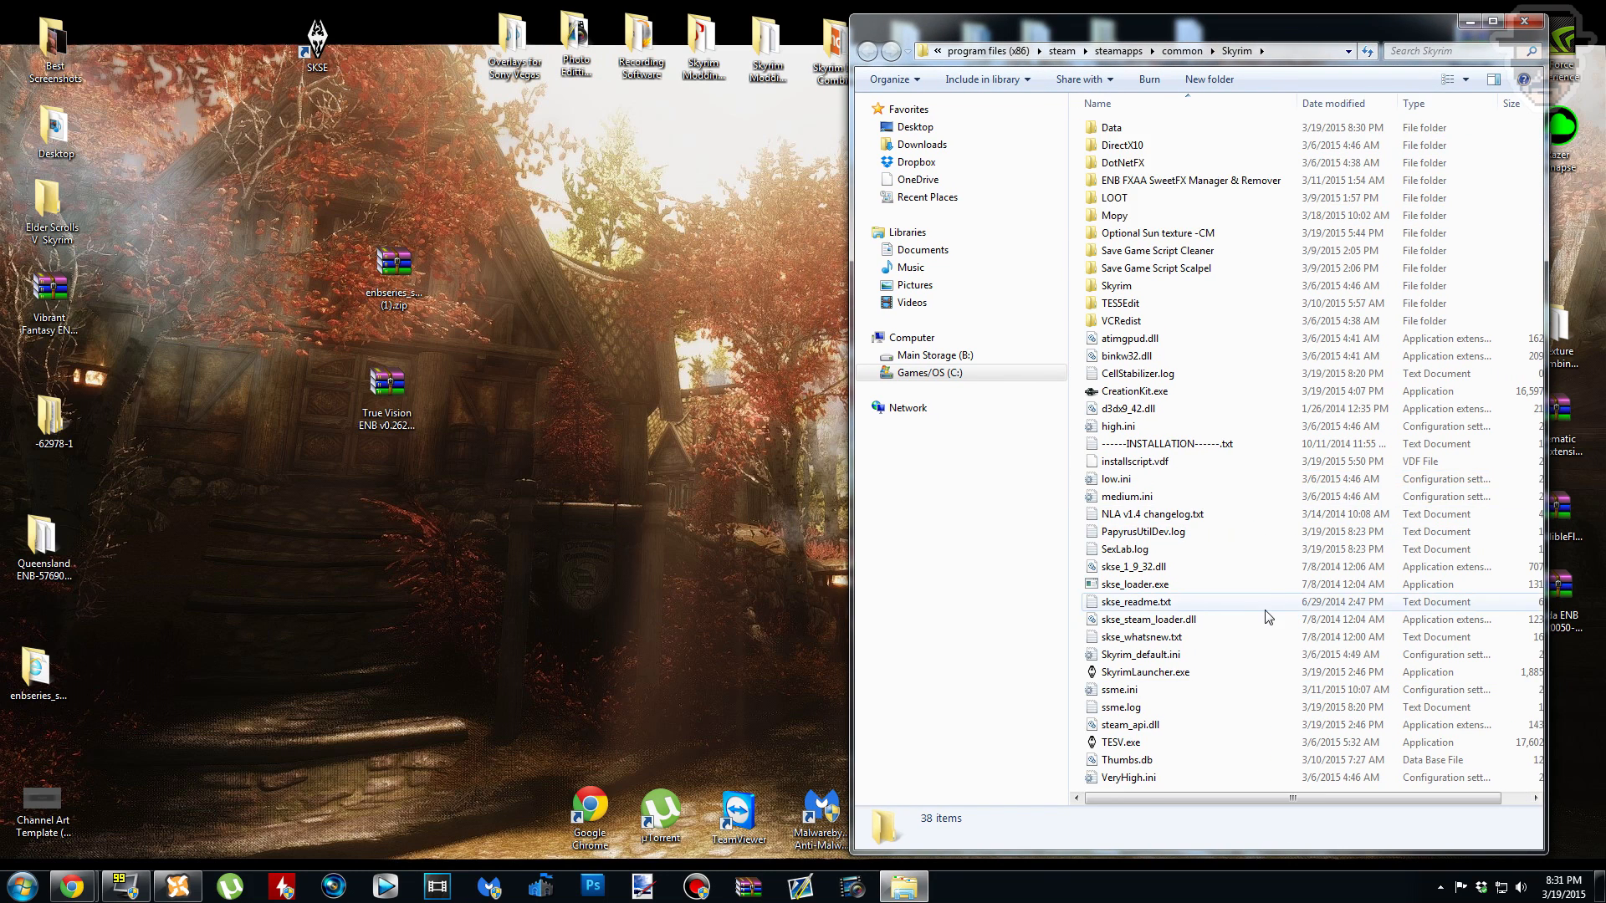
left_click(1221, 675)
left_click(1204, 743)
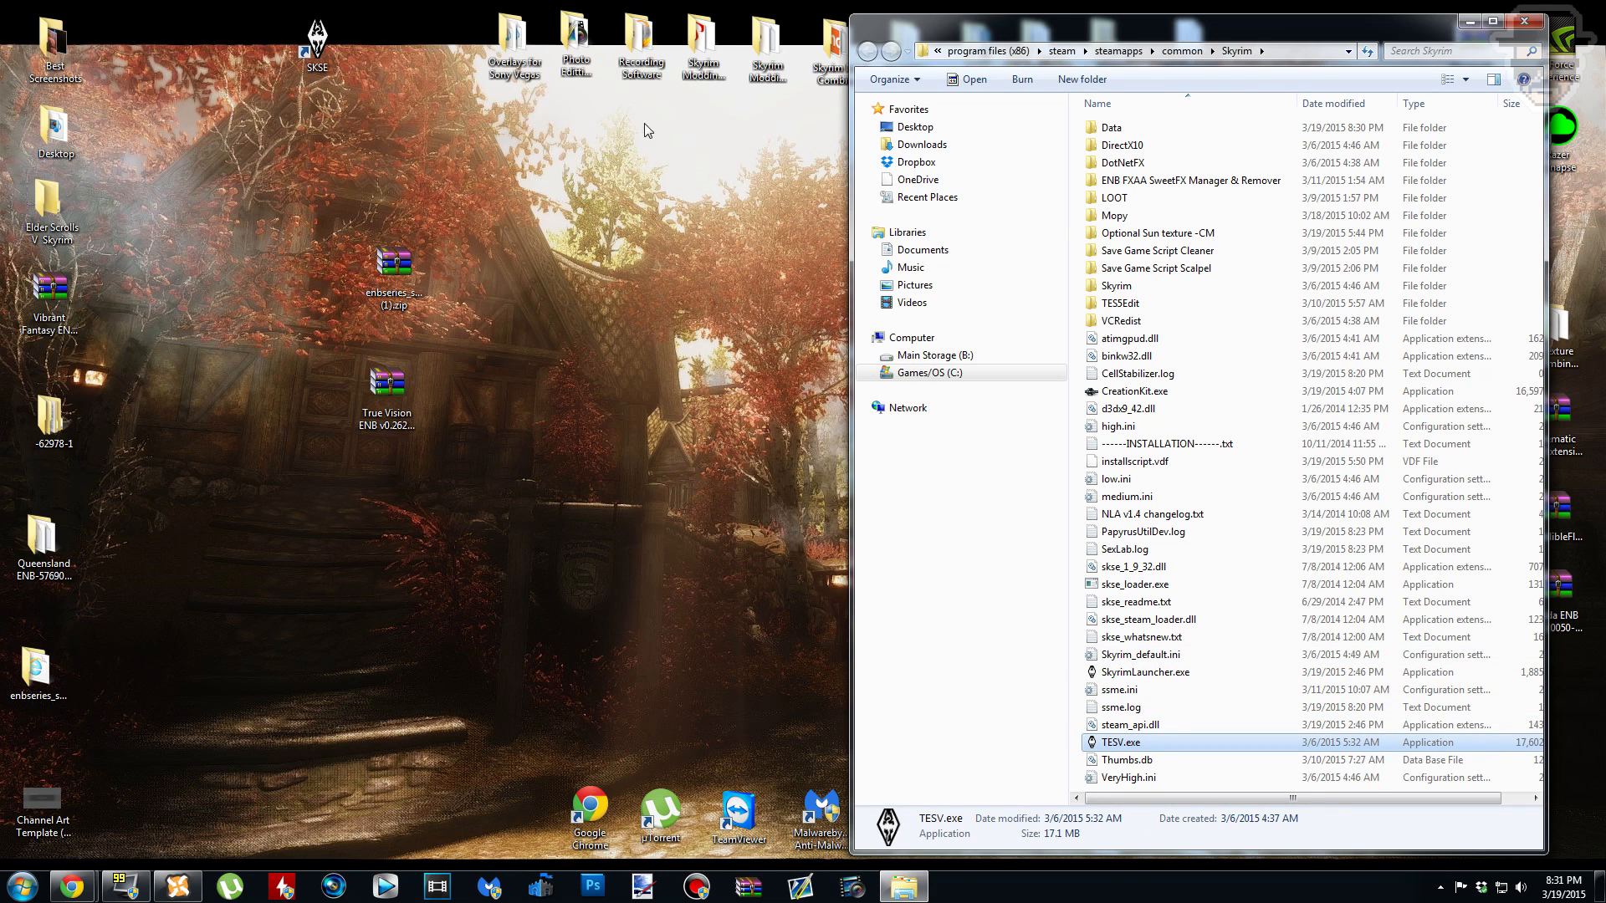
left_click(1468, 21)
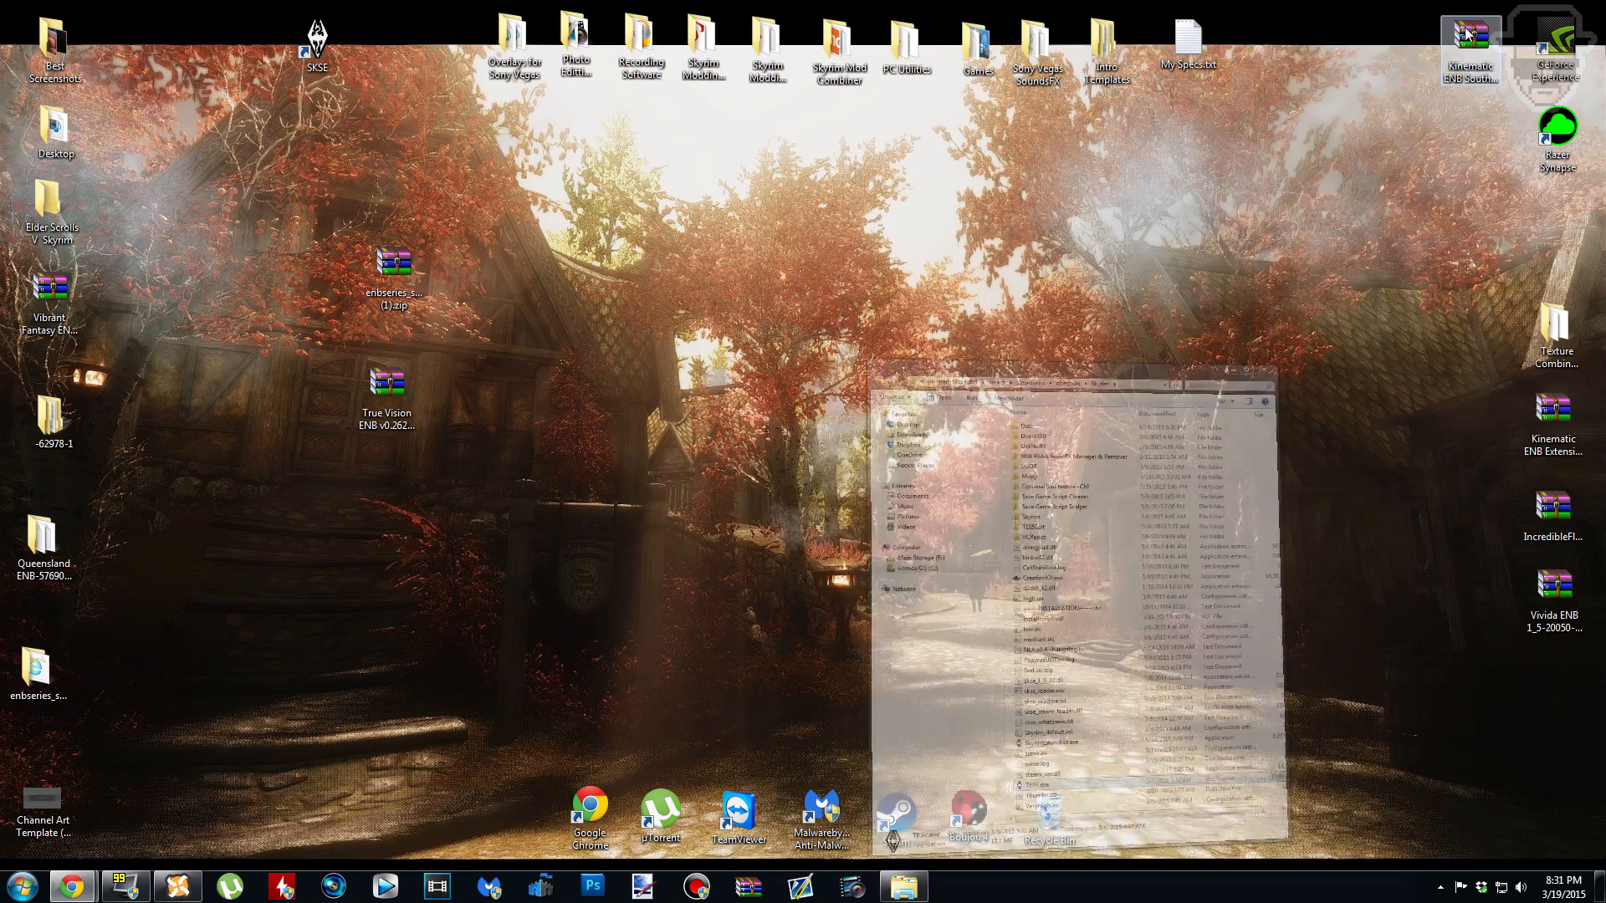
Step: Extract the enbseries_skyrim_v0262 (1) archive to its own folder and place that folder beside the archive on the desktop
left_click_drag(408, 379, 414, 349)
left_click(490, 331)
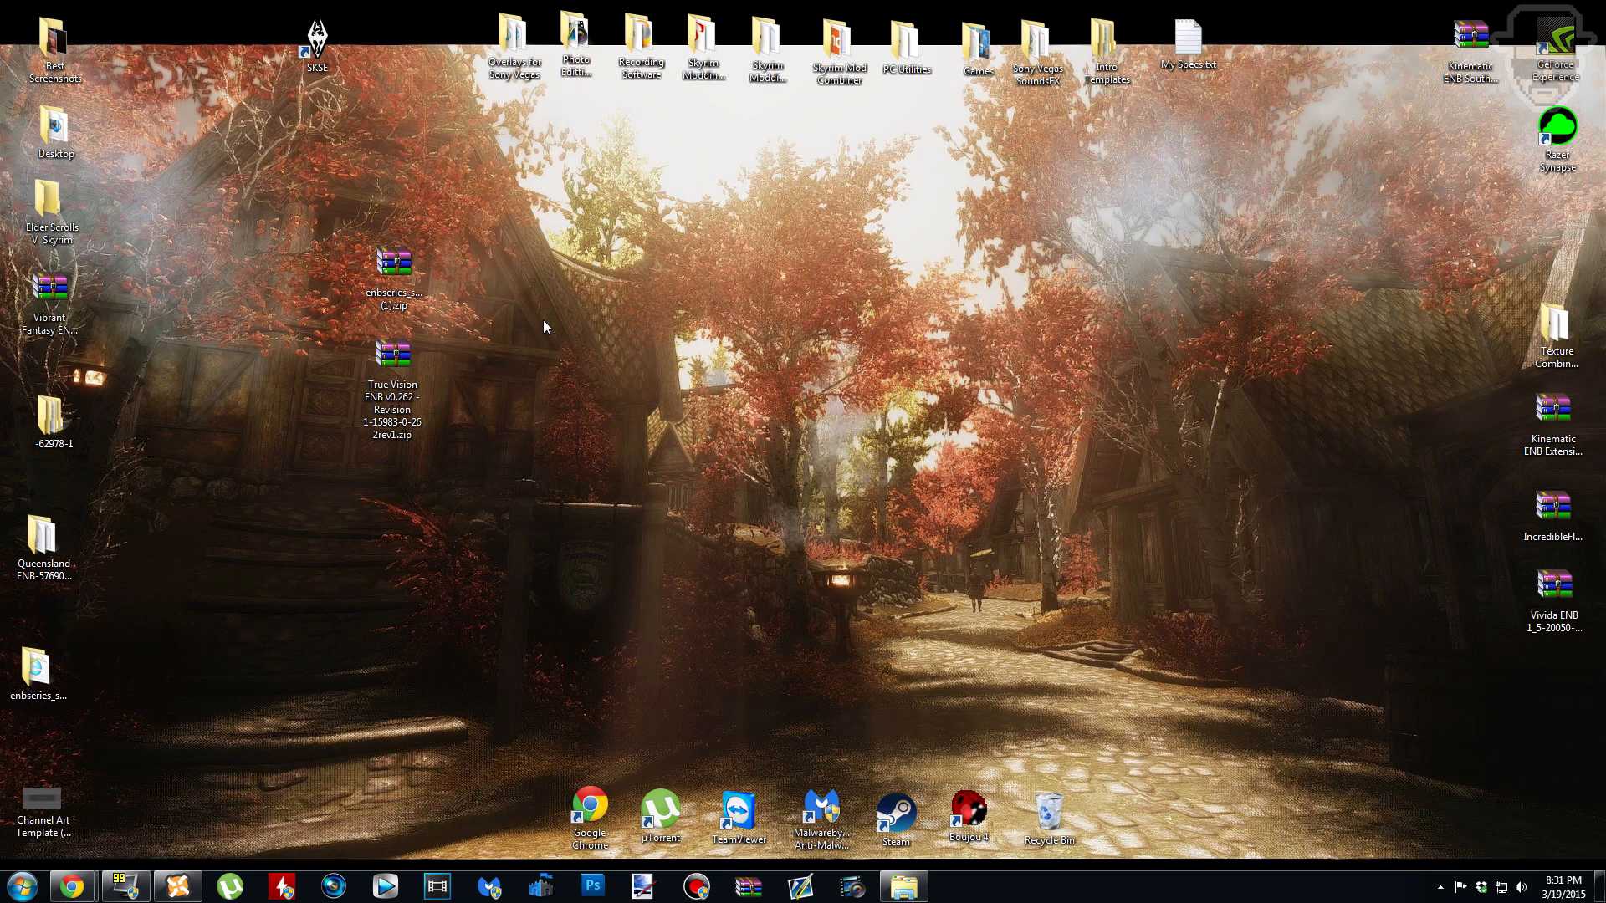
left_click(413, 284)
right_click(396, 261)
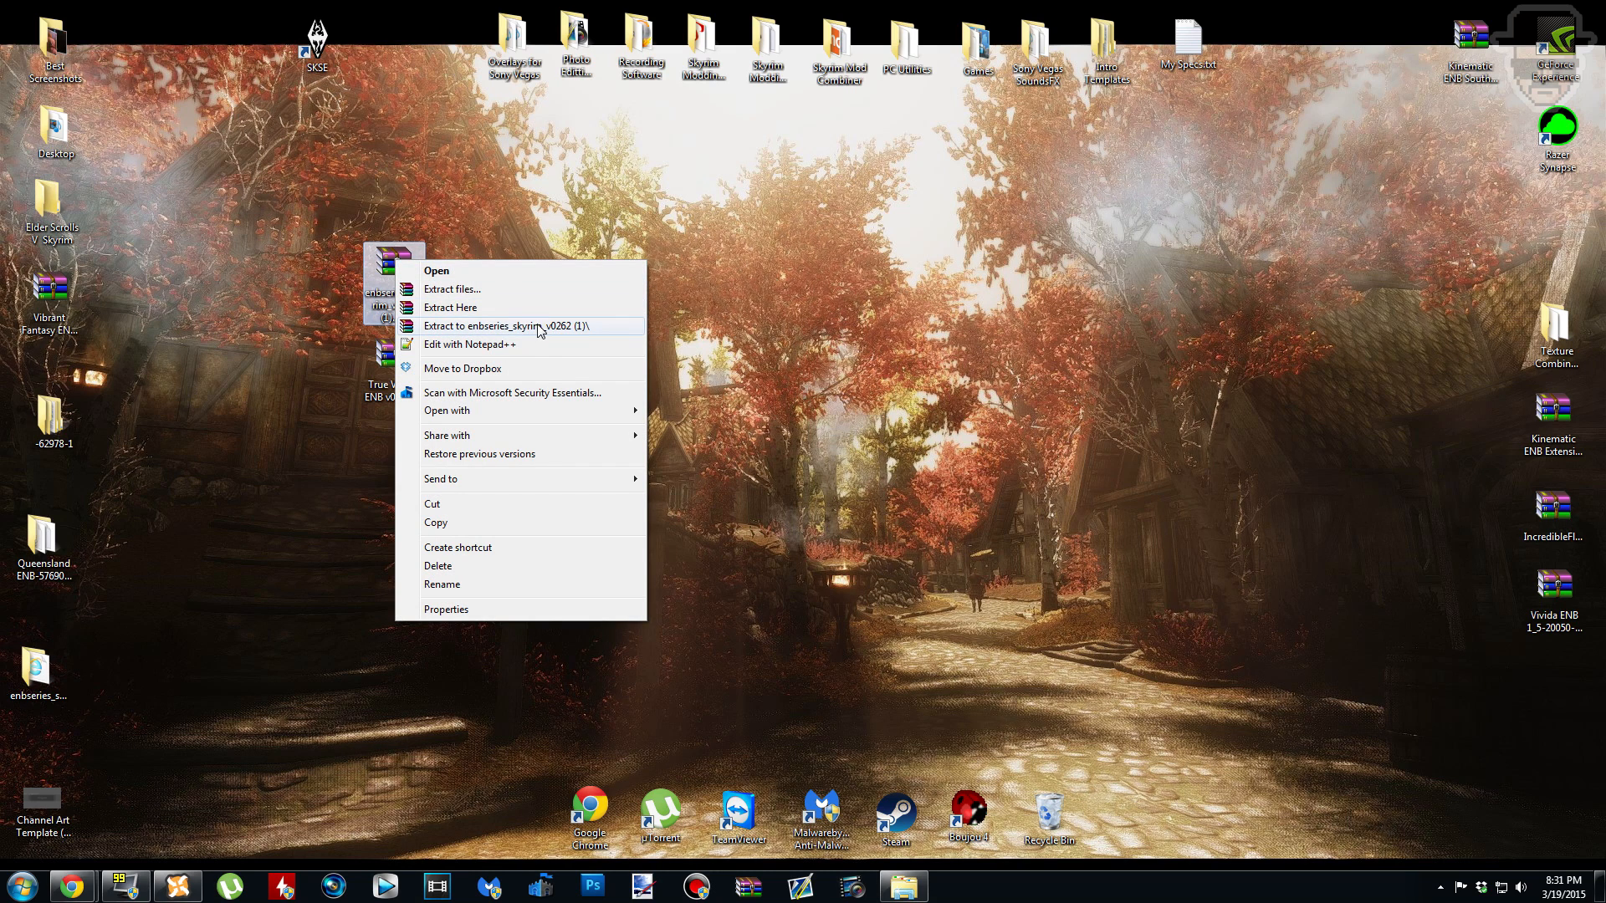
left_click(566, 328)
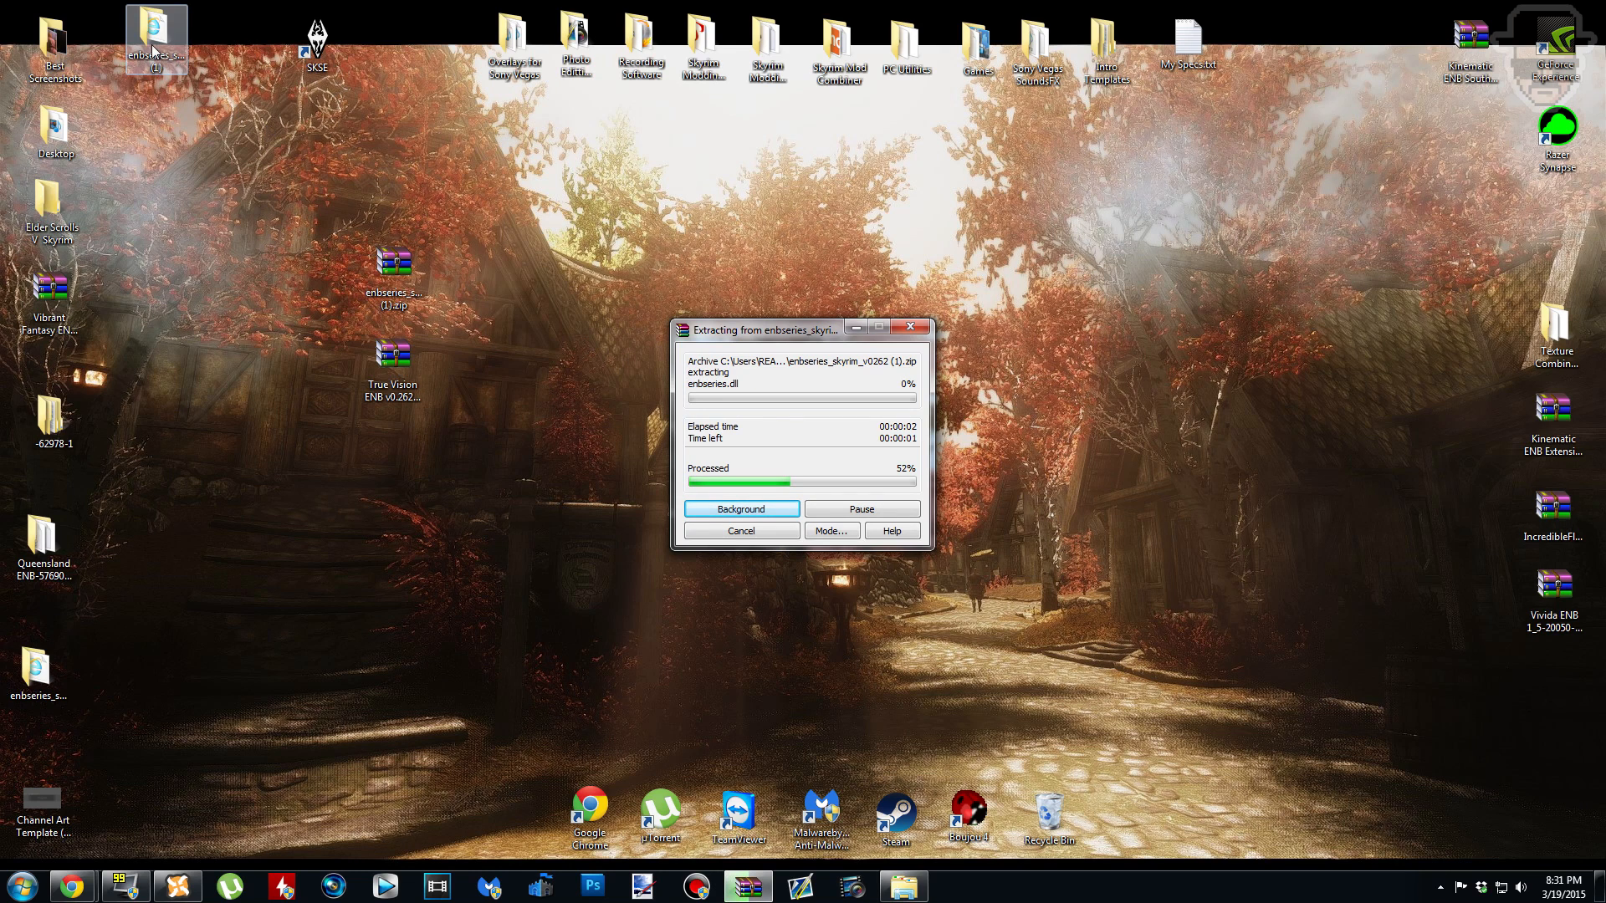
left_click_drag(147, 45, 432, 214)
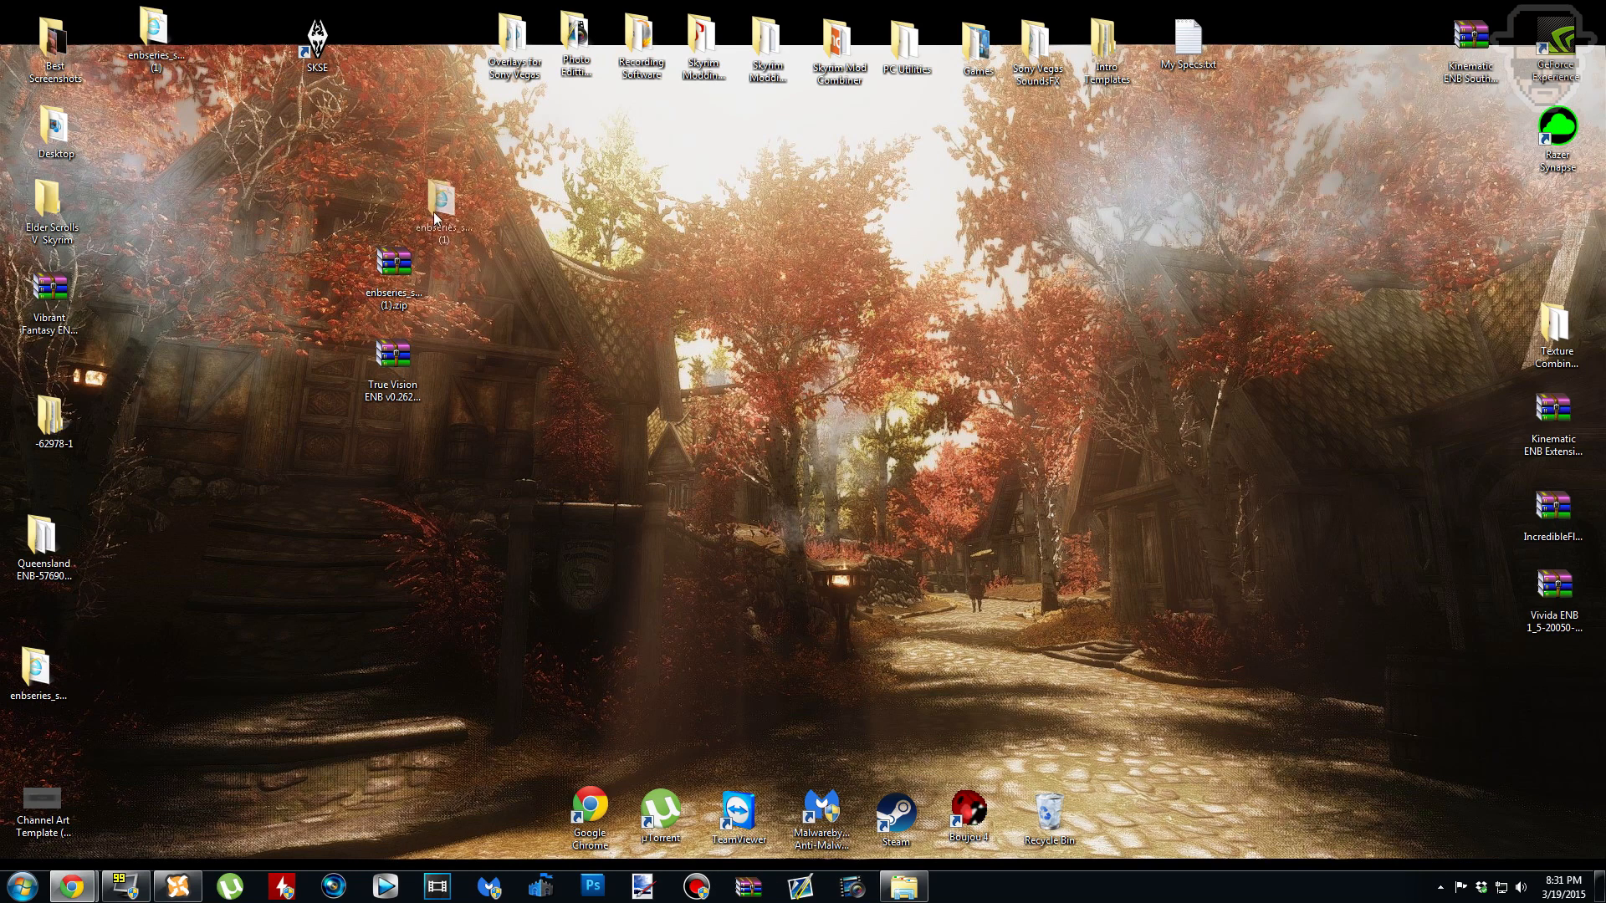
left_click_drag(460, 277, 460, 278)
left_click(656, 247)
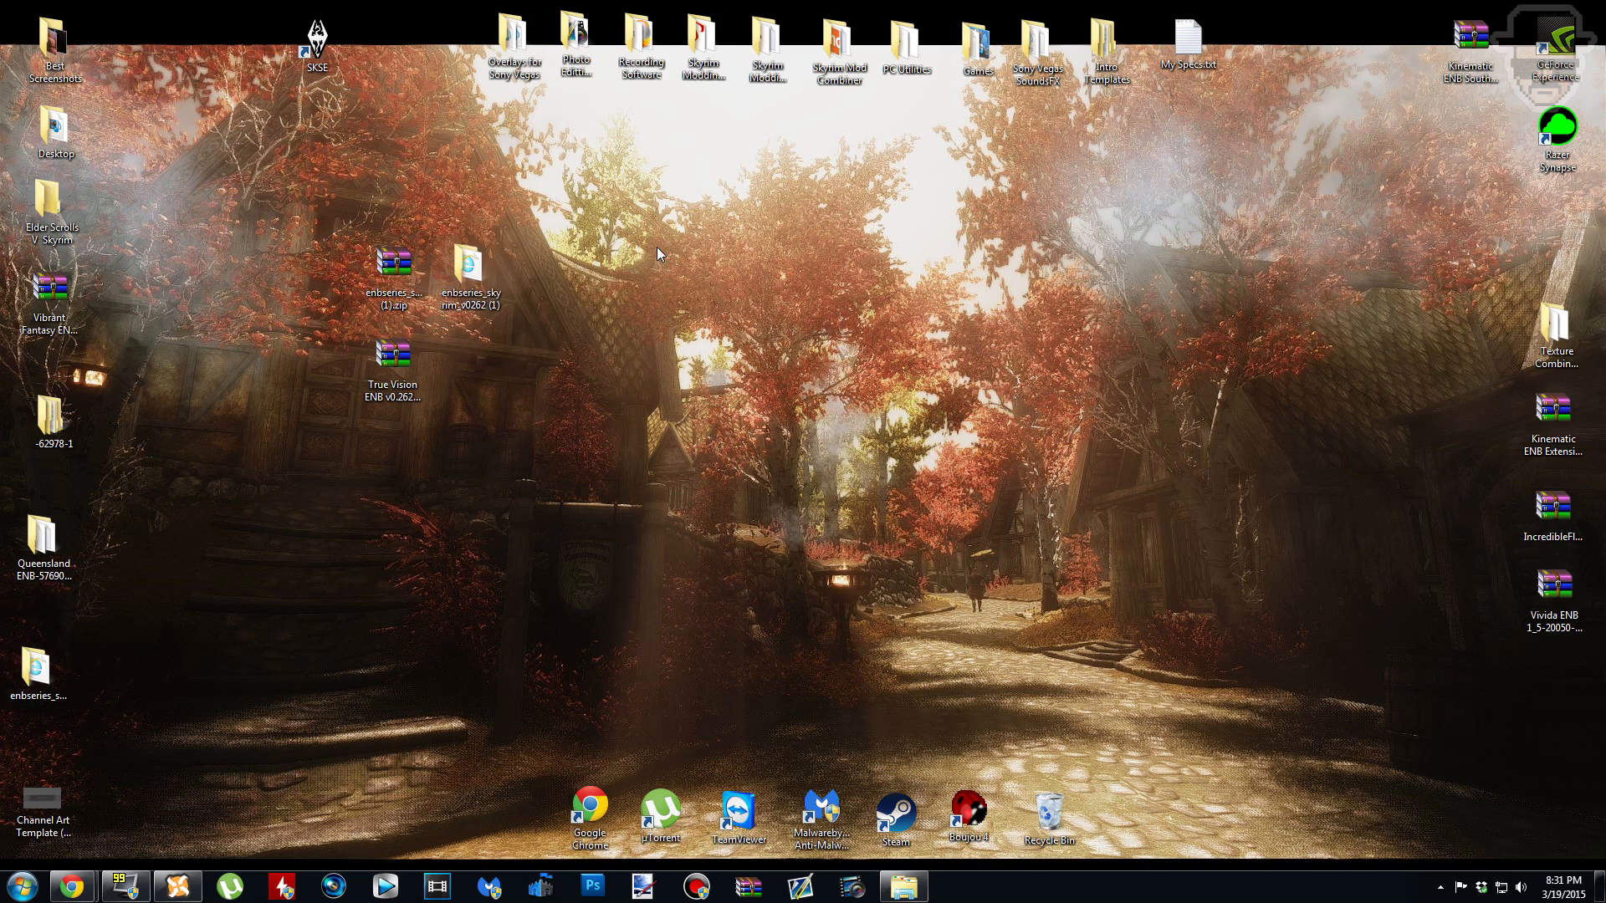
Step: Check the contents of the enbseries_skyrim_v0262 (1) archive, including the WrapperVersion folder, and close it
double_click(408, 287)
right_click(828, 285)
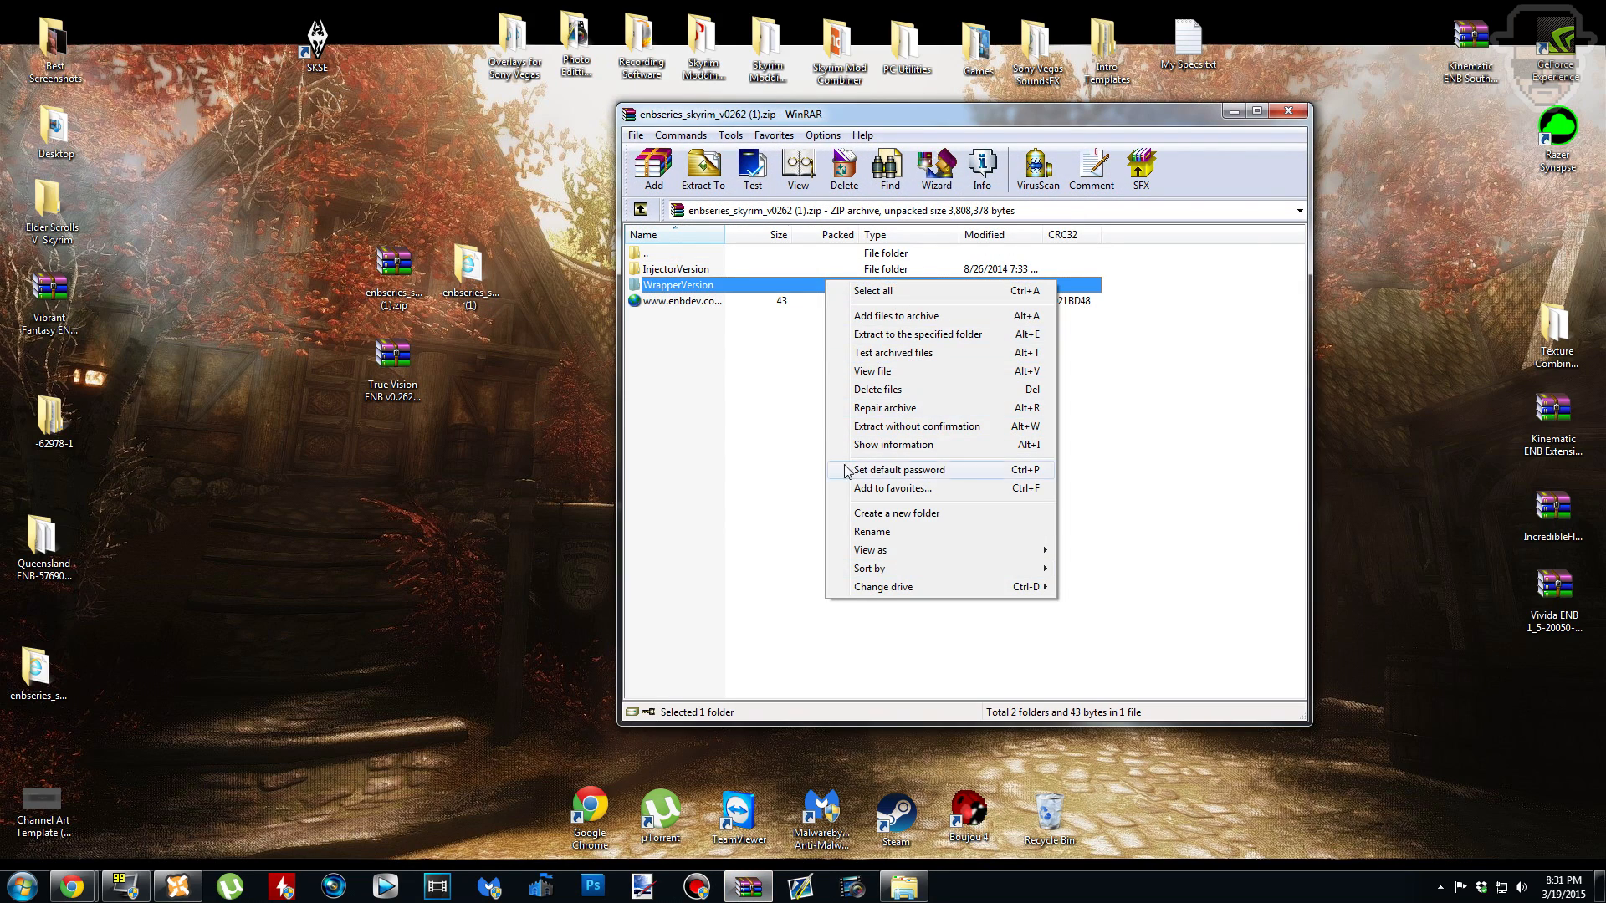
left_click(1242, 329)
left_click(1287, 111)
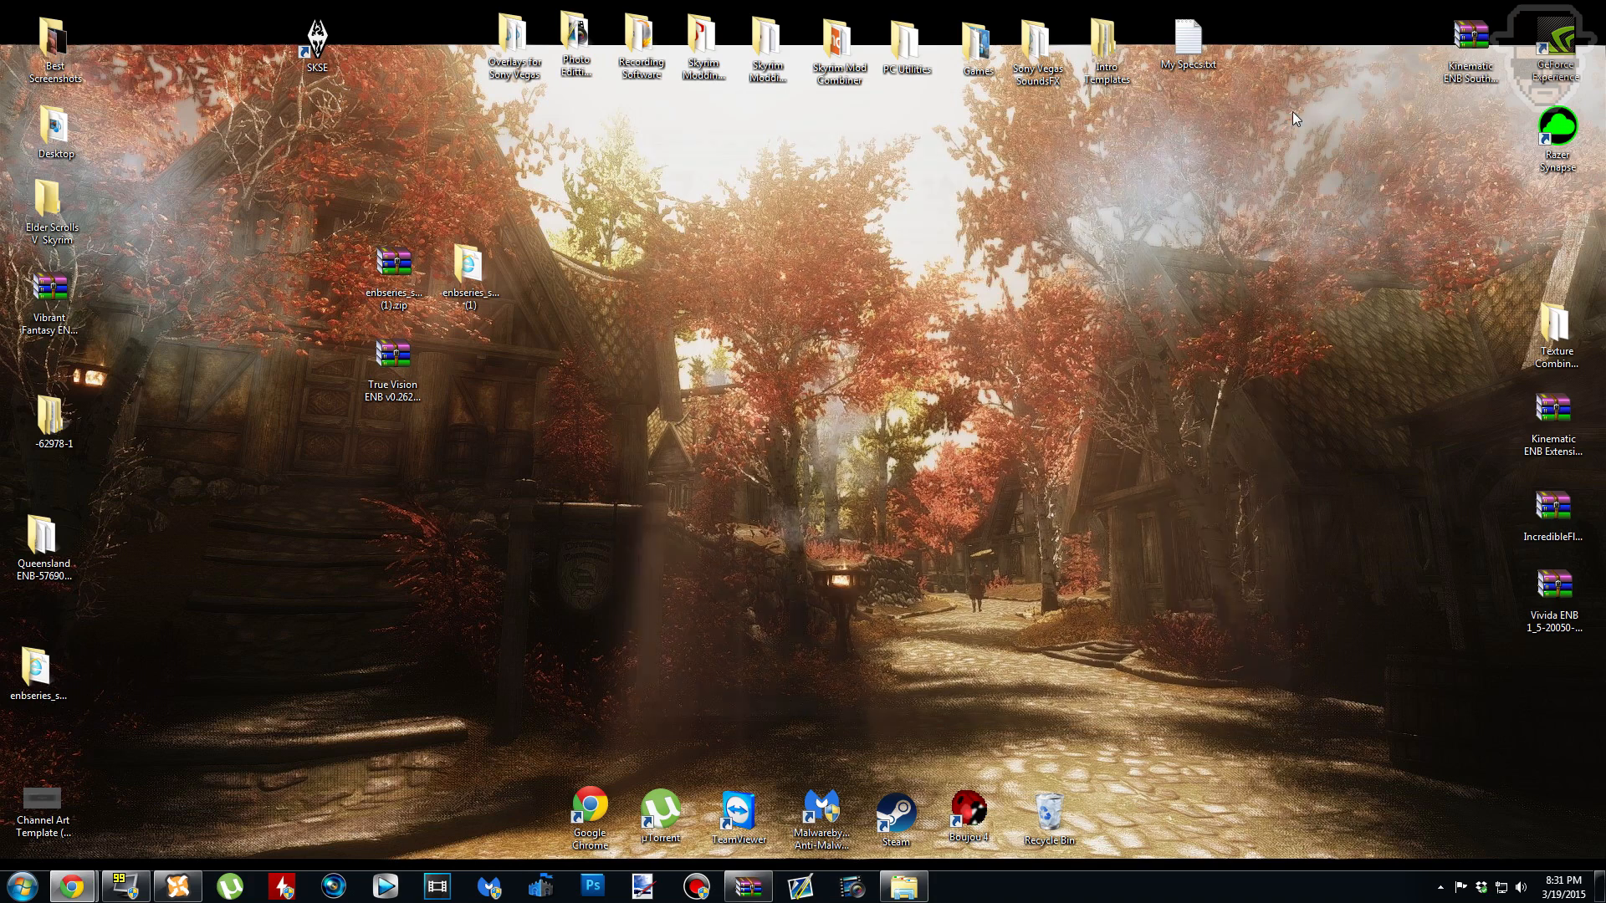
Step: Extract the True Vision ENB v0.262 - Revision 1 archive to its own folder and place that folder beside the archive
right_click(392, 358)
left_click(583, 423)
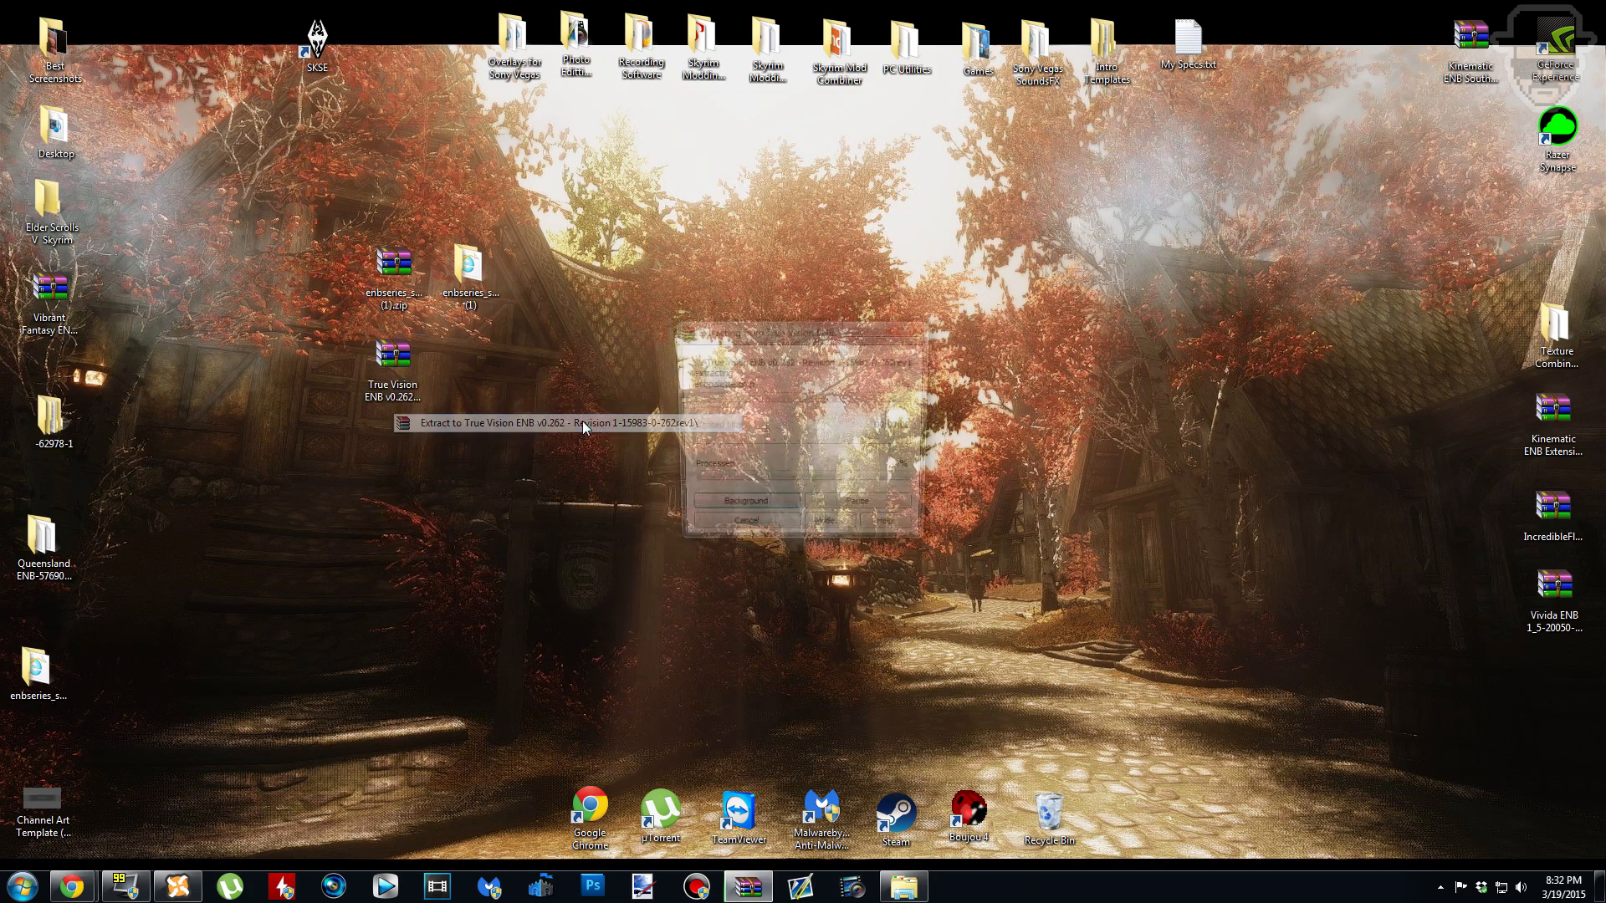
left_click_drag(151, 34, 514, 361)
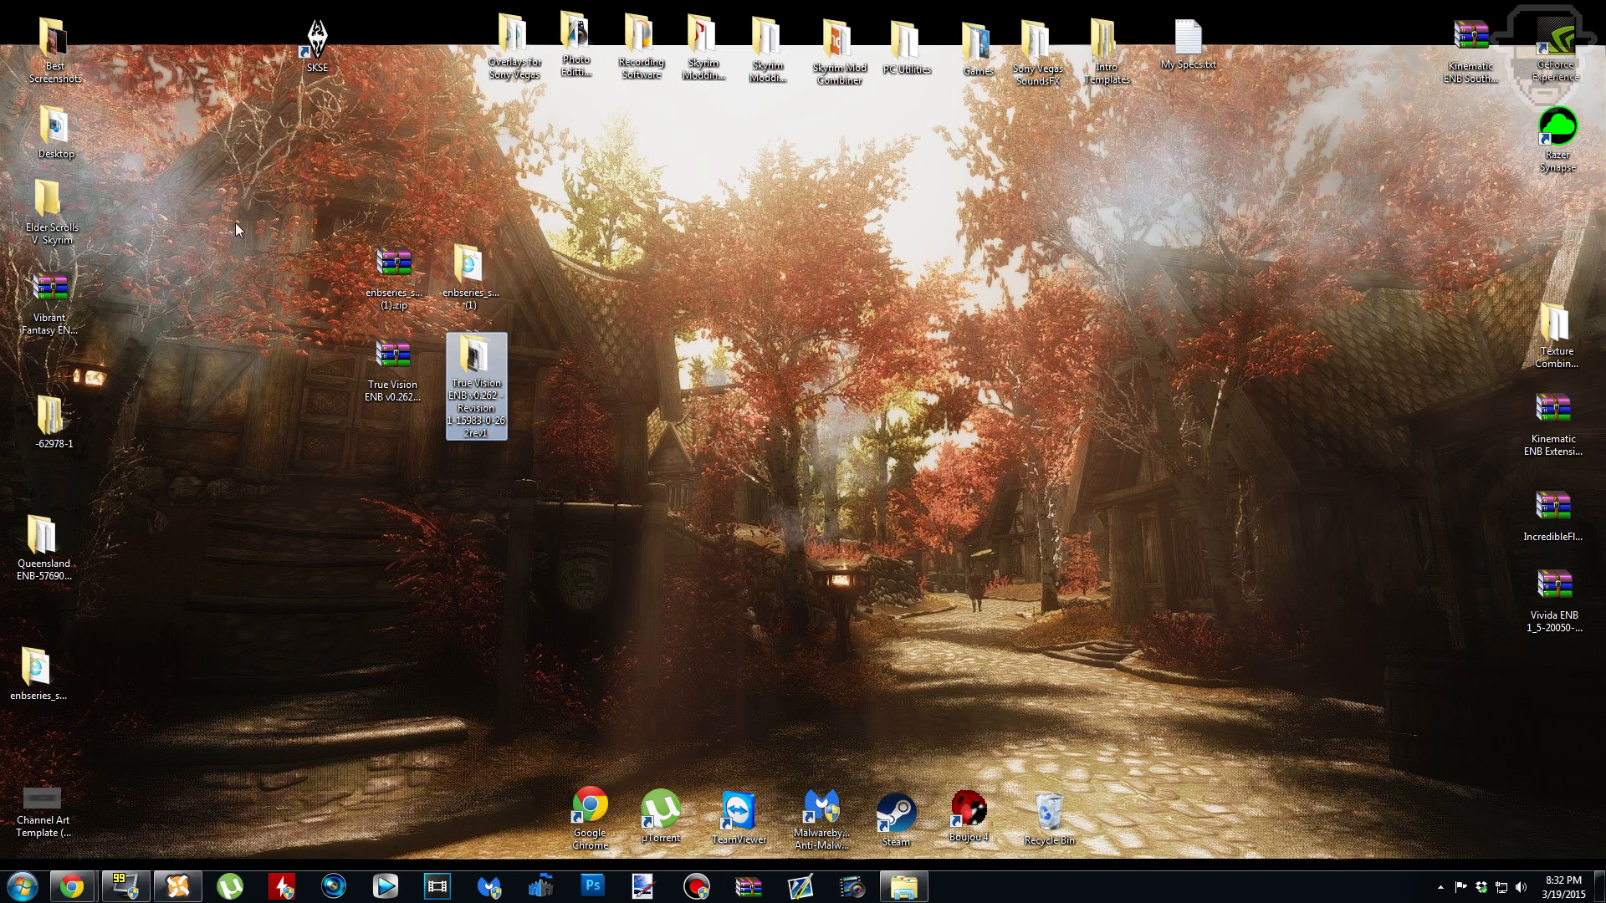
Step: Delete the enbseries and True Vision ENB zip archives from the desktop, keeping the extracted folders
left_click(295, 163)
left_click_drag(344, 335, 390, 430)
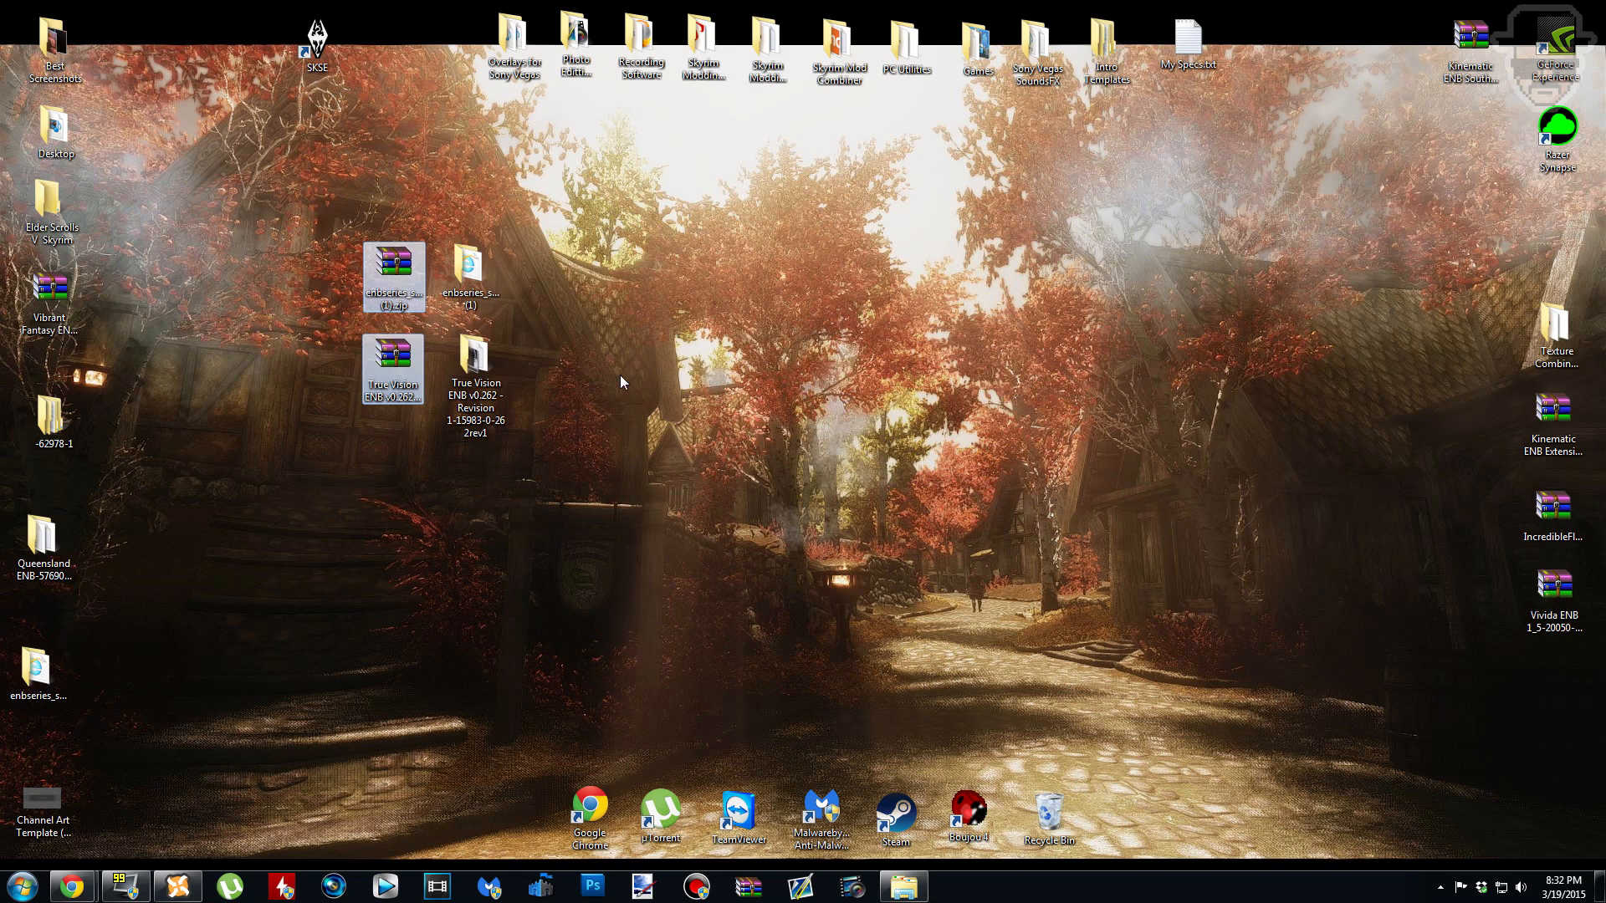
key("Delete")
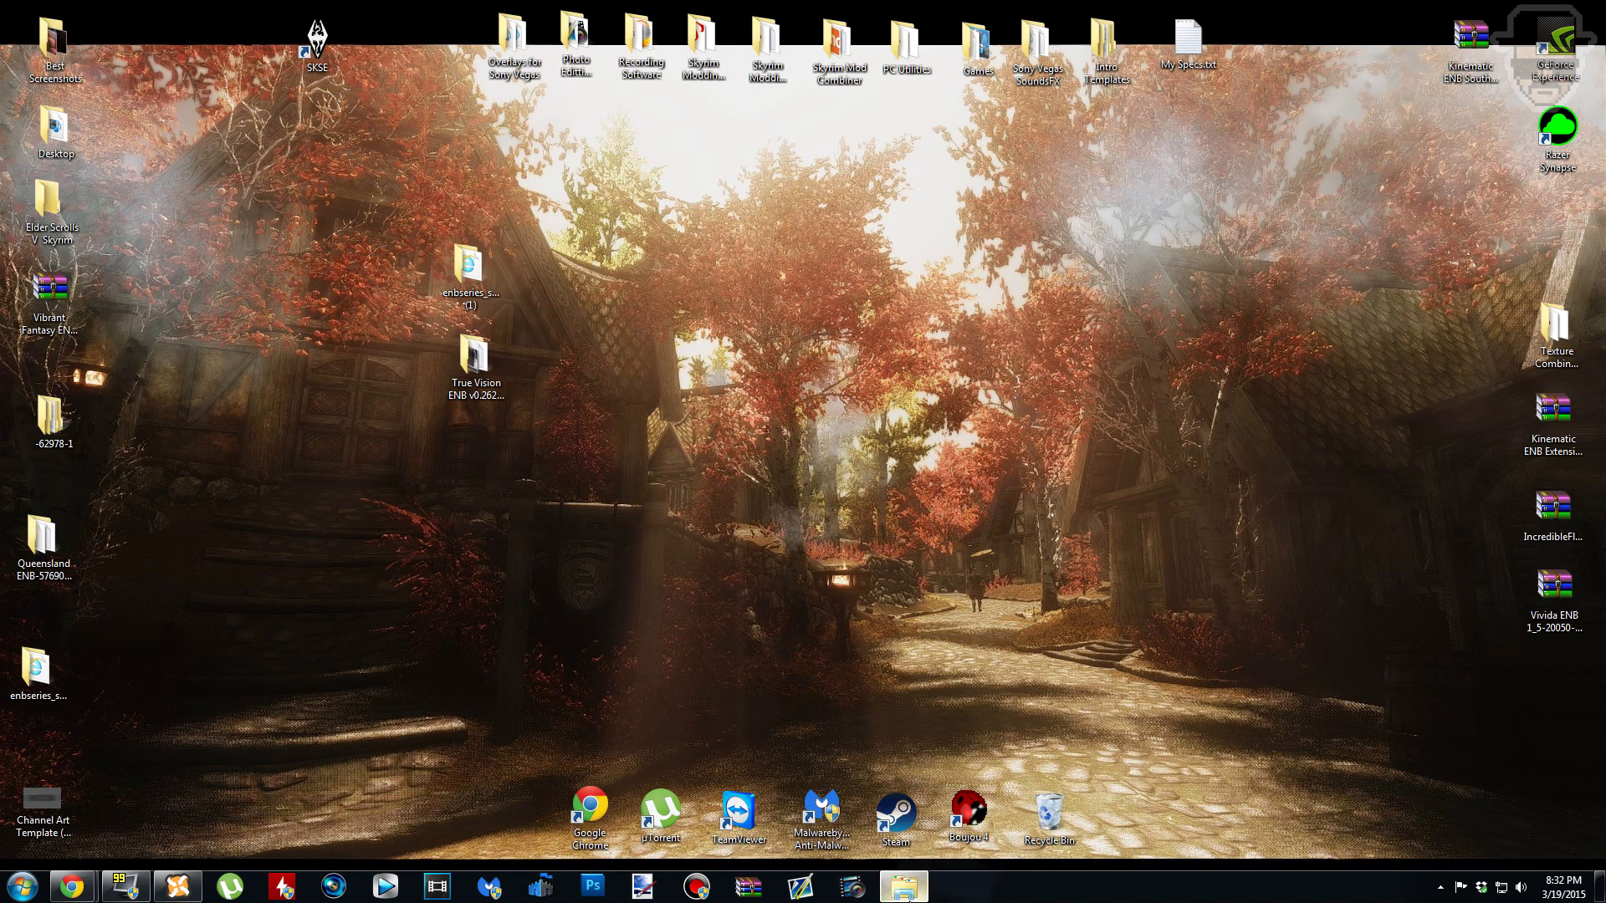
Step: Restore the Skyrim game folder window and open the extracted enbseries_skyrim_v0262 (1) folder side by side with it
left_click(912, 882)
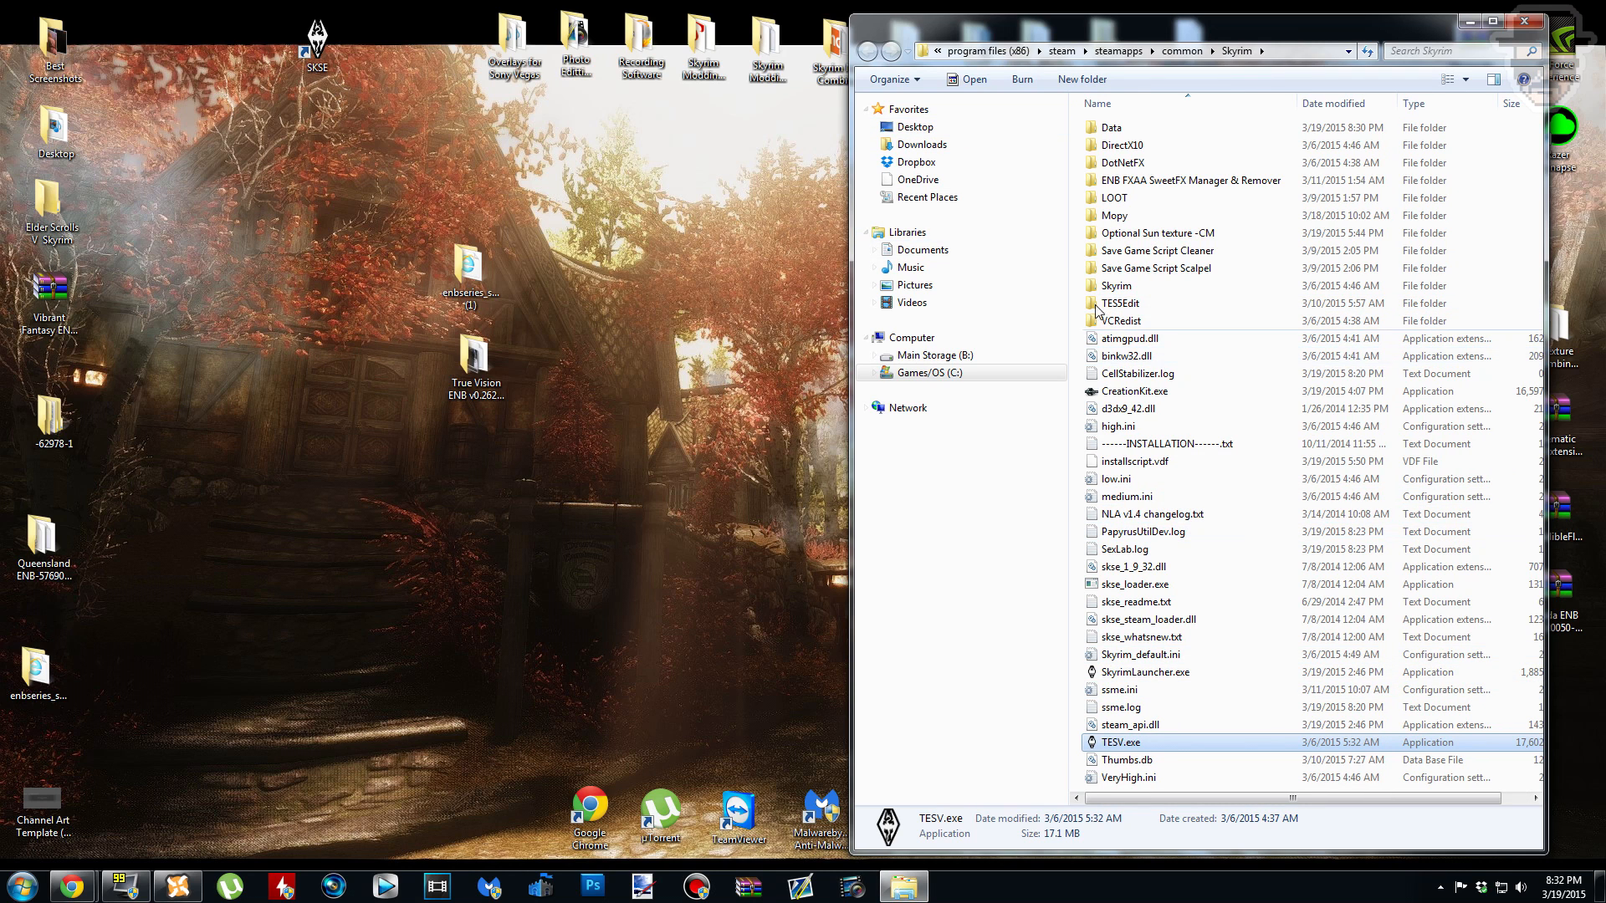
double_click(479, 265)
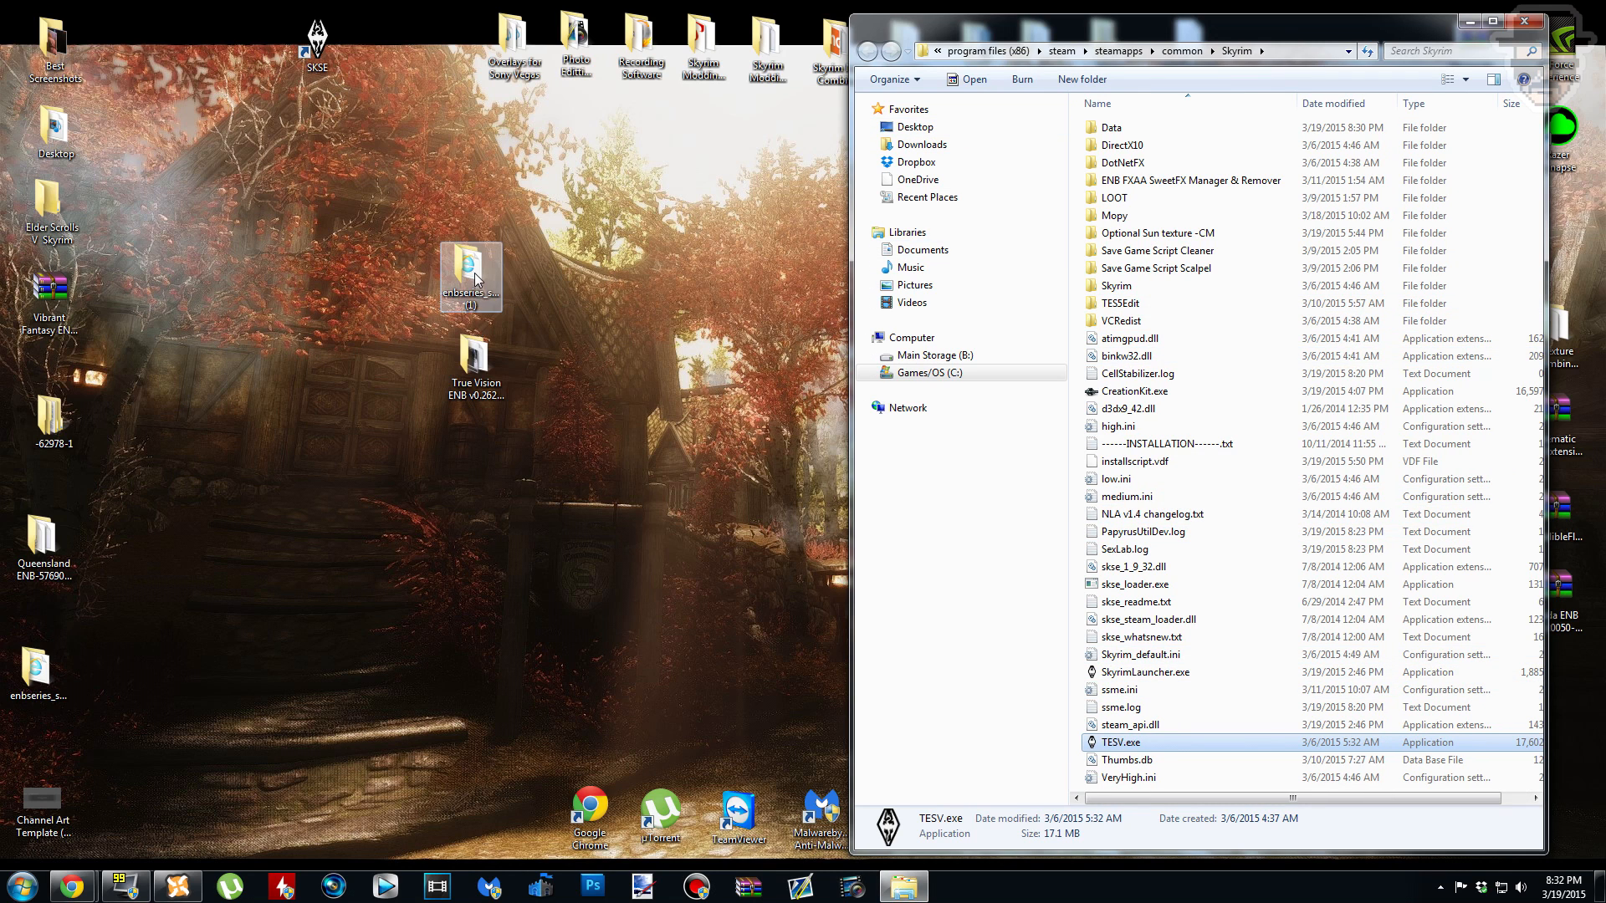
left_click_drag(1255, 20, 479, 29)
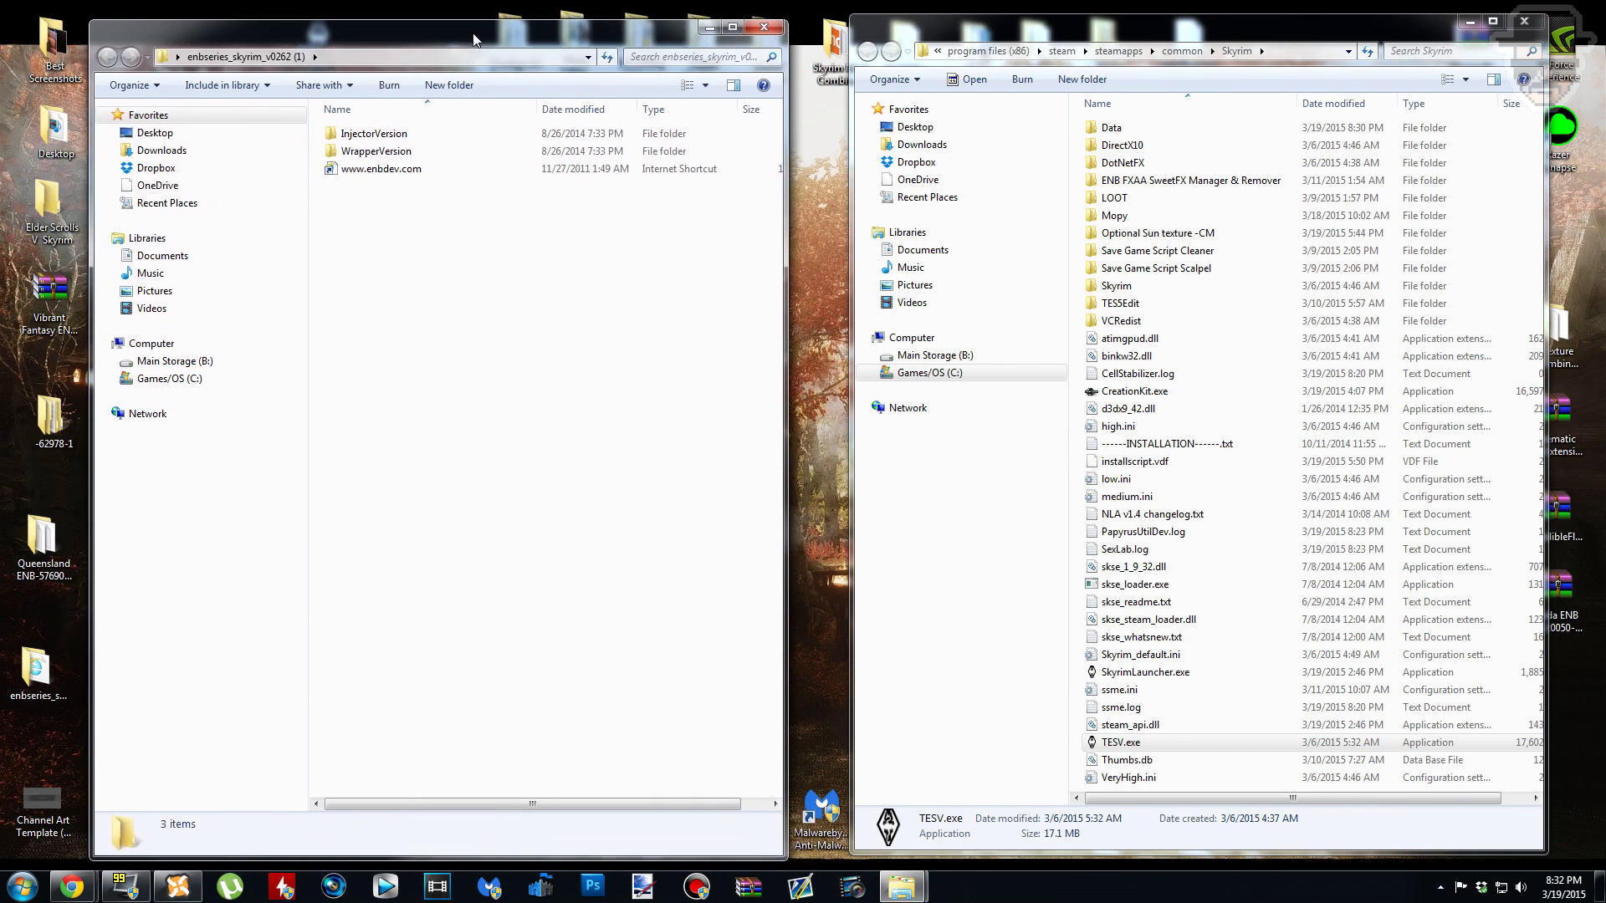
left_click(434, 123)
left_click(452, 141)
left_click(528, 297)
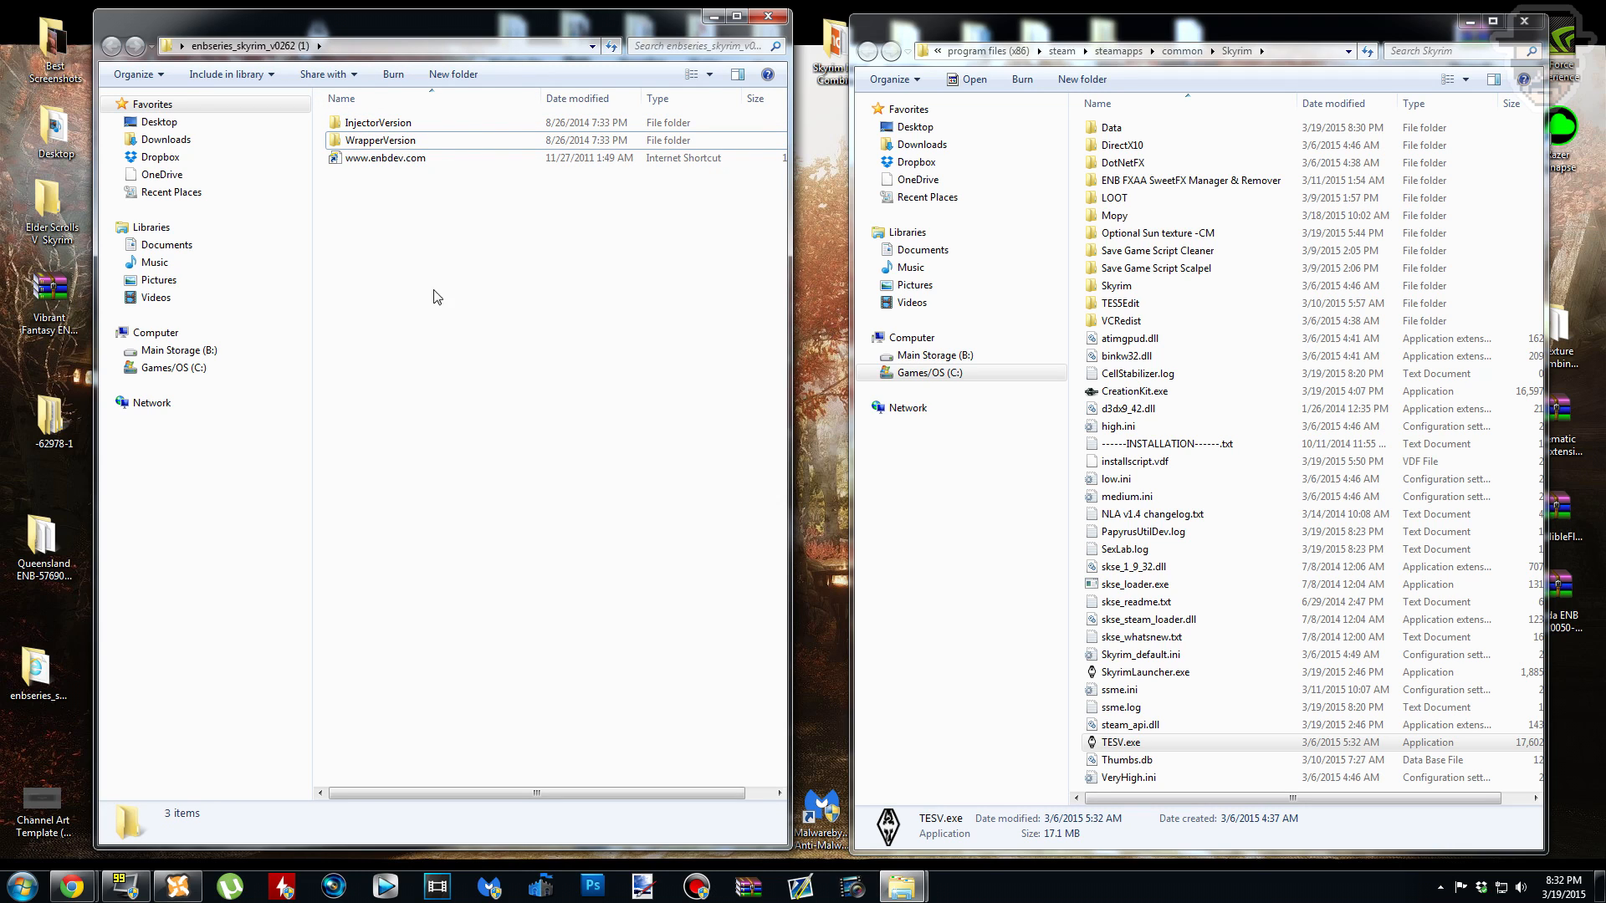
mouse_move(418, 143)
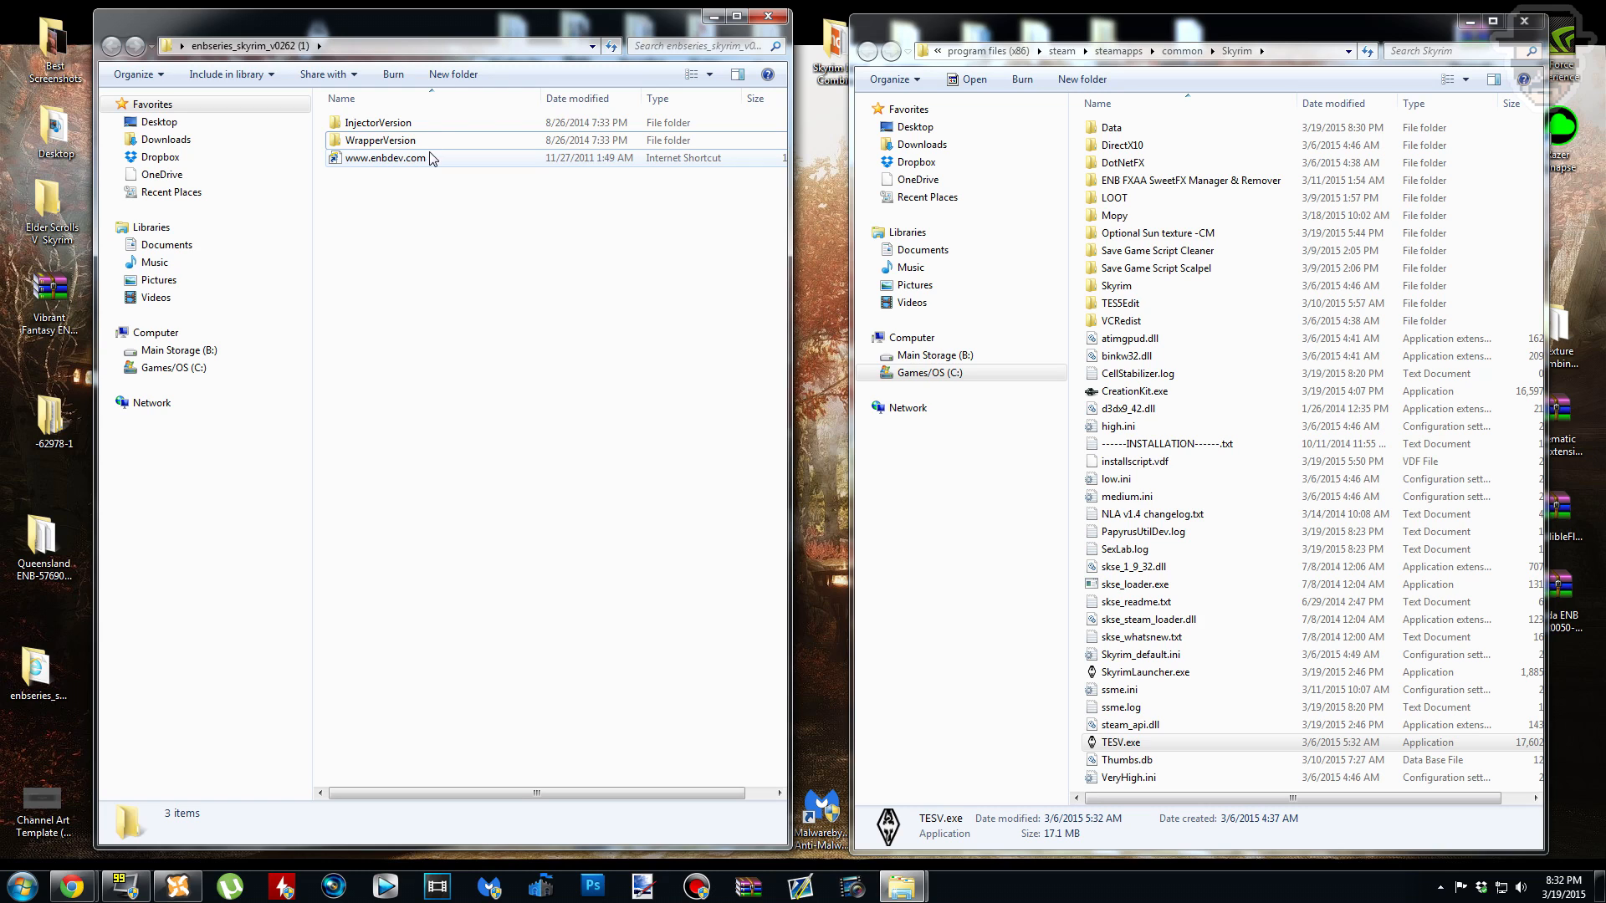
left_click(434, 123)
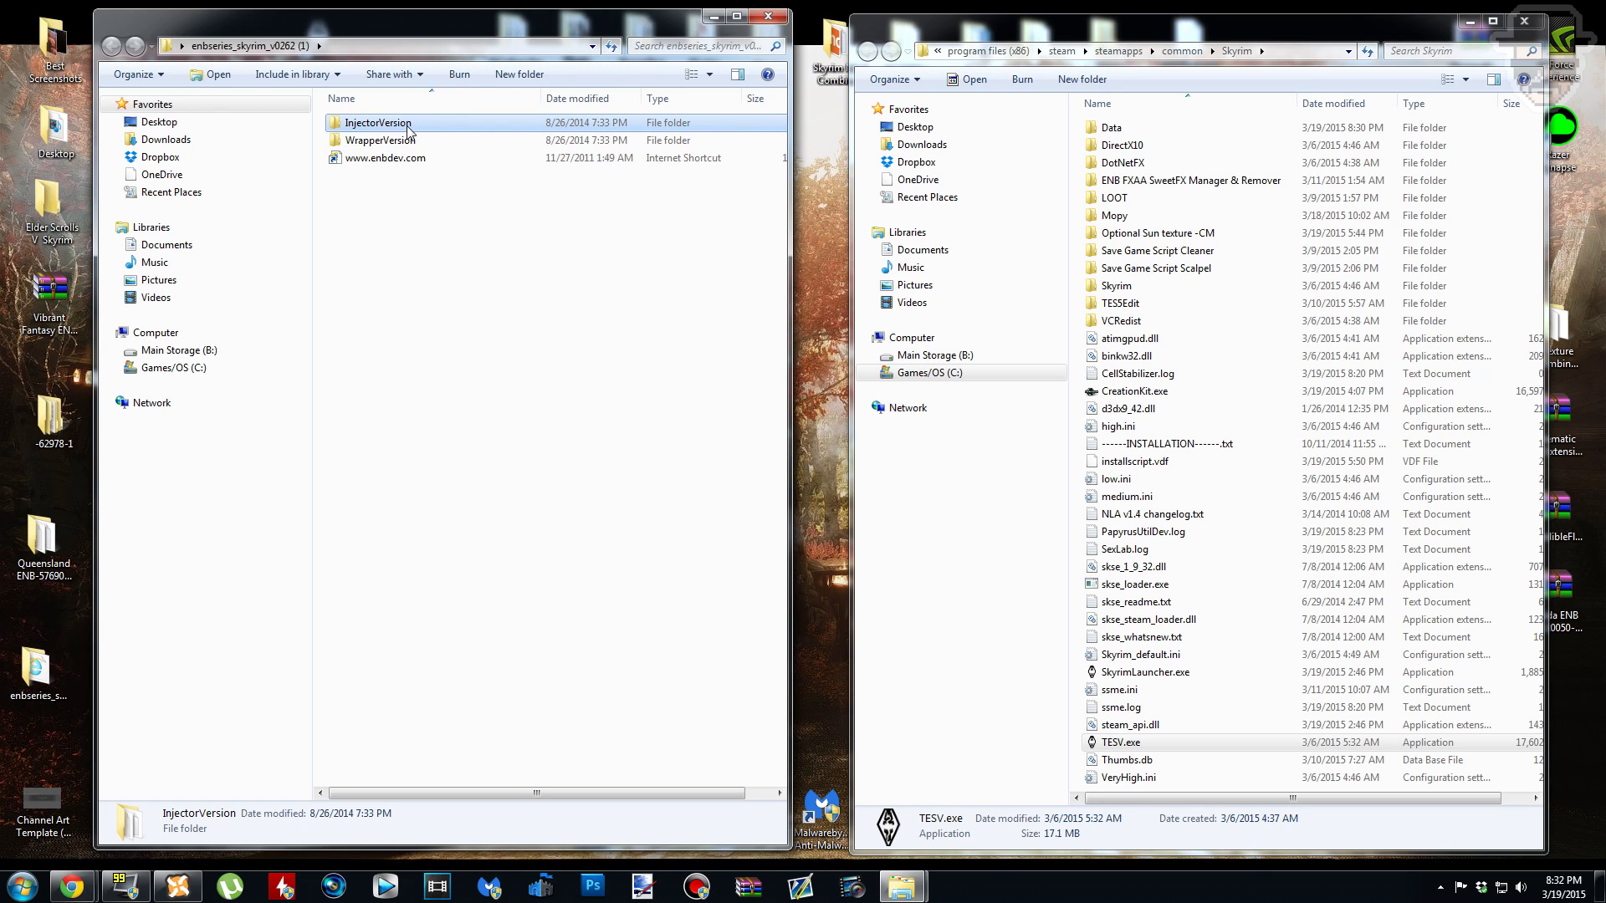
left_click(423, 298)
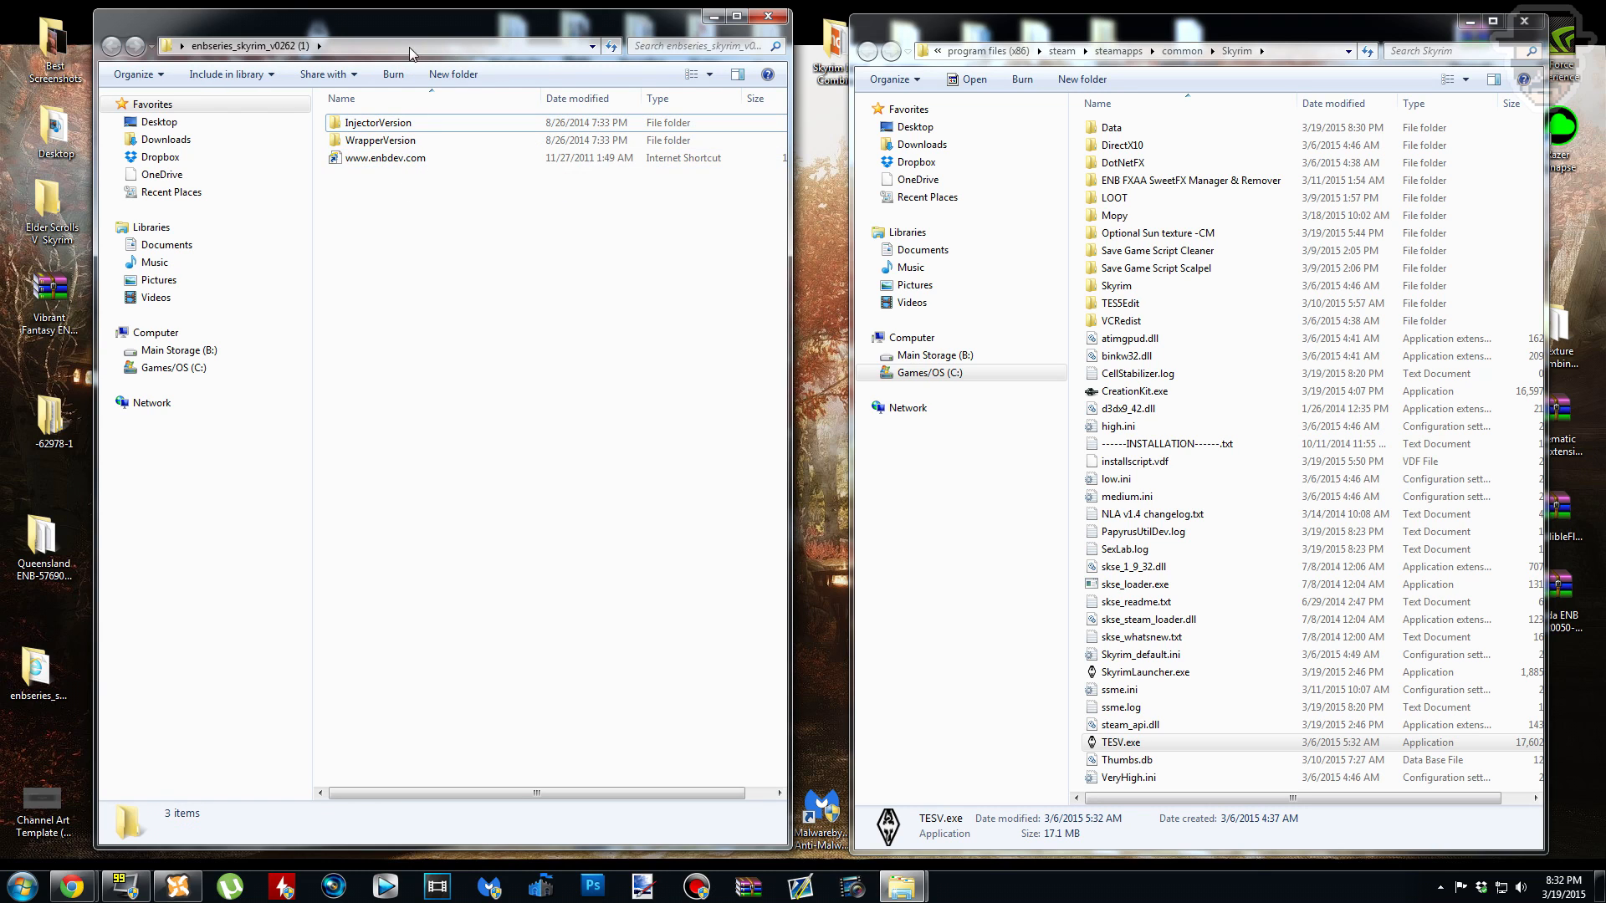
Step: Copy d3d9.dll from the enbseries WrapperVersion folder into the Skyrim game folder and close the source window
double_click(435, 148)
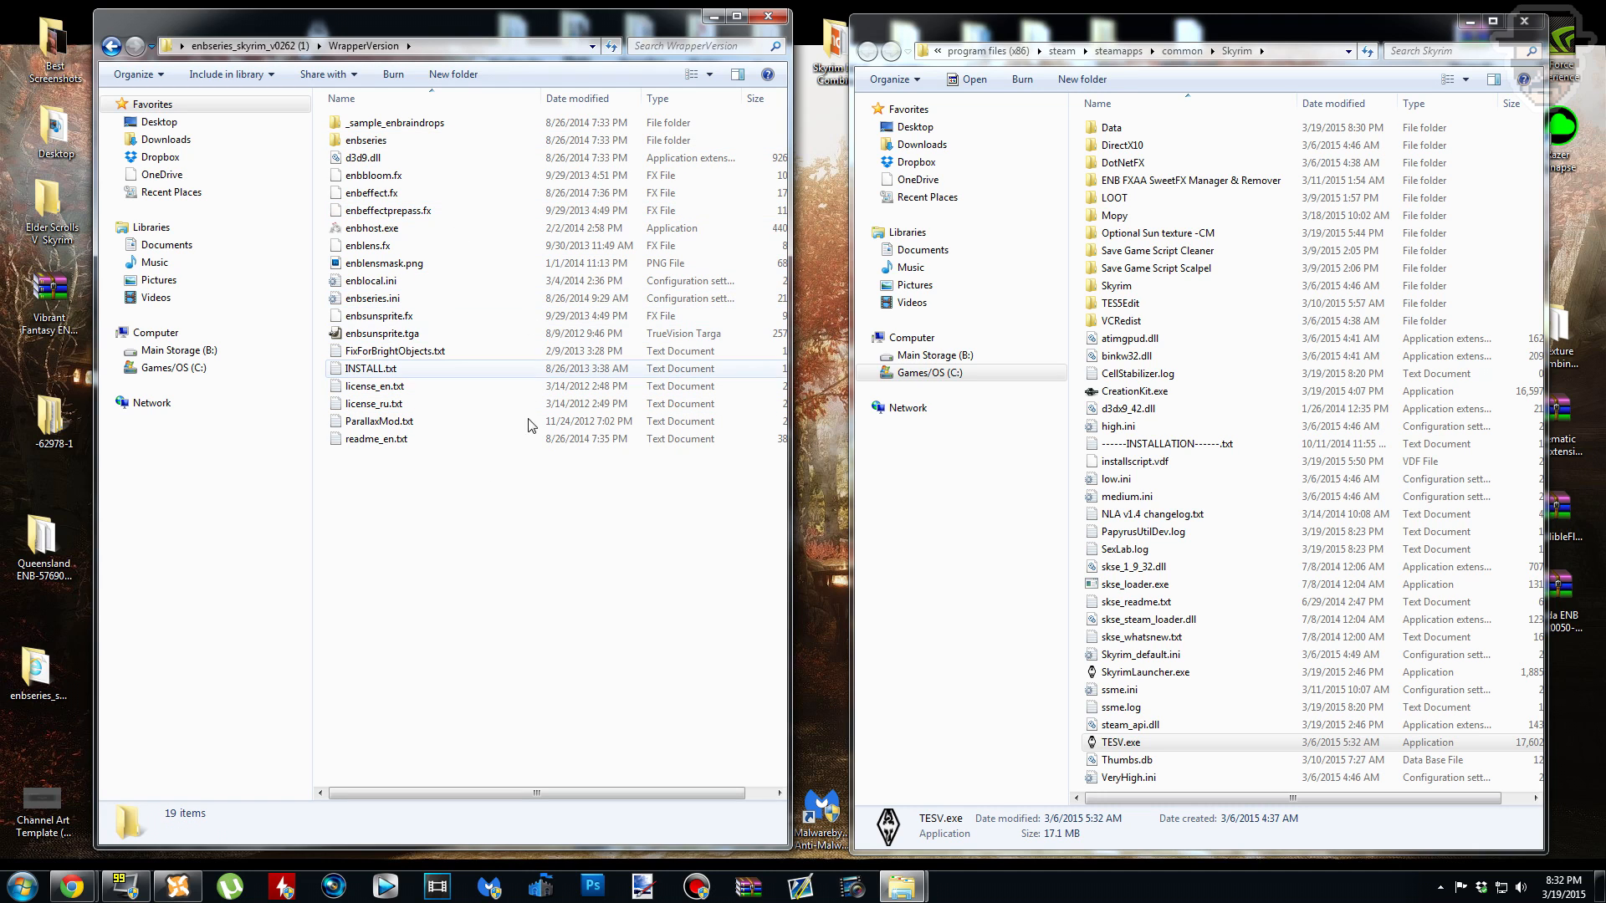
left_click(410, 159)
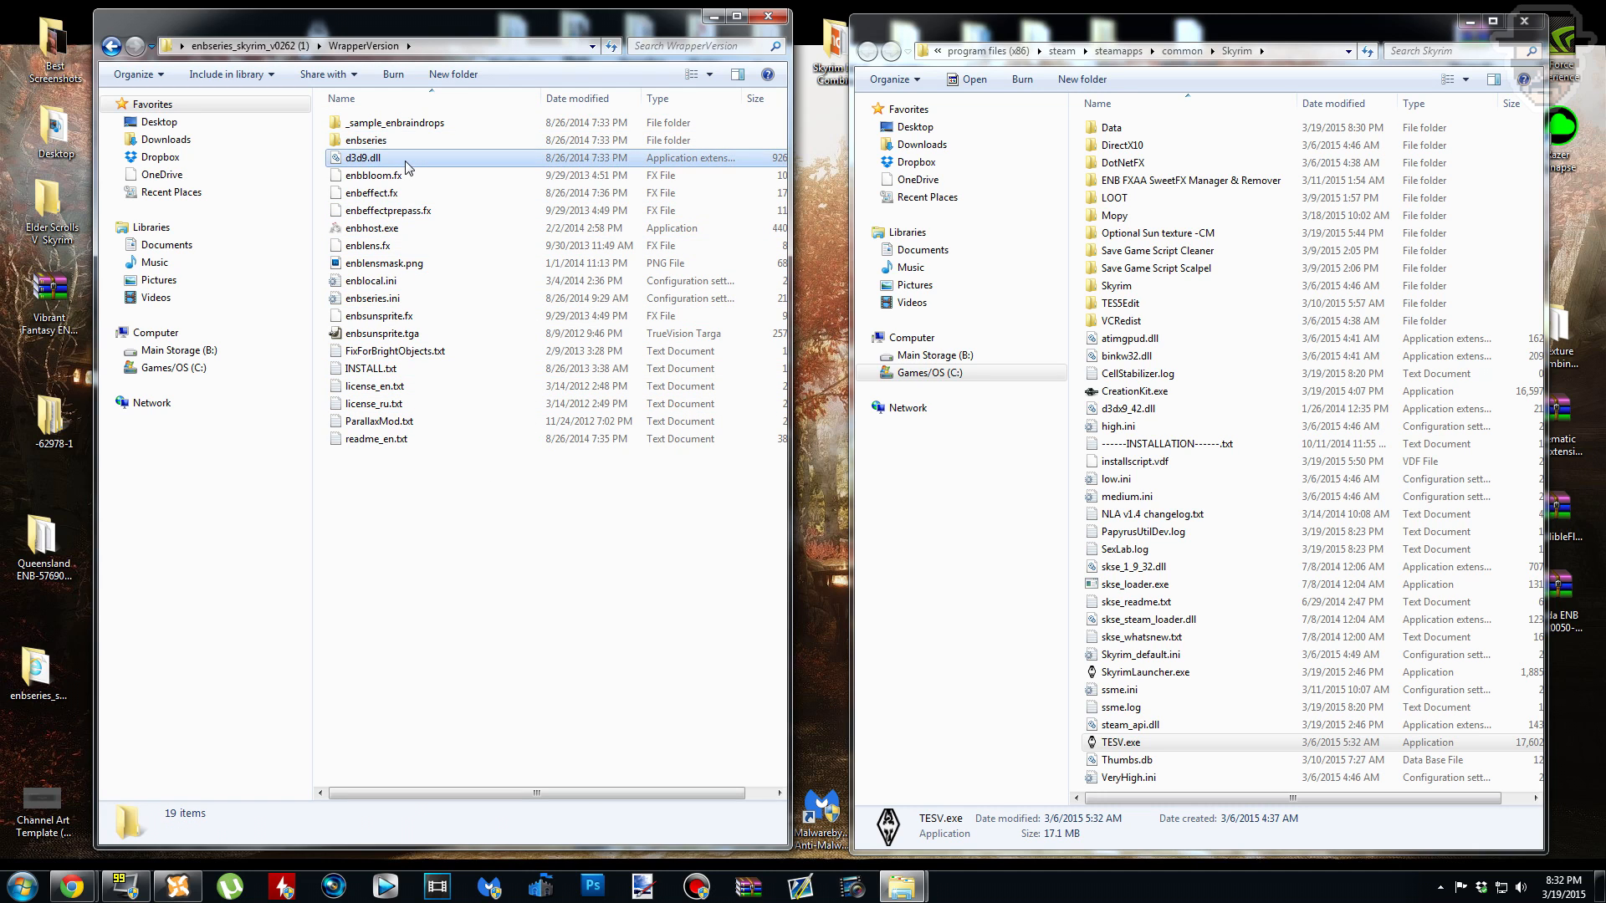
right_click(408, 167)
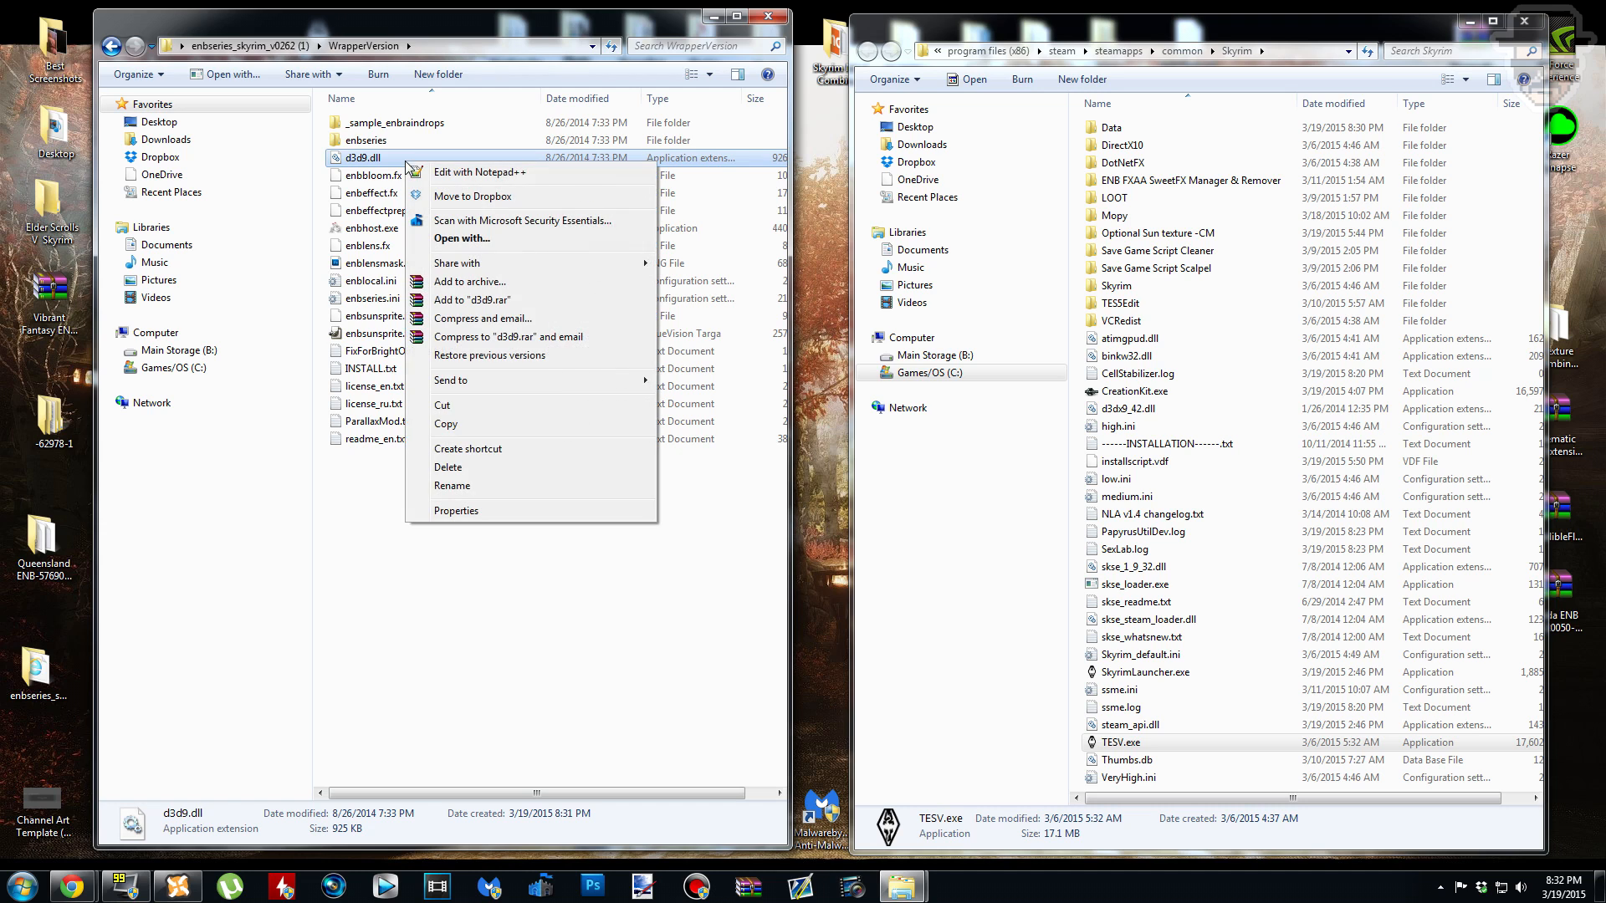
left_click(536, 424)
left_click(1077, 350)
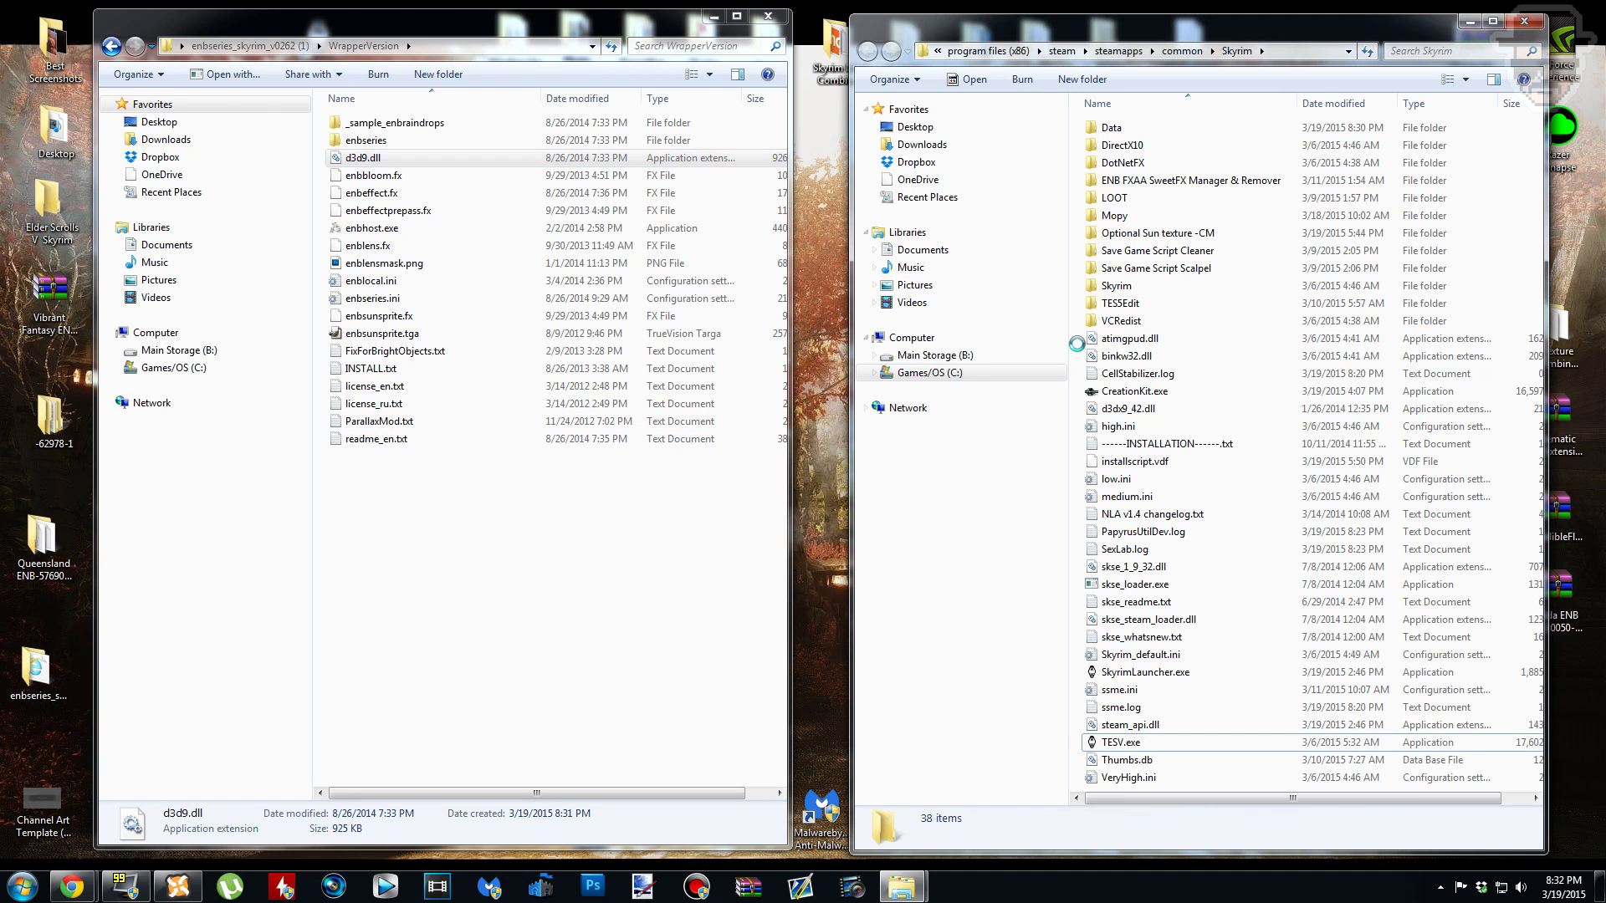
right_click(1077, 344)
left_click(1112, 465)
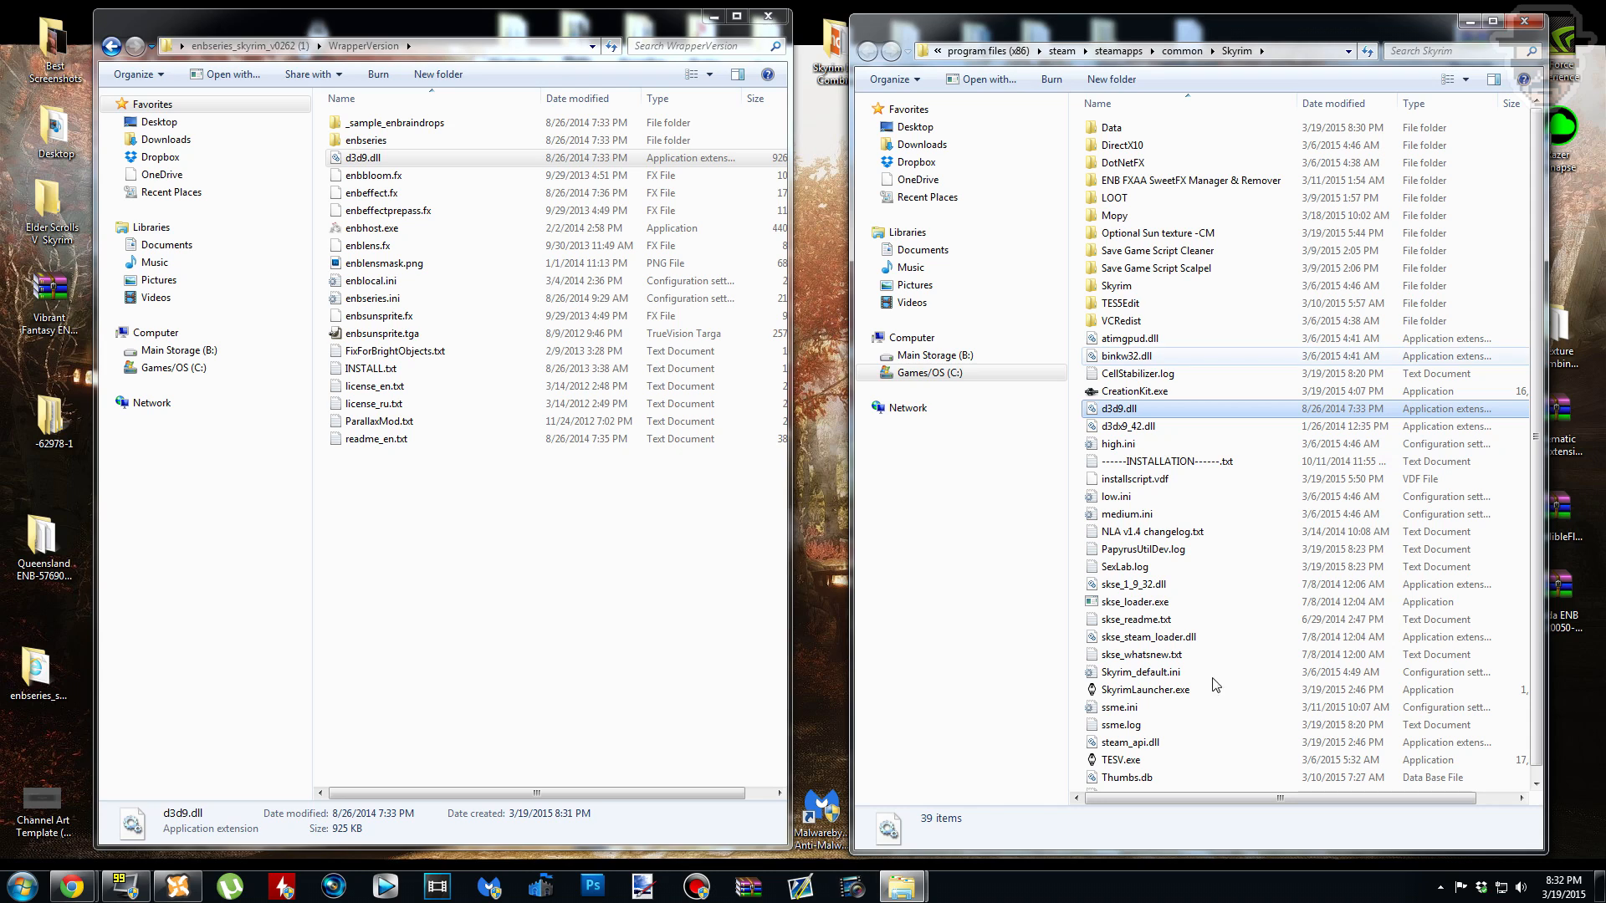
left_click(628, 612)
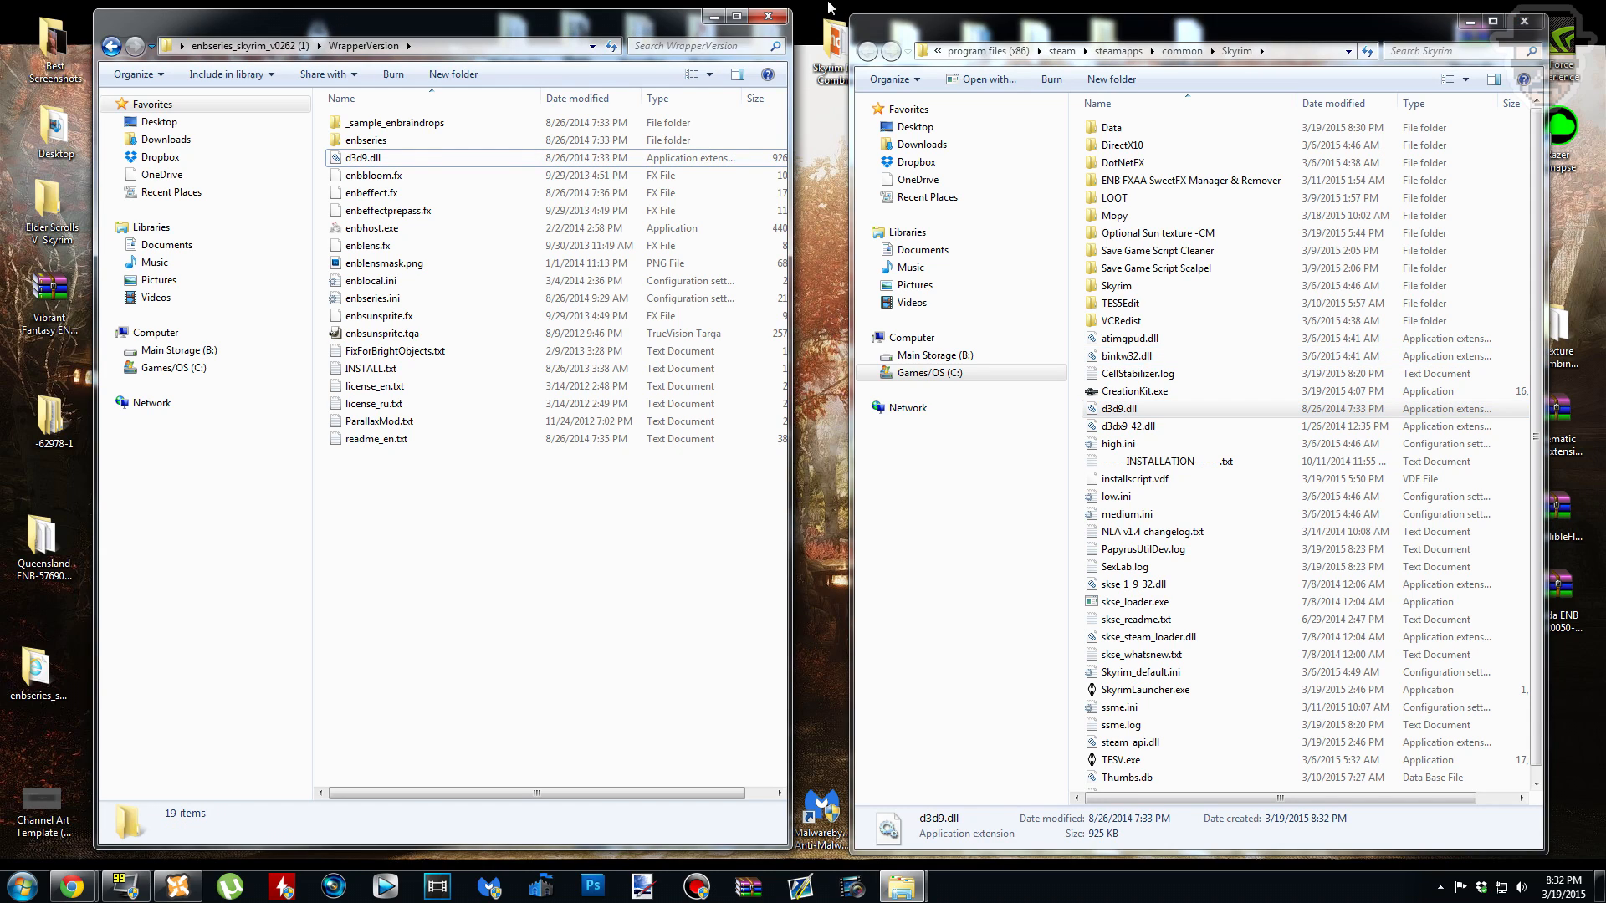
left_click(768, 16)
Step: Set the enbseries folder aside on the desktop and open the extracted True Vision ENB v0.262 - Revision 1 folder
left_click_drag(458, 272, 302, 242)
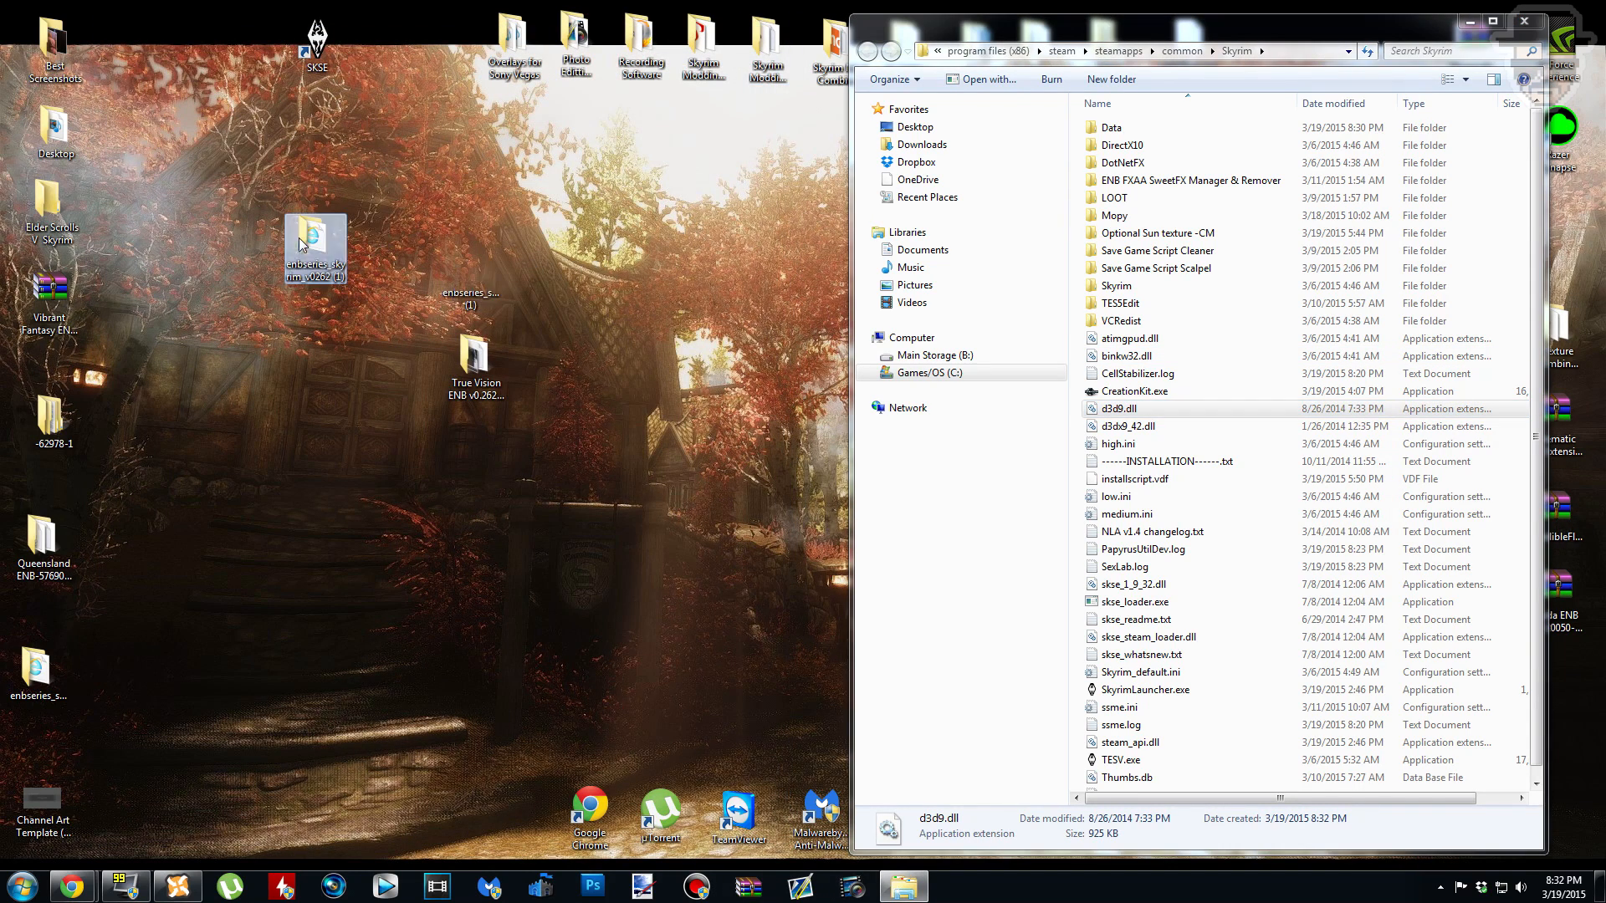
double_click(471, 353)
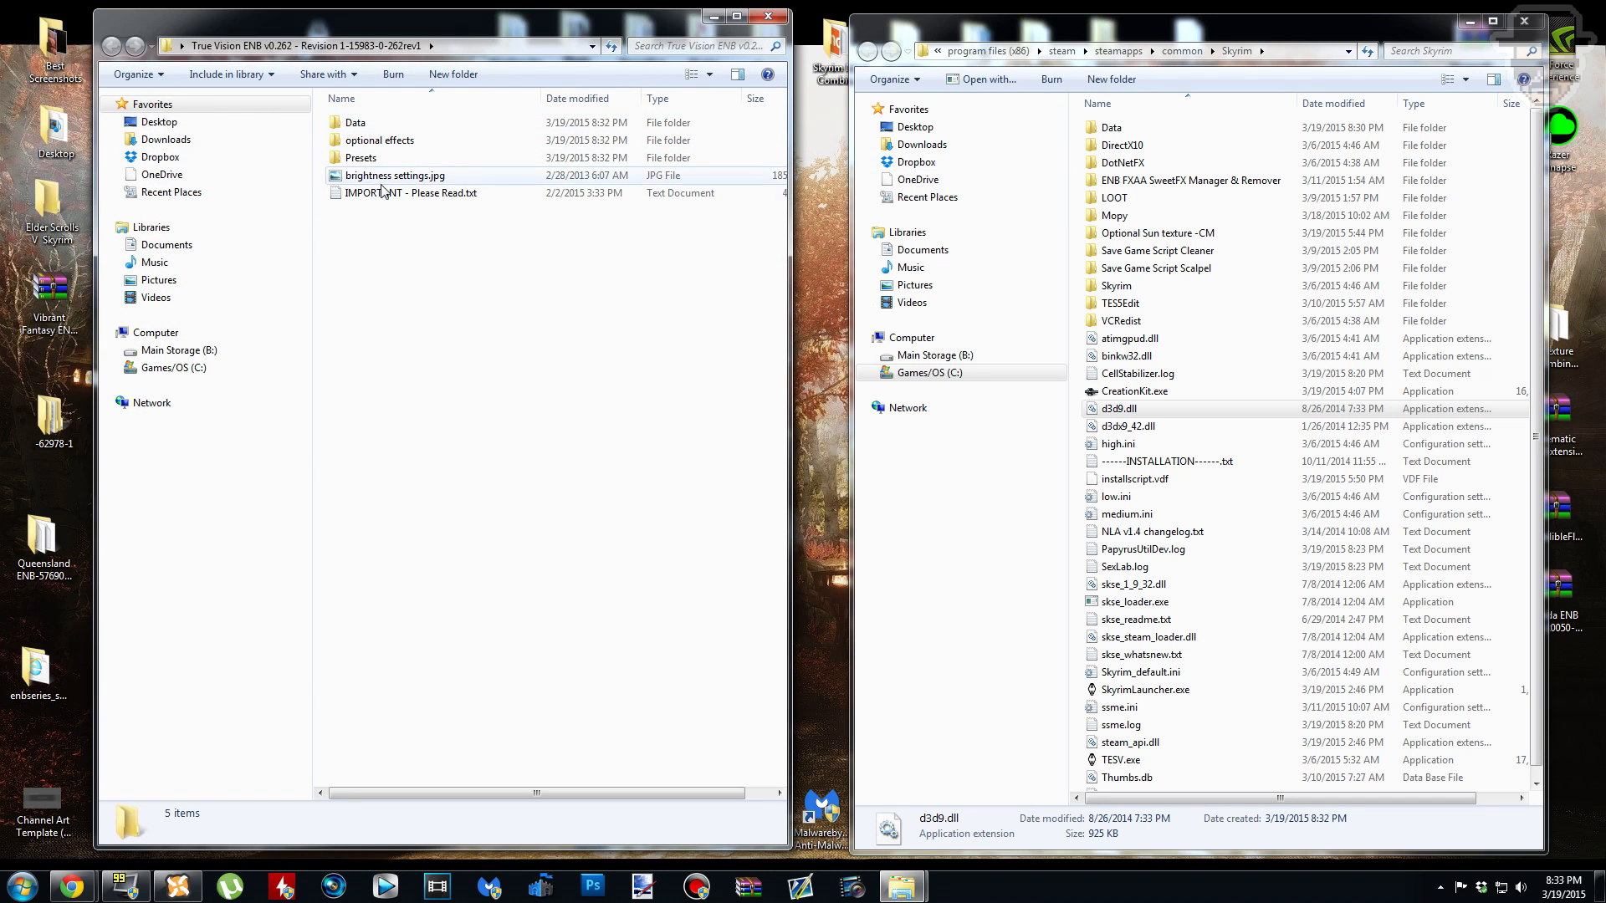
left_click(358, 126)
left_click(376, 141)
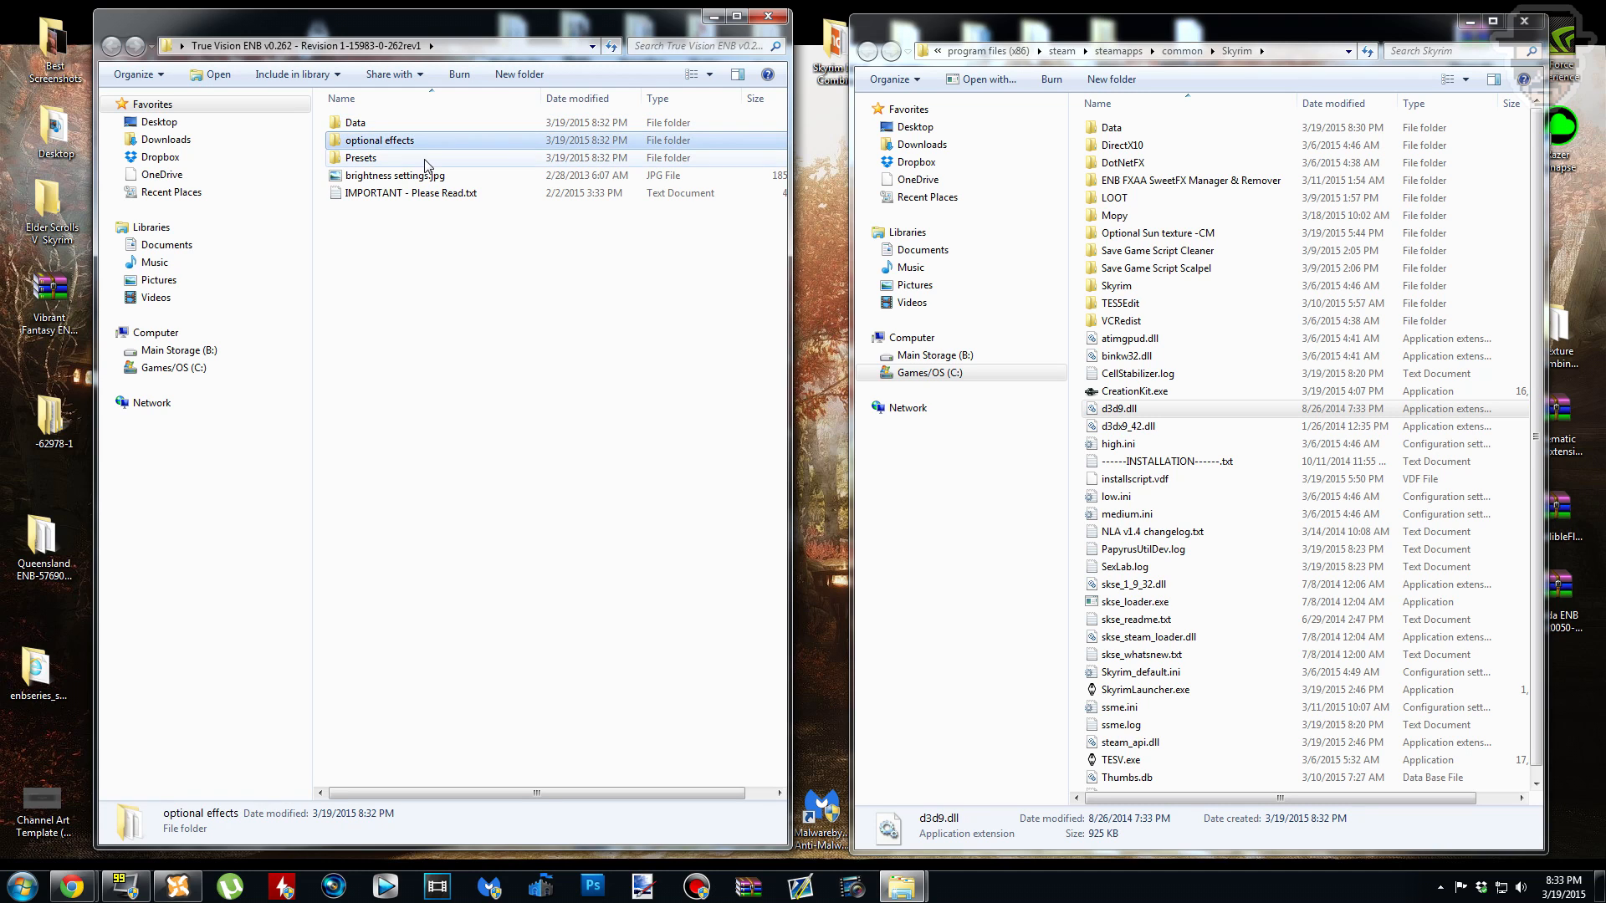
left_click(420, 158)
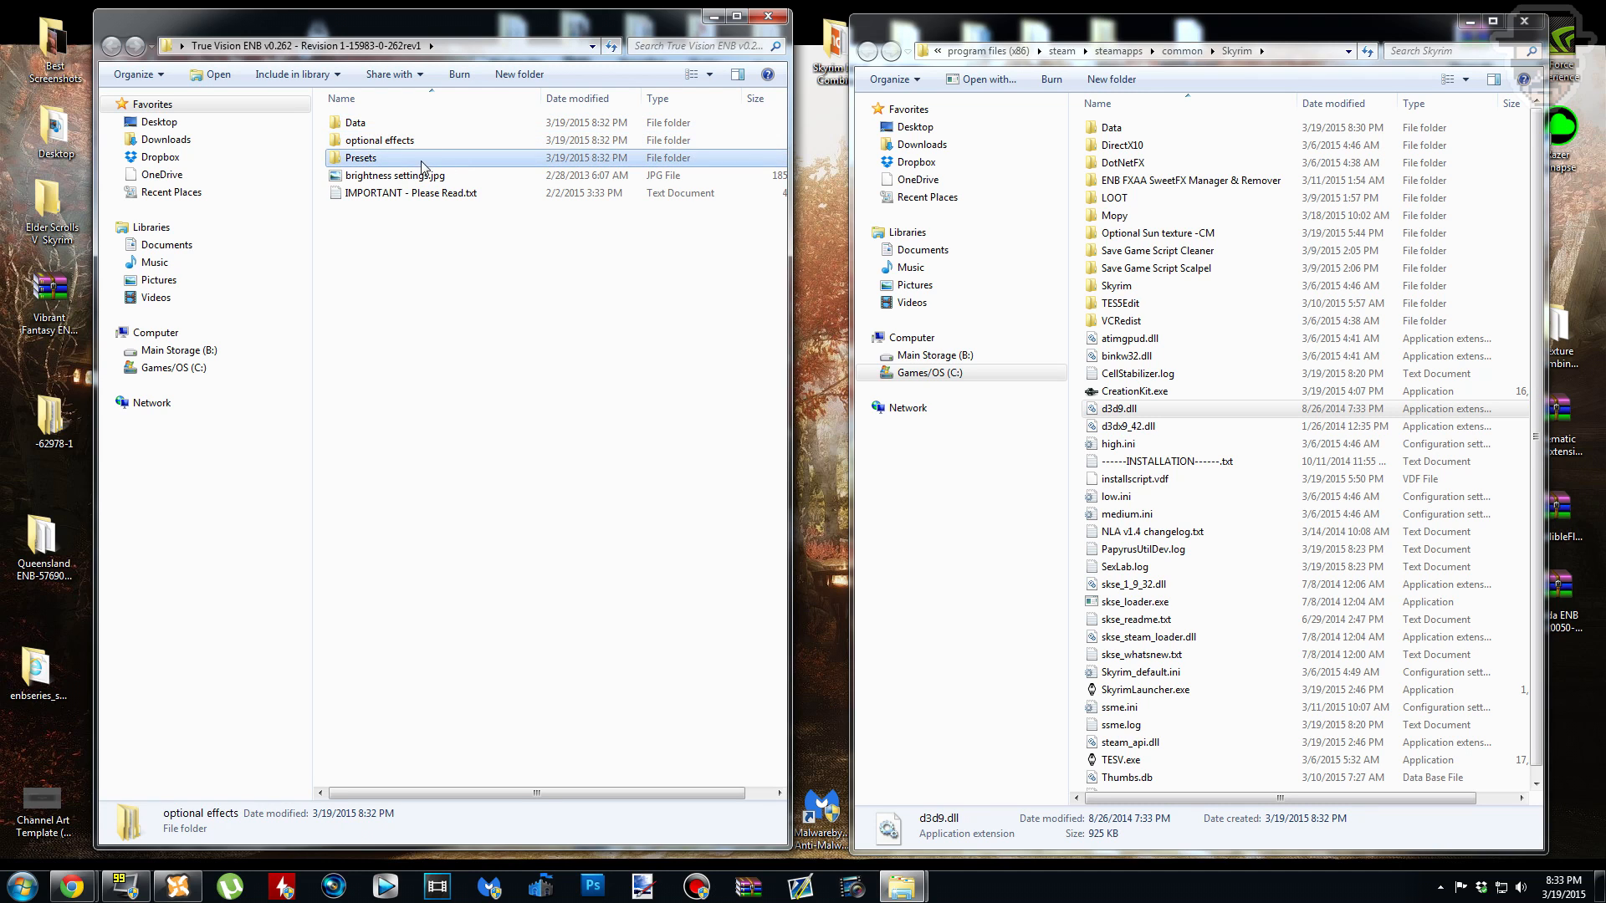
left_click(361, 125)
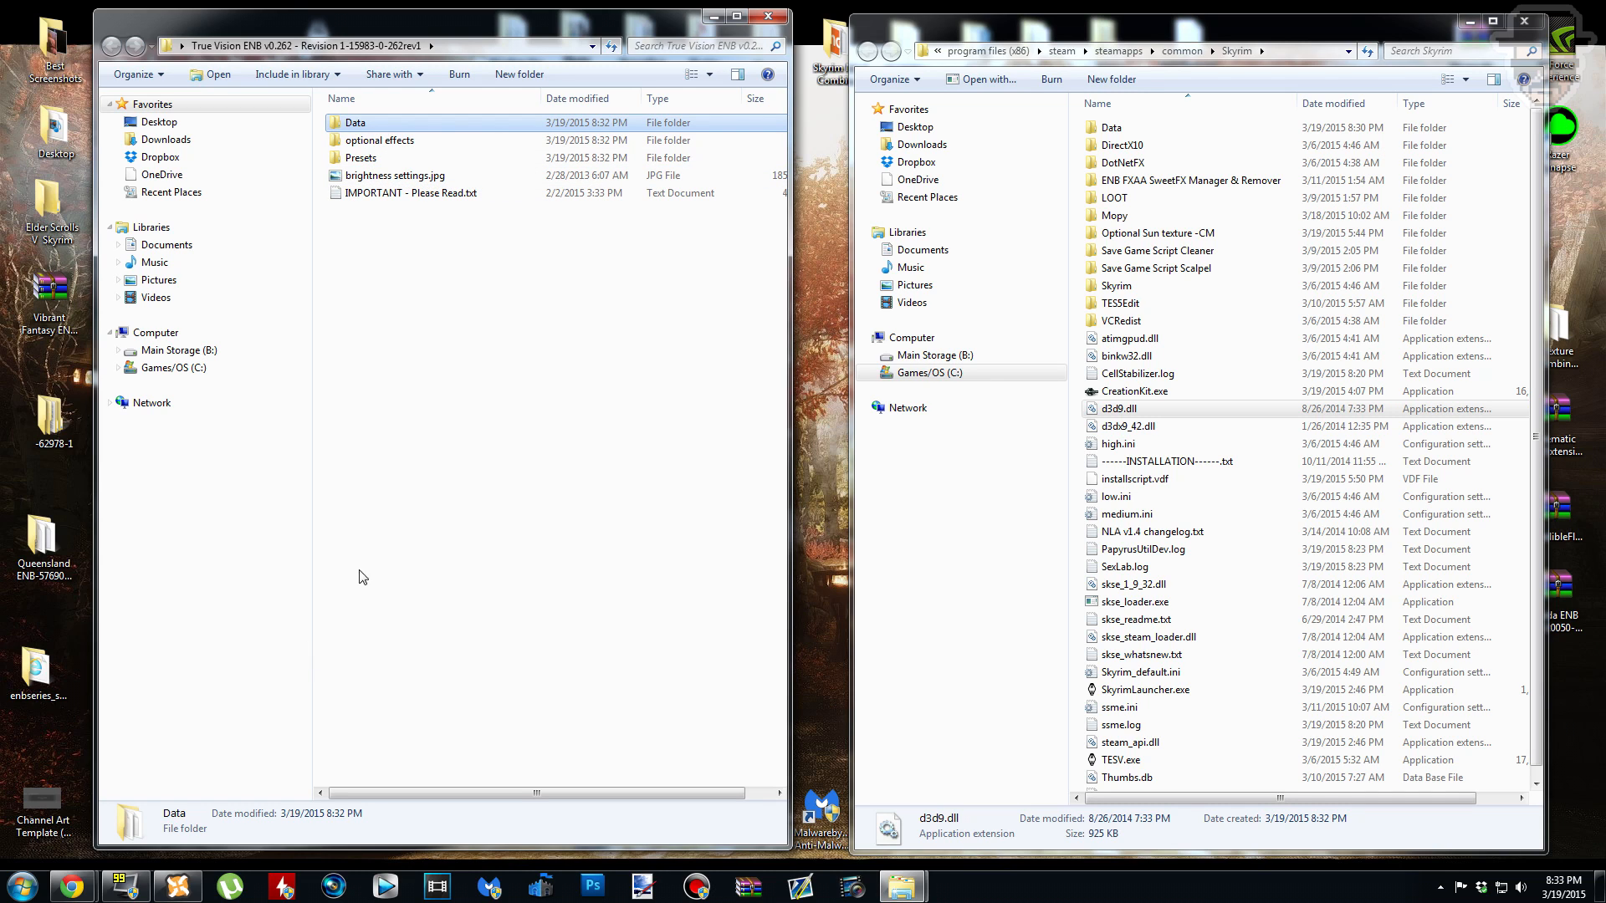
left_click(418, 388)
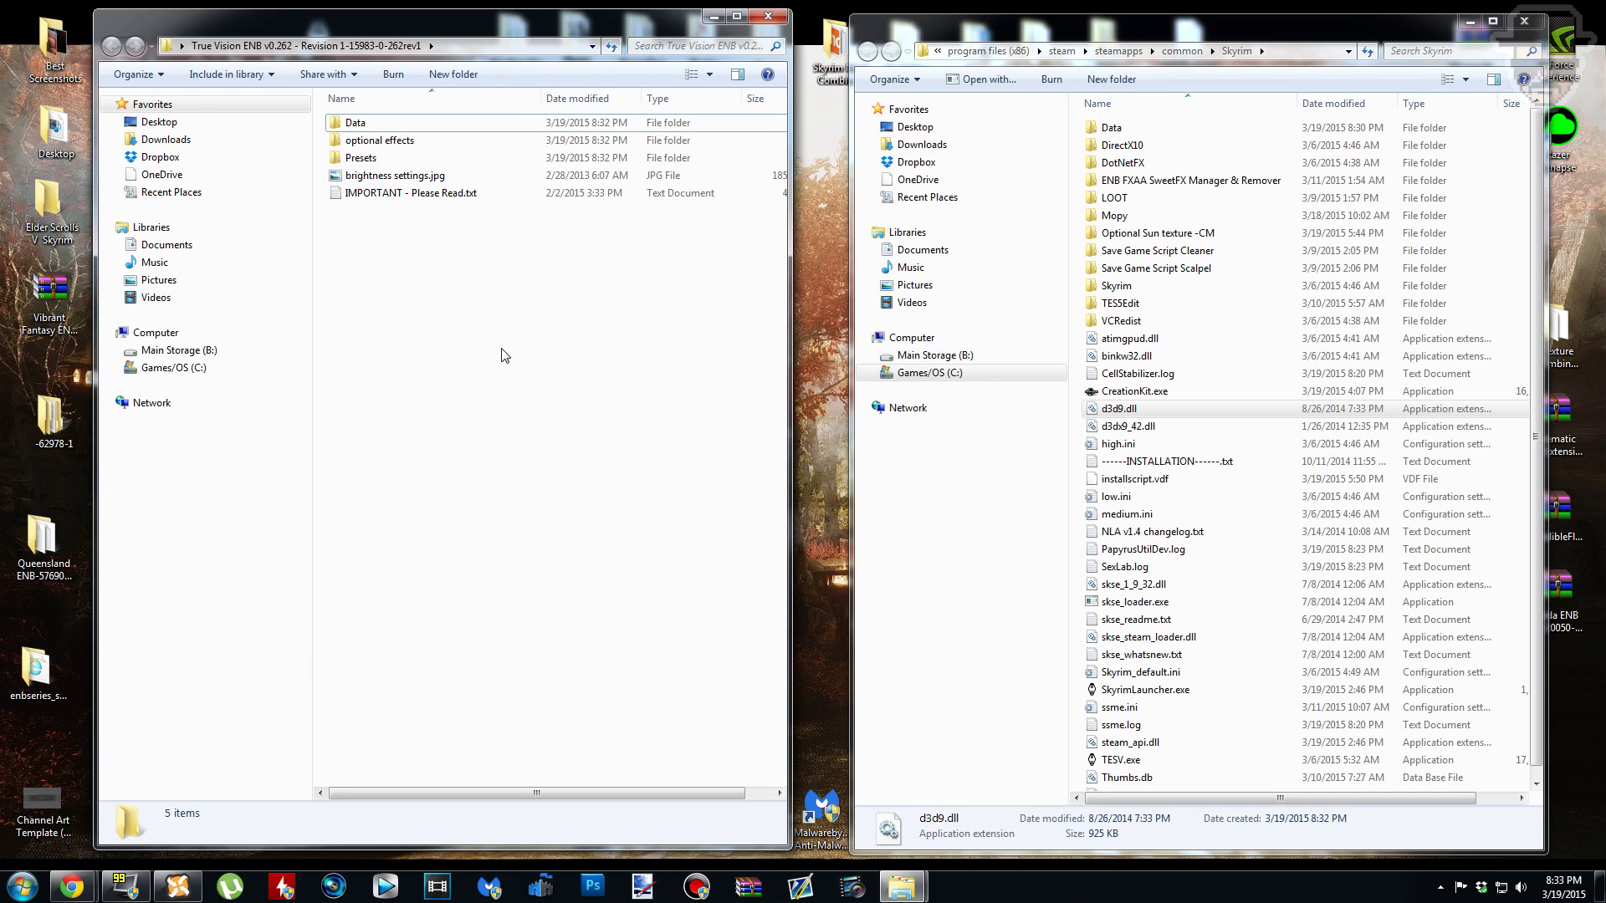
Step: Open the Presets folder of the True Vision ENB package and look over its Cinematic, Filmic, Natural and performance options
double_click(422, 158)
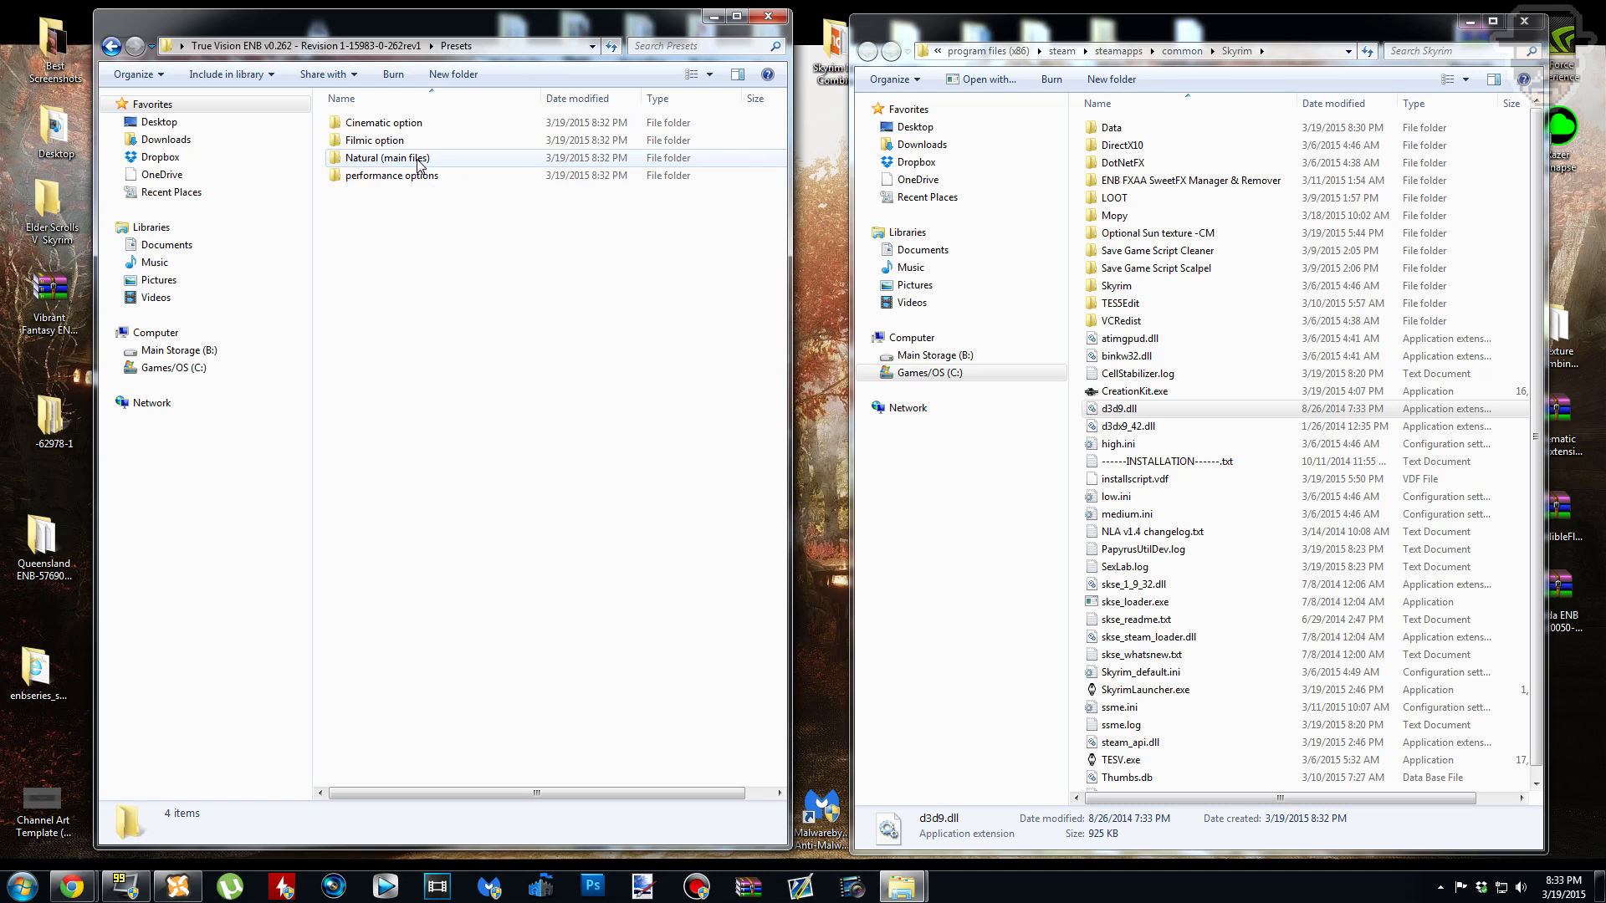
left_click(449, 126)
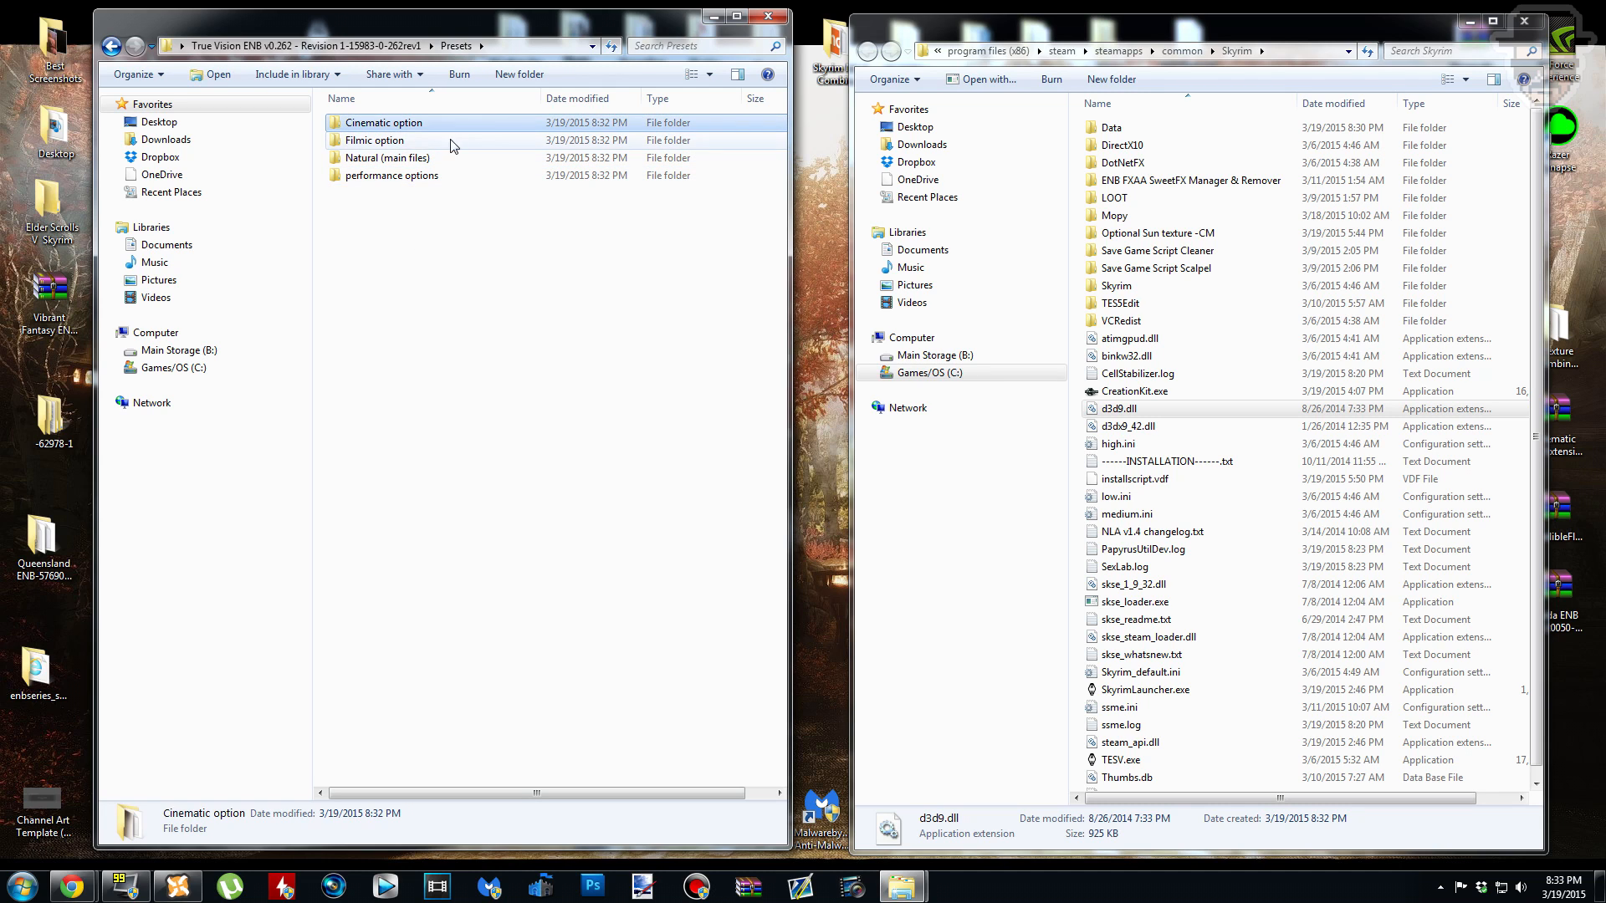
left_click(441, 141)
left_click(434, 158)
left_click(514, 174)
left_click(496, 261)
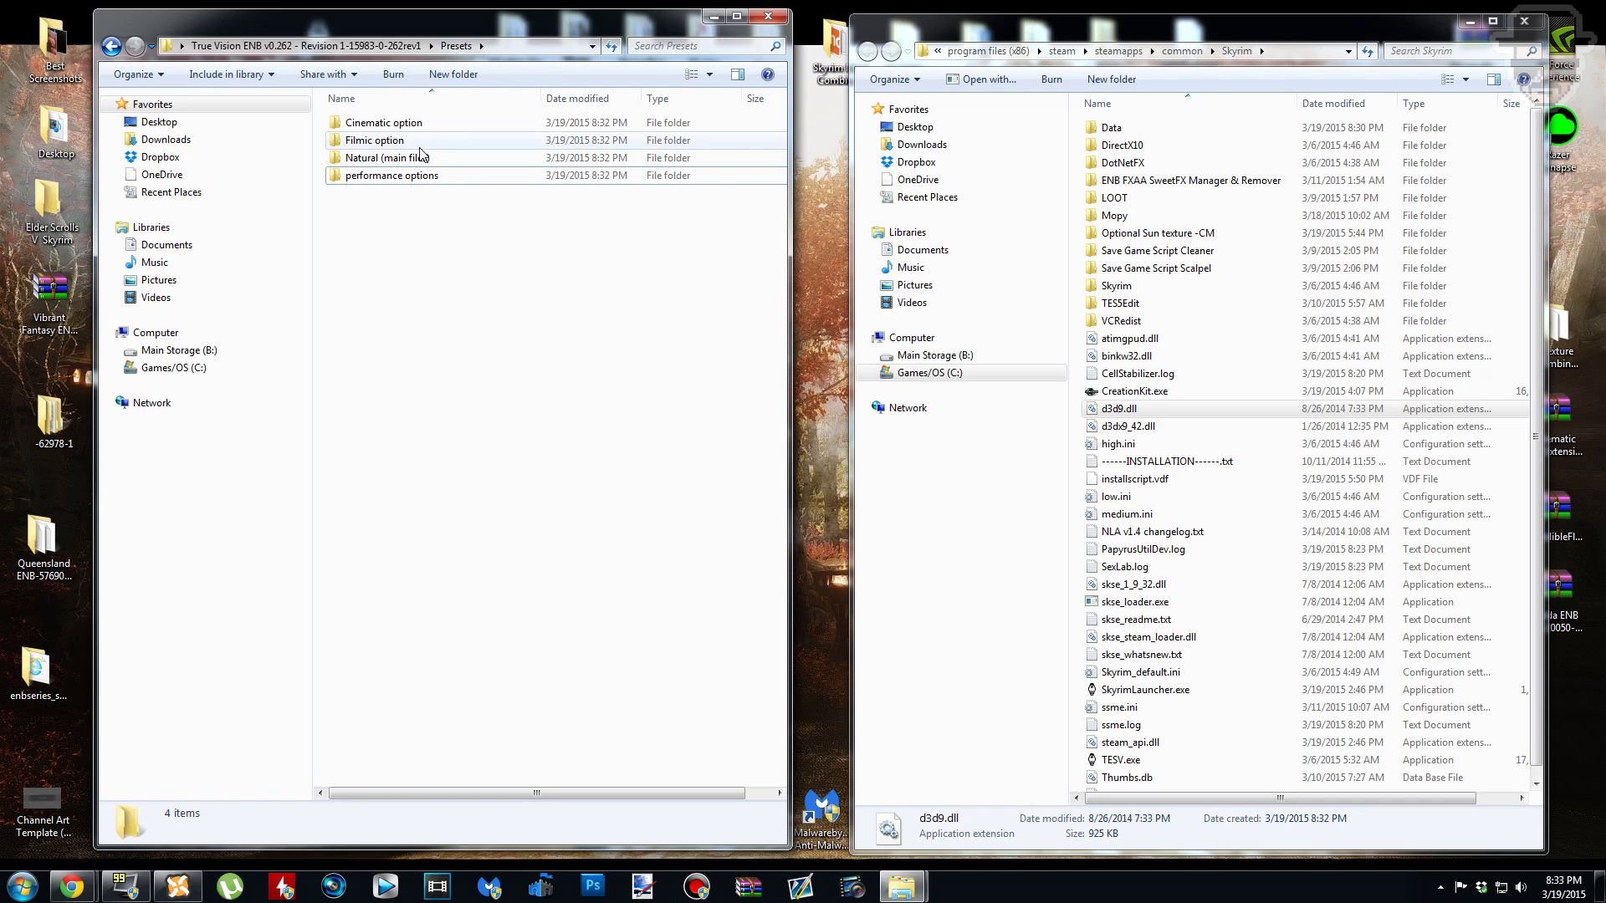
Step: Copy all files and folders from the Natural (main files) preset into the Skyrim game folder
double_click(458, 158)
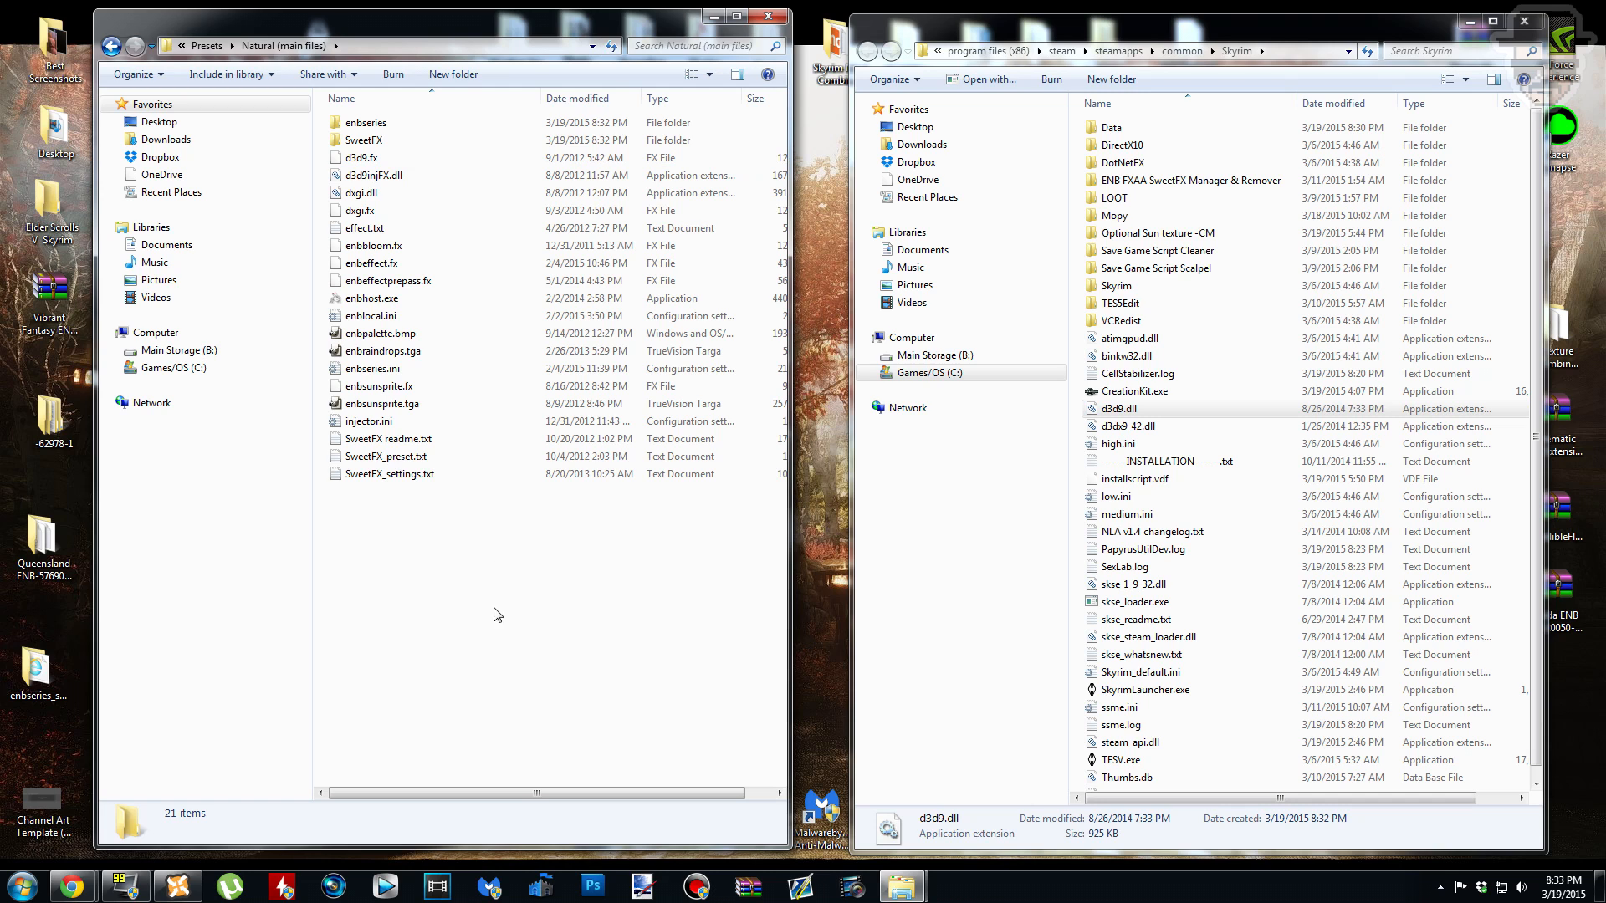
left_click(110, 46)
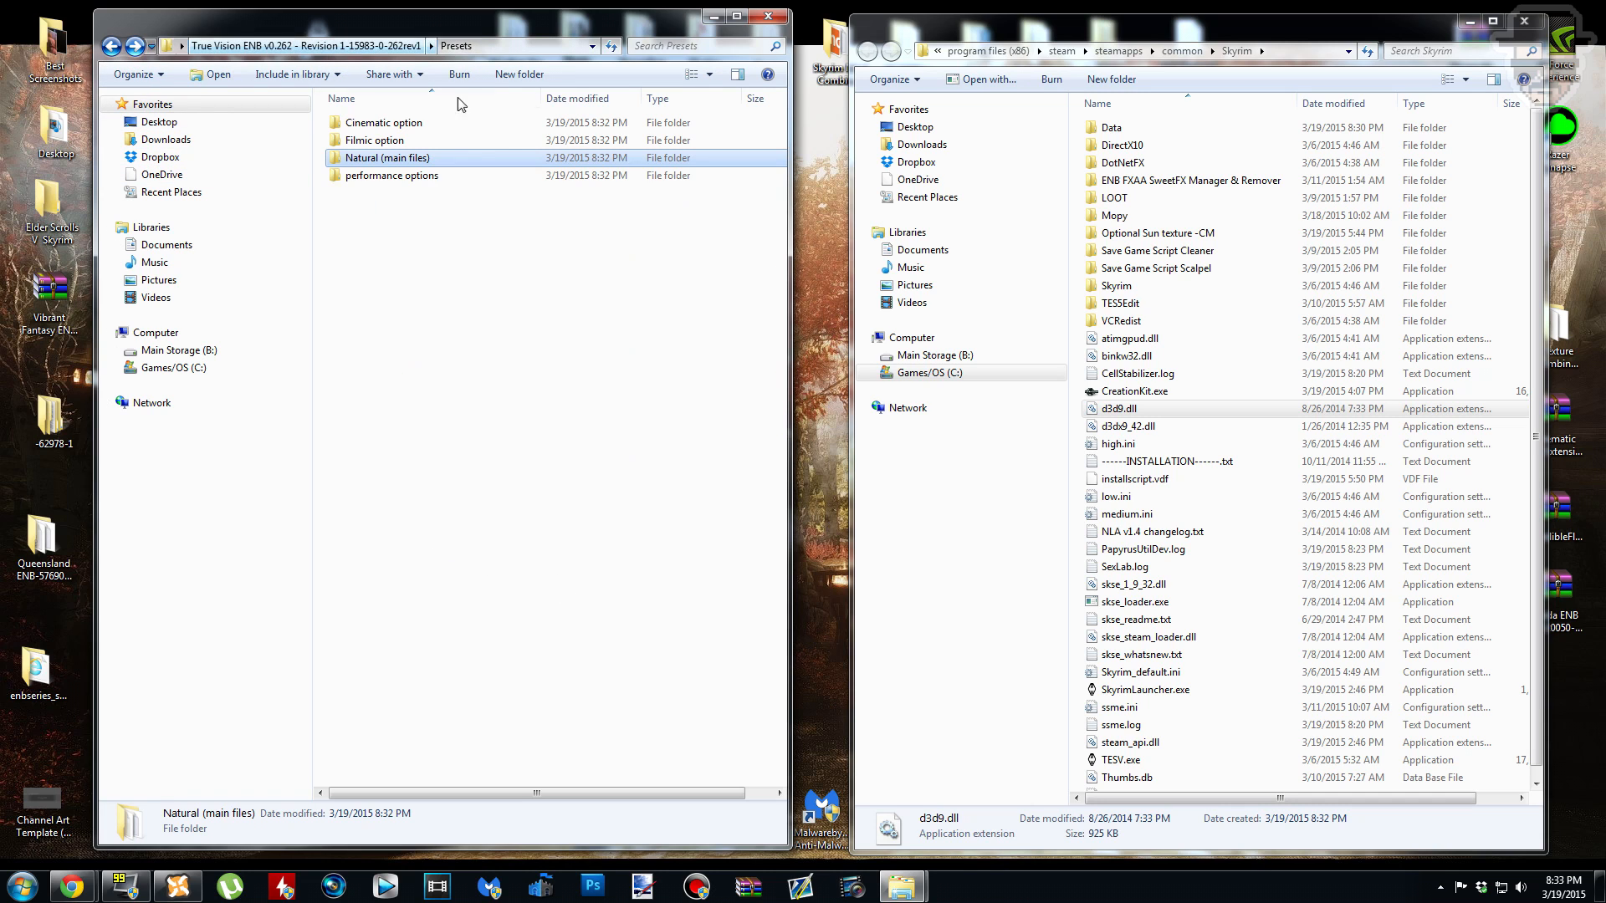
double_click(424, 162)
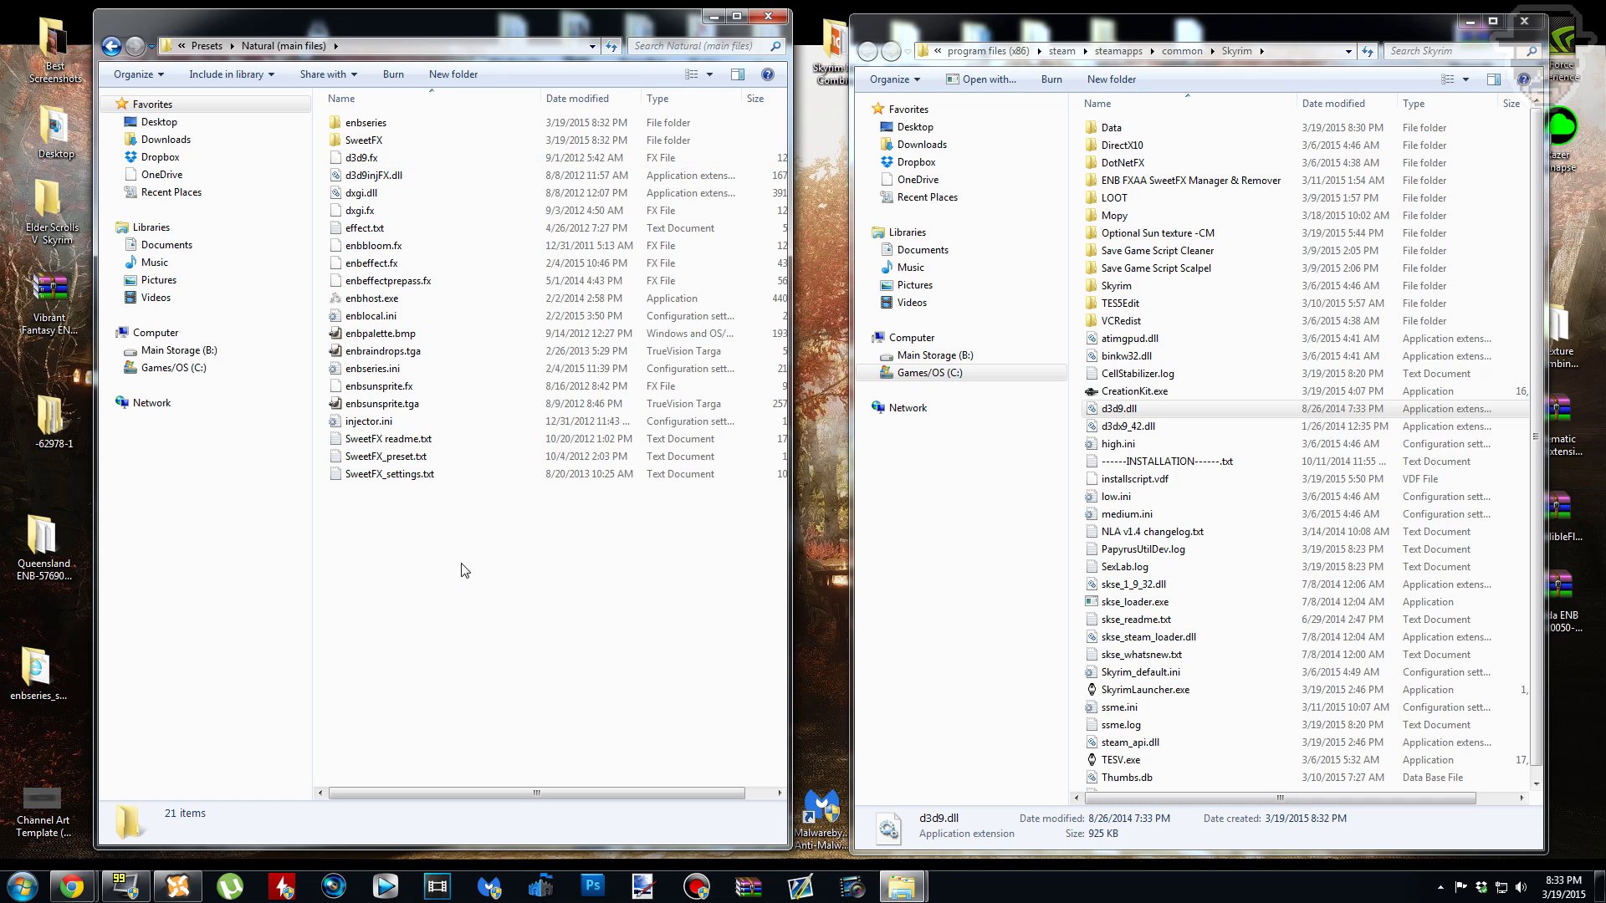
left_click_drag(728, 520, 366, 125)
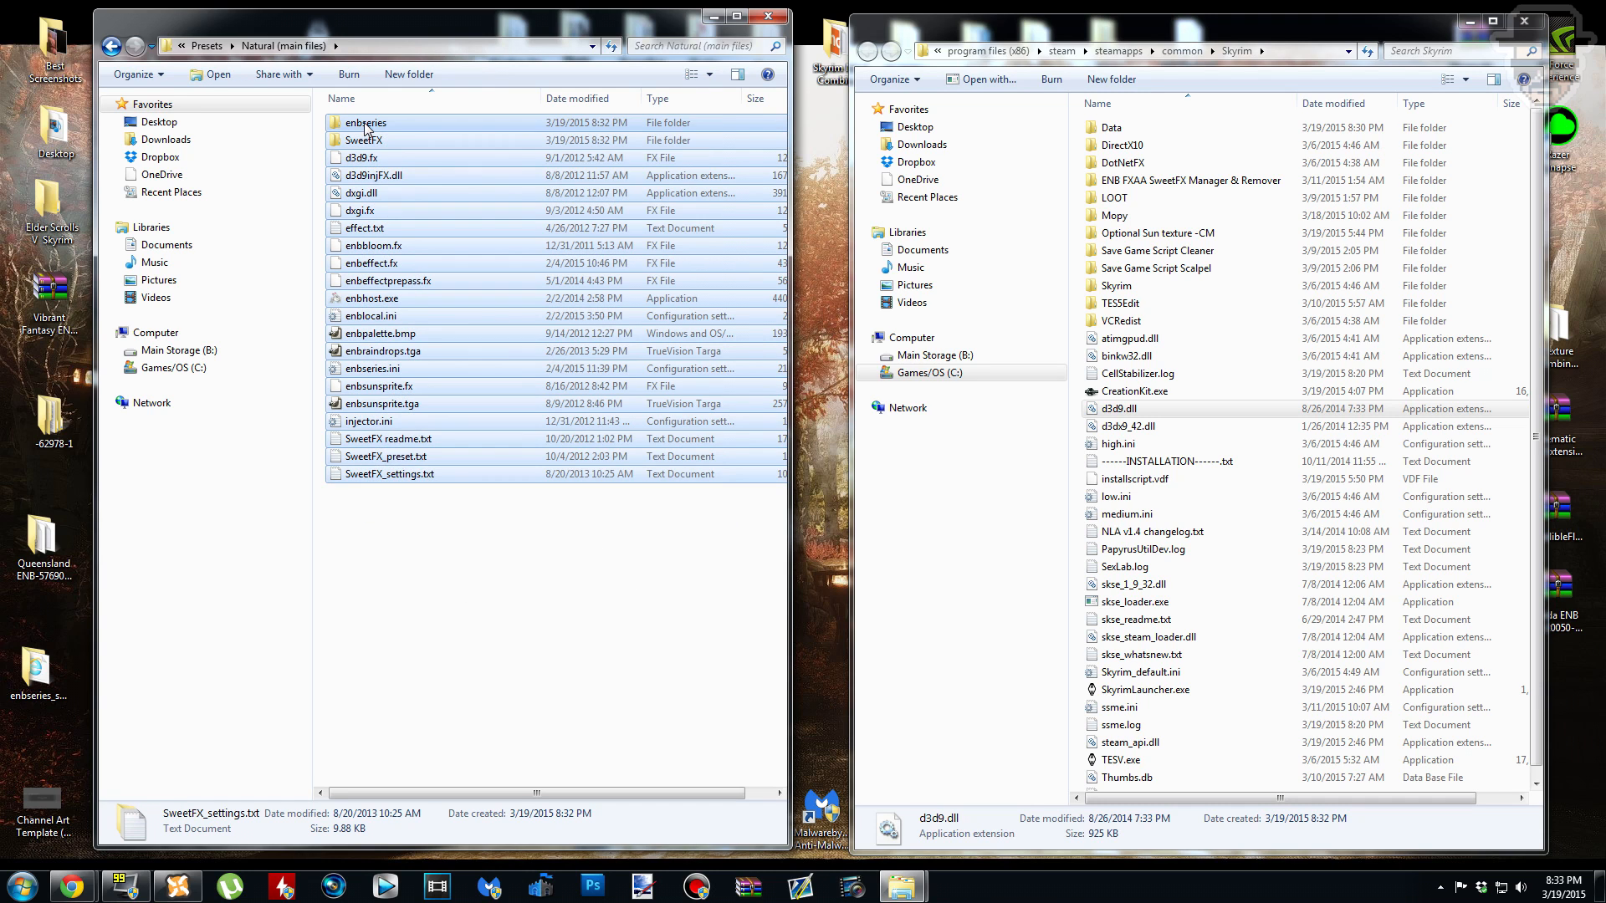
right_click(470, 239)
left_click(592, 462)
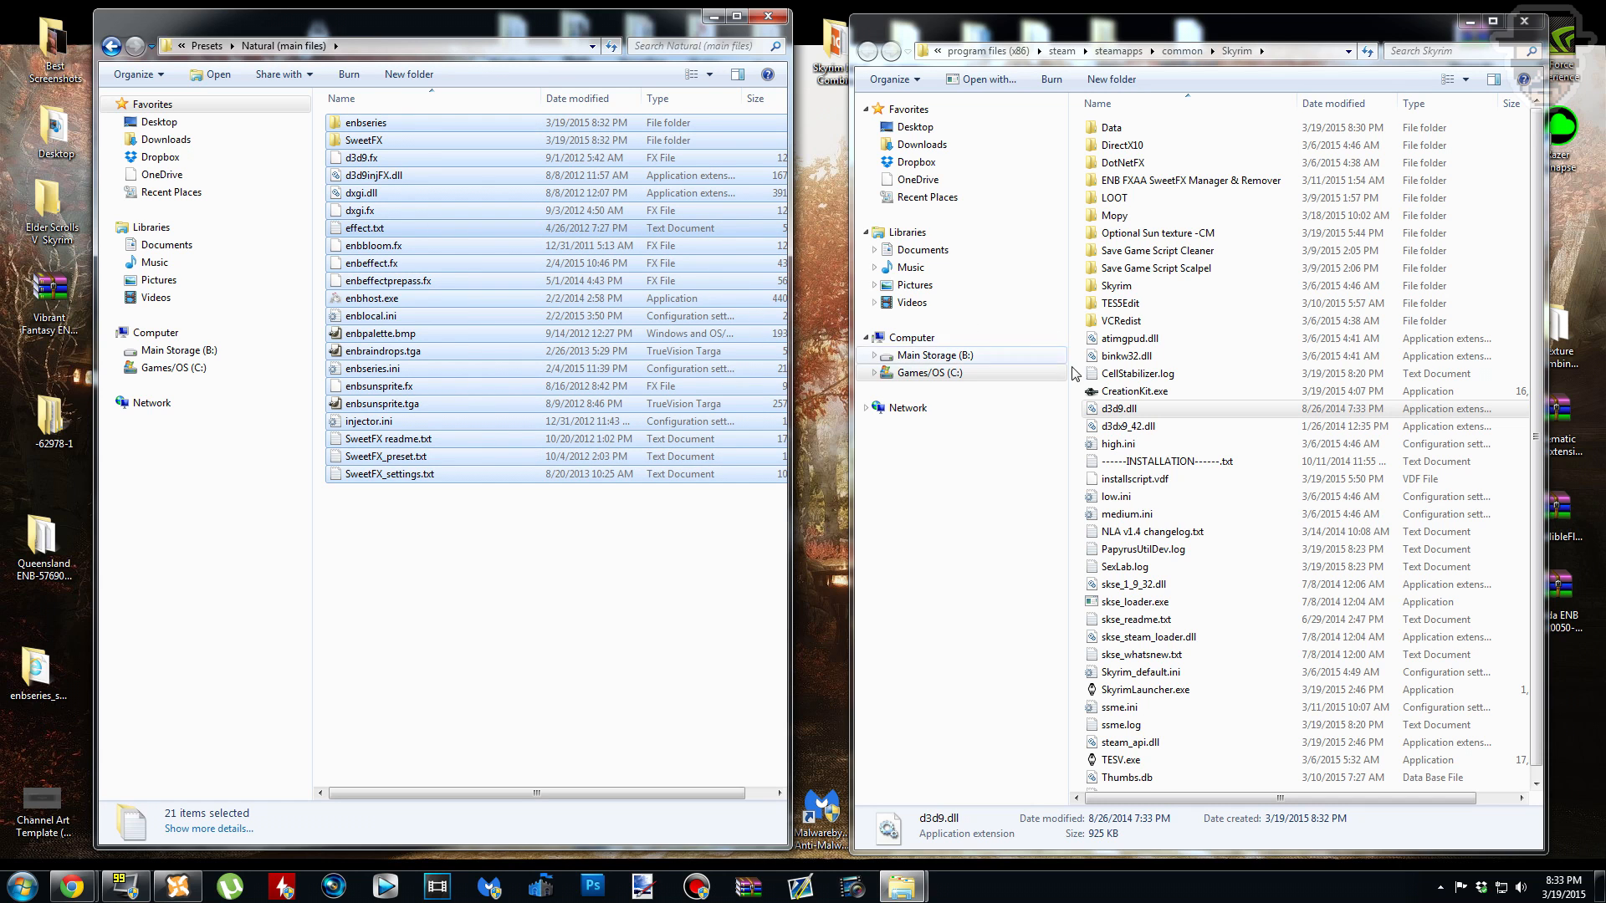
right_click(1076, 432)
left_click(1095, 542)
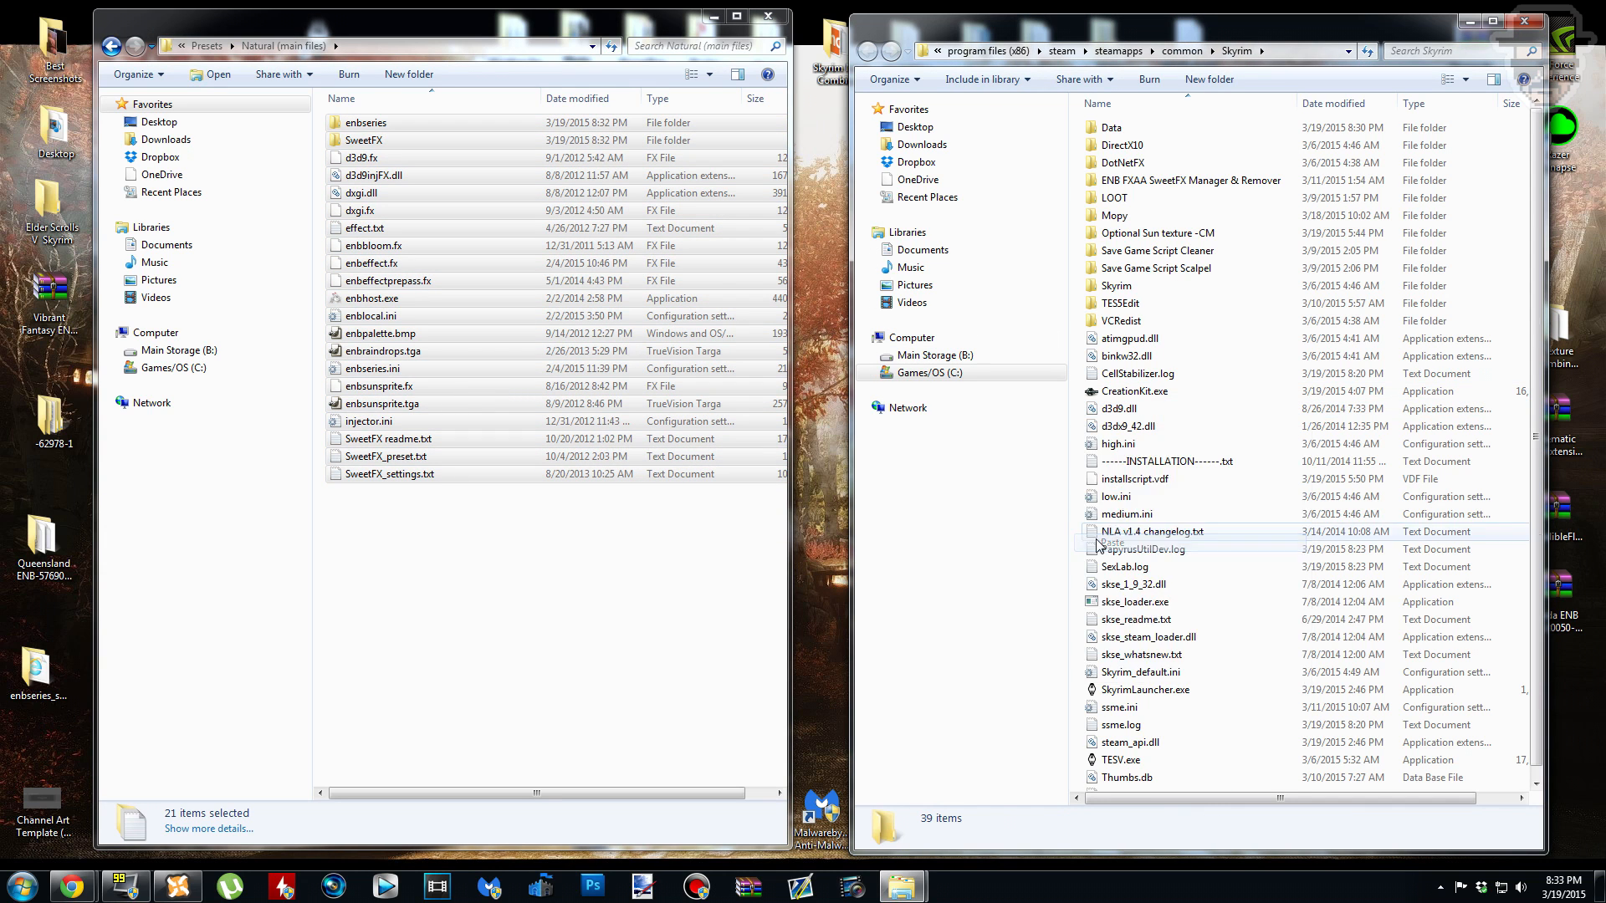
scroll(1145, 342, "up", 1)
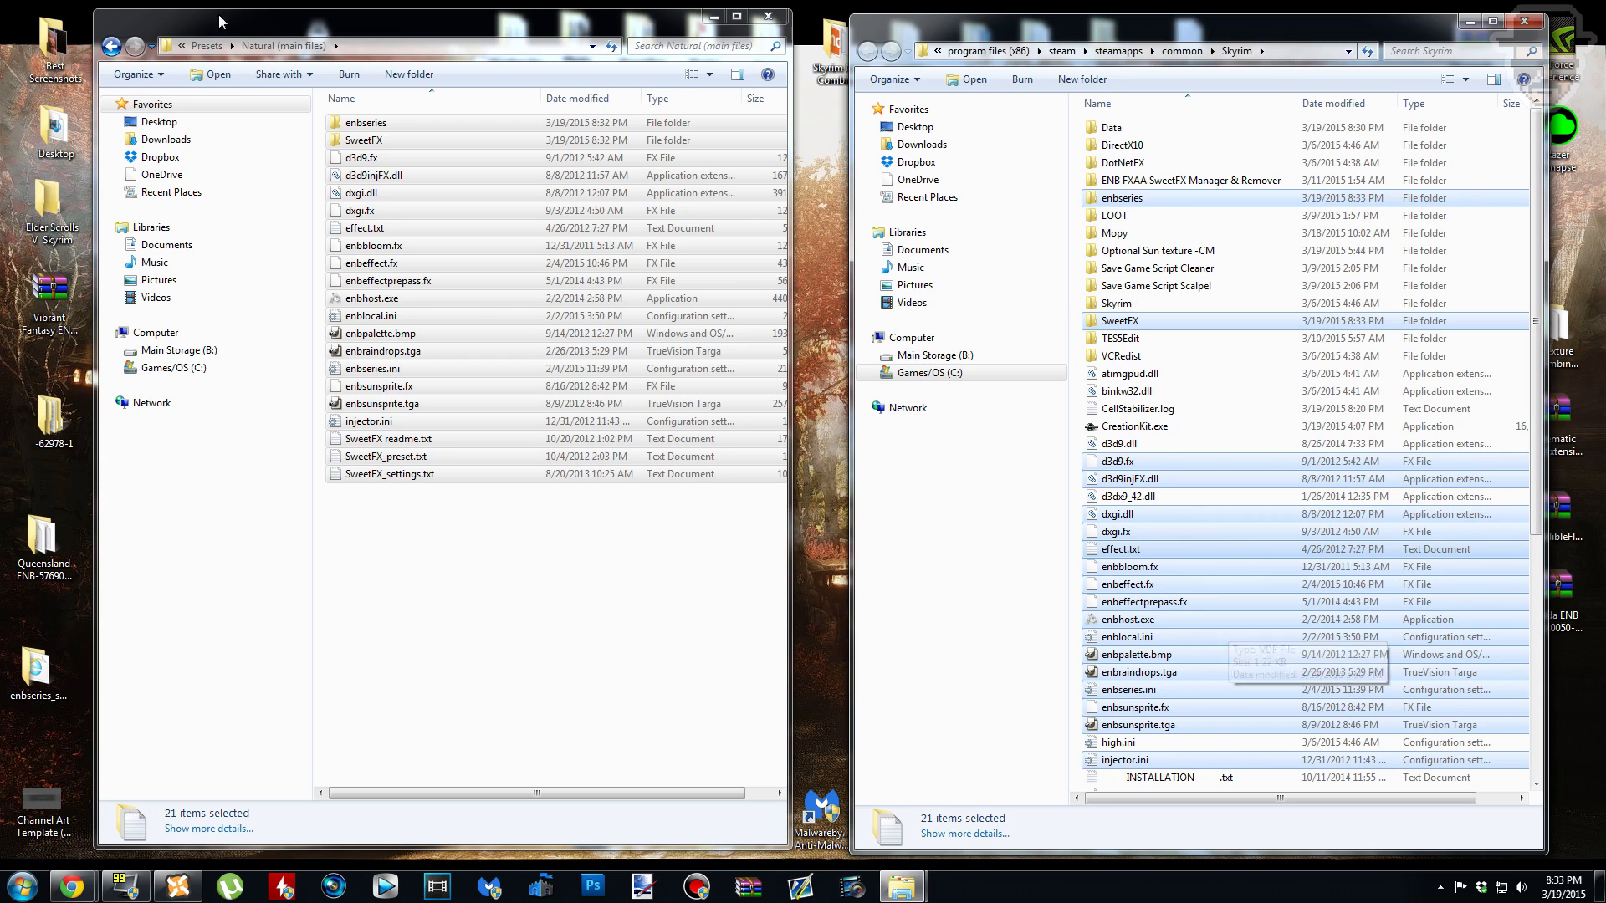
Step: Copy enbseries.ini from the Full Graphics Mode folder inside the presets' performance options
left_click(118, 53)
double_click(389, 176)
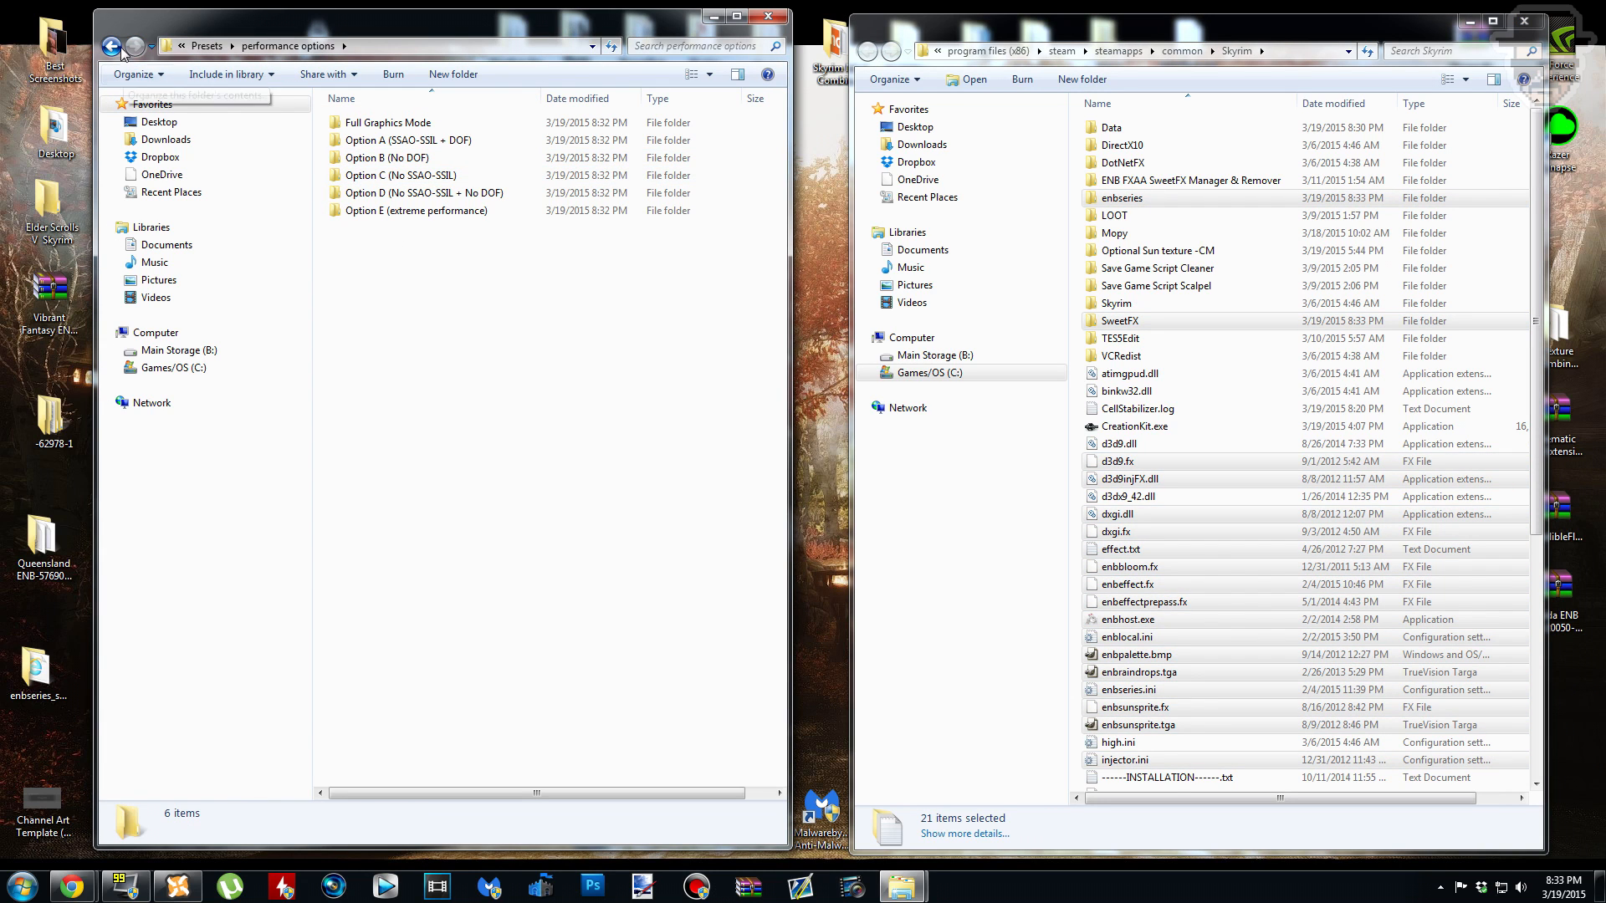
double_click(397, 125)
left_click(396, 123)
right_click(395, 124)
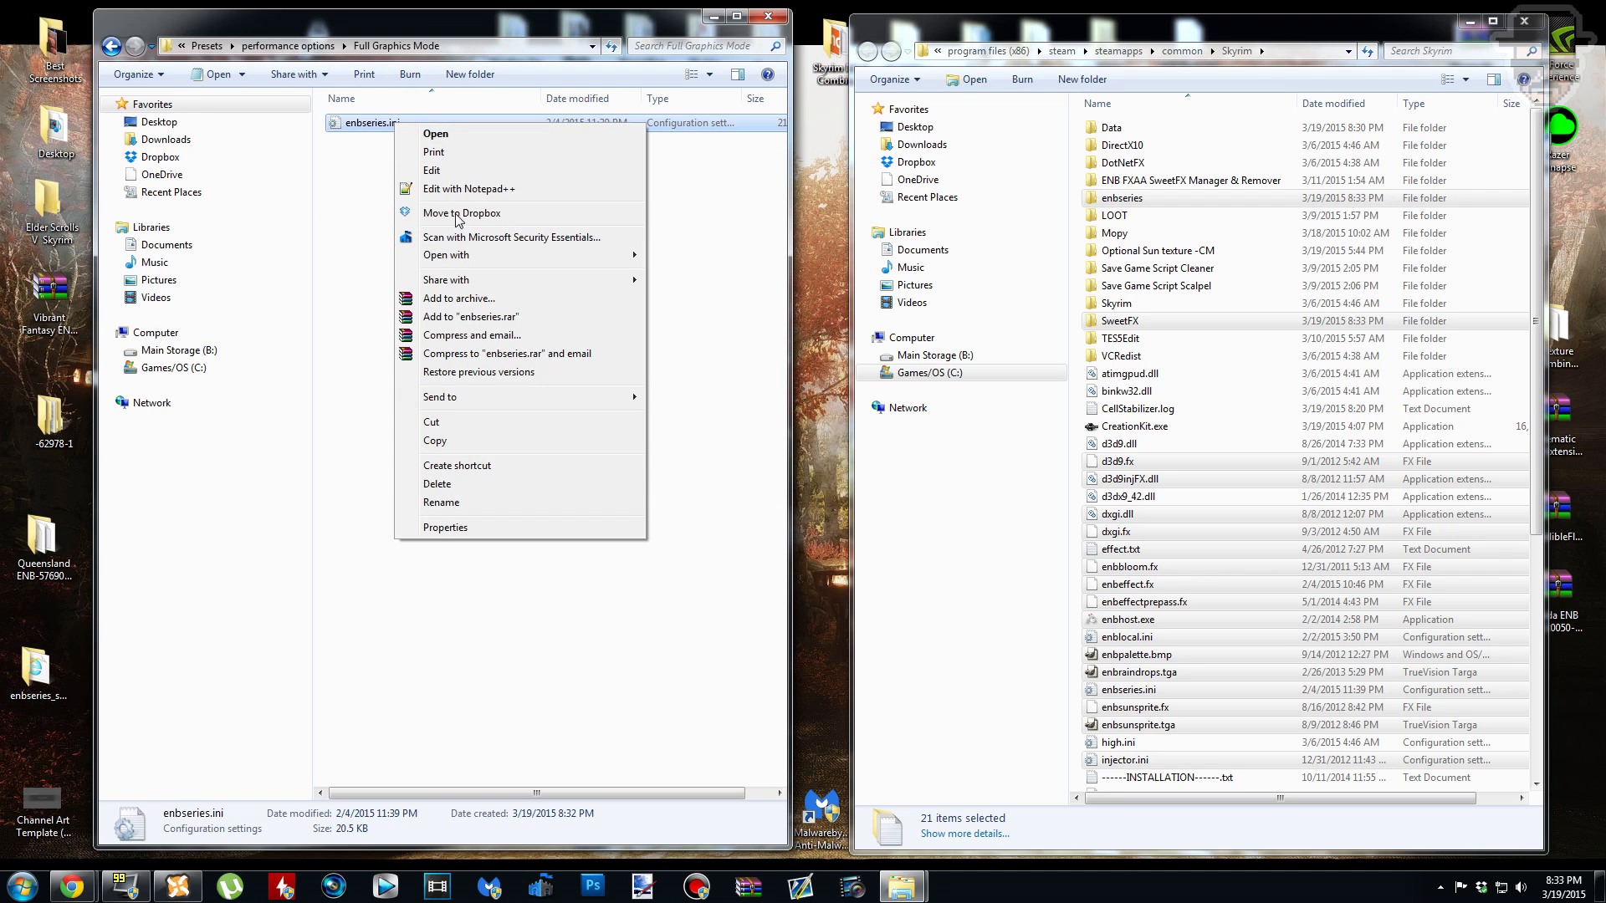
left_click(434, 441)
Step: Look inside the Option E (extreme performance) folder and return to the Presets folder
left_click(112, 46)
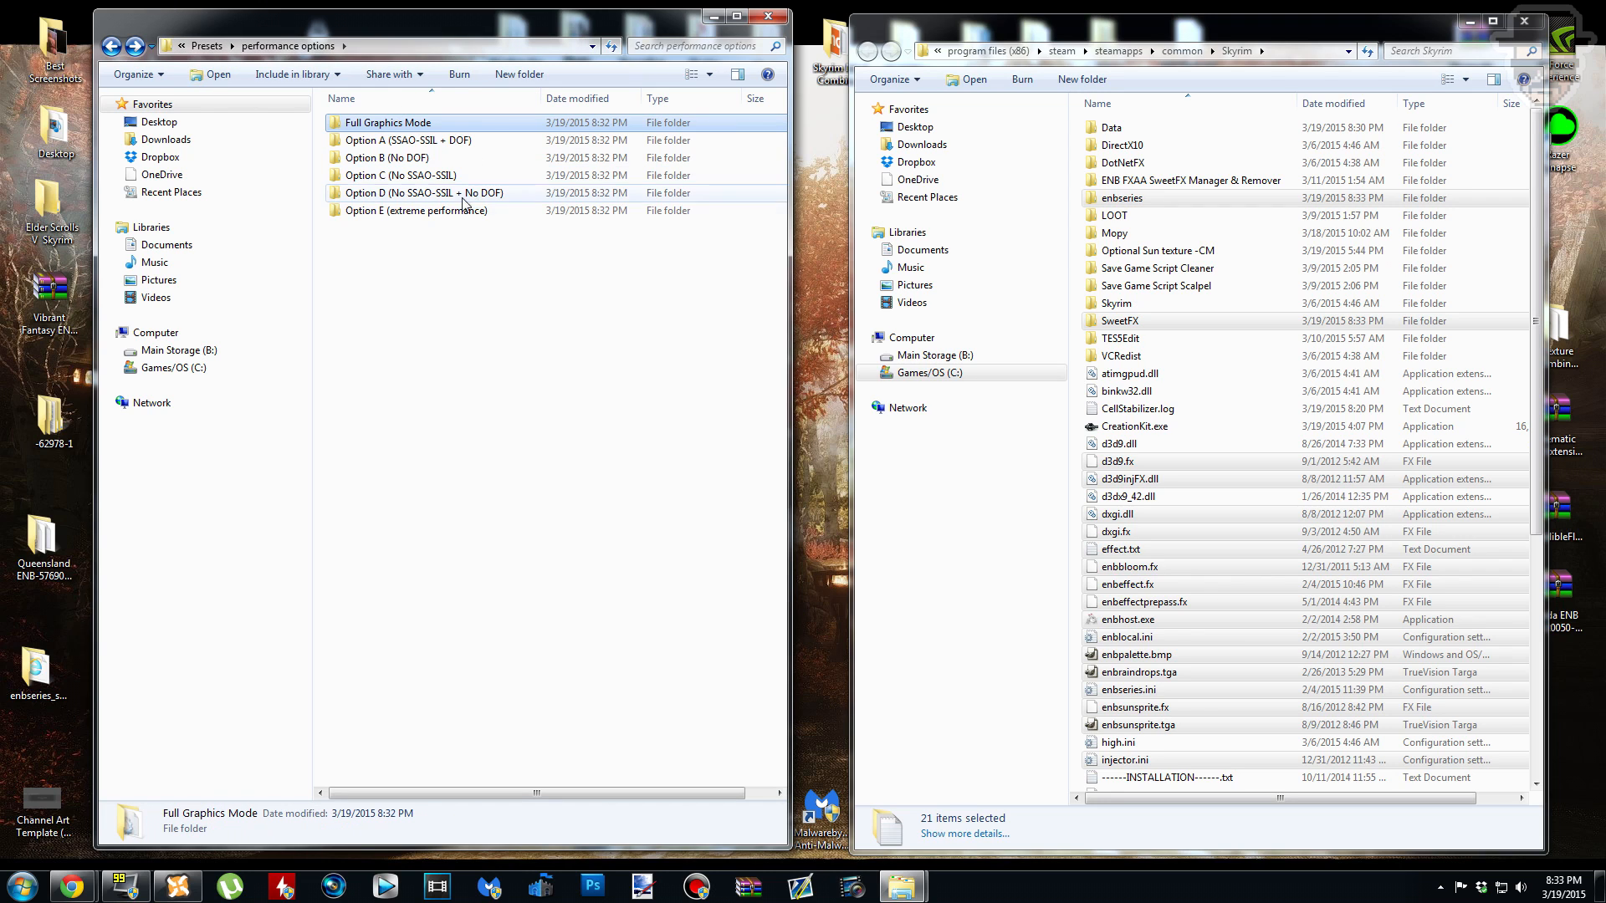
double_click(401, 210)
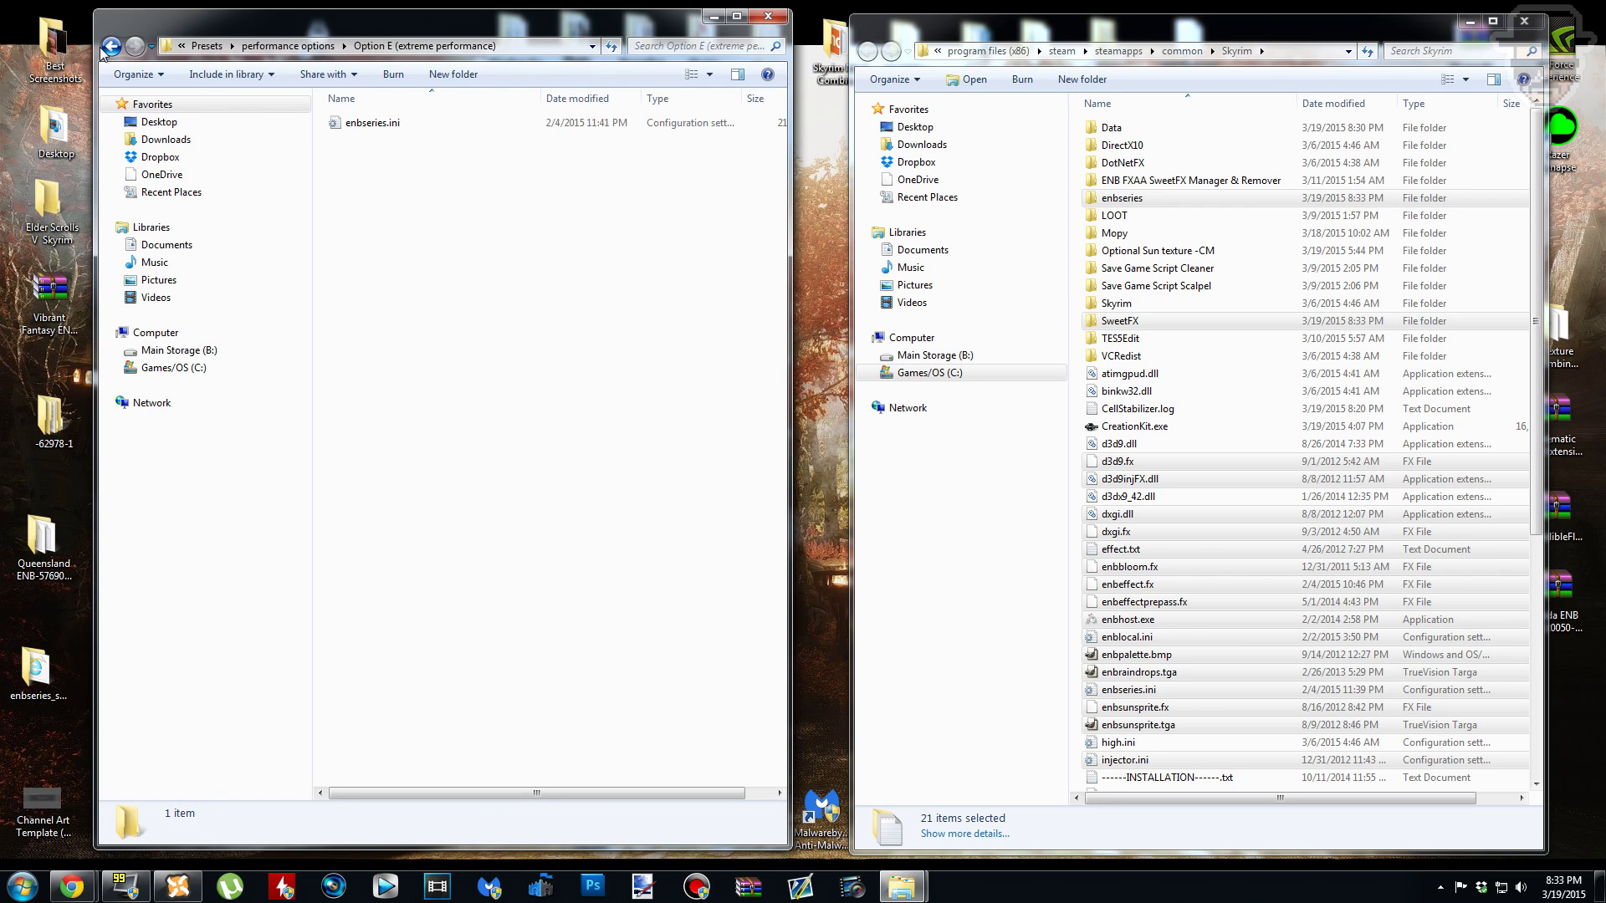
double_click(111, 46)
Step: Paste the copied enbseries.ini into the Skyrim game folder, replacing the existing file
left_click(1077, 410)
right_click(1077, 410)
left_click(1113, 524)
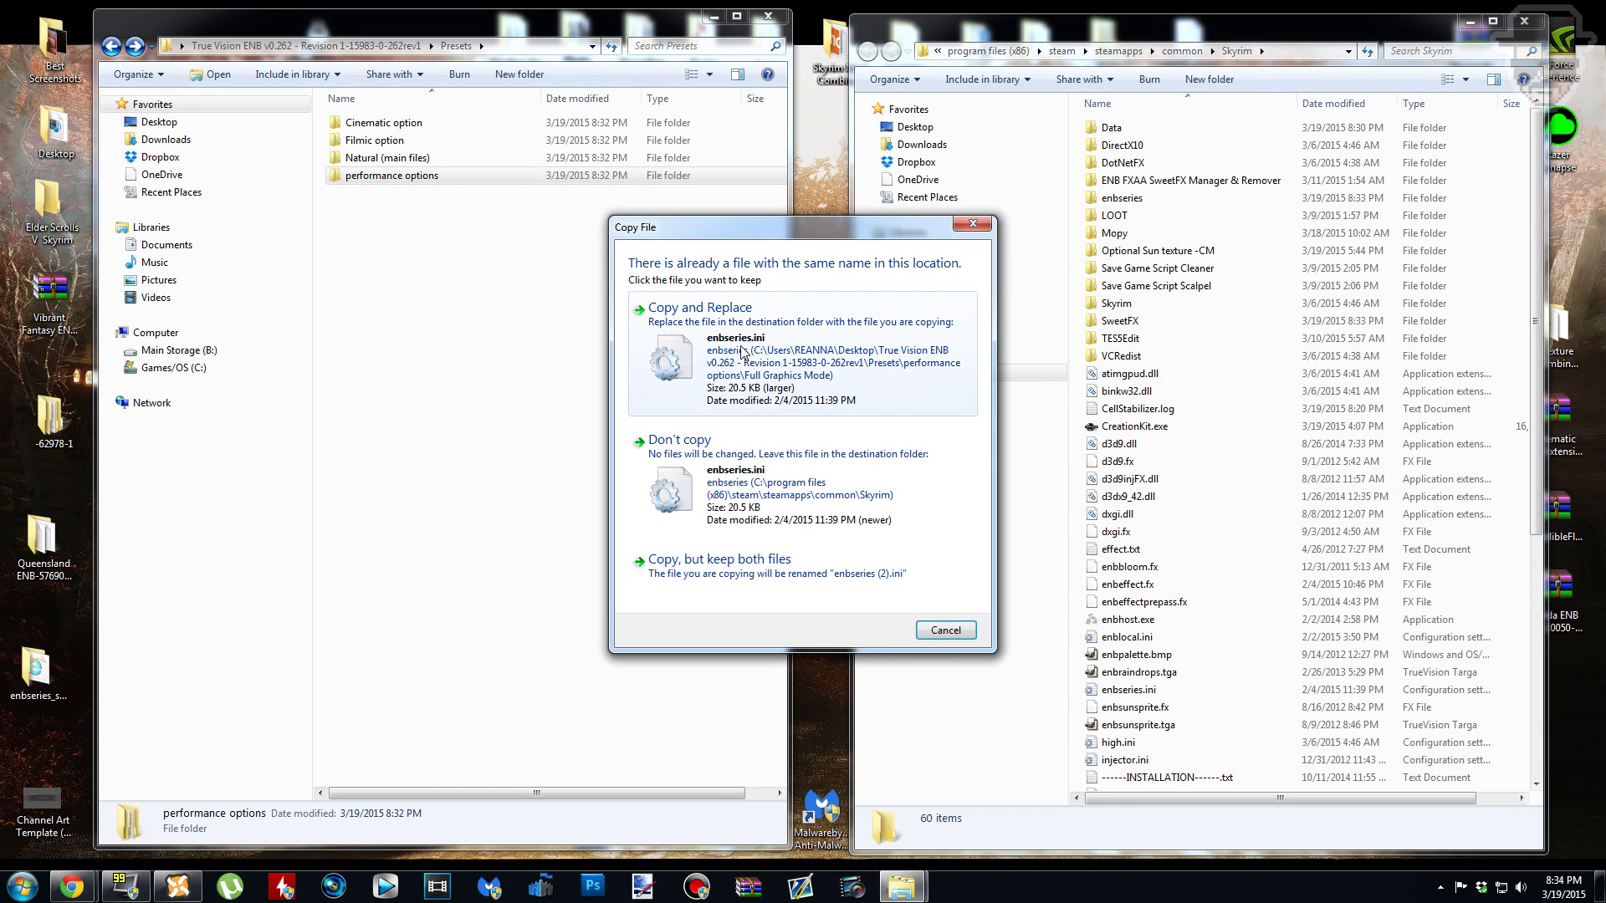
left_click(757, 303)
scroll(1164, 649, "up", 5)
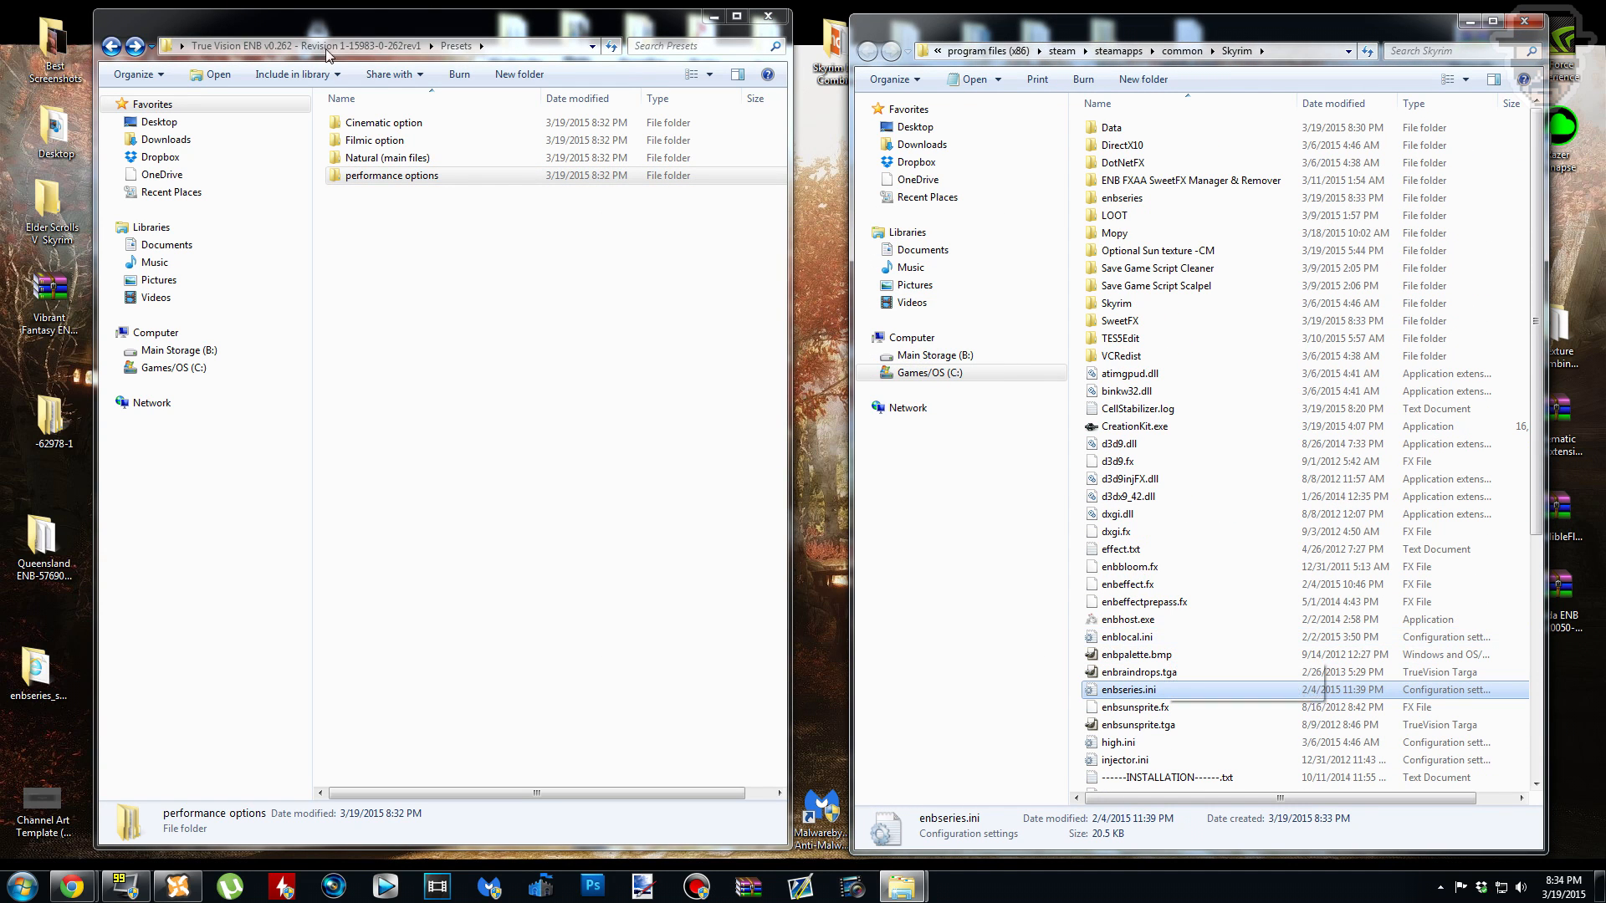
Step: Examine the contents of the Filmic option, Cinematic option and performance options folders, and return to the True Vision ENB main folder
double_click(386, 140)
key("BackSpace")
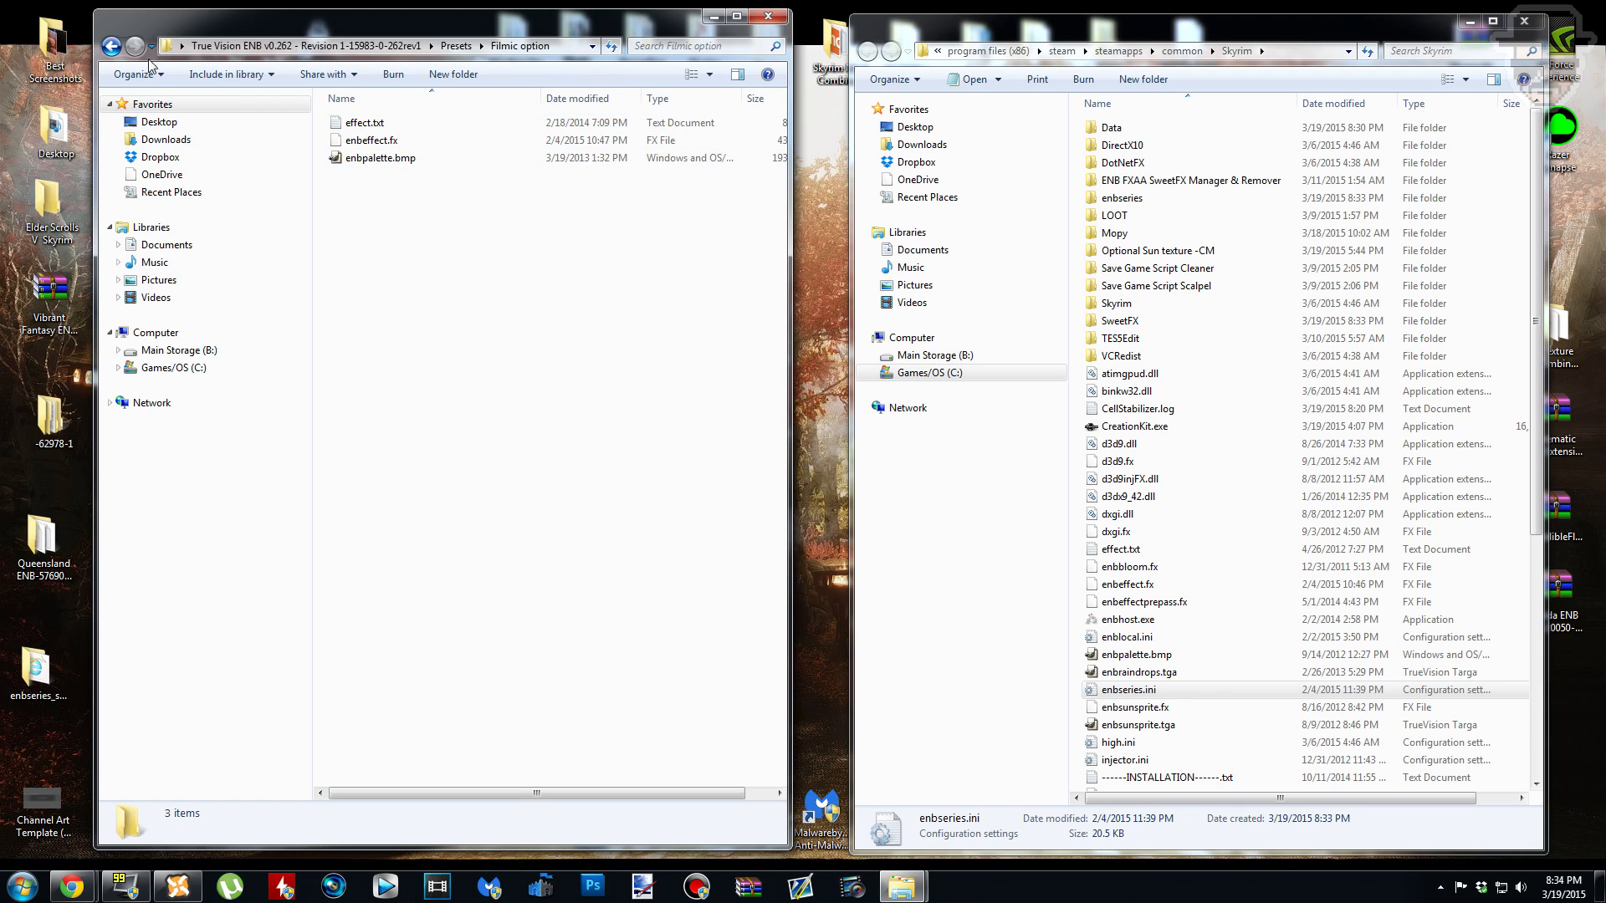
double_click(430, 123)
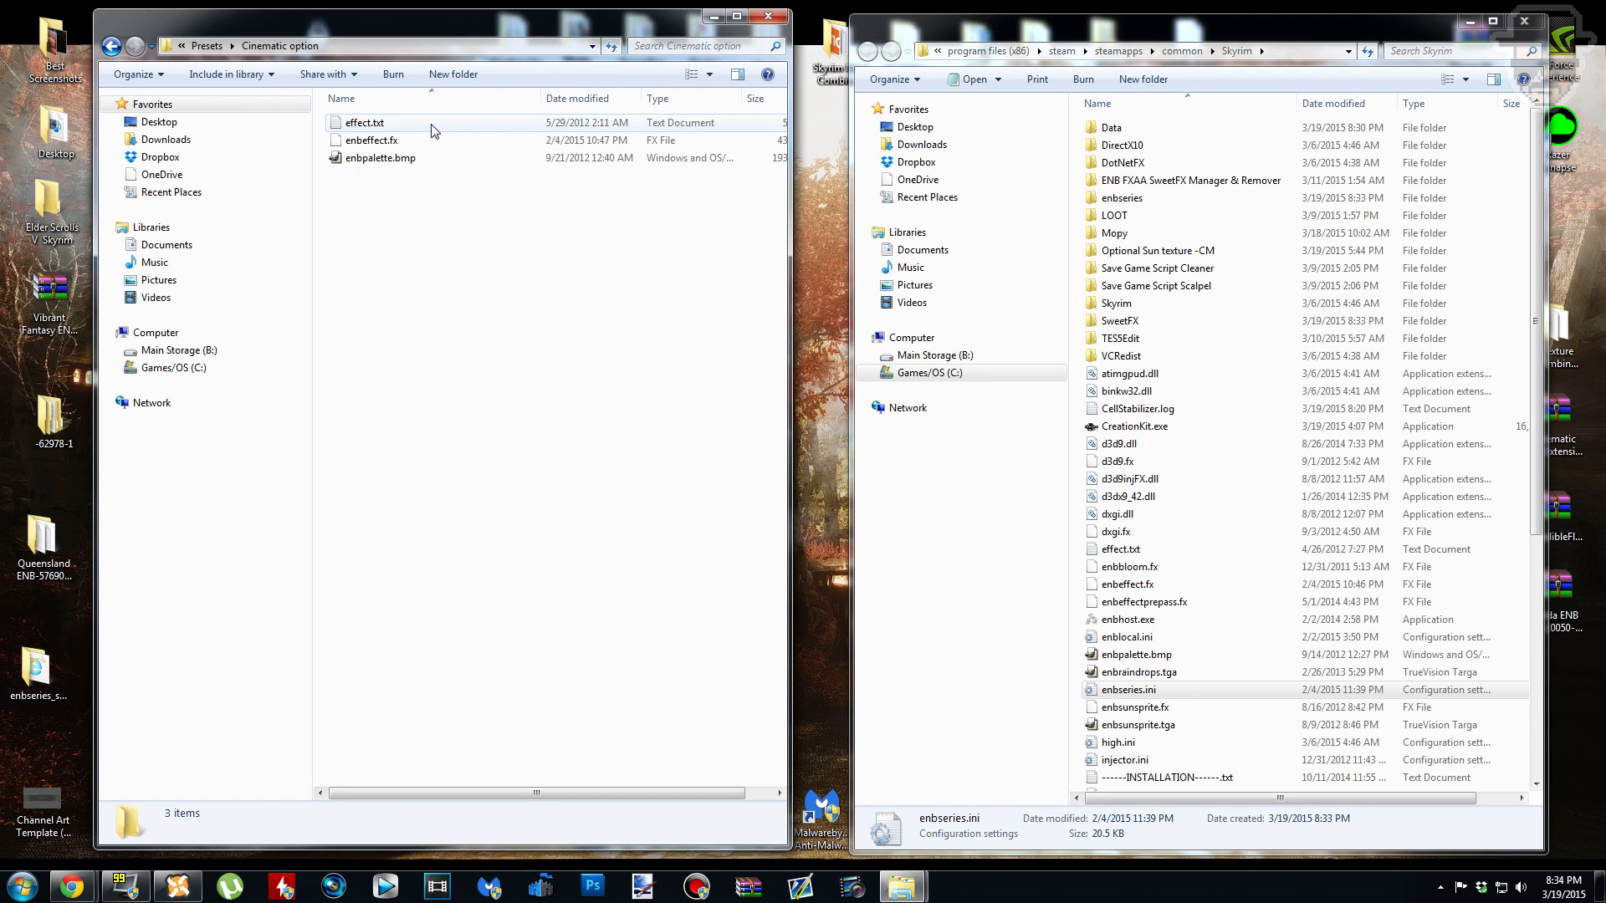
left_click_drag(598, 203, 430, 225)
left_click(117, 49)
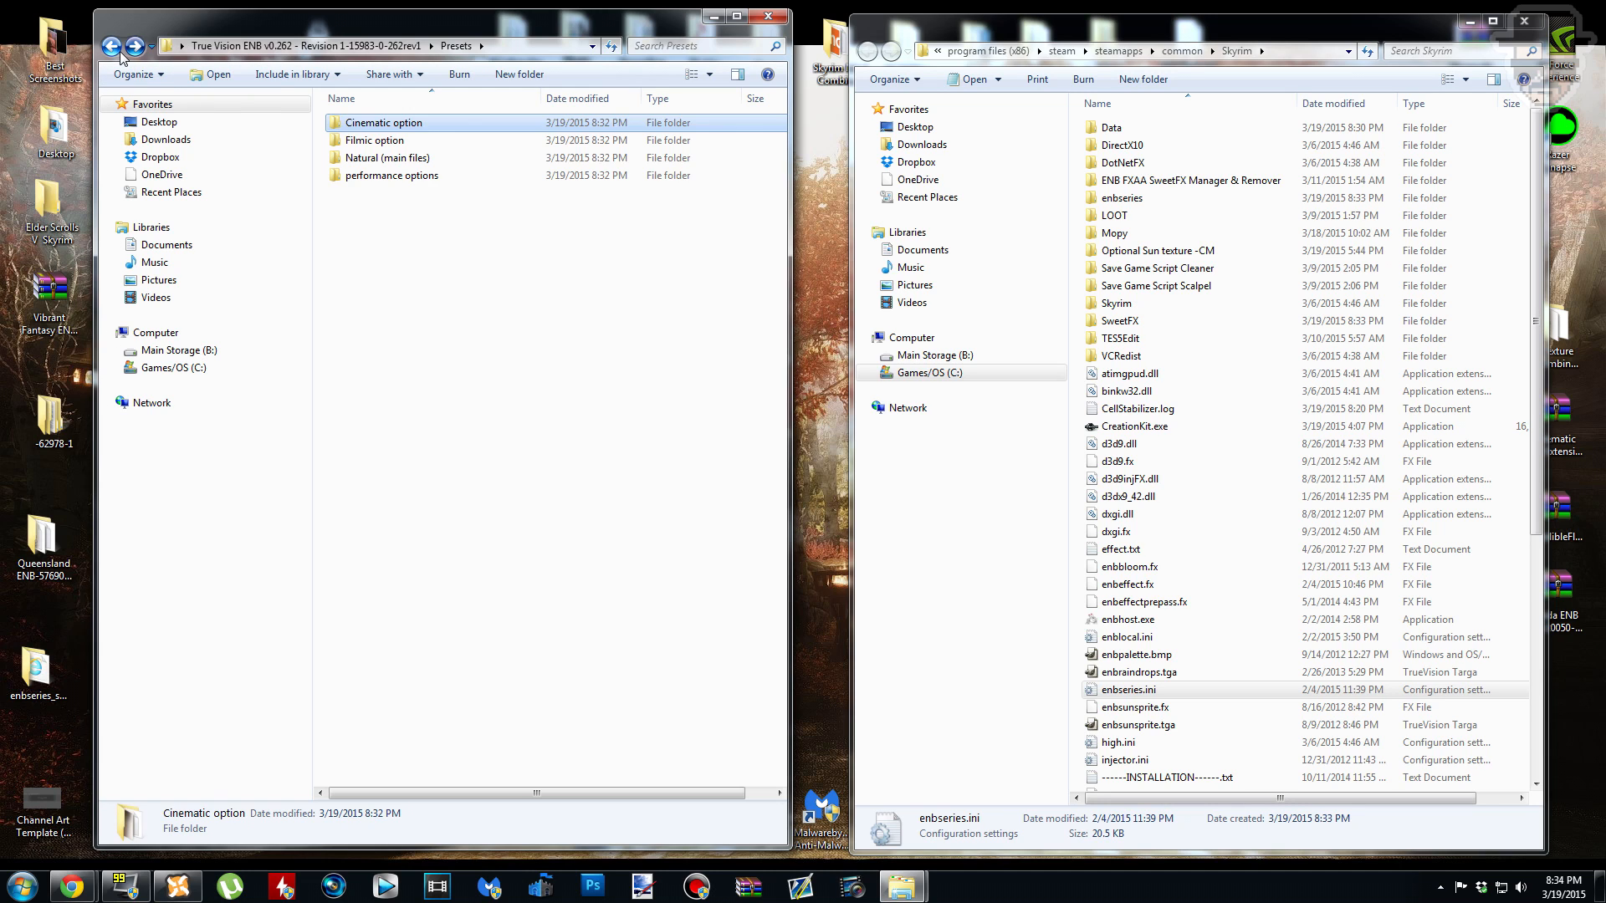
left_click(117, 49)
left_click(135, 46)
double_click(443, 177)
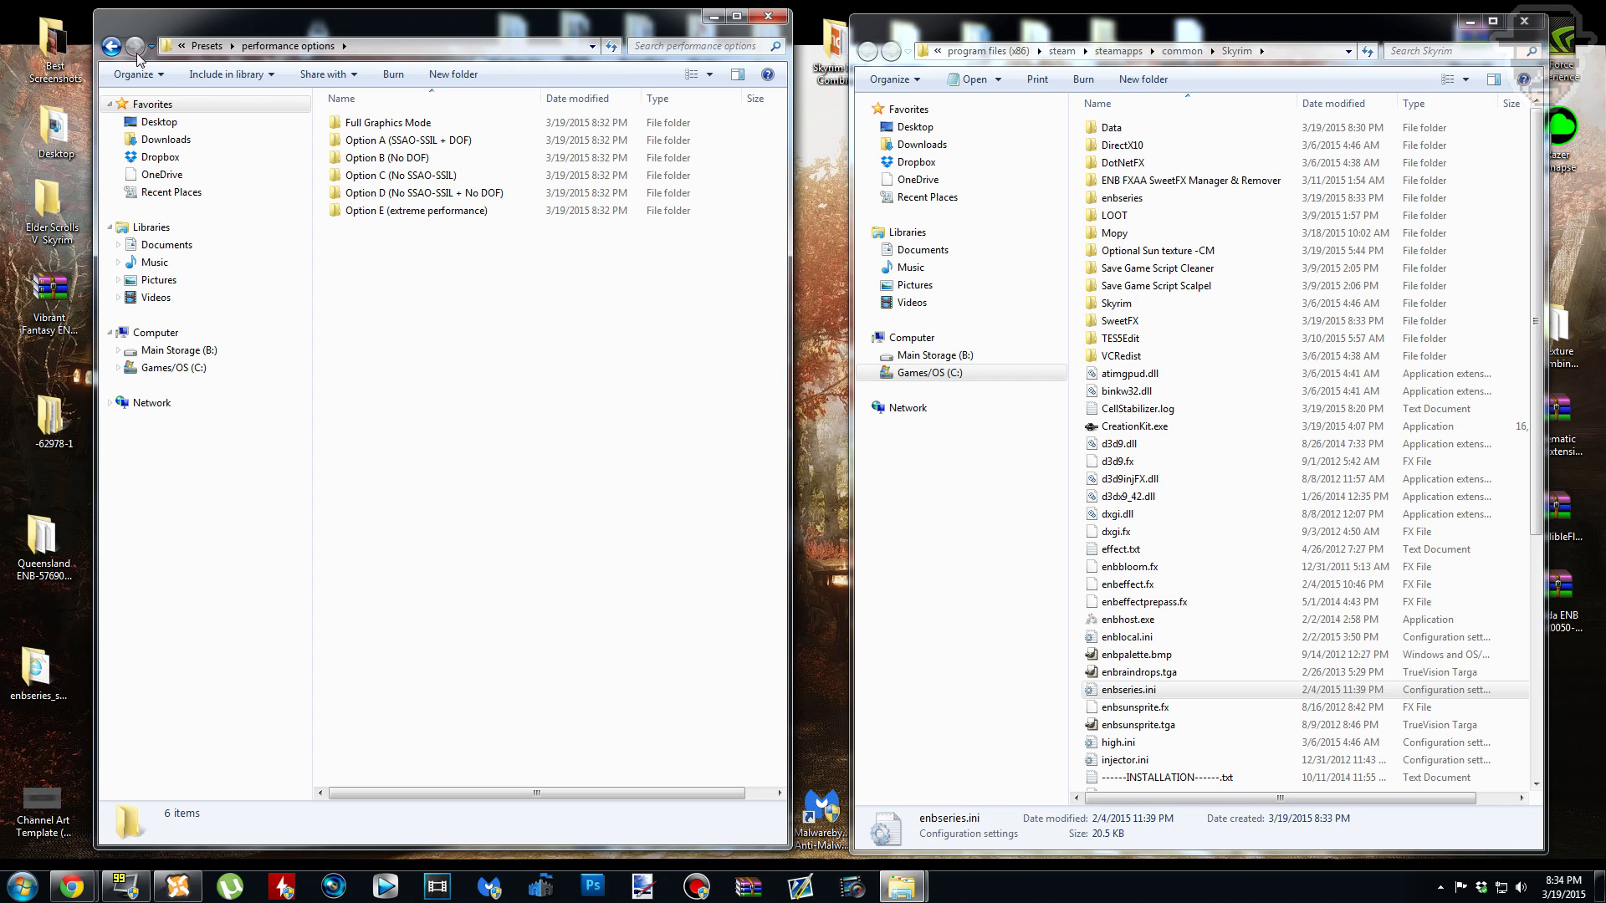
left_click(111, 46)
double_click(385, 140)
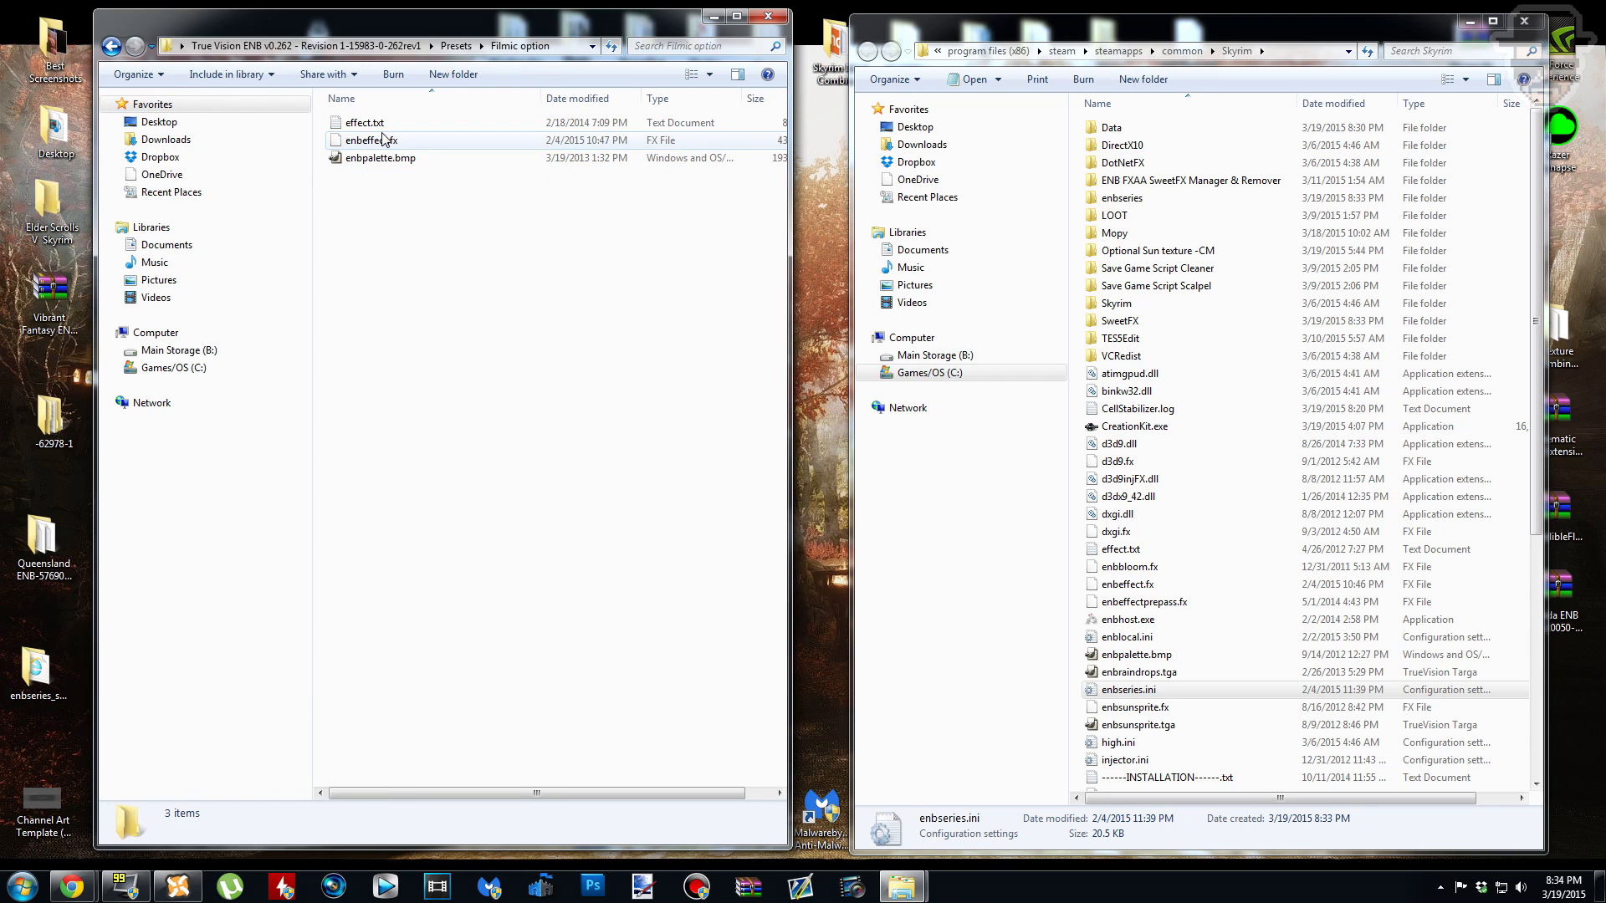
left_click(117, 52)
left_click(117, 52)
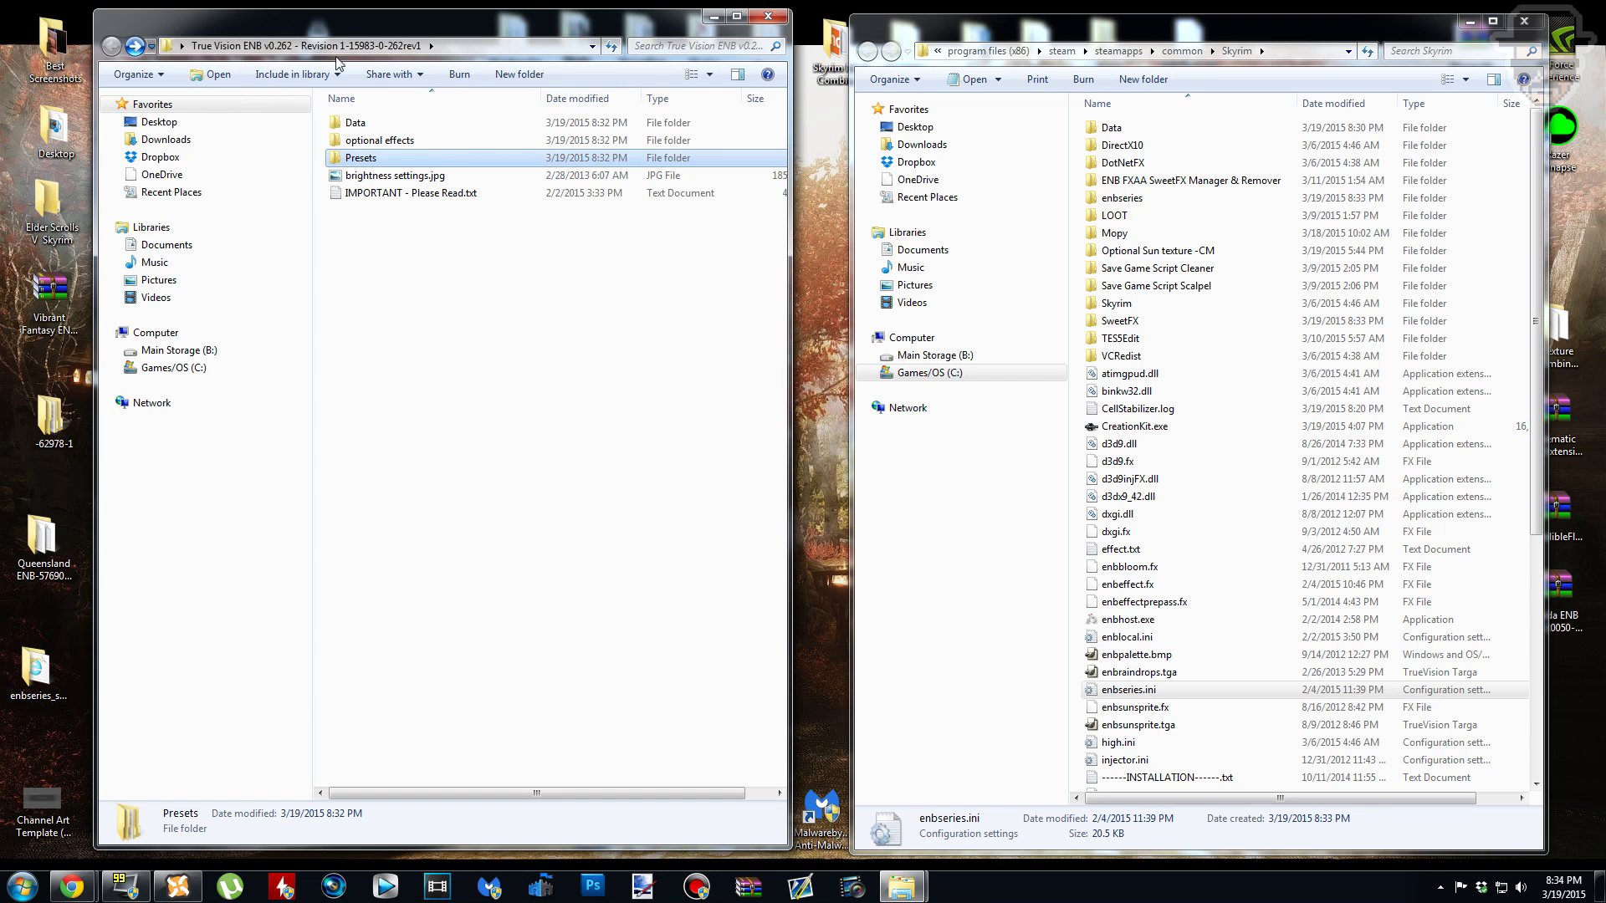
Step: Look over the choices in the optional effects folder and return to the True Vision ENB main folder
double_click(389, 140)
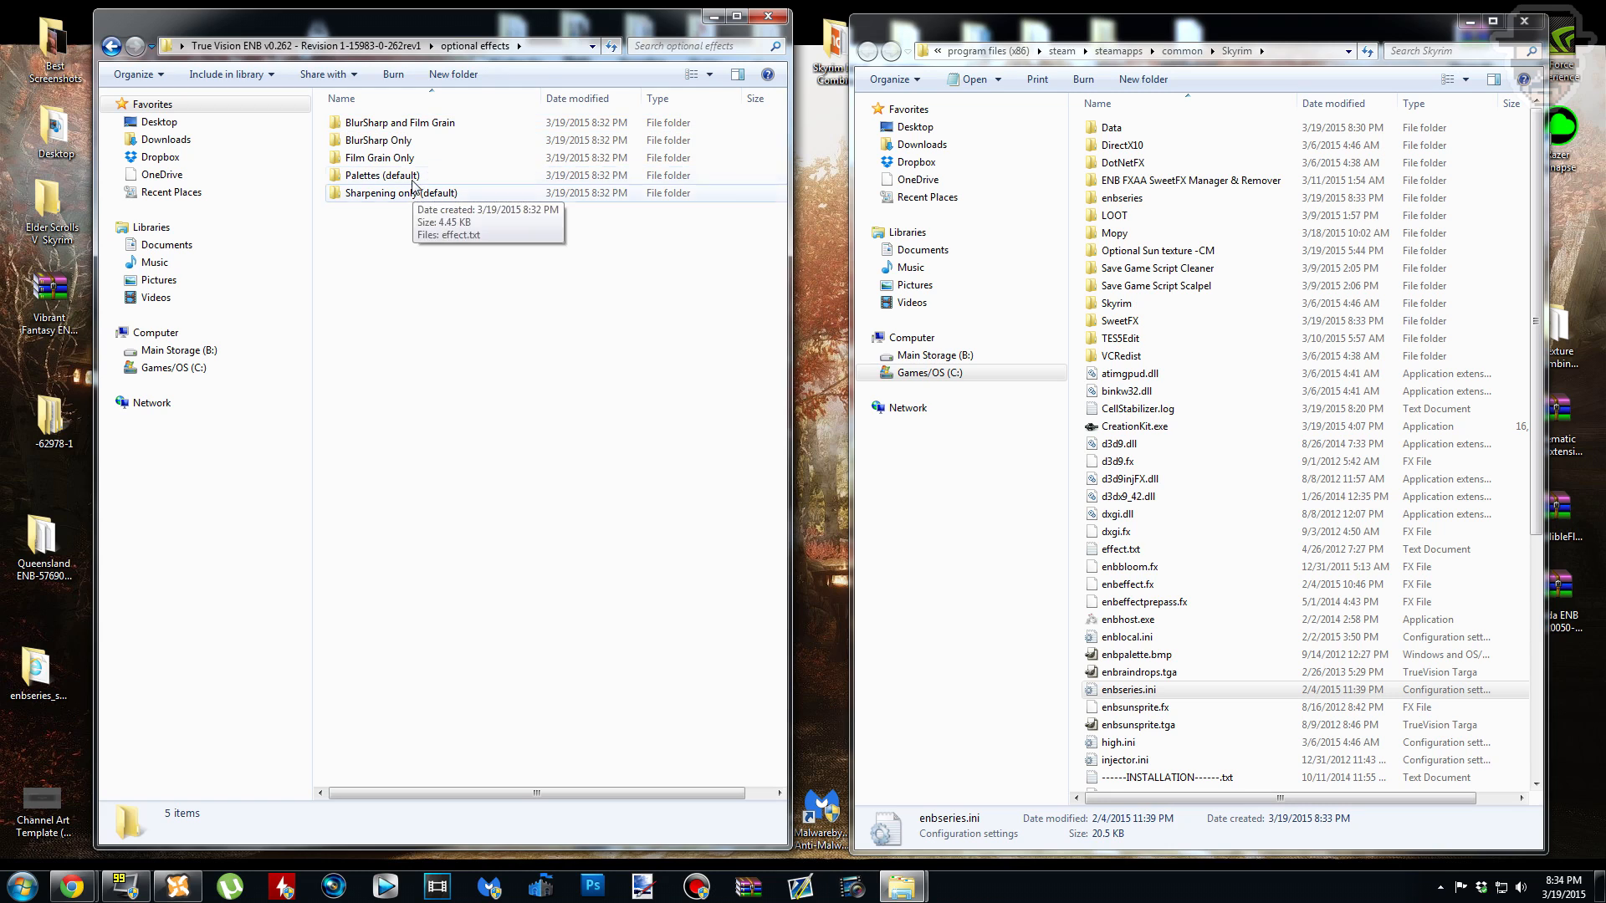
left_click(112, 47)
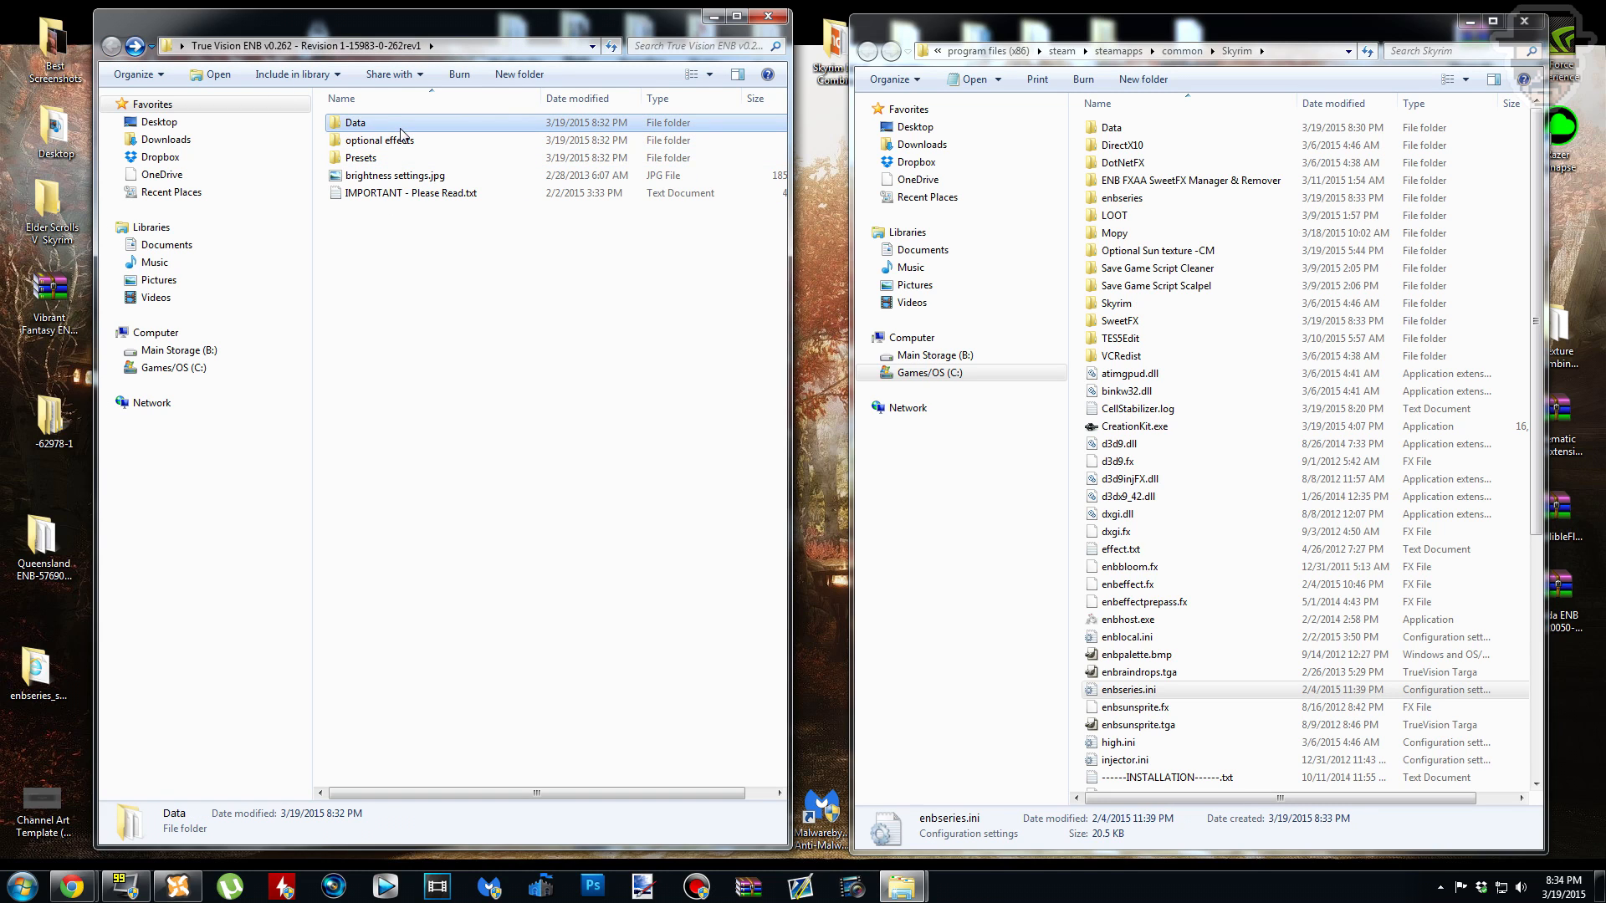
left_click(460, 281)
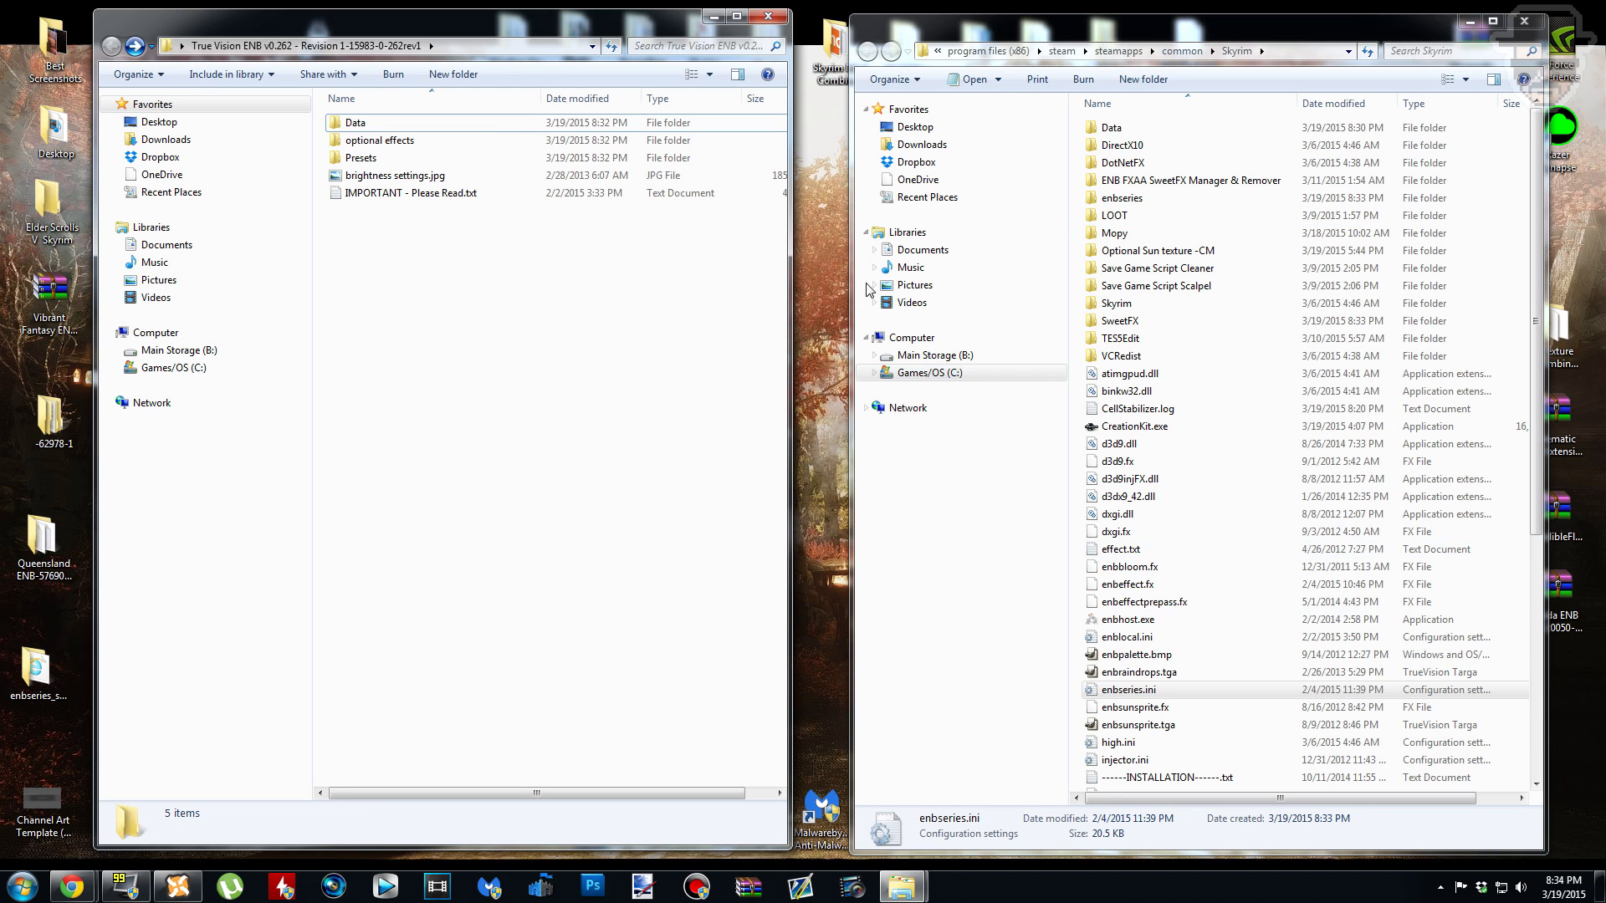
Step: Close the True Vision ENB folder window and move the extracted enbseries folder next to the True Vision folder on the desktop
left_click(761, 19)
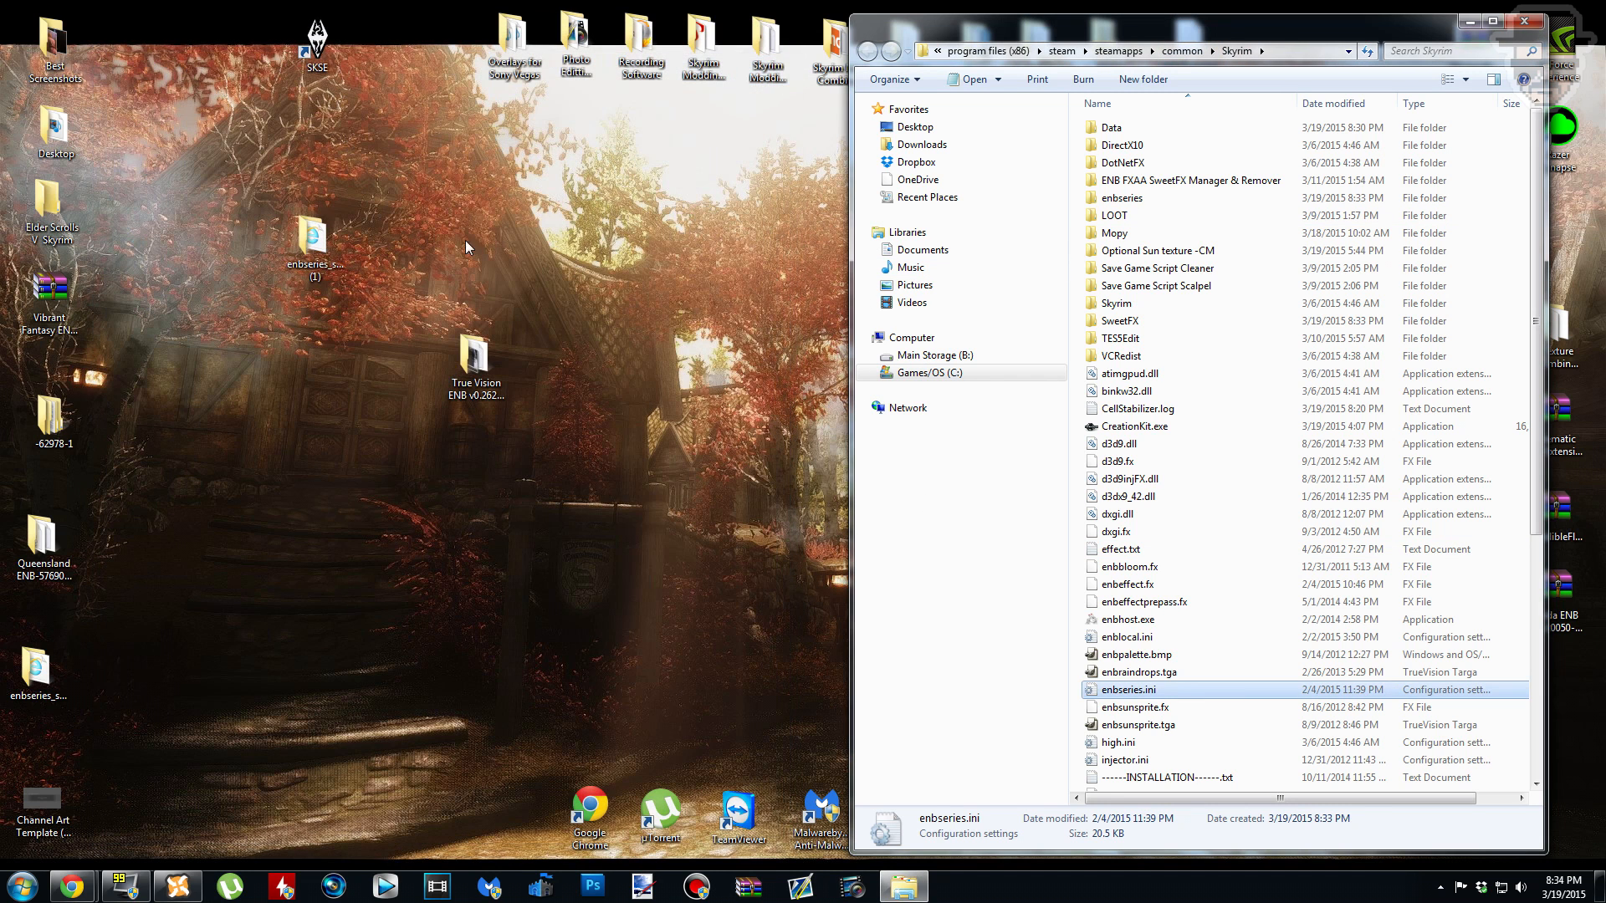
left_click_drag(314, 238, 454, 278)
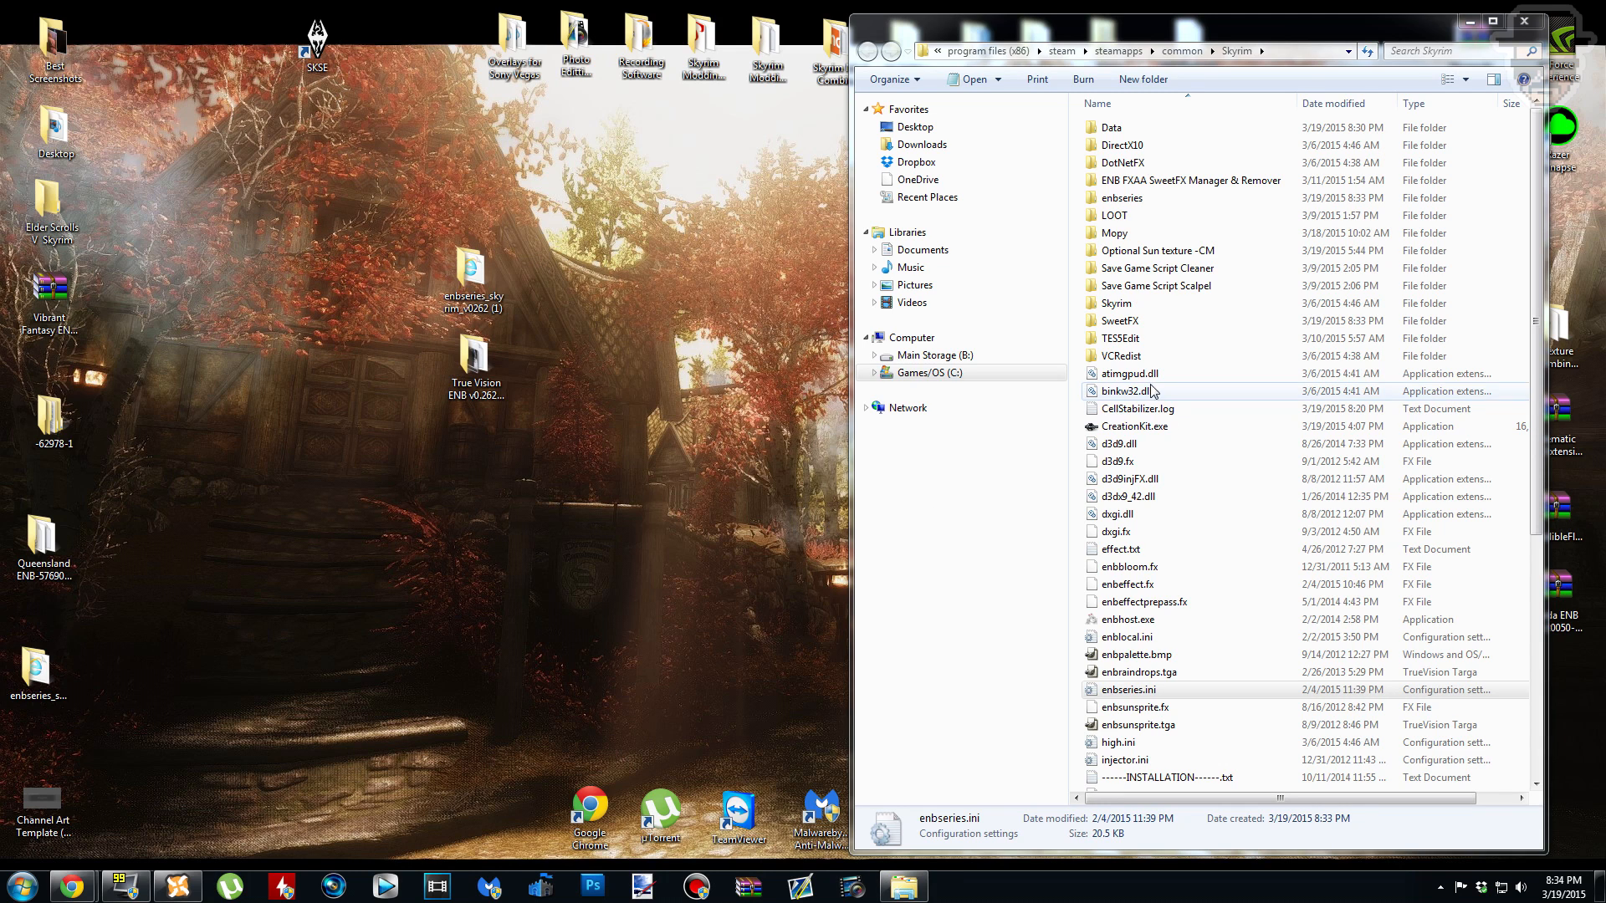
left_click(1212, 685)
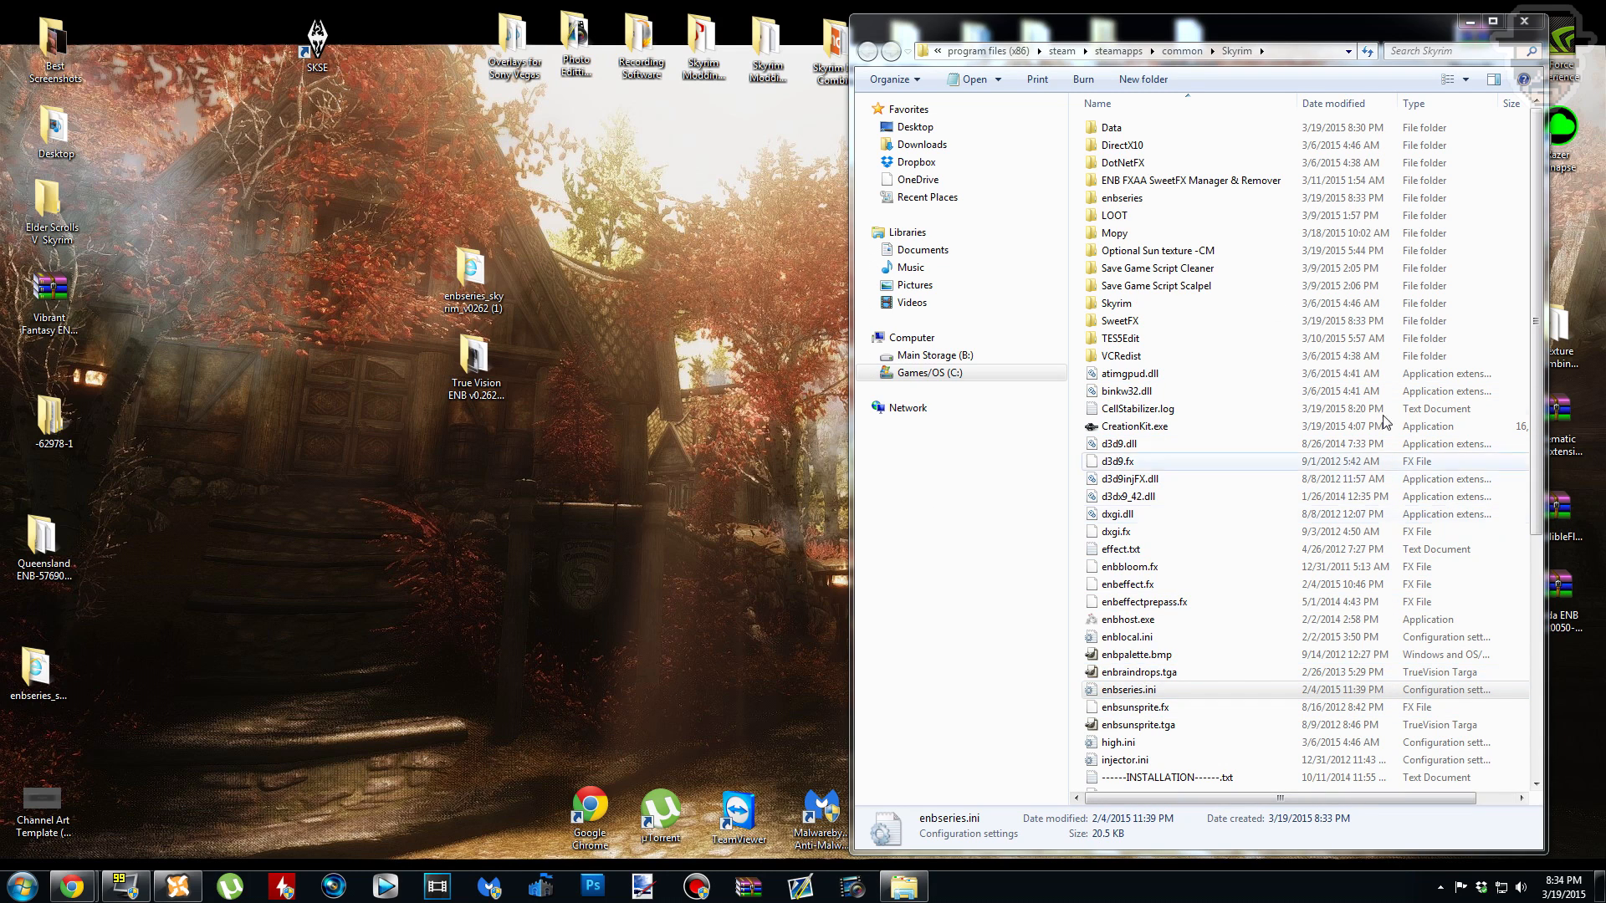
Step: Go to the Skyrim folder under My Games in the Documents library and select Skyrim.ini
left_click(923, 250)
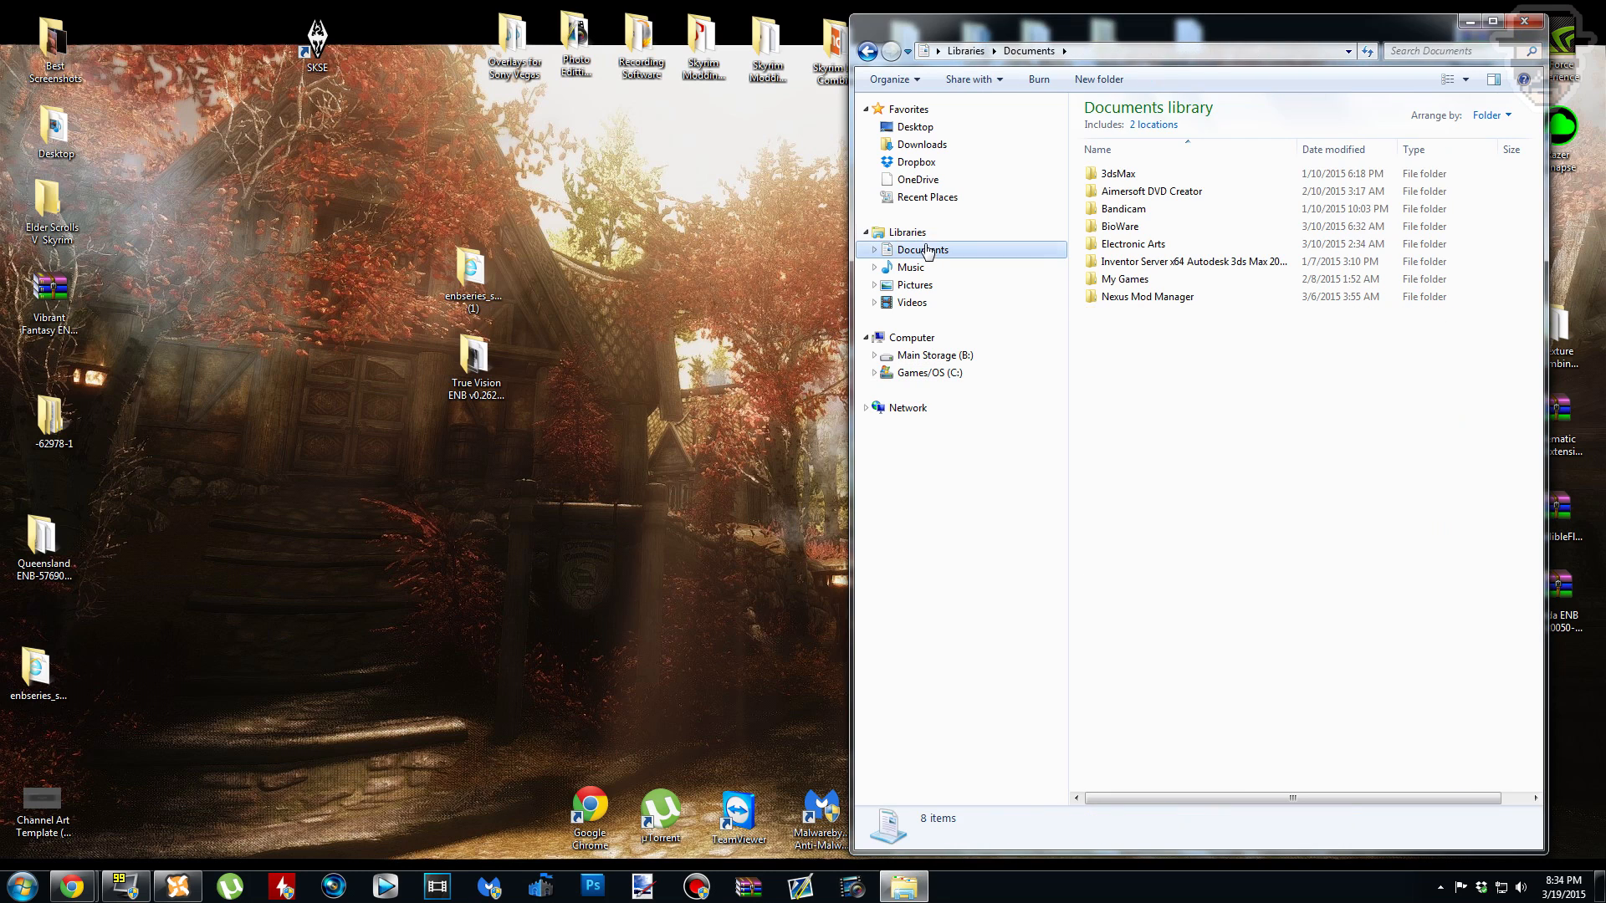
double_click(1129, 280)
double_click(1120, 244)
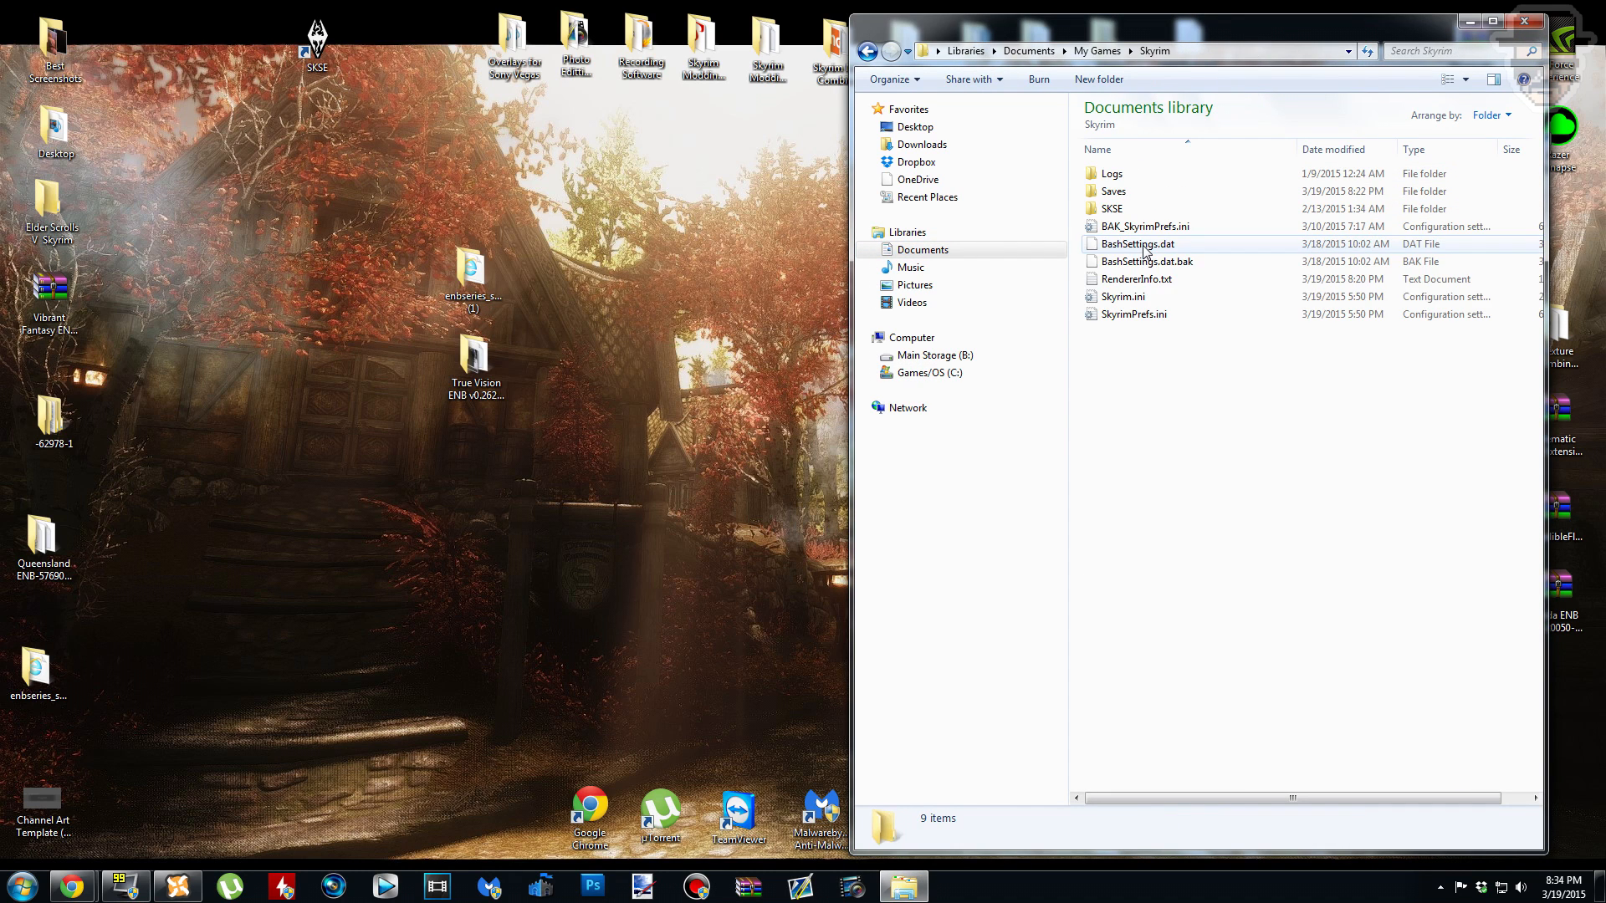
left_click(1184, 301)
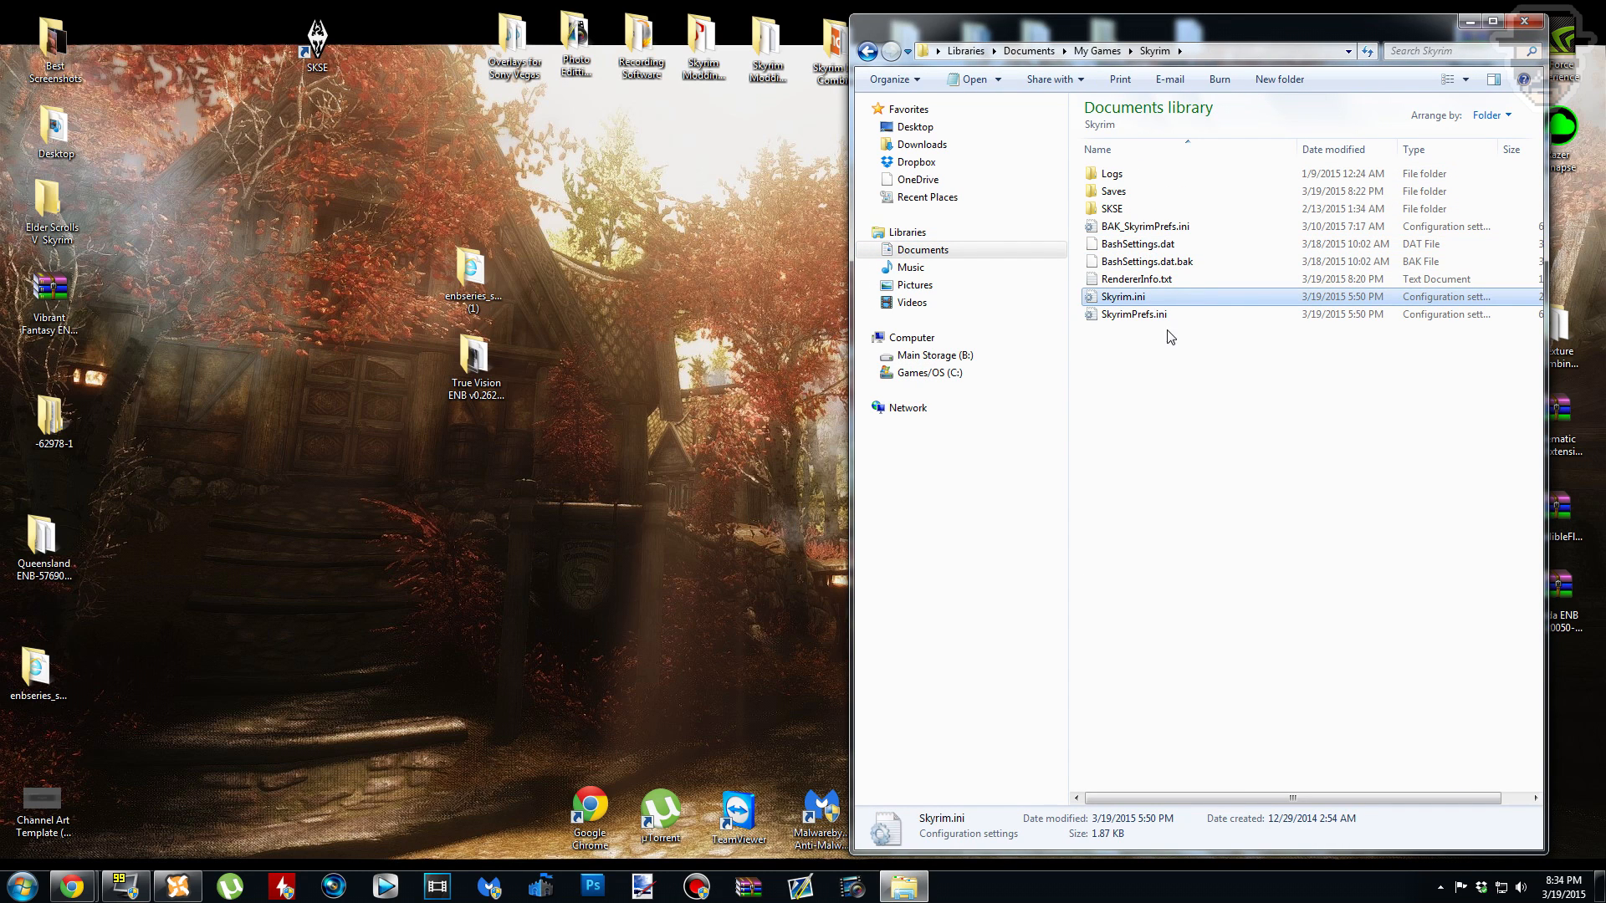
Step: Open SkyrimPrefs.ini from the My Games Skyrim folder for editing in Notepad++
left_click(1196, 317)
left_click(1175, 384)
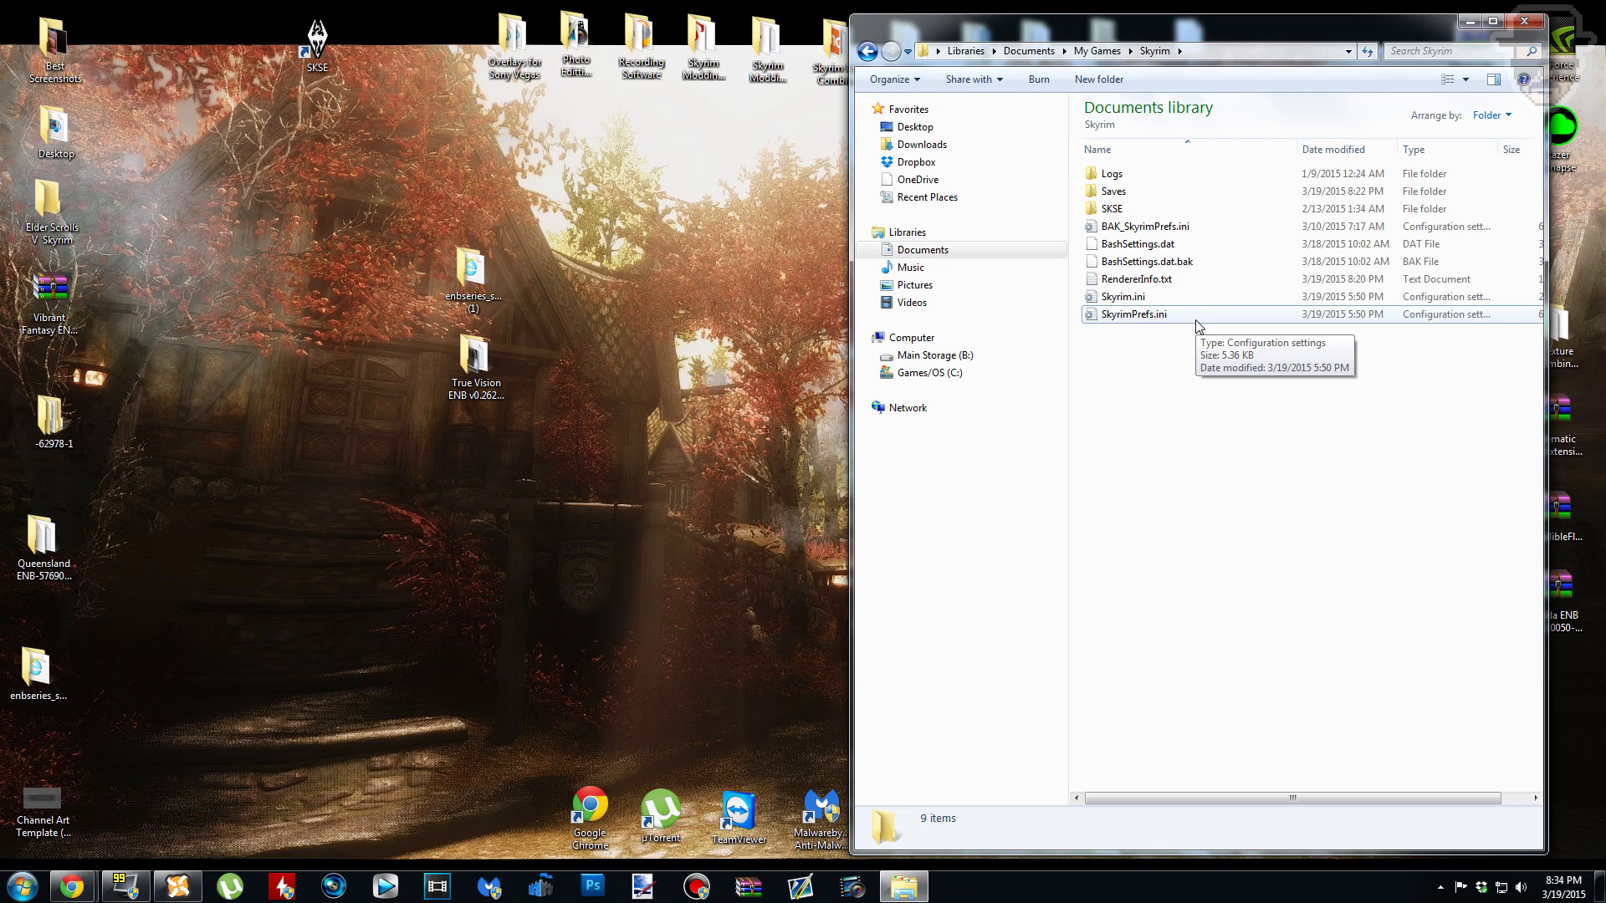
left_click(1145, 298)
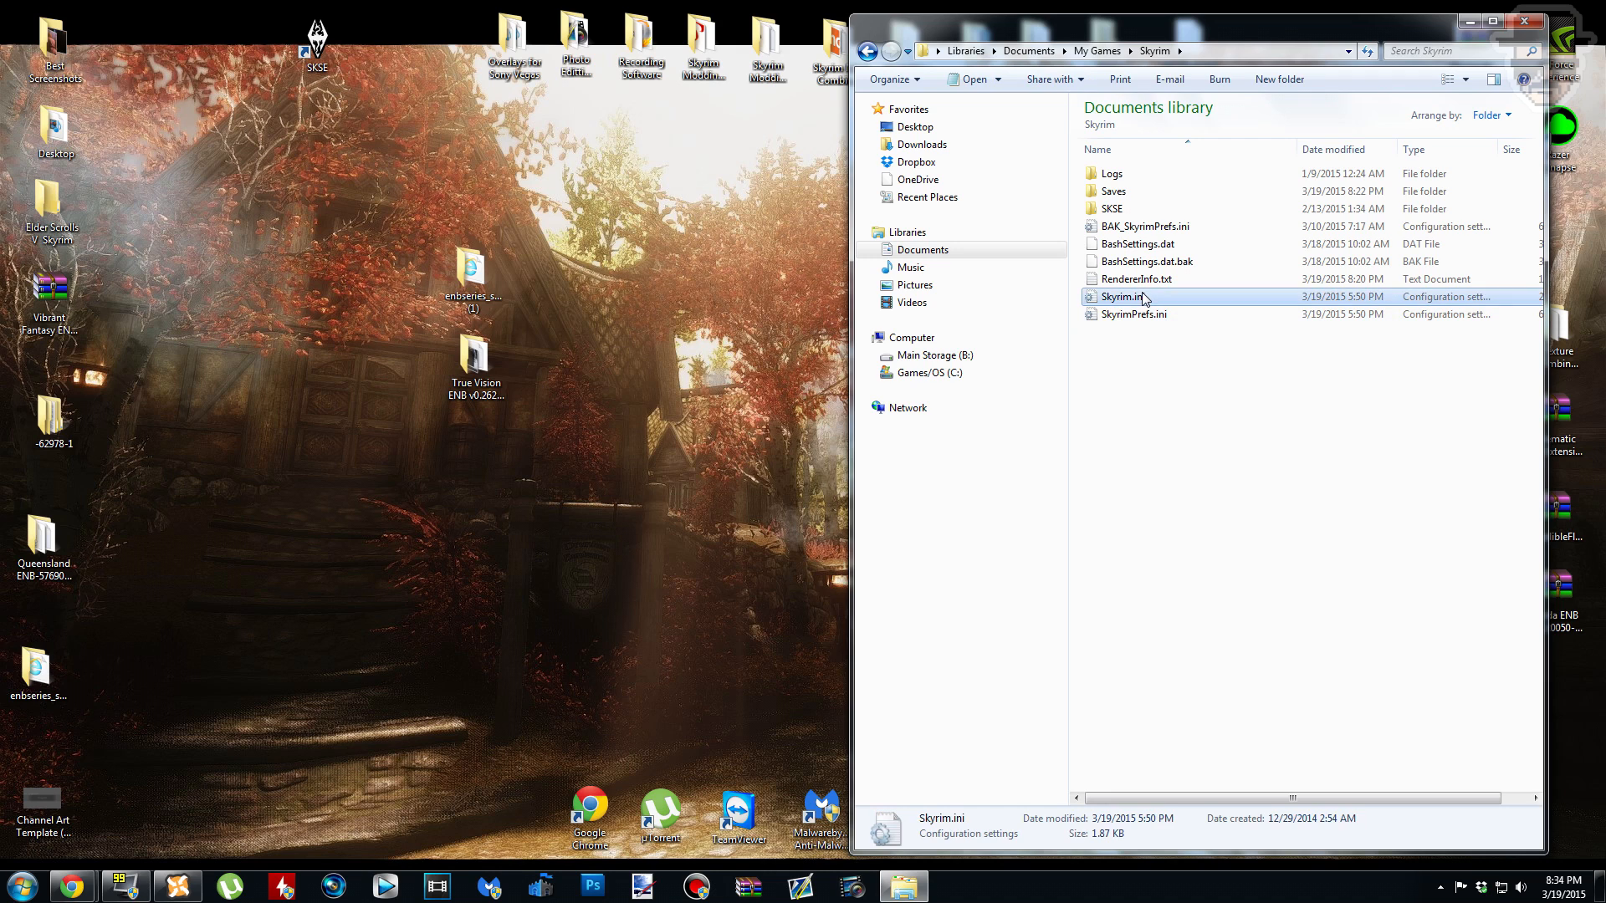
left_click(1211, 387)
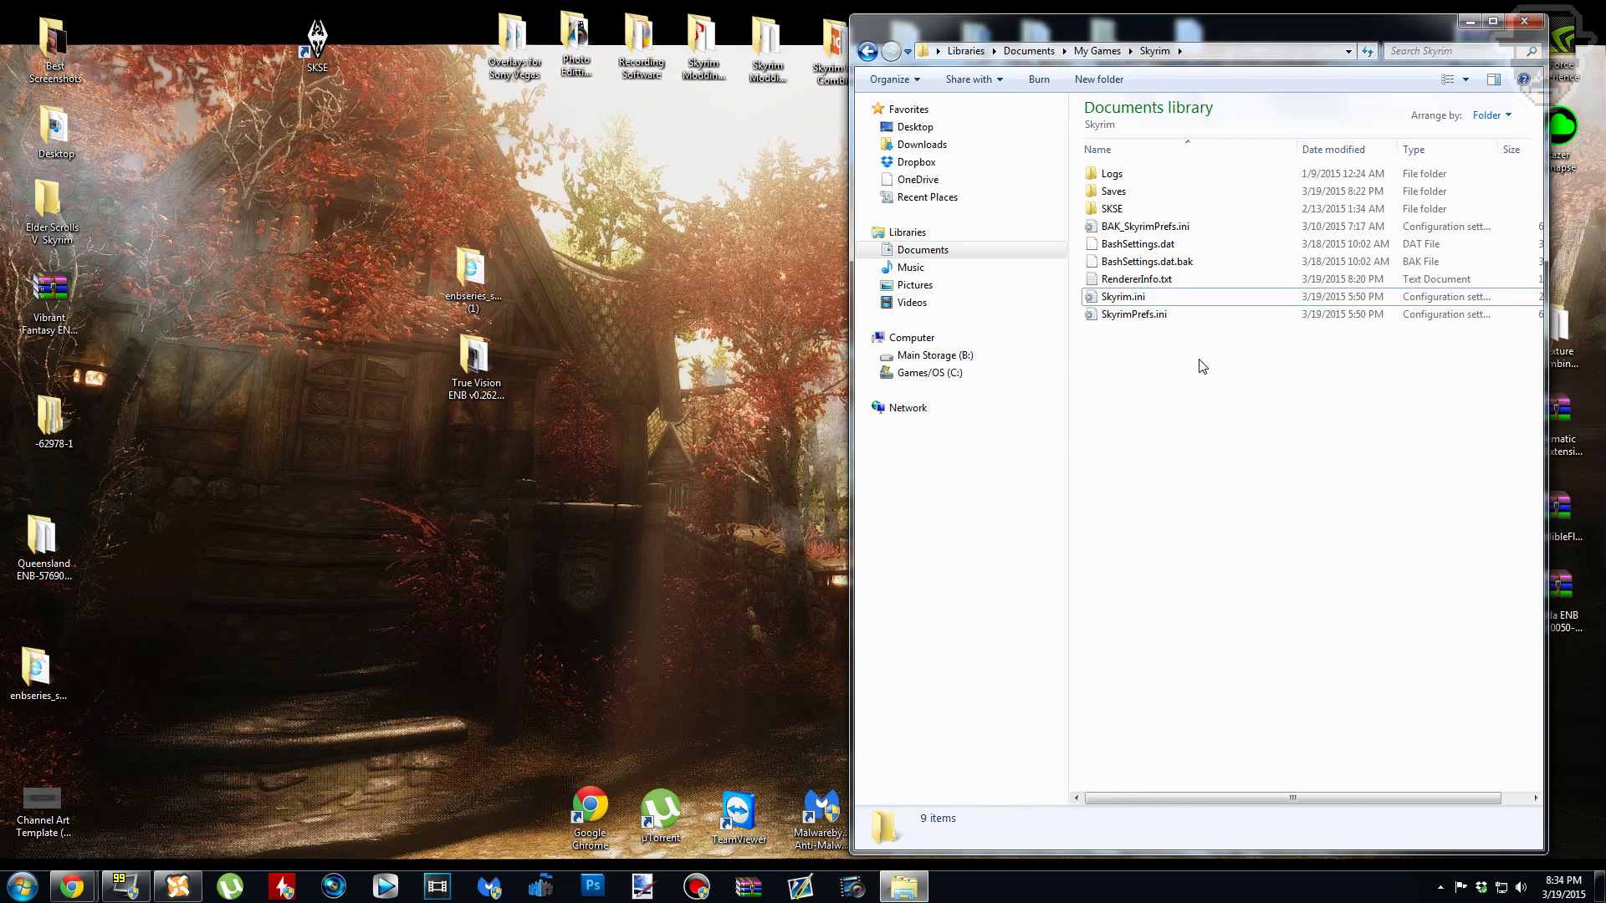
left_click(1158, 316)
right_click(1158, 316)
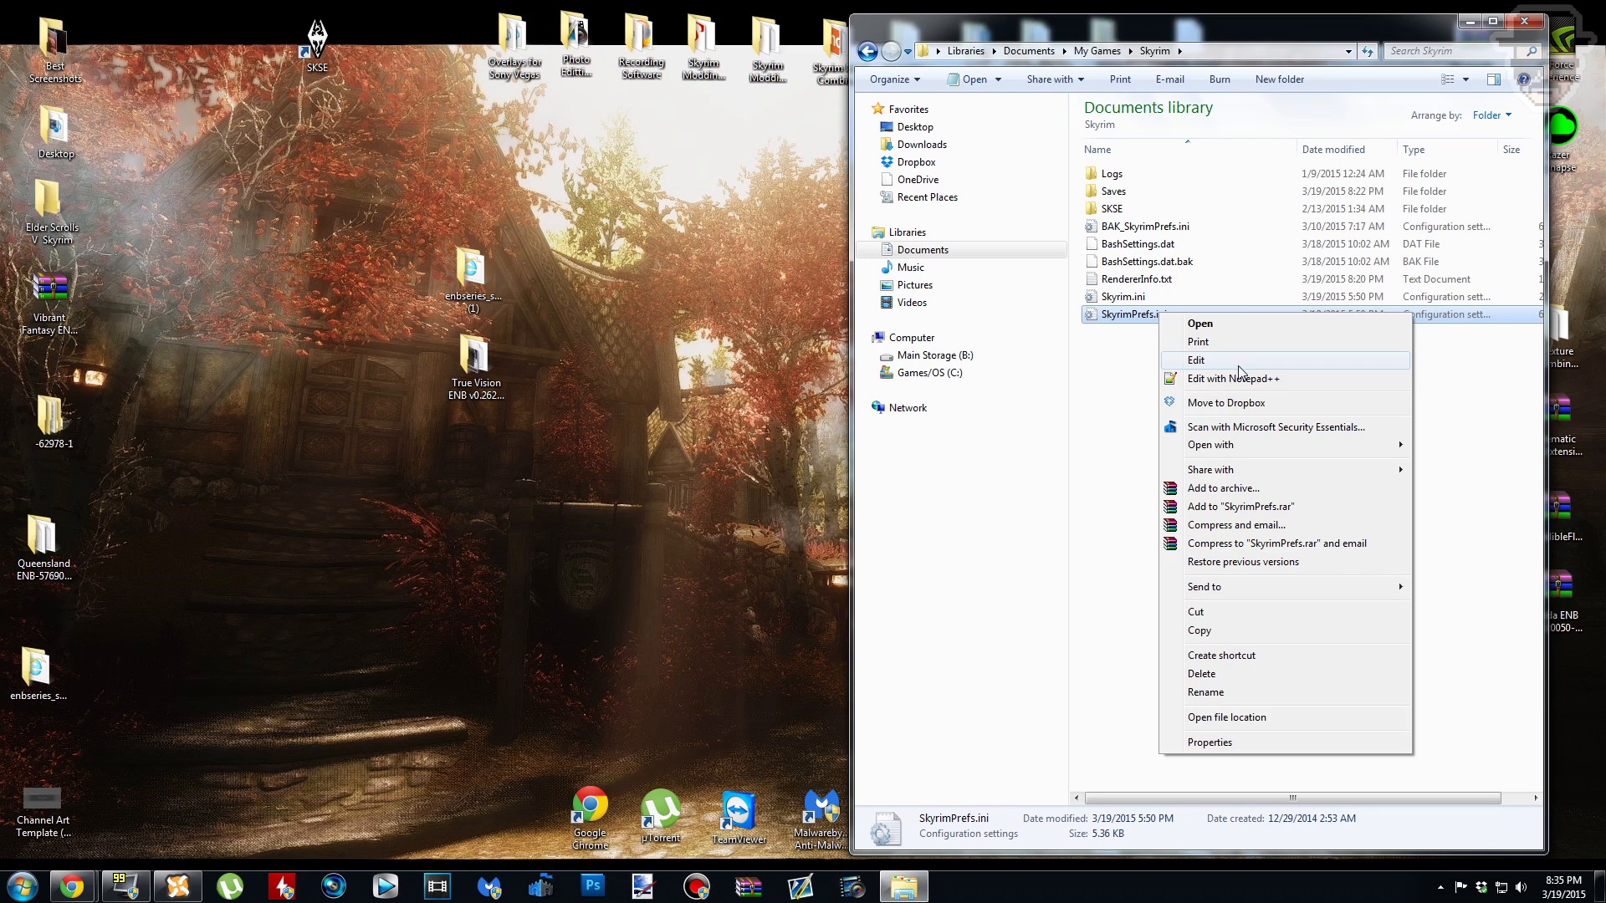
left_click(1372, 368)
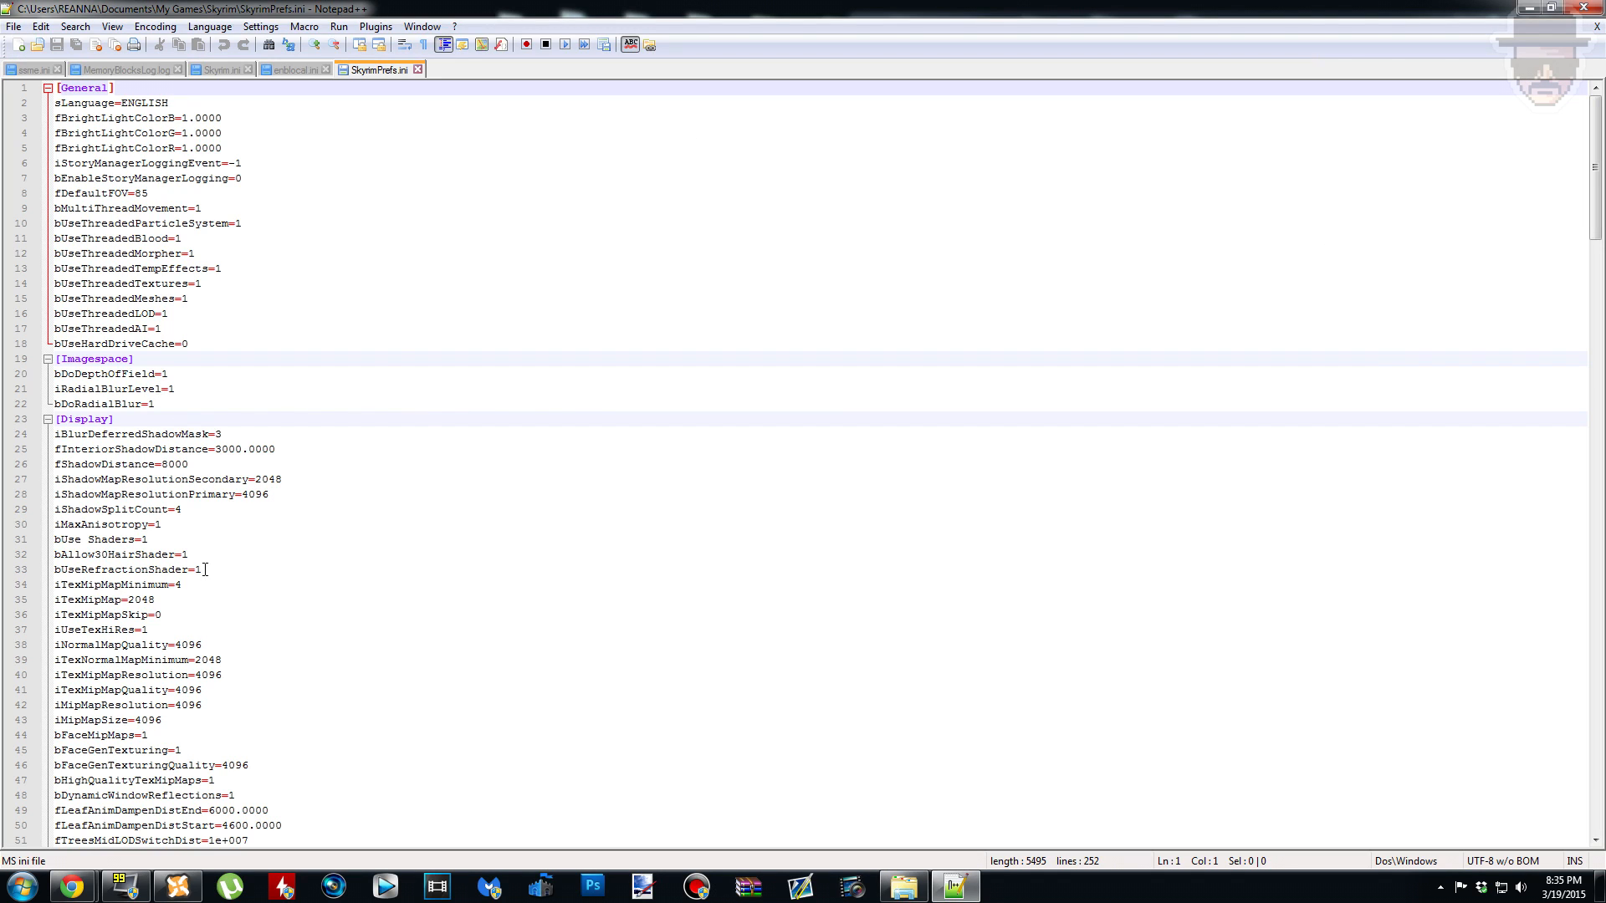
Step: Switch to the True Vision ENB page in Chrome and go to the Installation section of the mod description
mouse_move(72, 886)
left_click(77, 803)
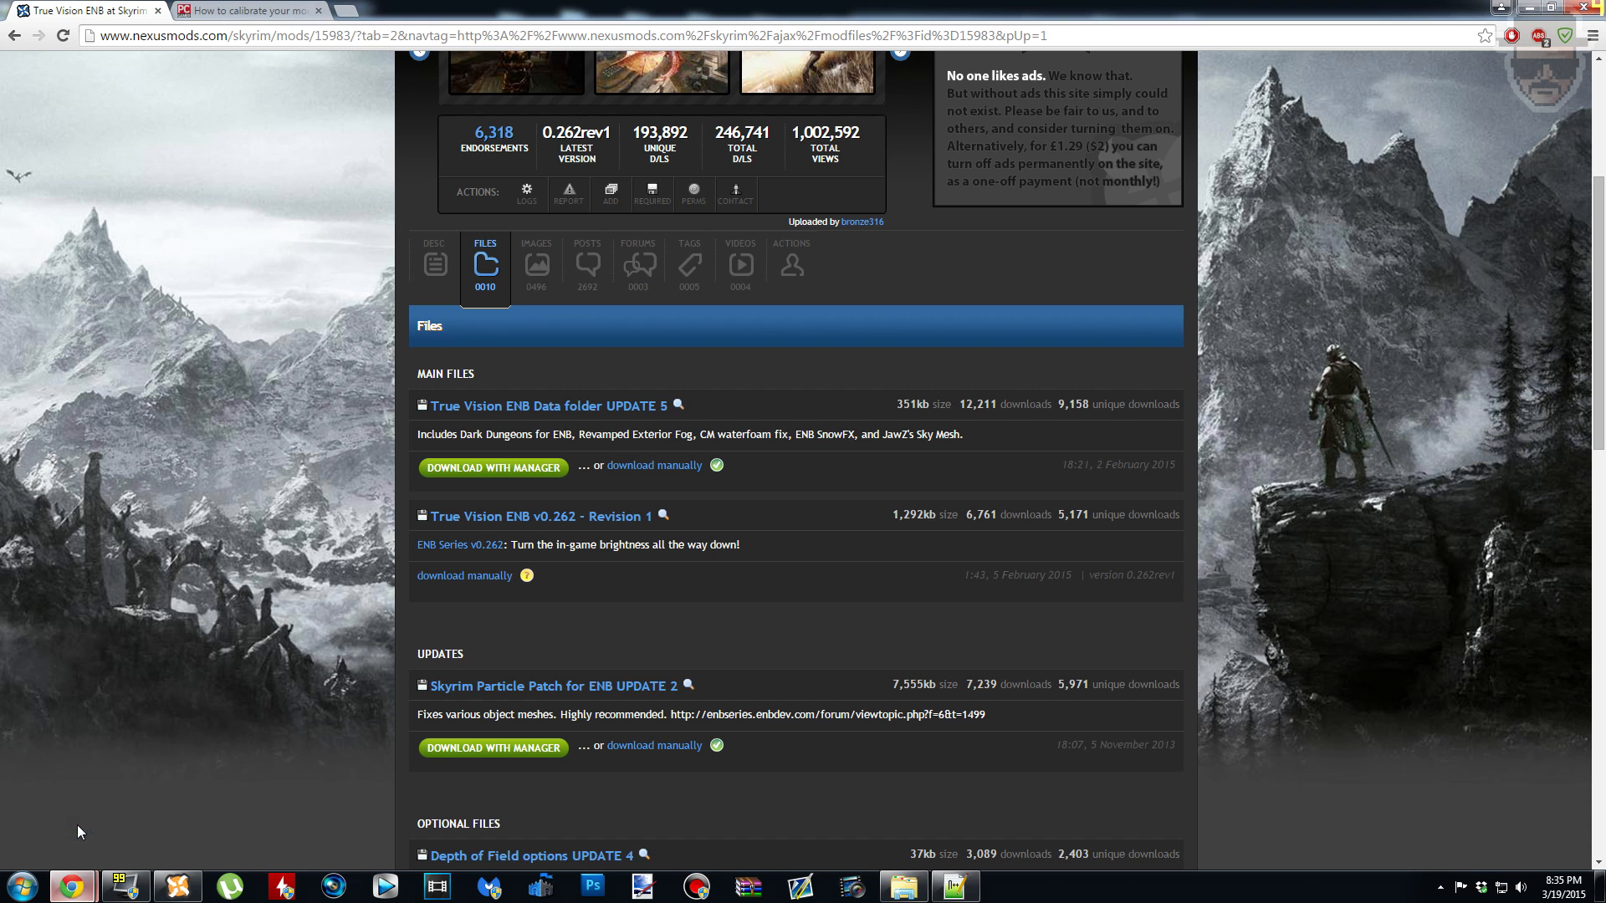
left_click(434, 265)
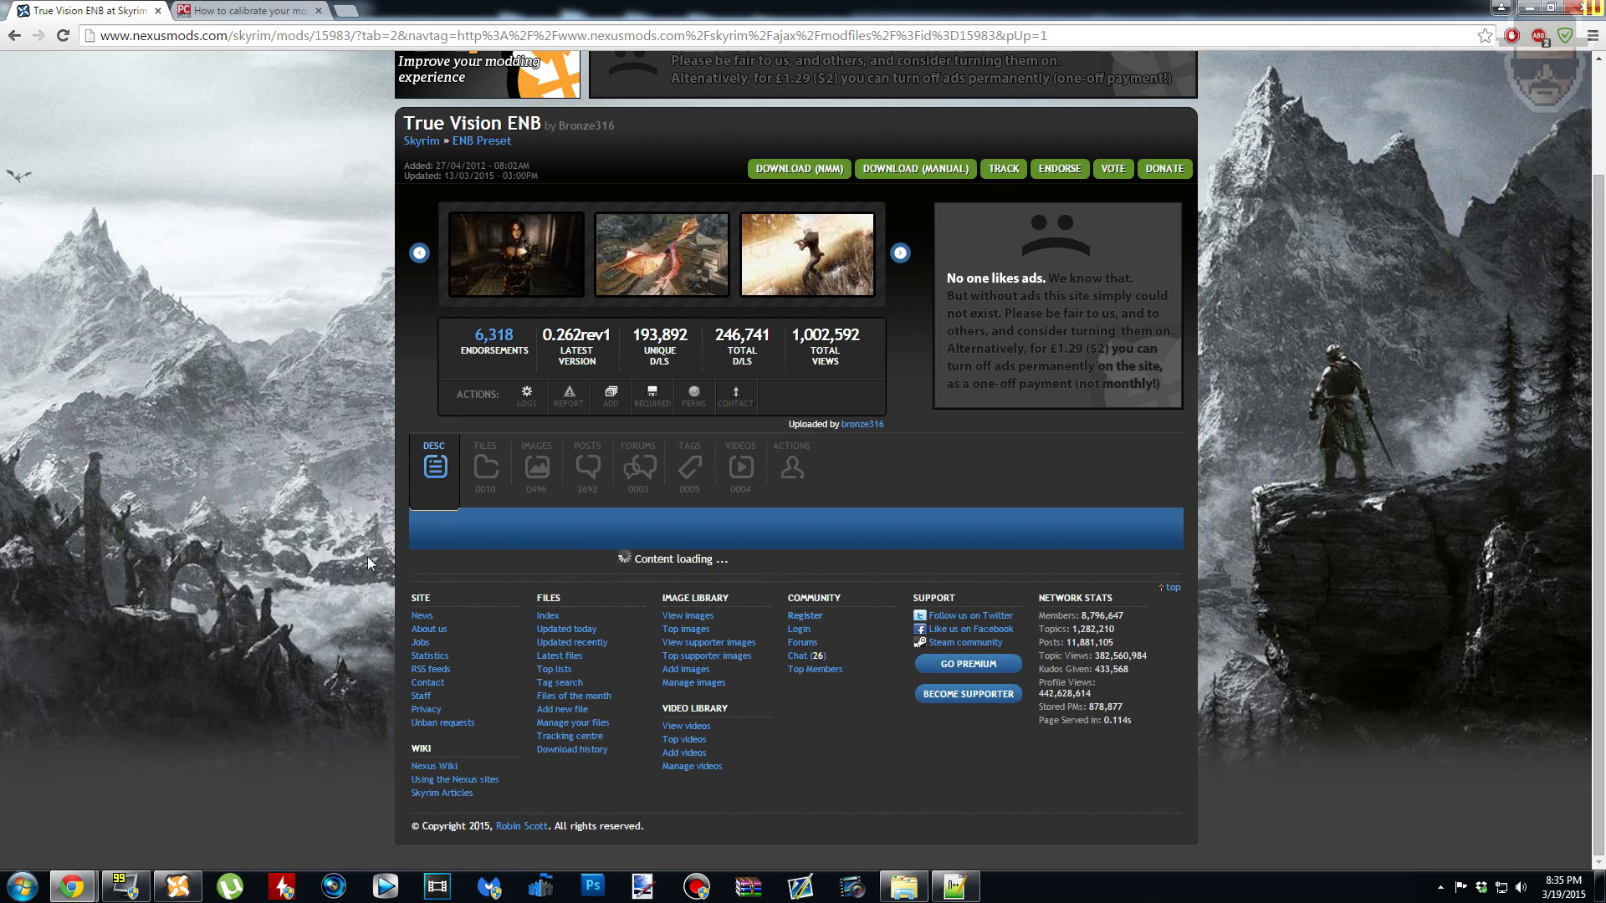
scroll(373, 546, "down", 20)
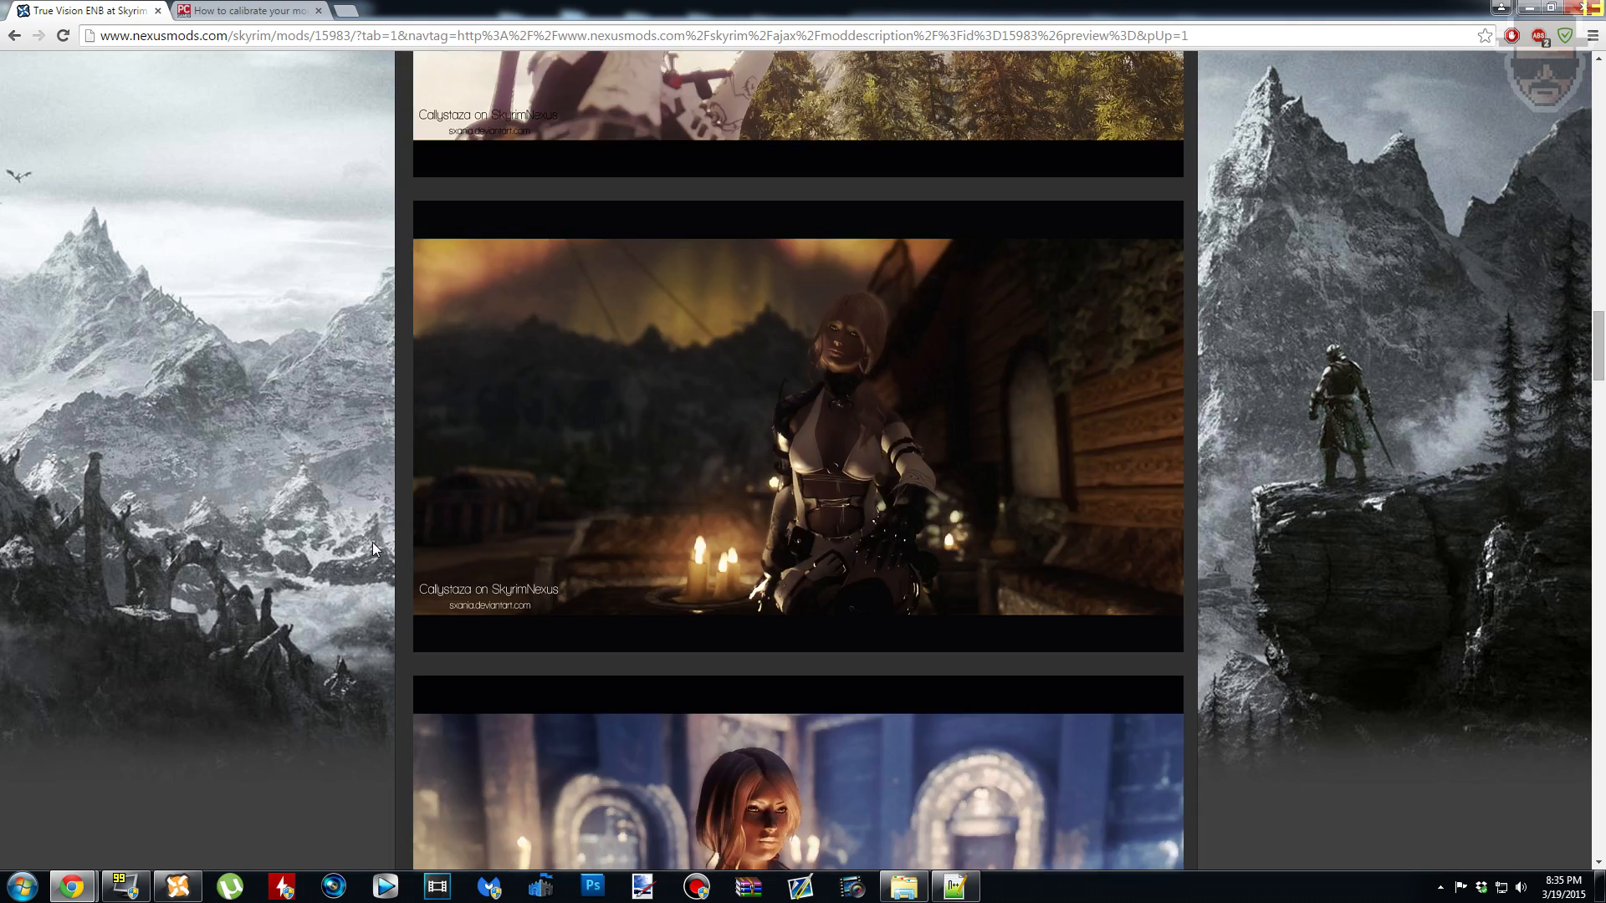
scroll(373, 542, "down", 15)
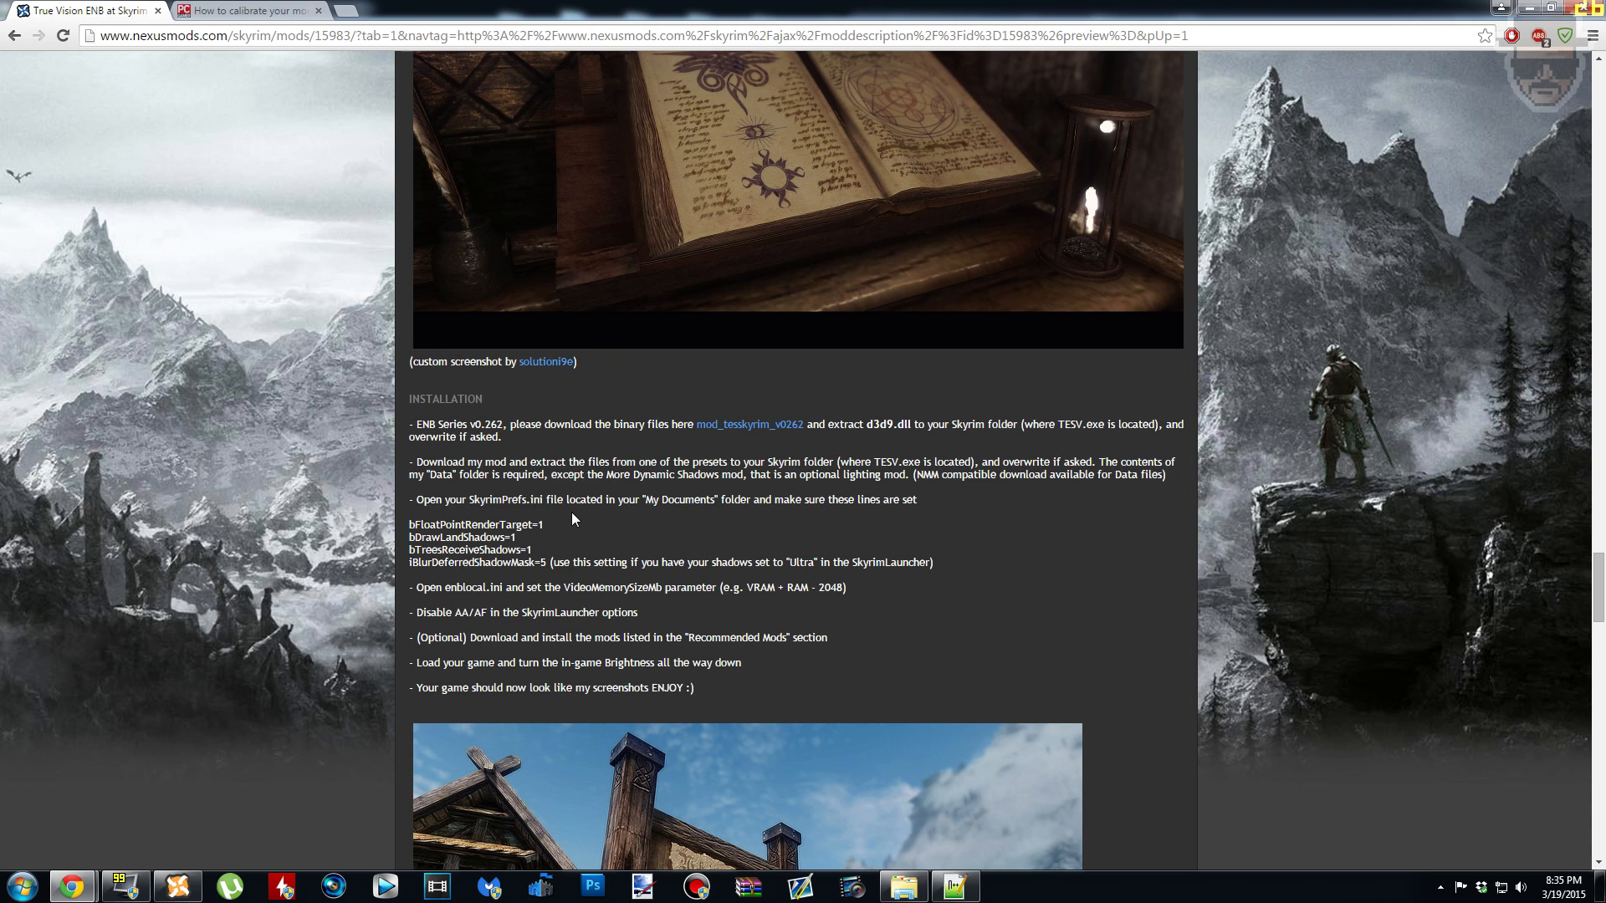
Step: Copy the setting name bFloatPointRenderTarget from the installation instructions and find it in SkyrimPrefs.ini in Notepad++ to check its value
double_click(476, 521)
key("ctrl+c")
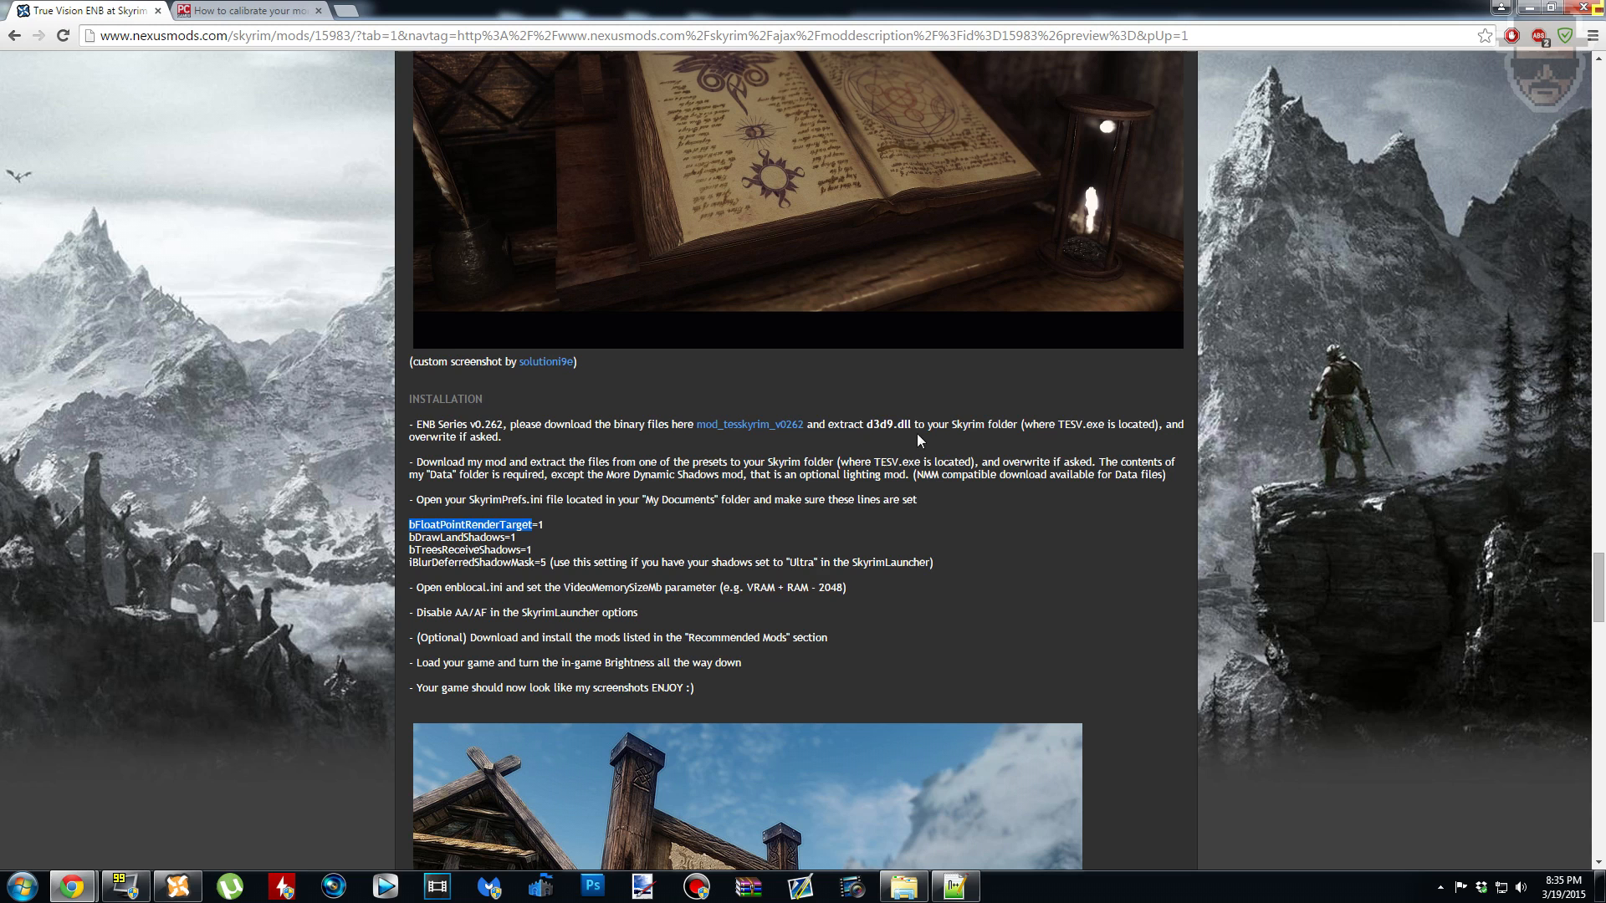
left_click(954, 887)
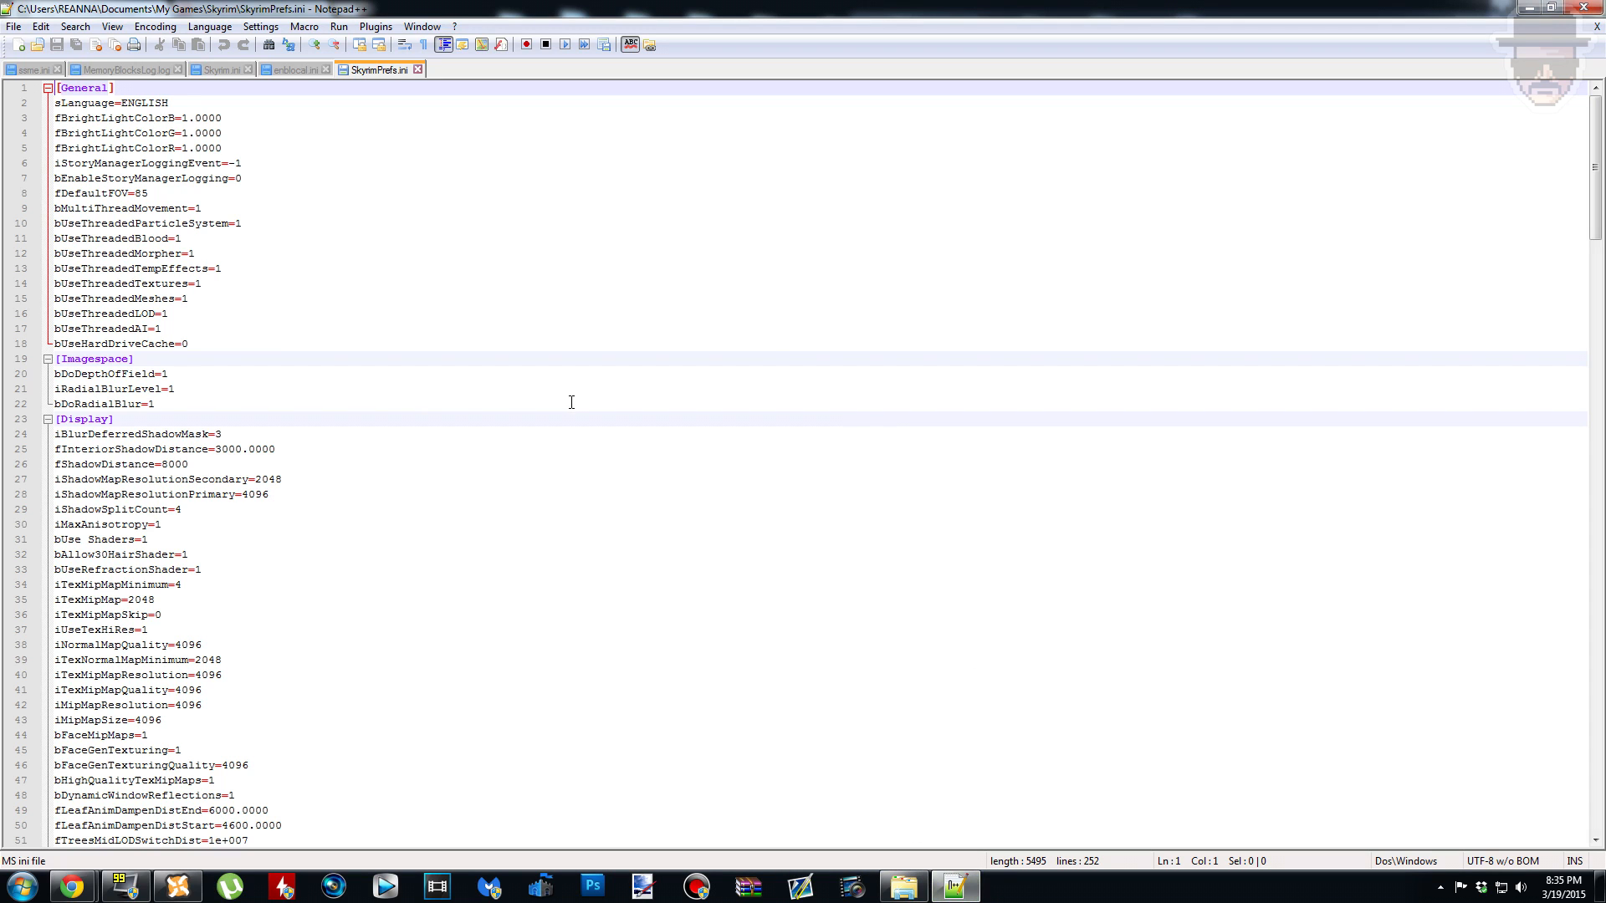
key("ctrl+f")
key("ctrl+v")
left_click(970, 368)
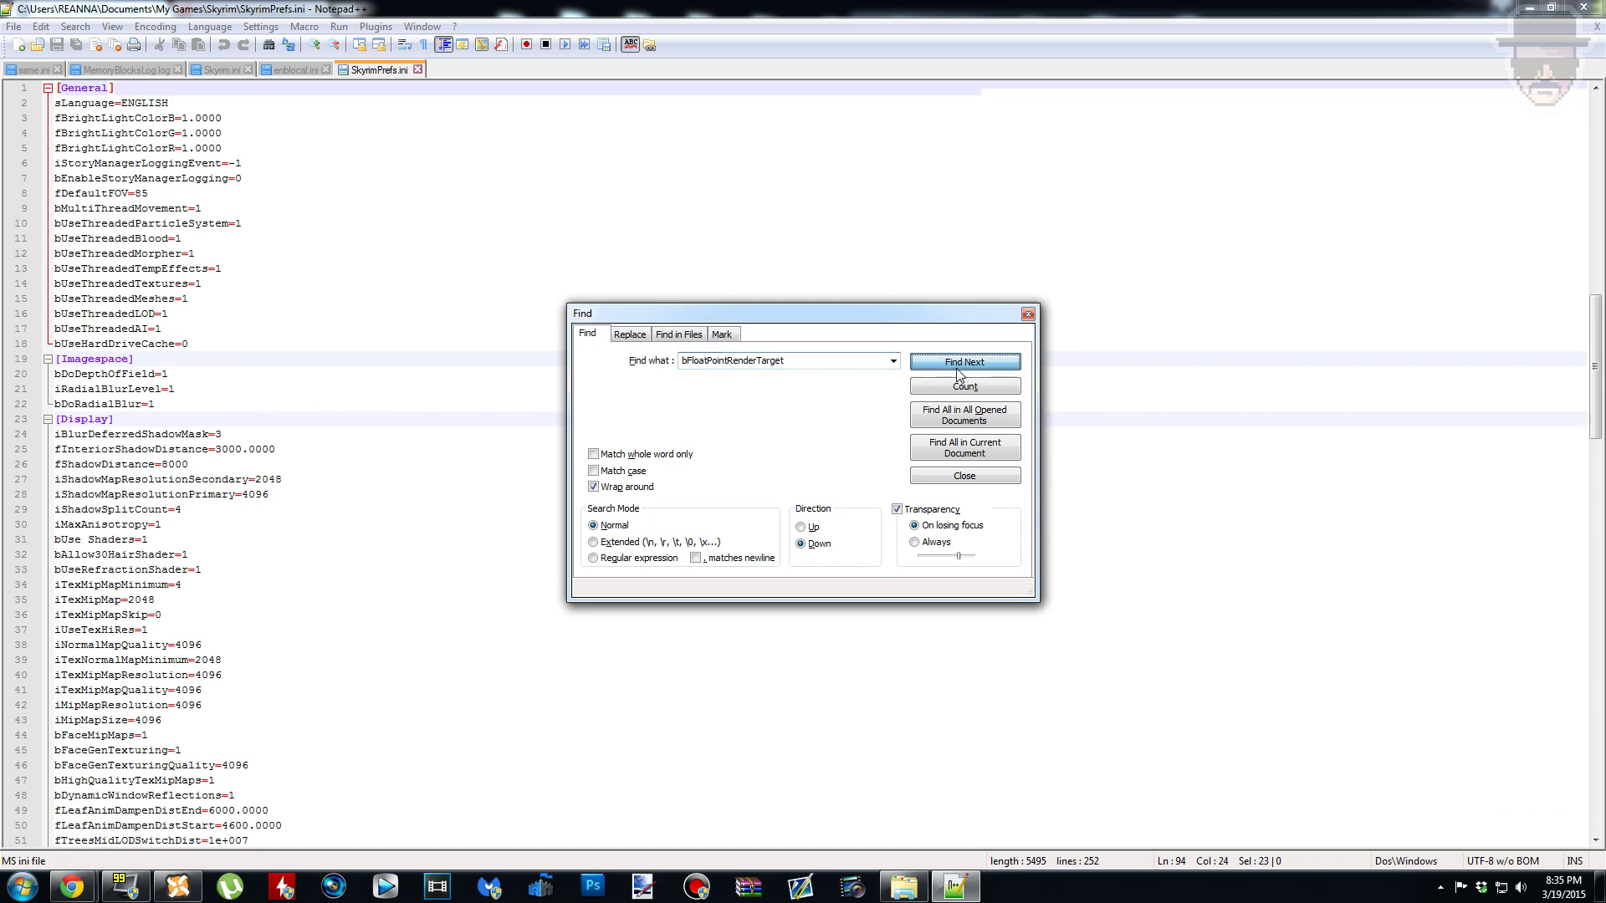
left_click(1027, 314)
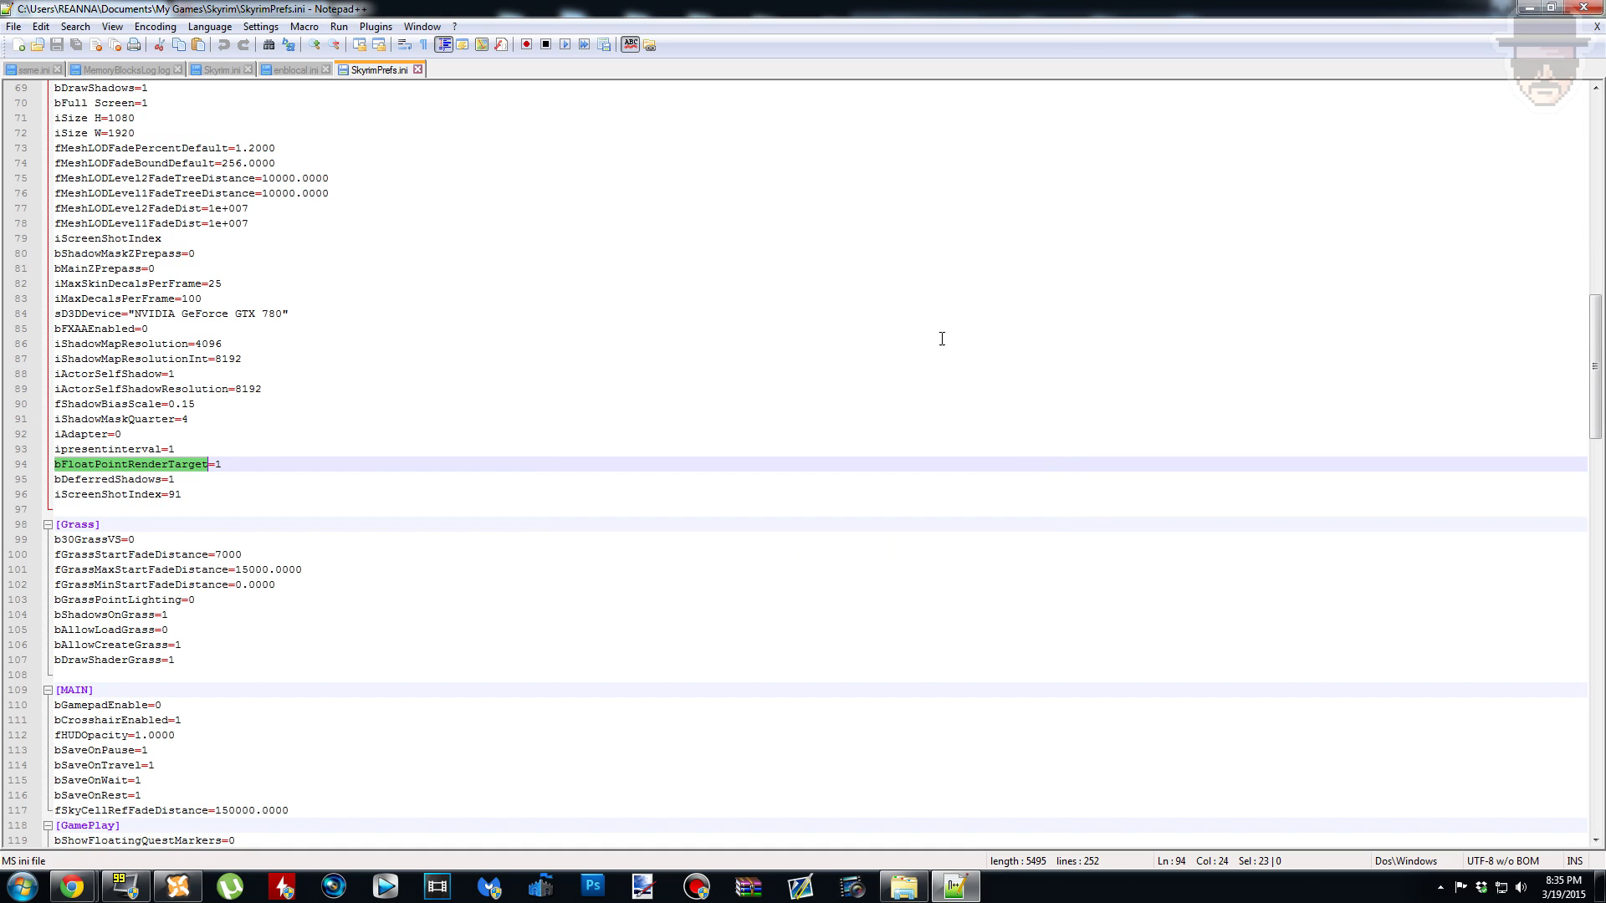
left_click(233, 465)
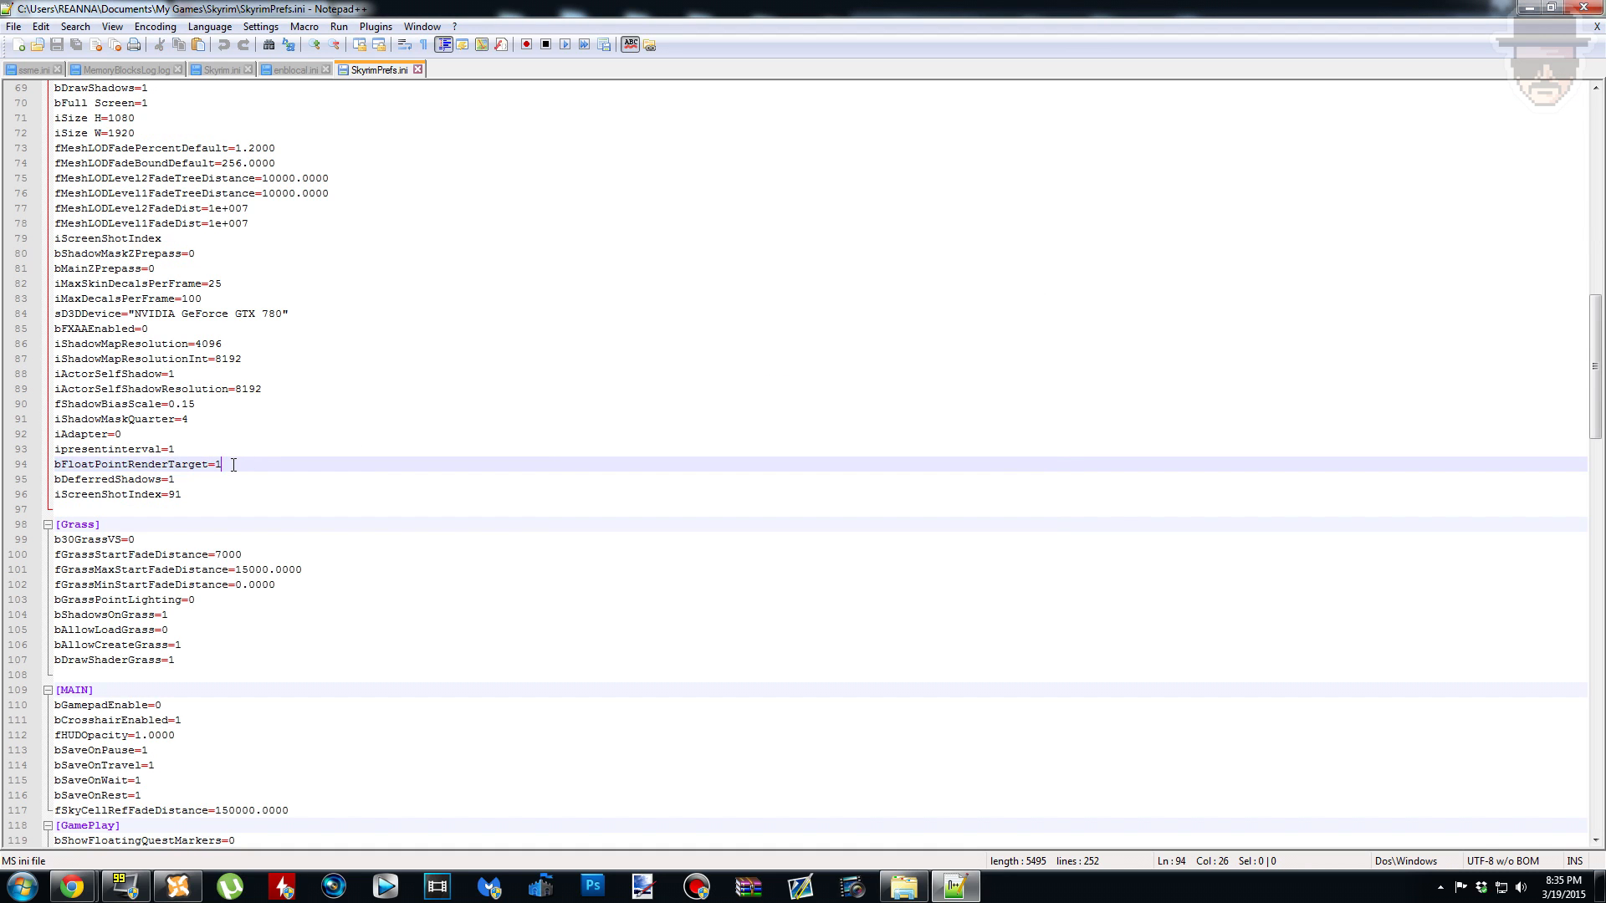
Step: Copy the setting name bDrawLandShadows from the mod page in Chrome and find it in SkyrimPrefs.ini in Notepad++
left_click(71, 886)
left_click(108, 816)
double_click(439, 536)
key("ctrl+c")
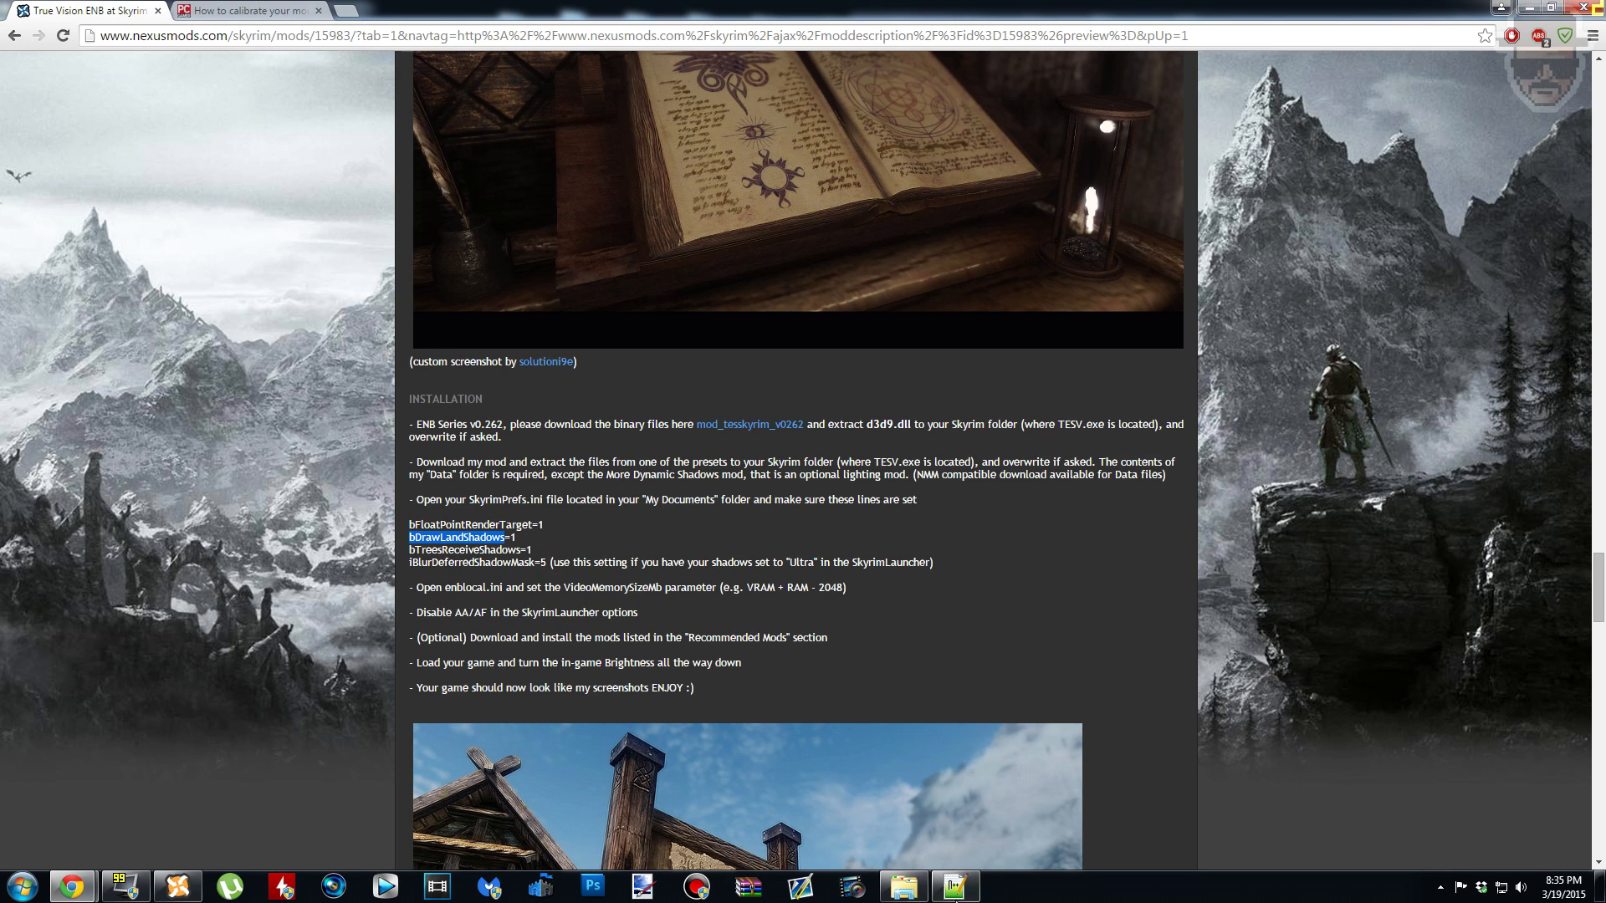
left_click(952, 886)
key("ctrl+f")
key("ctrl+v")
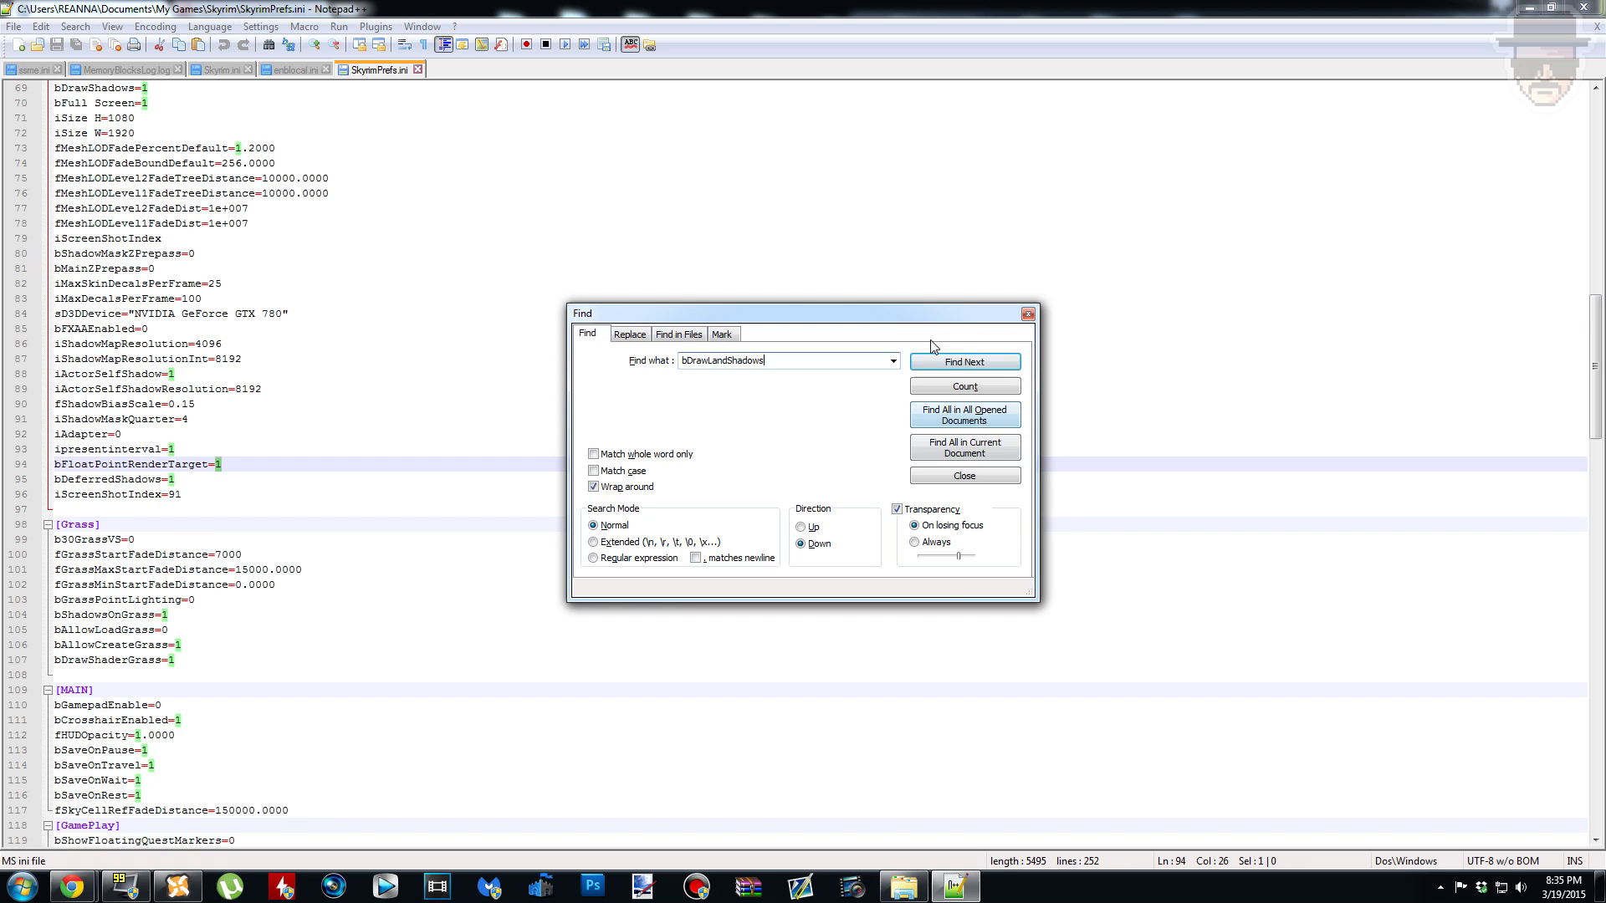
left_click(958, 368)
left_click(1029, 313)
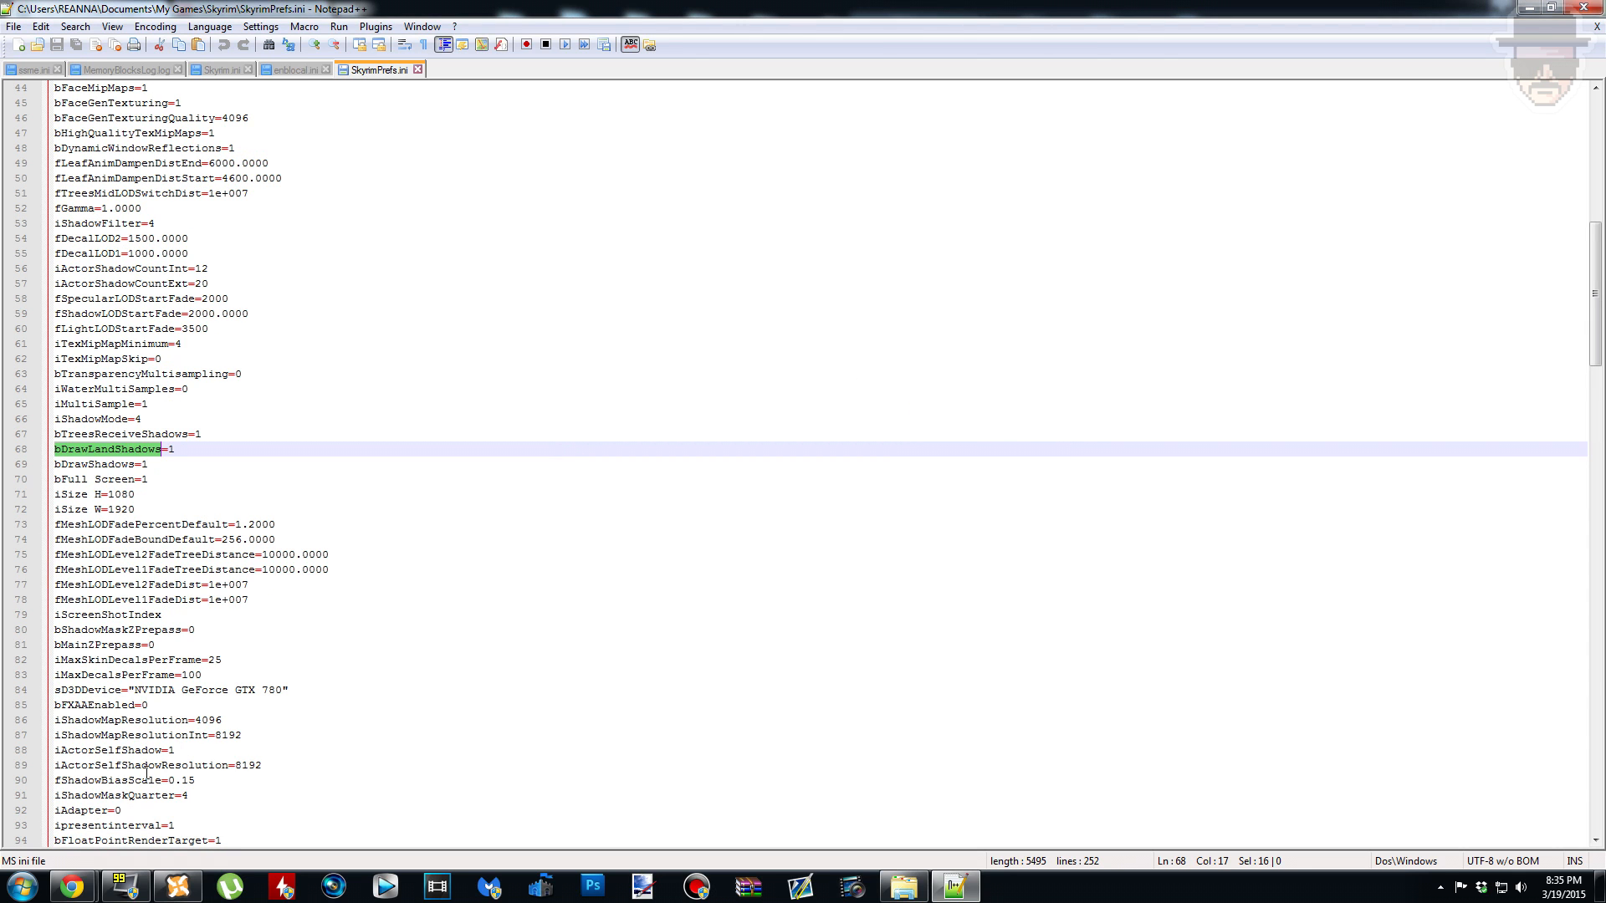
Step: Copy the setting name bTreesReceiveShadows from the mod page in Chrome and find it in SkyrimPrefs.ini in Notepad++
mouse_move(71, 887)
left_click(109, 794)
double_click(435, 549)
key("ctrl+c")
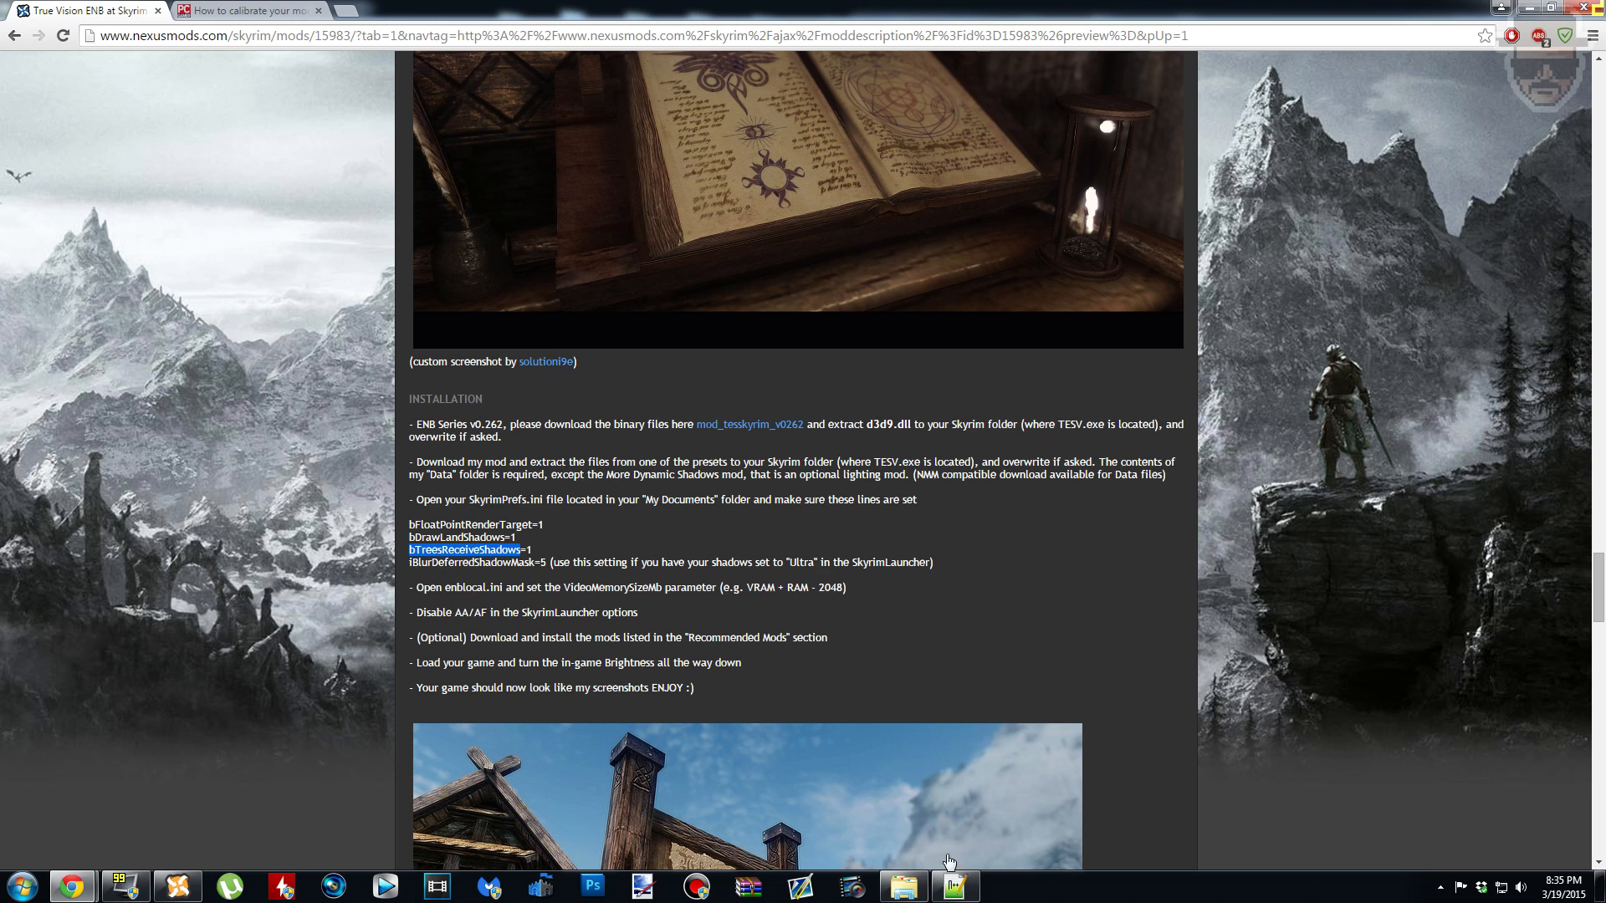
left_click(954, 887)
key("ctrl+f")
key("ctrl+v")
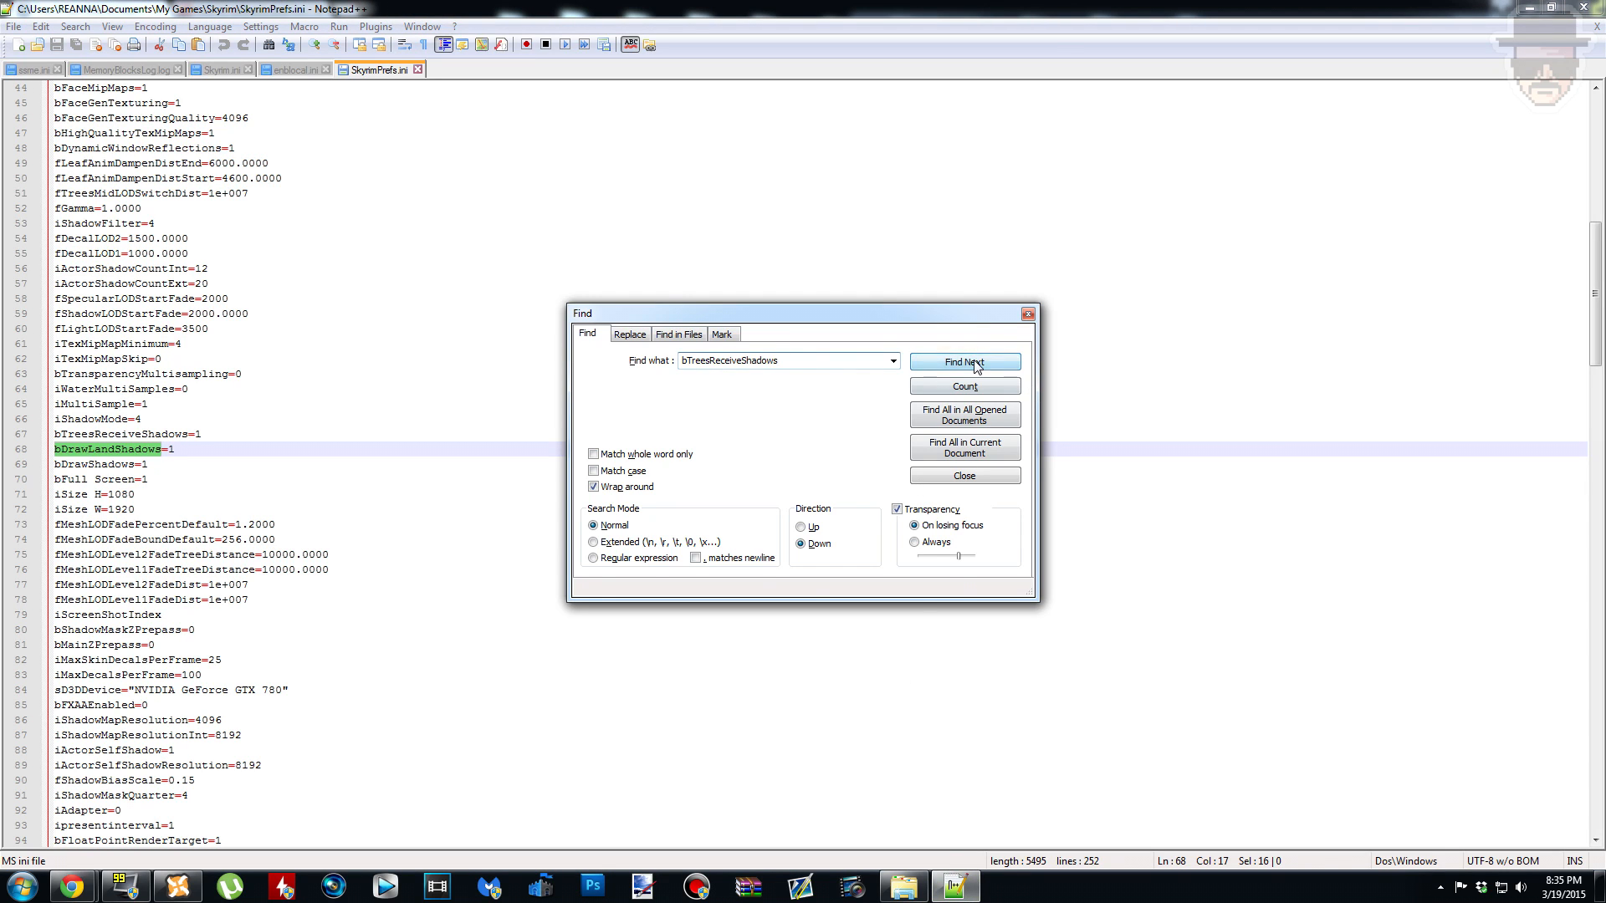
left_click(965, 361)
left_click(1028, 314)
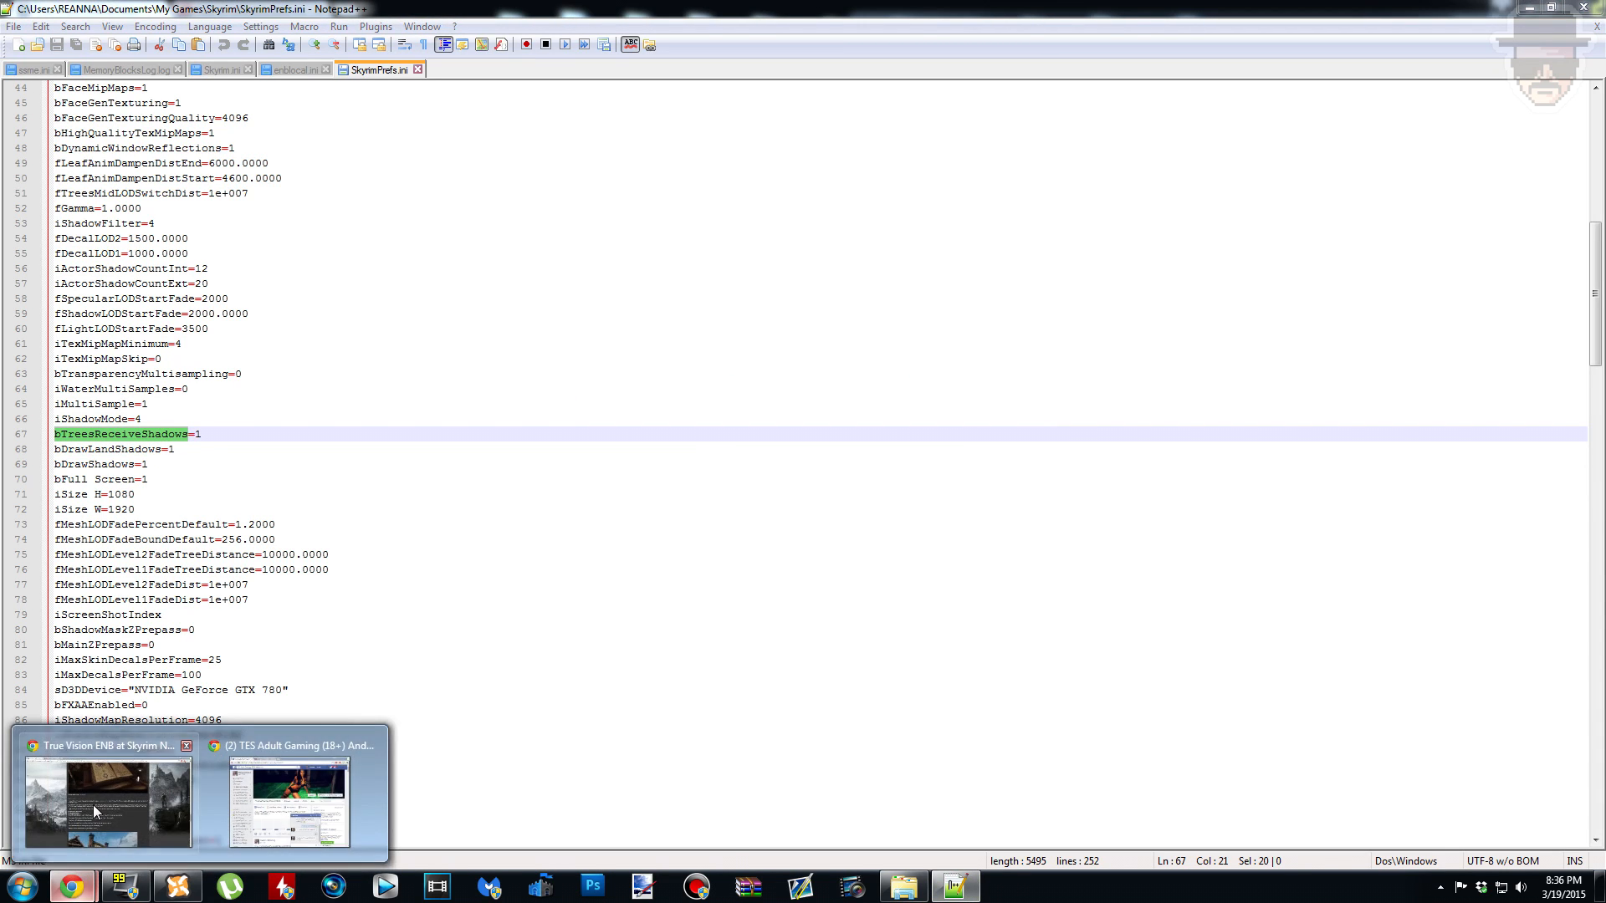
Step: Read the Ultra shadows note on the mod page in Chrome, copy iBlurDeferredShadowMask and find that setting in SkyrimPrefs.ini in Notepad++
left_click(117, 782)
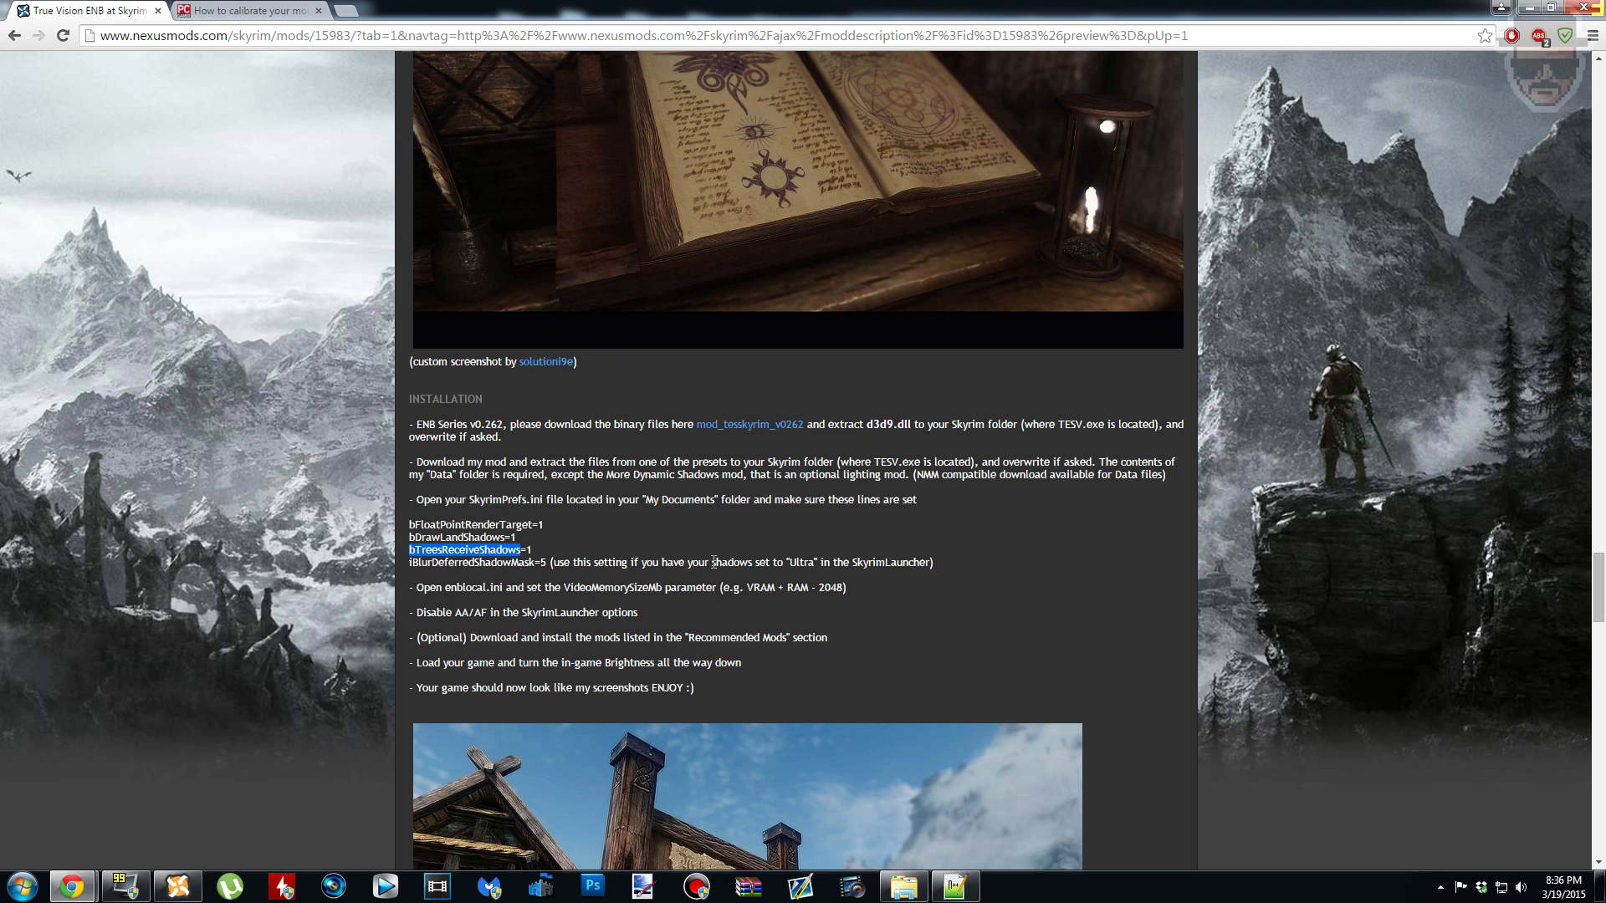
left_click_drag(786, 559, 932, 559)
left_click(866, 554)
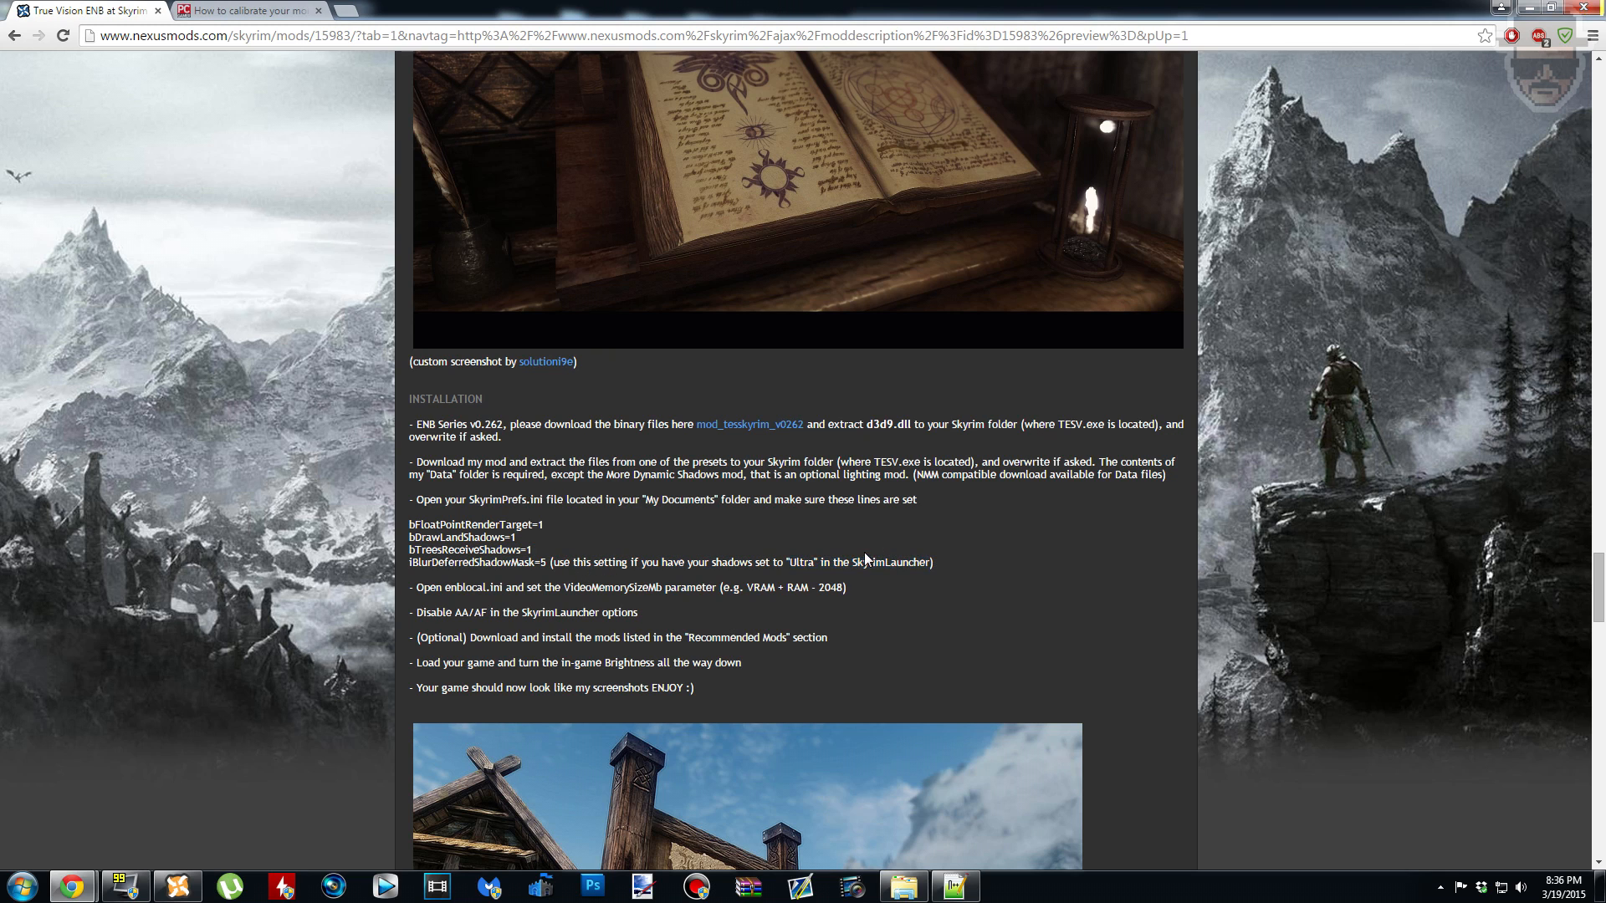
double_click(436, 564)
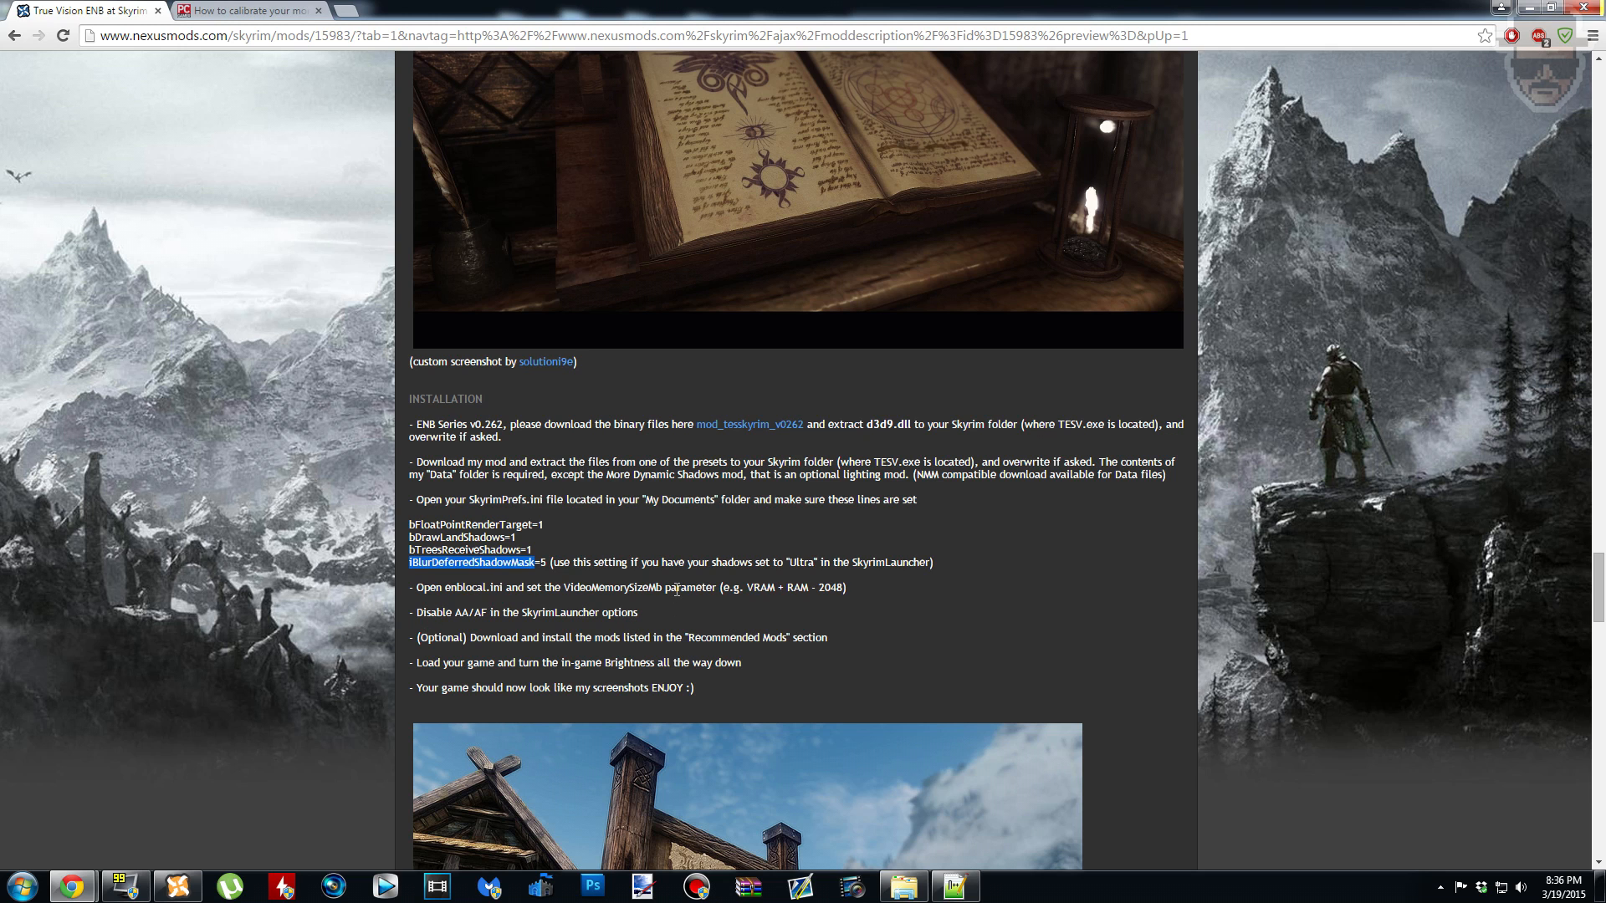
left_click(954, 886)
key("ctrl+f")
key("ctrl+v")
left_click(964, 362)
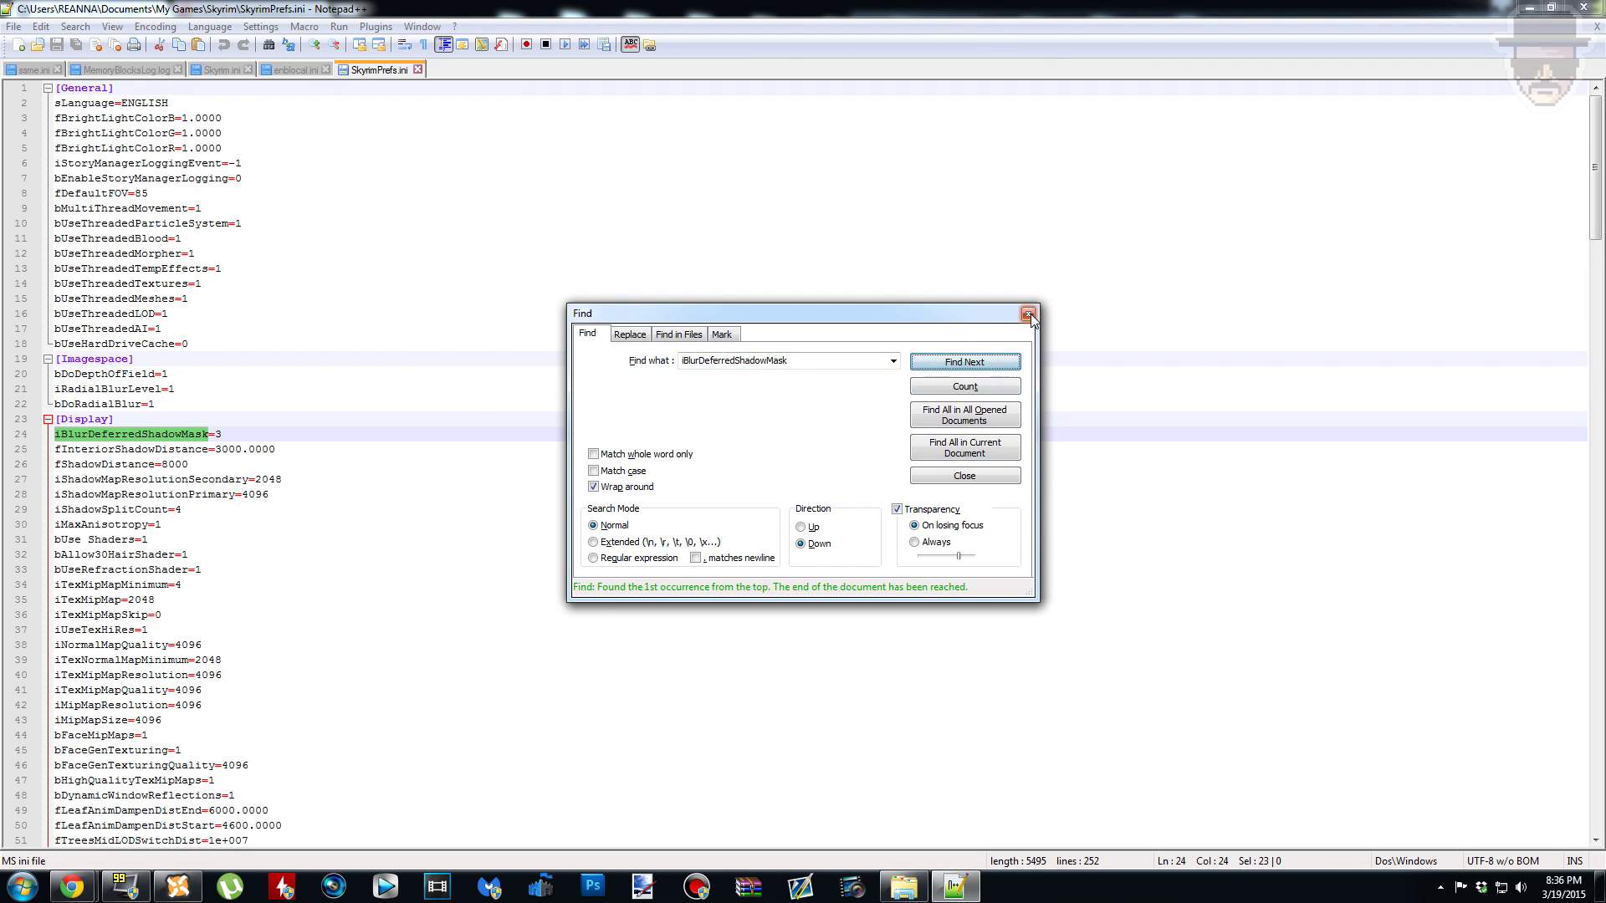
left_click(1027, 313)
Step: Set iBlurDeferredShadowMask to 5 in SkyrimPrefs.ini and save the file
left_click(319, 440)
key("BackSpace")
type("5")
key("Escape")
scroll(211, 494, "down", 7)
scroll(167, 519, "up", 7)
left_click(14, 25)
left_click(42, 119)
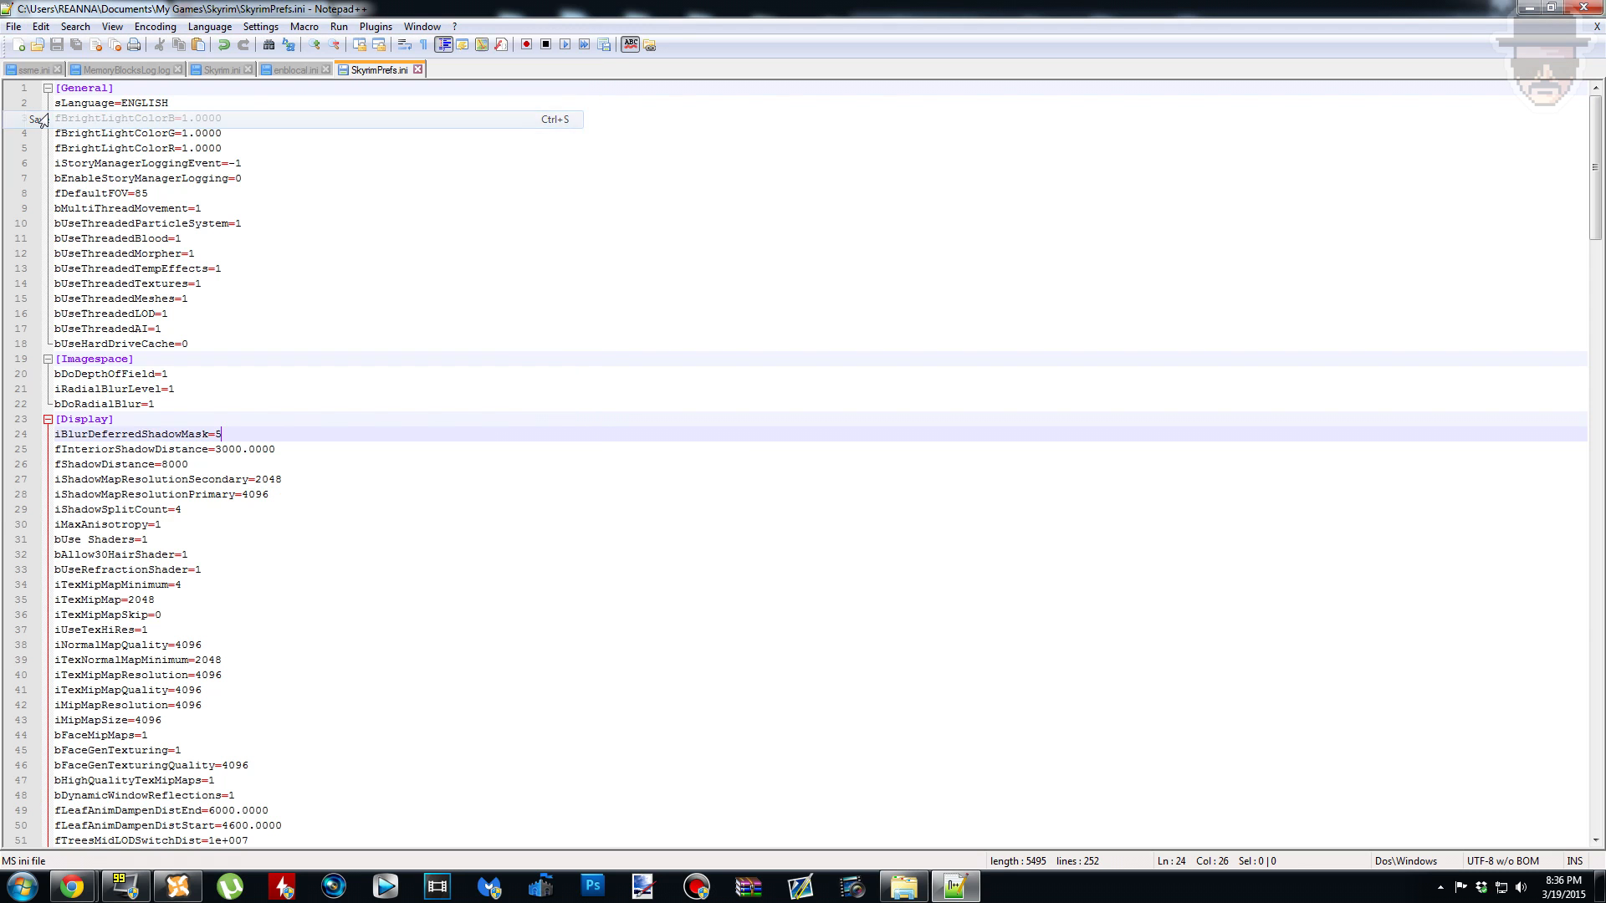
Step: Close SkyrimPrefs.ini and all other open files, and close Notepad++
left_click(417, 70)
left_click(327, 69)
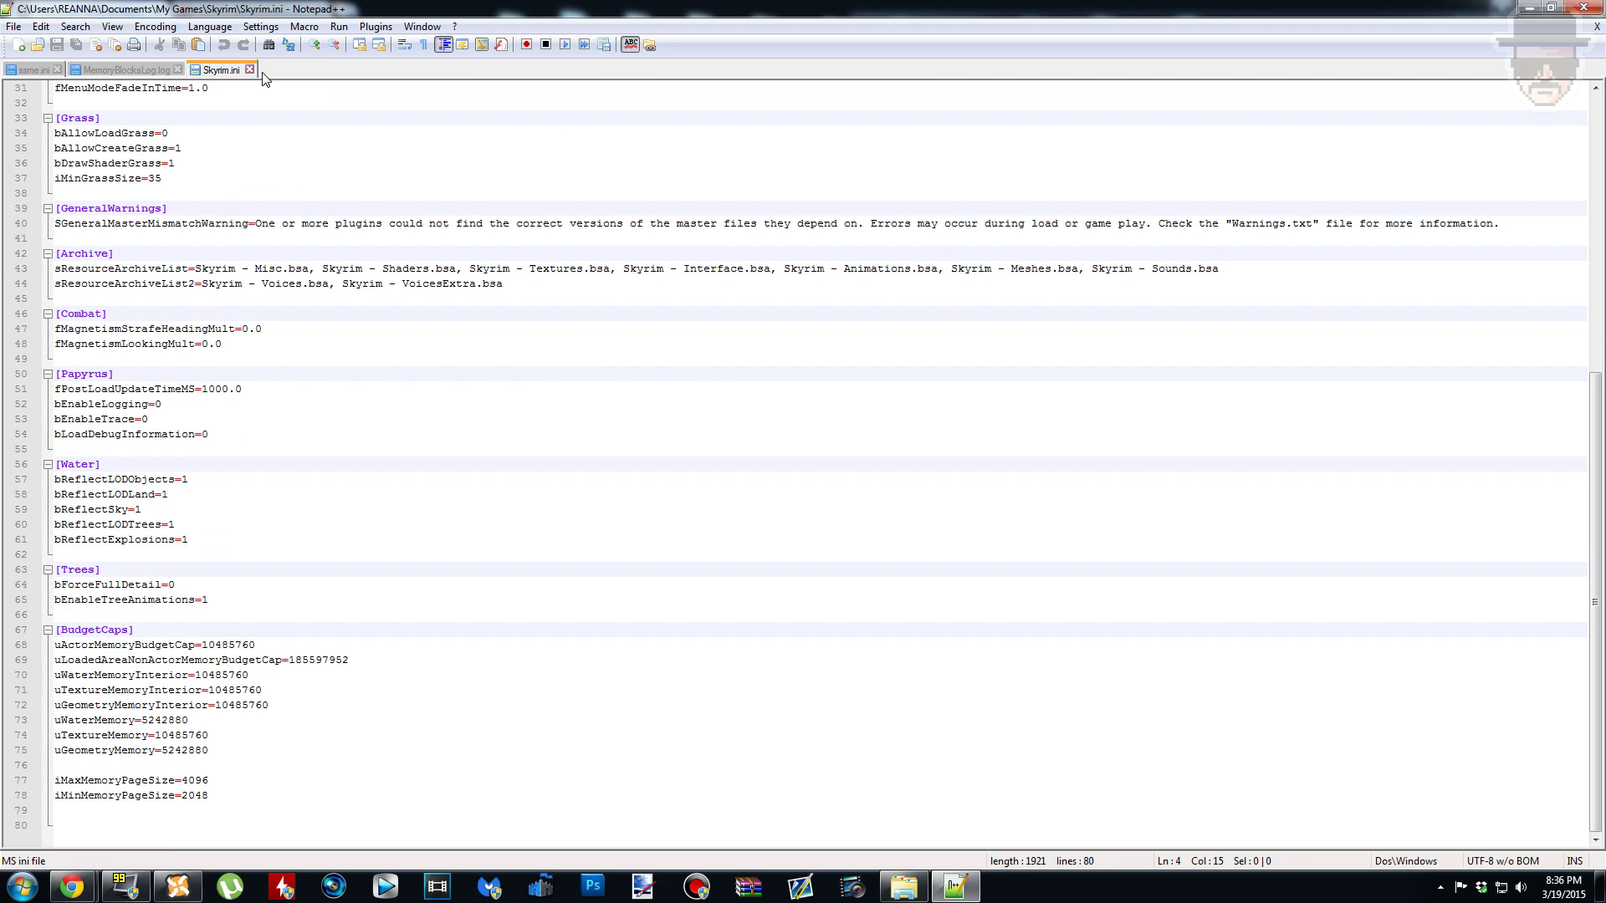
left_click(248, 70)
left_click(179, 70)
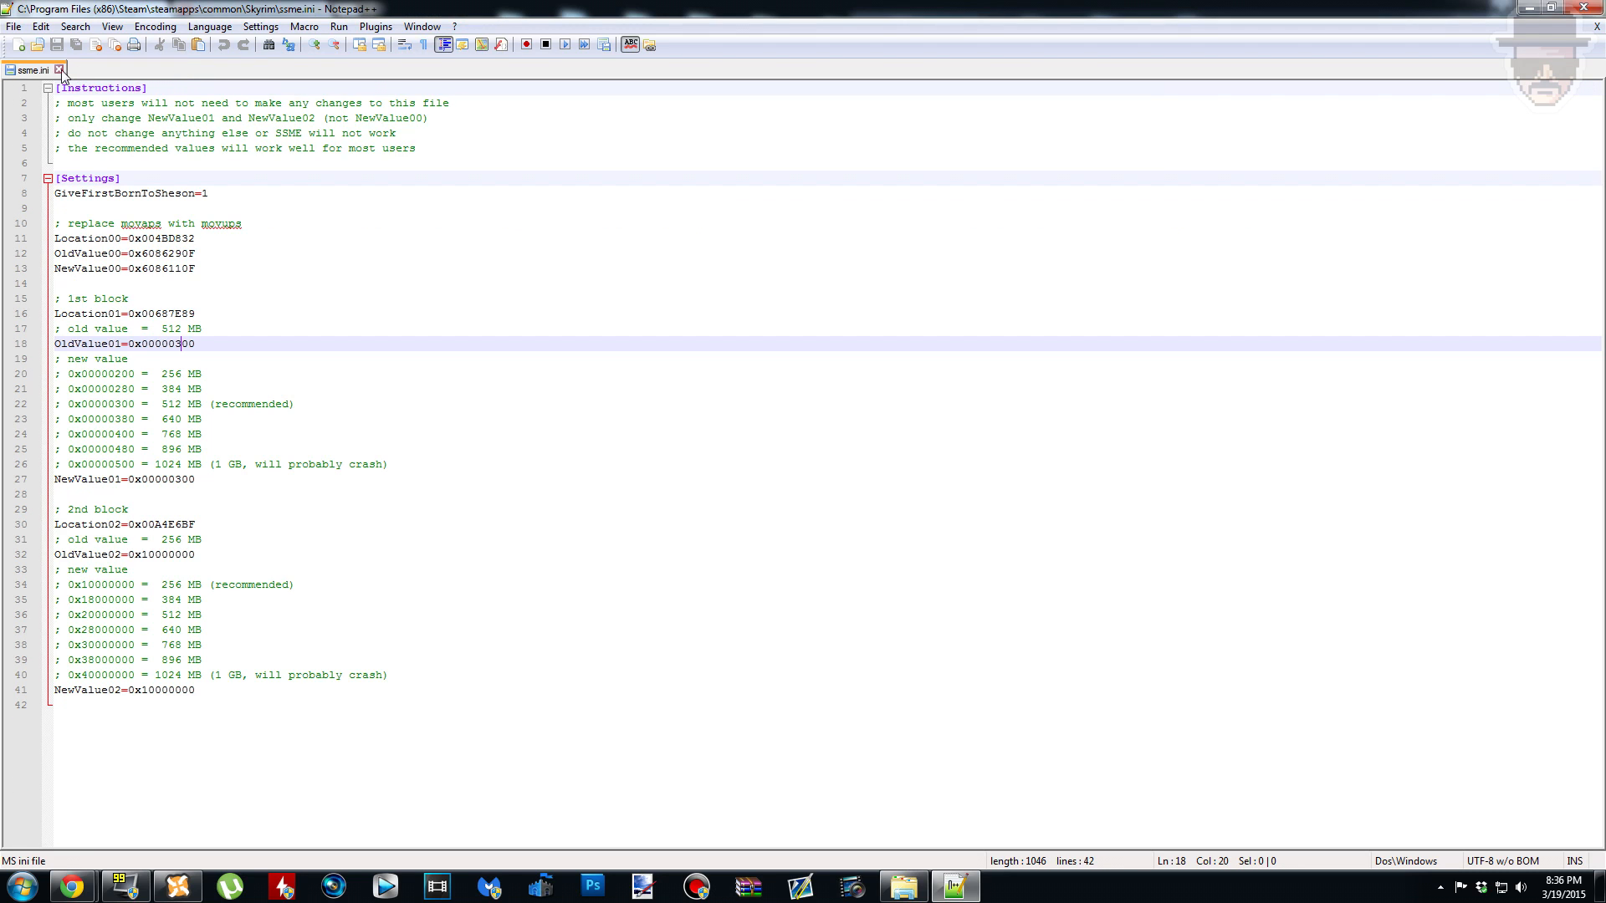
left_click(57, 70)
left_click(1539, 8)
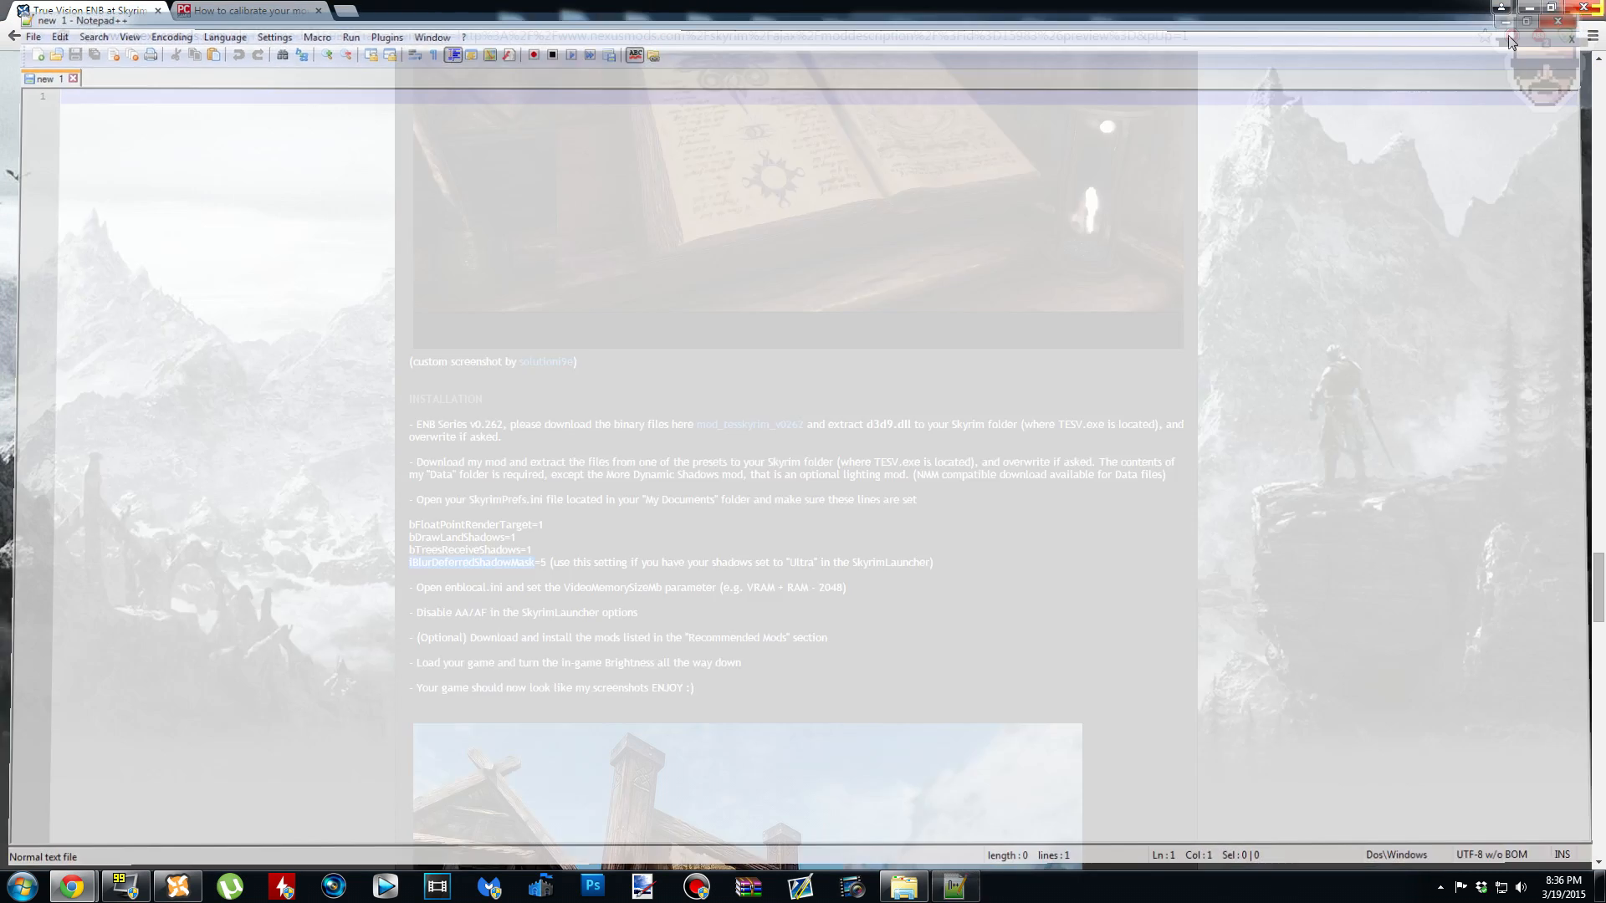
Step: Minimize the browser with the installation instructions and close the My Games Skyrim folder window
left_click(610, 591)
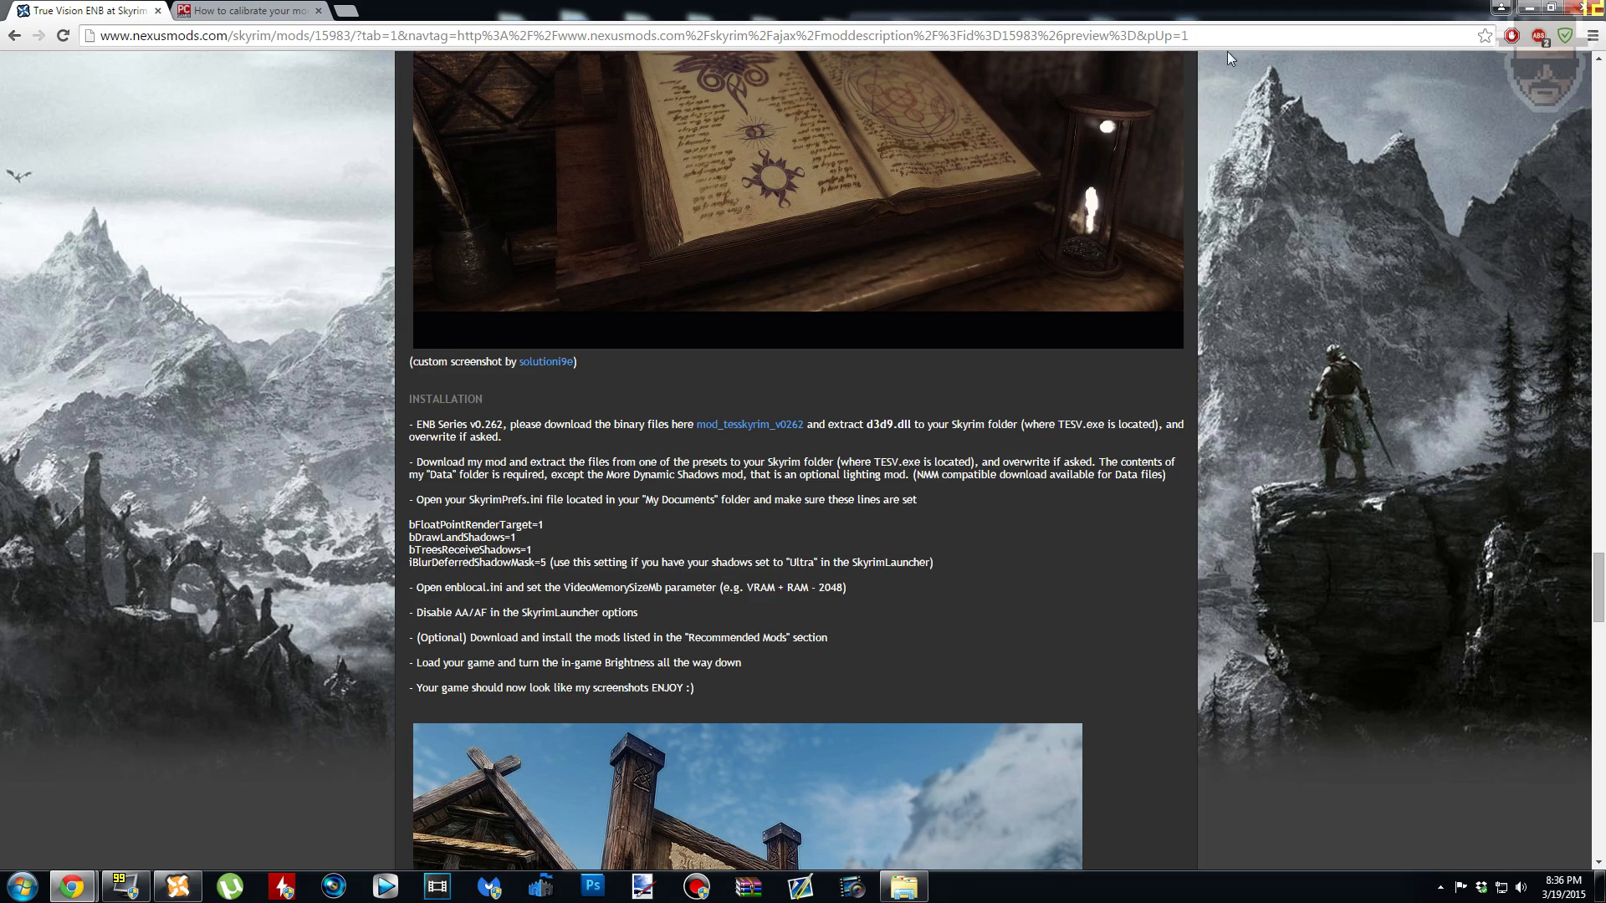
left_click(1528, 8)
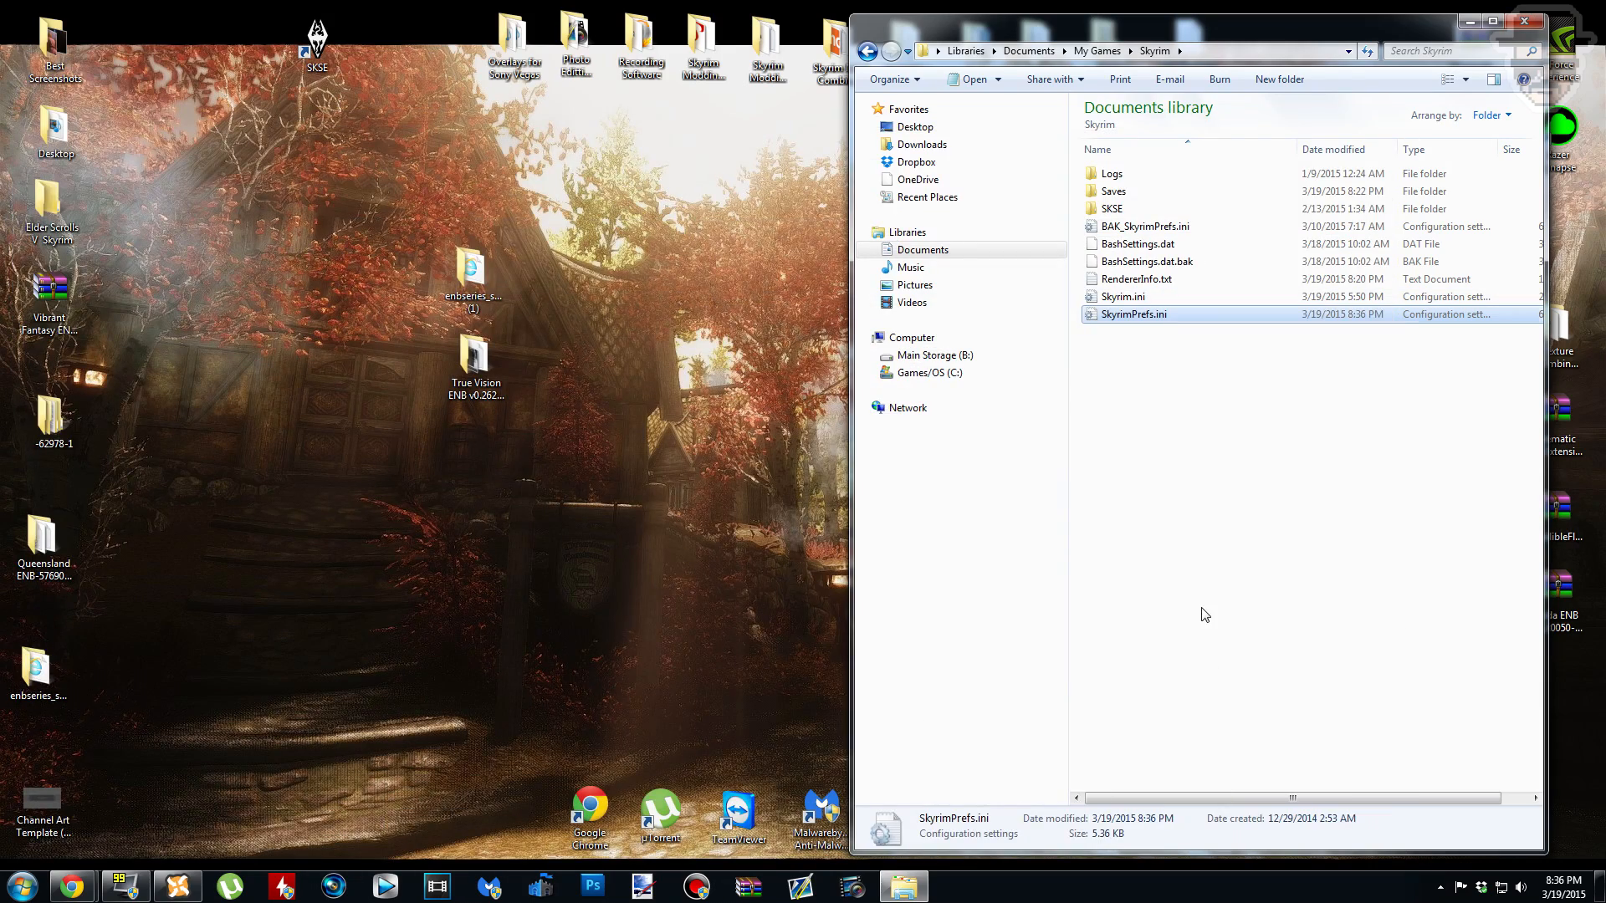
left_click(1524, 21)
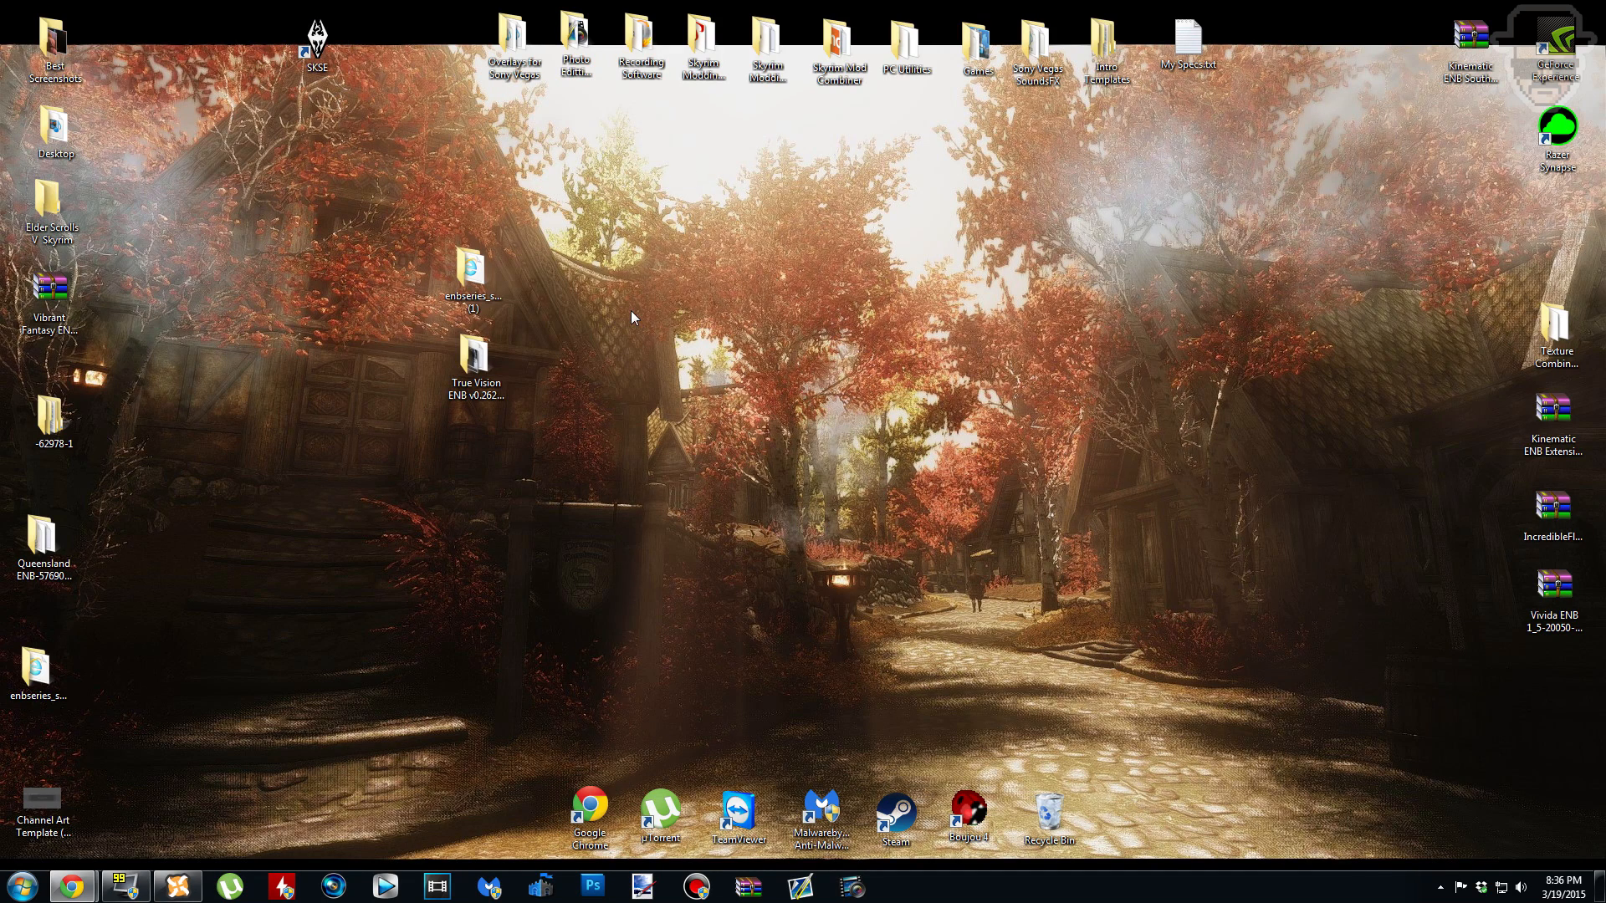
Step: Open the file location of the SKSE desktop shortcut and select enblocal.ini in the Skyrim game folder
left_click(318, 42)
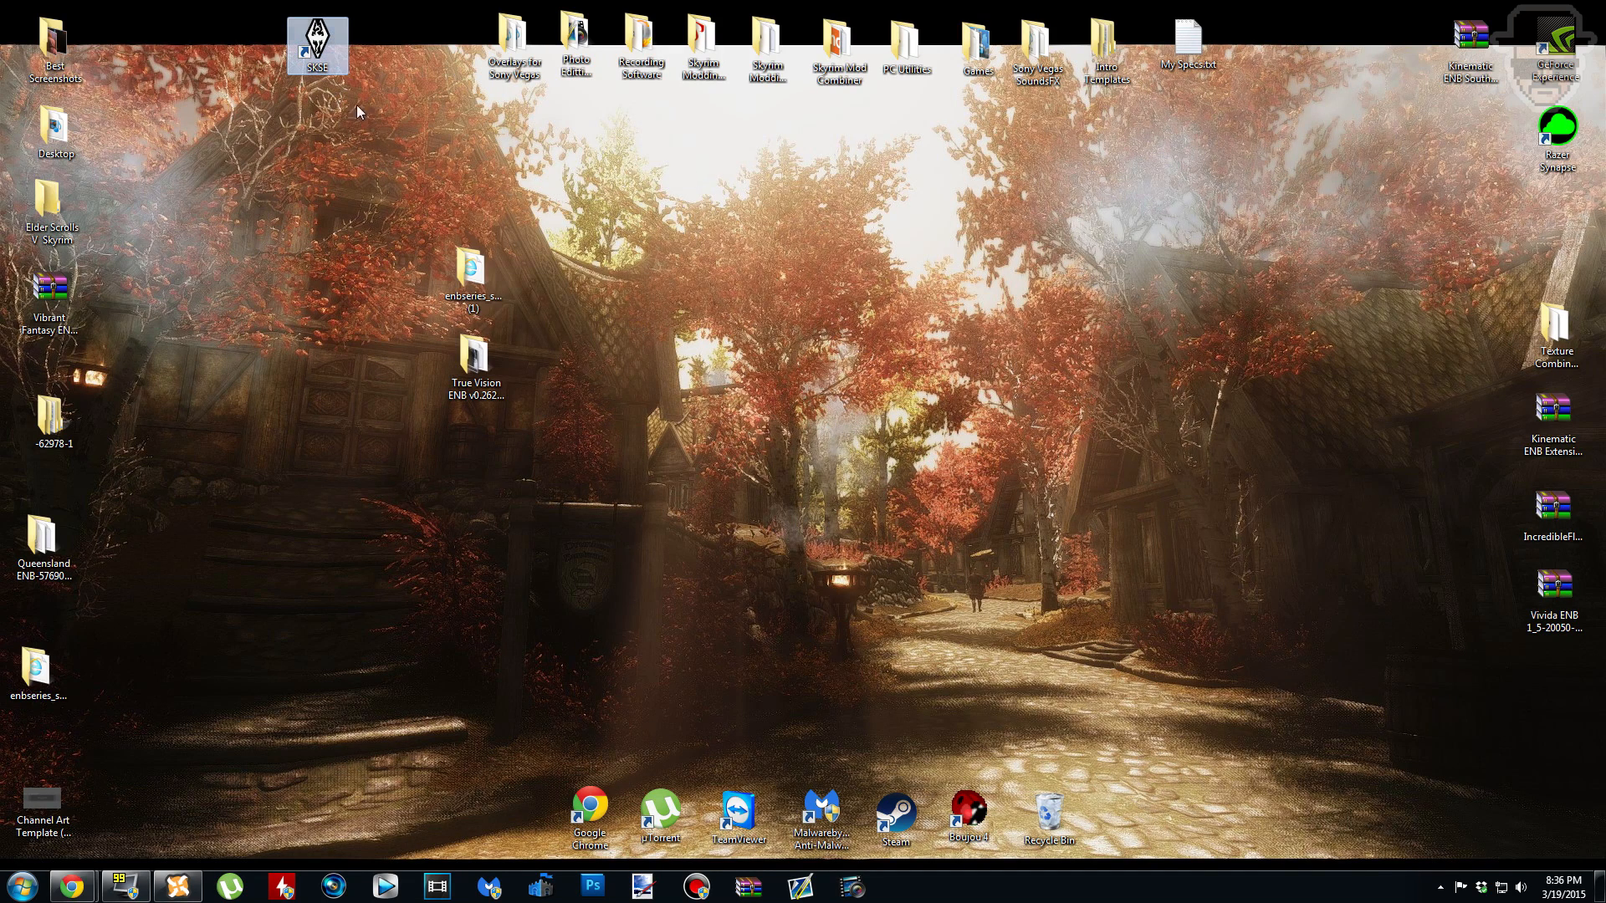
right_click(317, 38)
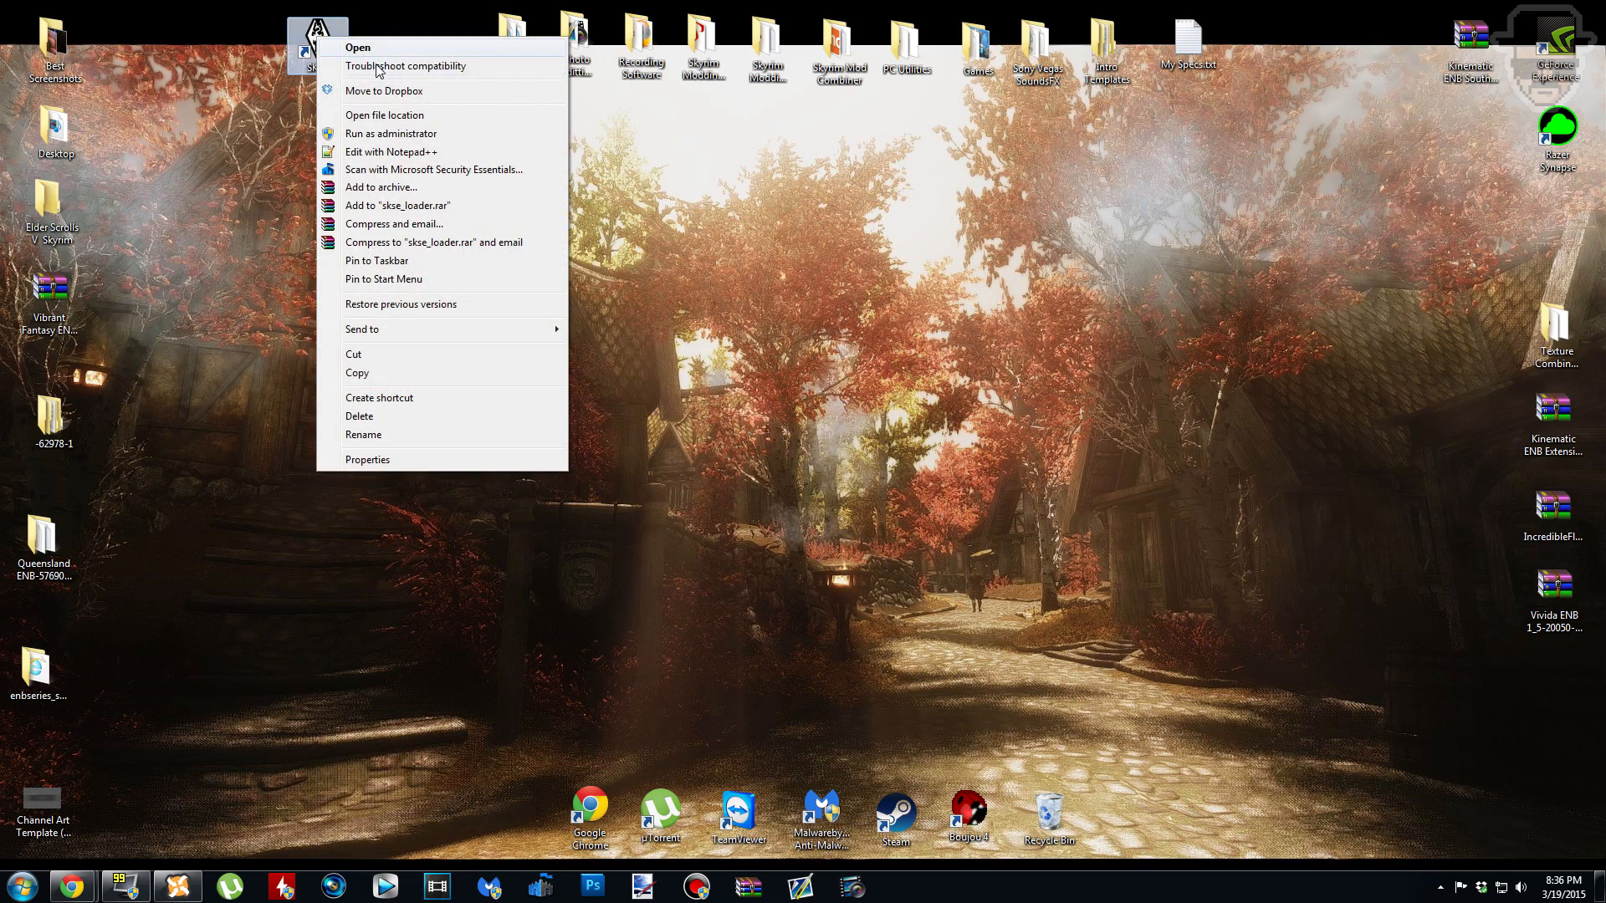
left_click(380, 115)
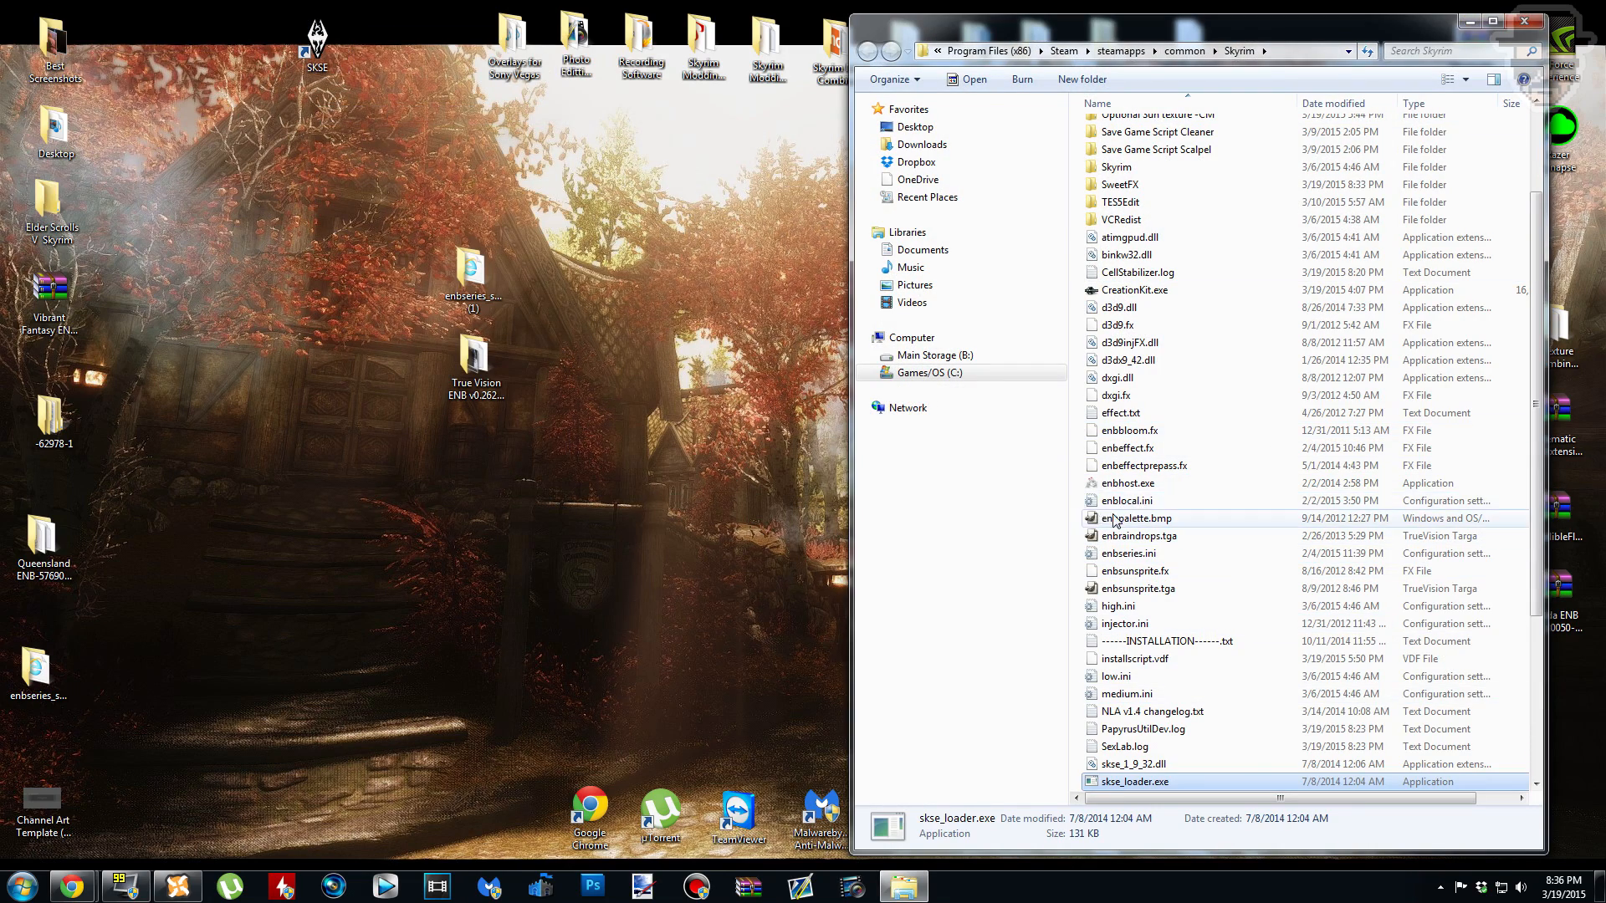
left_click(1203, 506)
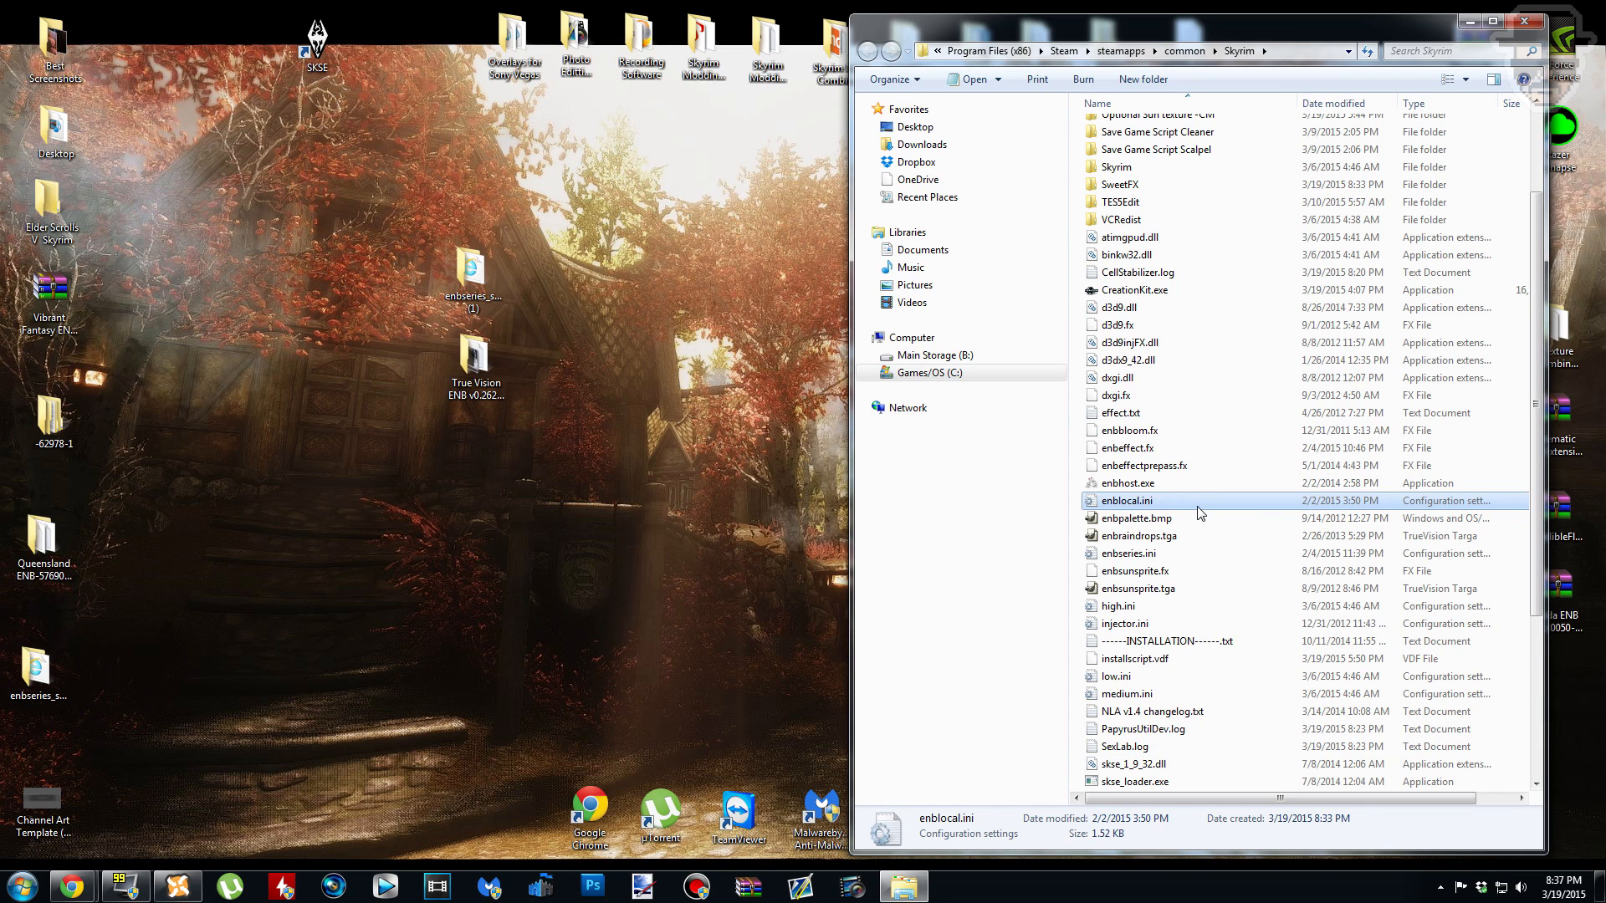
Step: Open enblocal.ini in Notepad++ and set ReservedMemorySizeMb to 512 in the MEMORY section
right_click(1201, 513)
left_click(1316, 577)
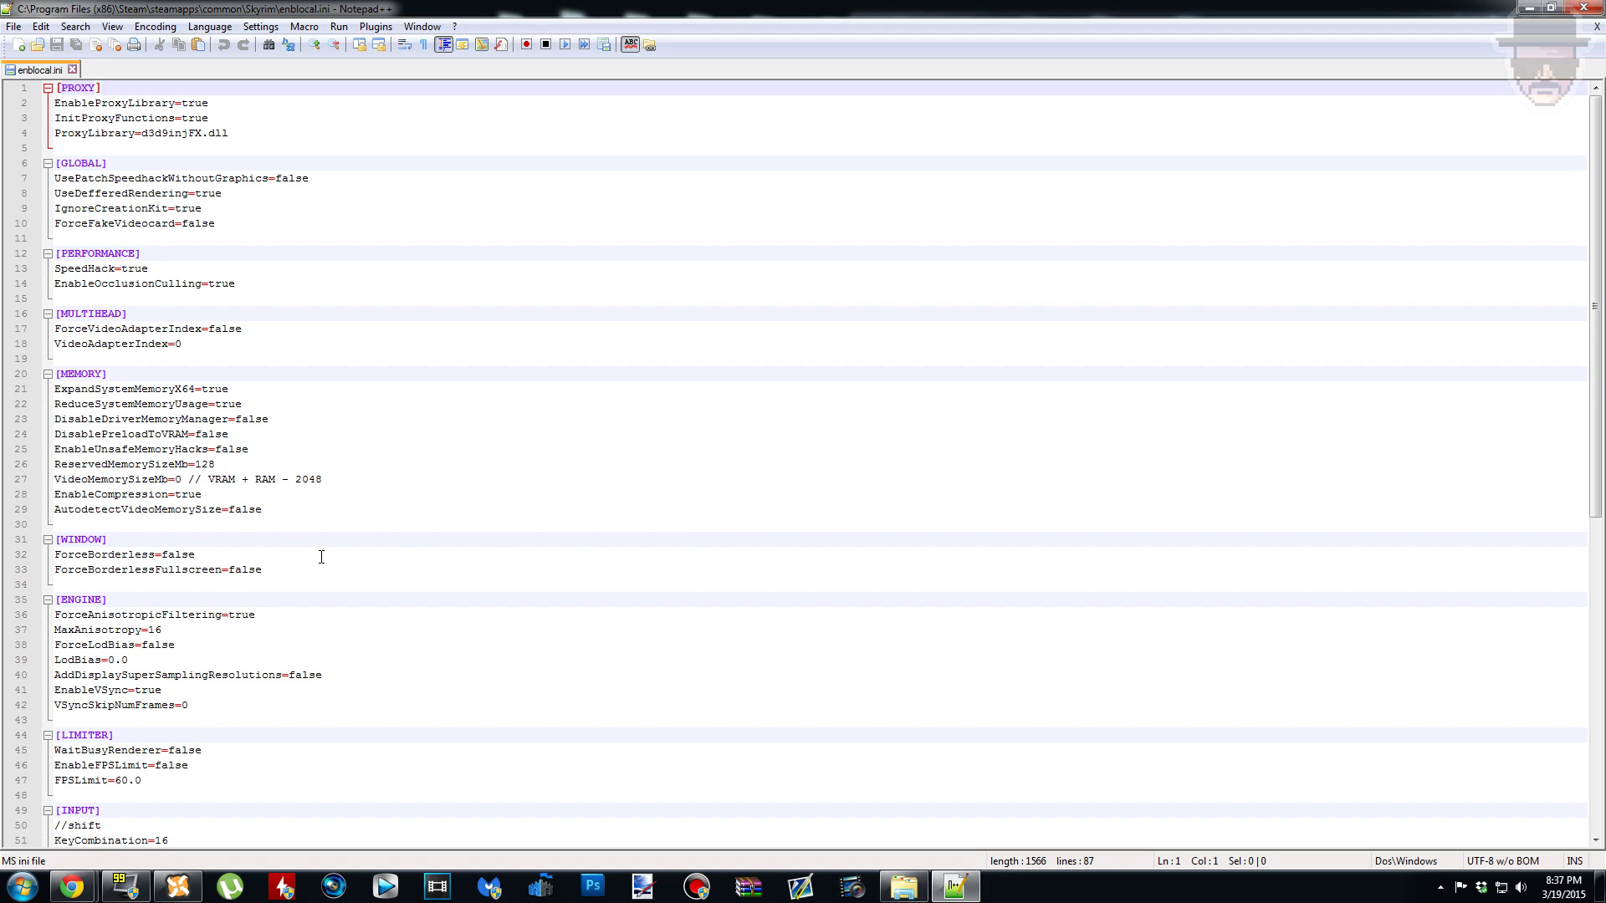
left_click(226, 466)
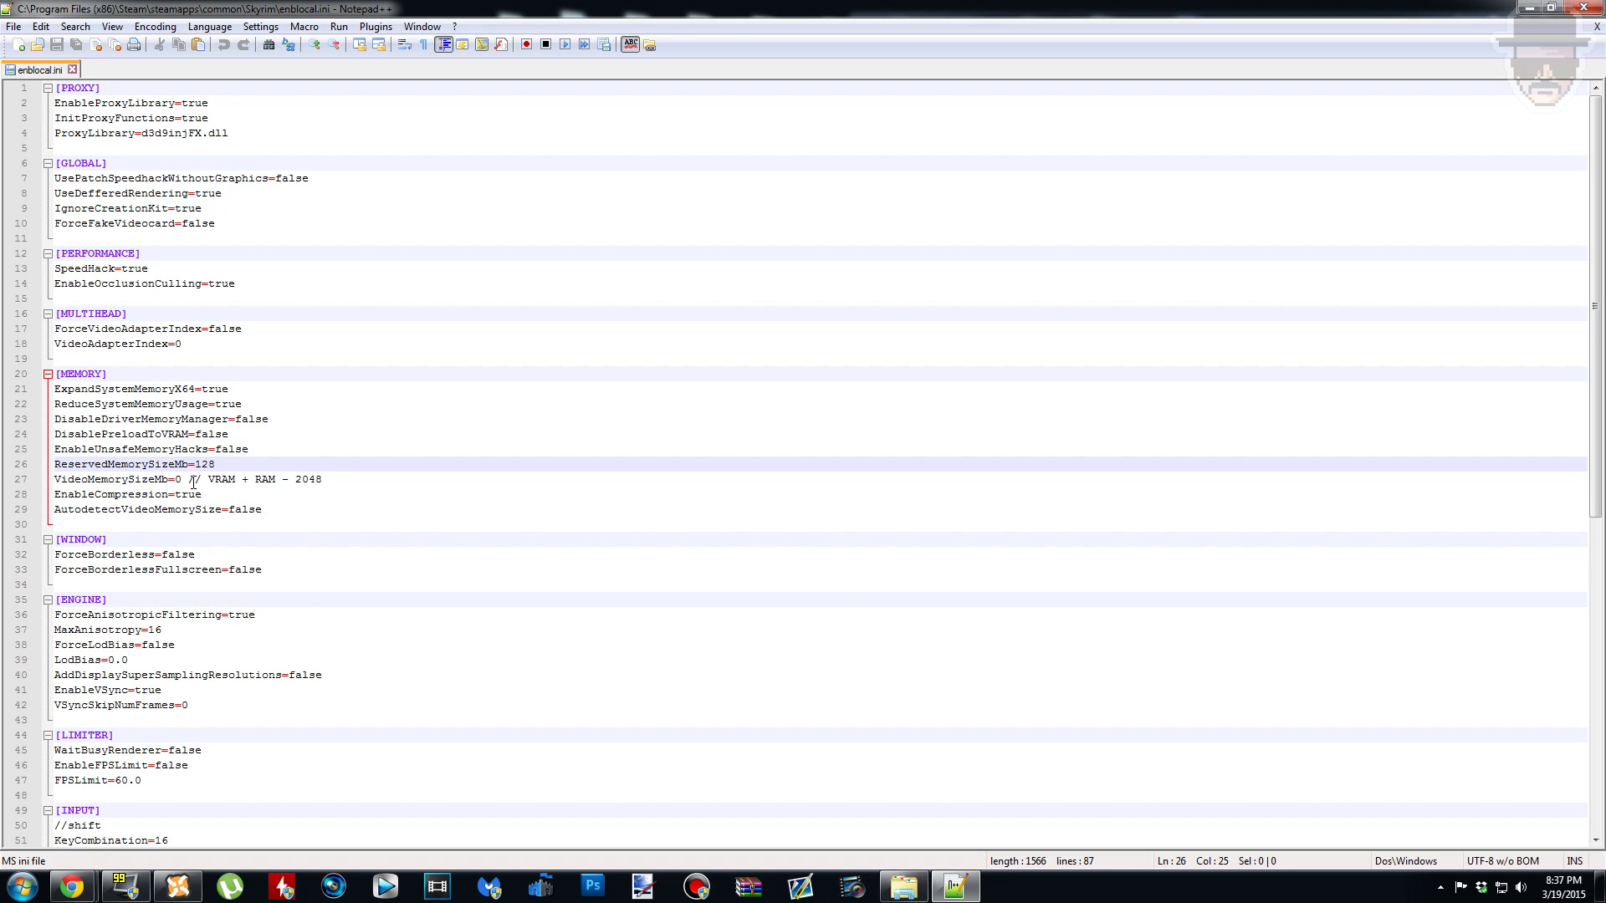
left_click(192, 480)
left_click(241, 467)
key("BackSpace")
key("BackSpace")
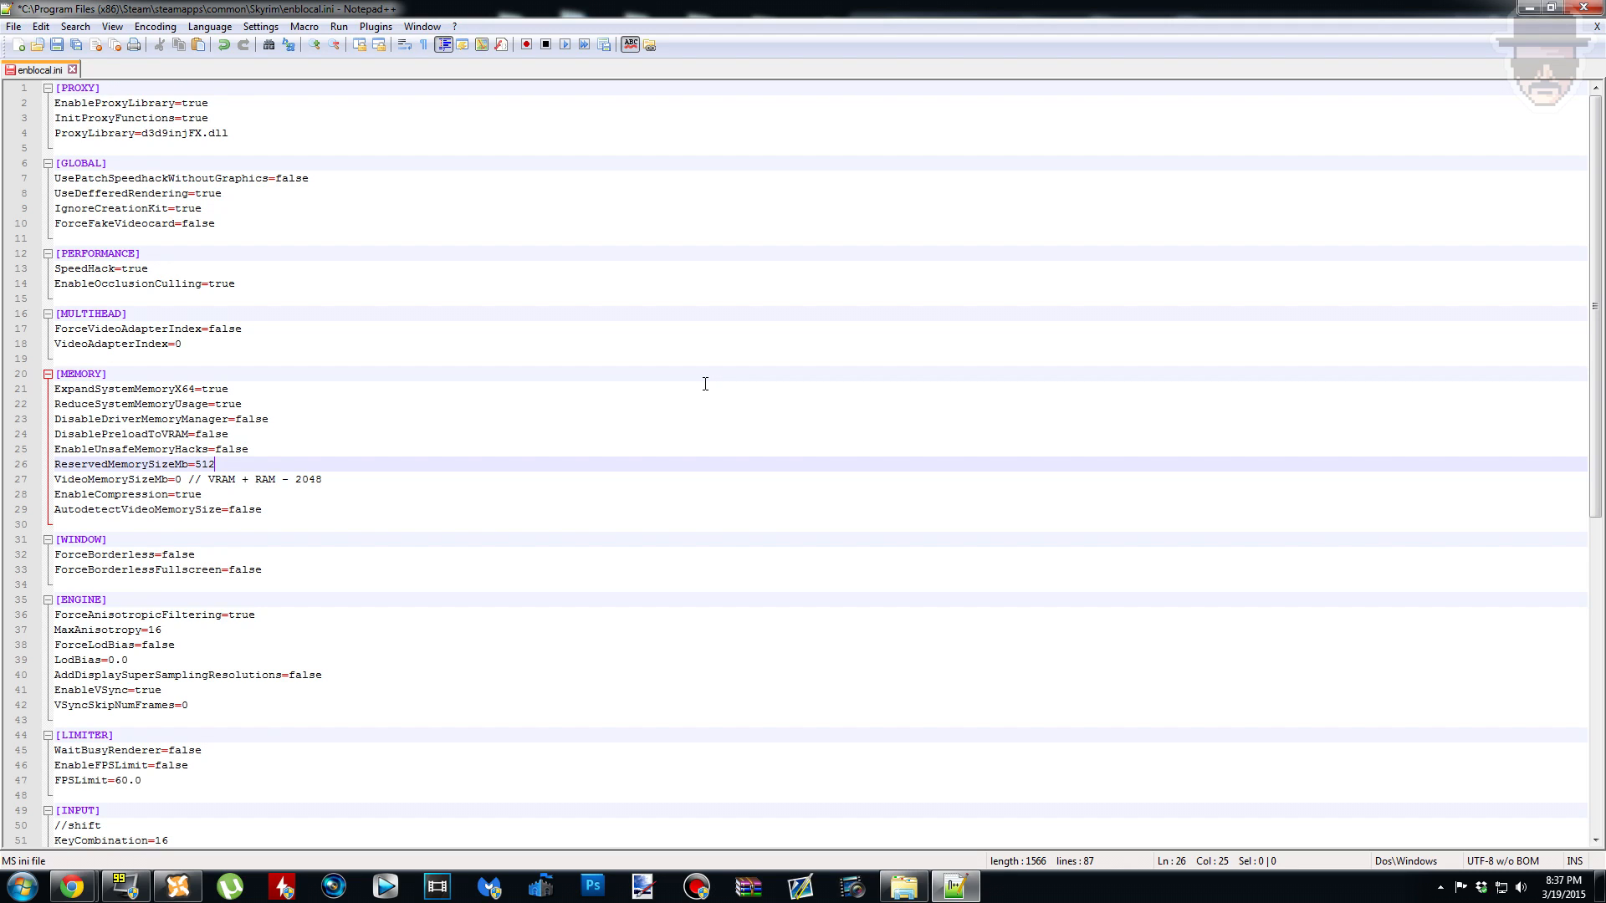
Step: Set VideoMemorySizeMb to 3072 in the MEMORY section of enblocal.ini
left_click(184, 480)
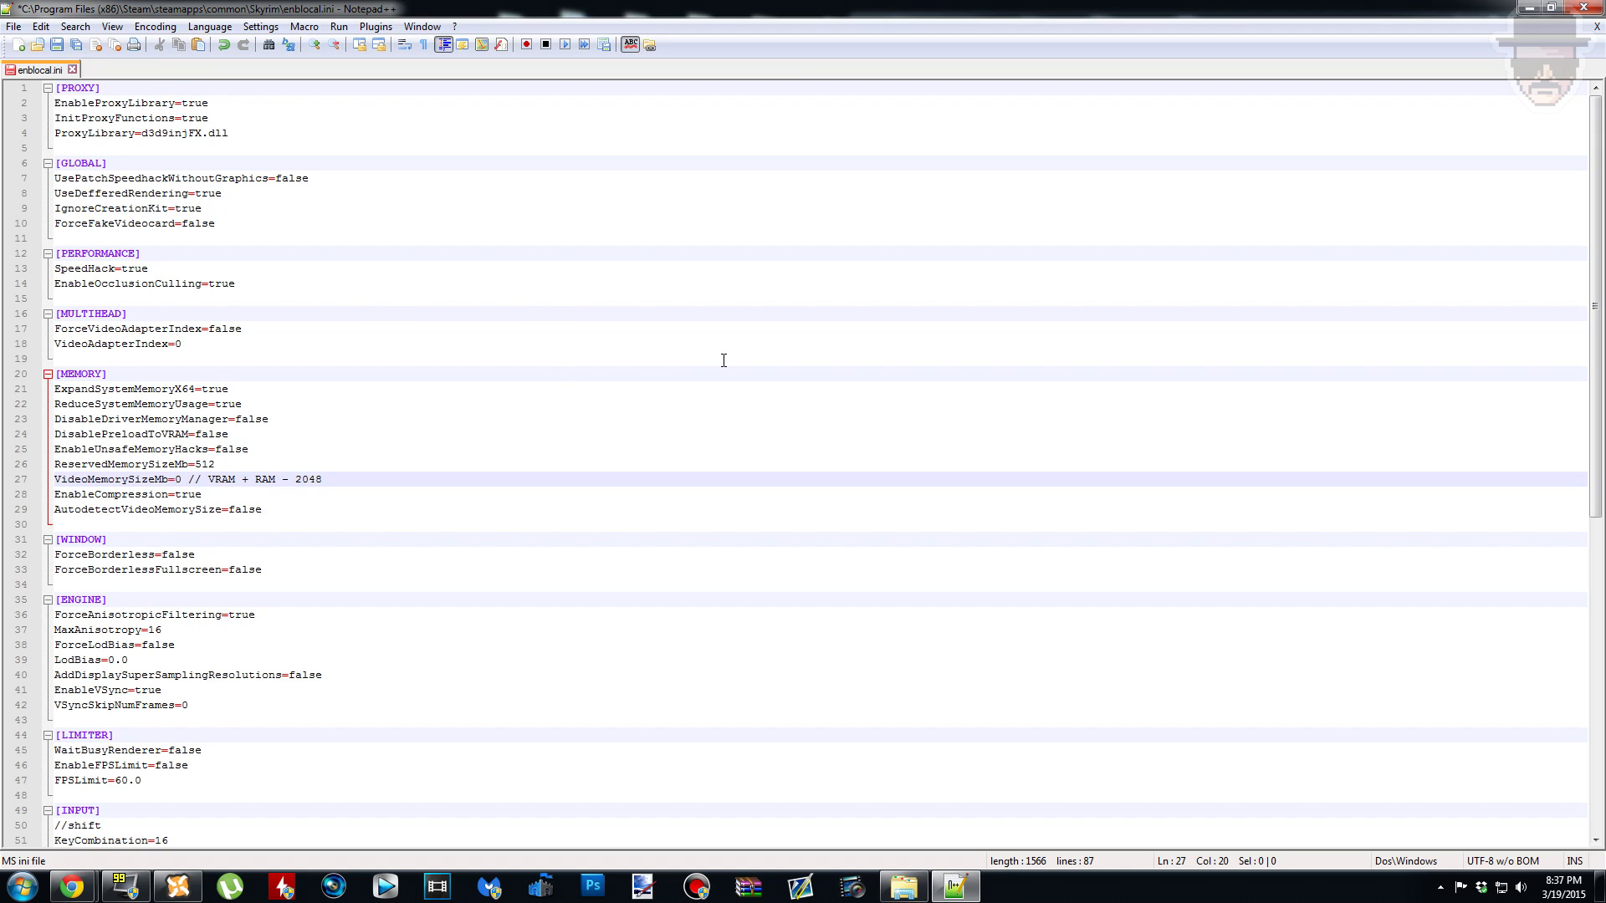
type("3")
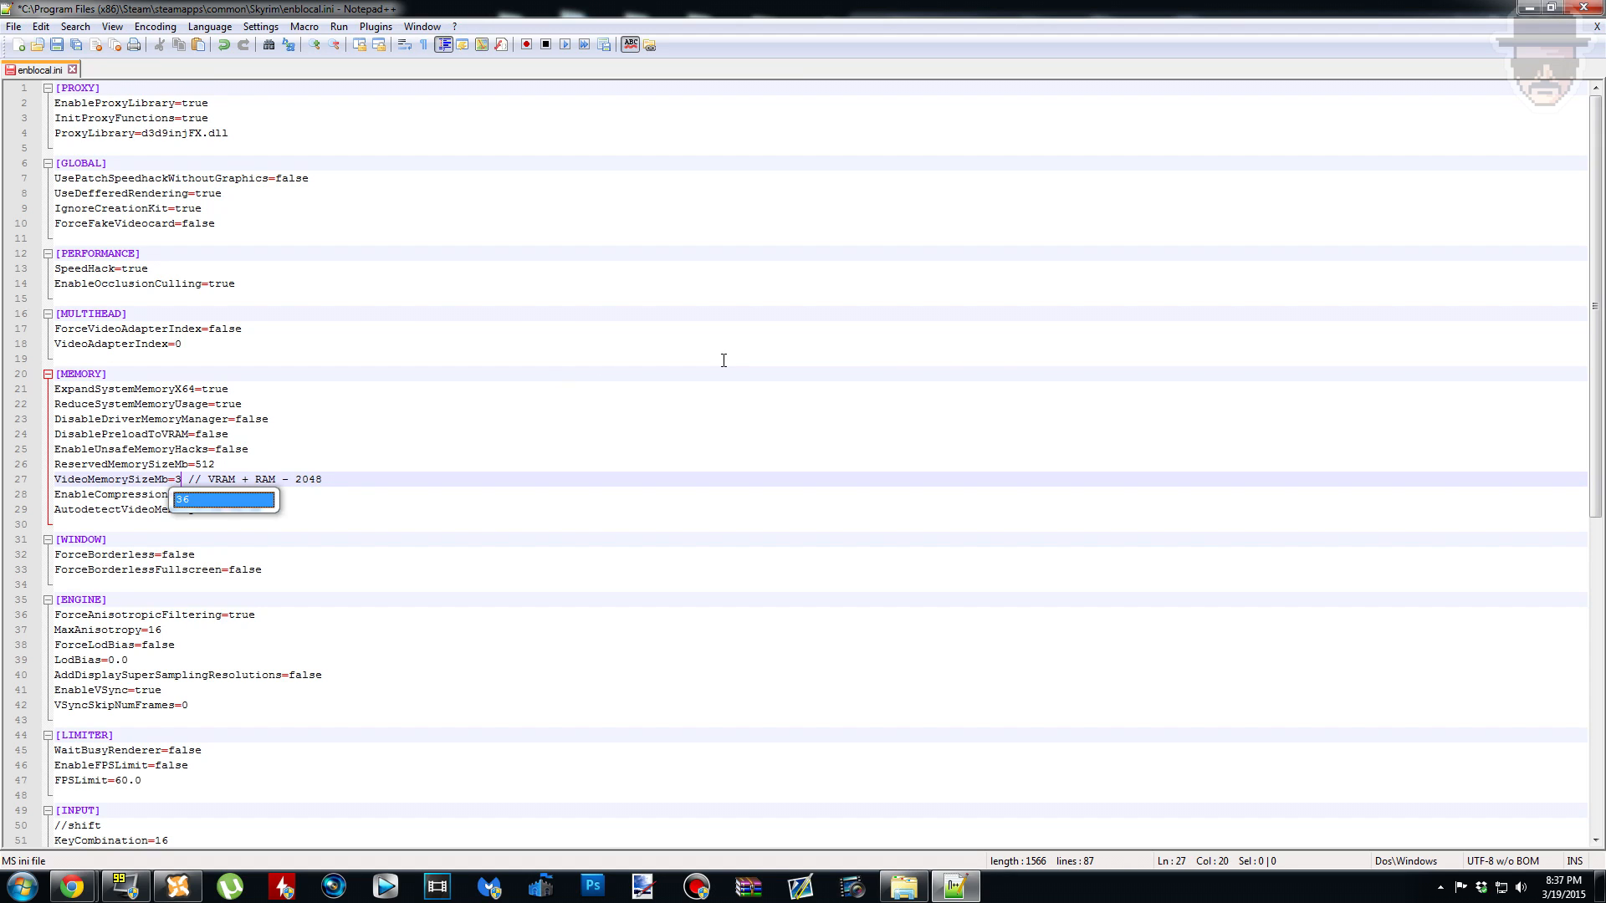
type("072")
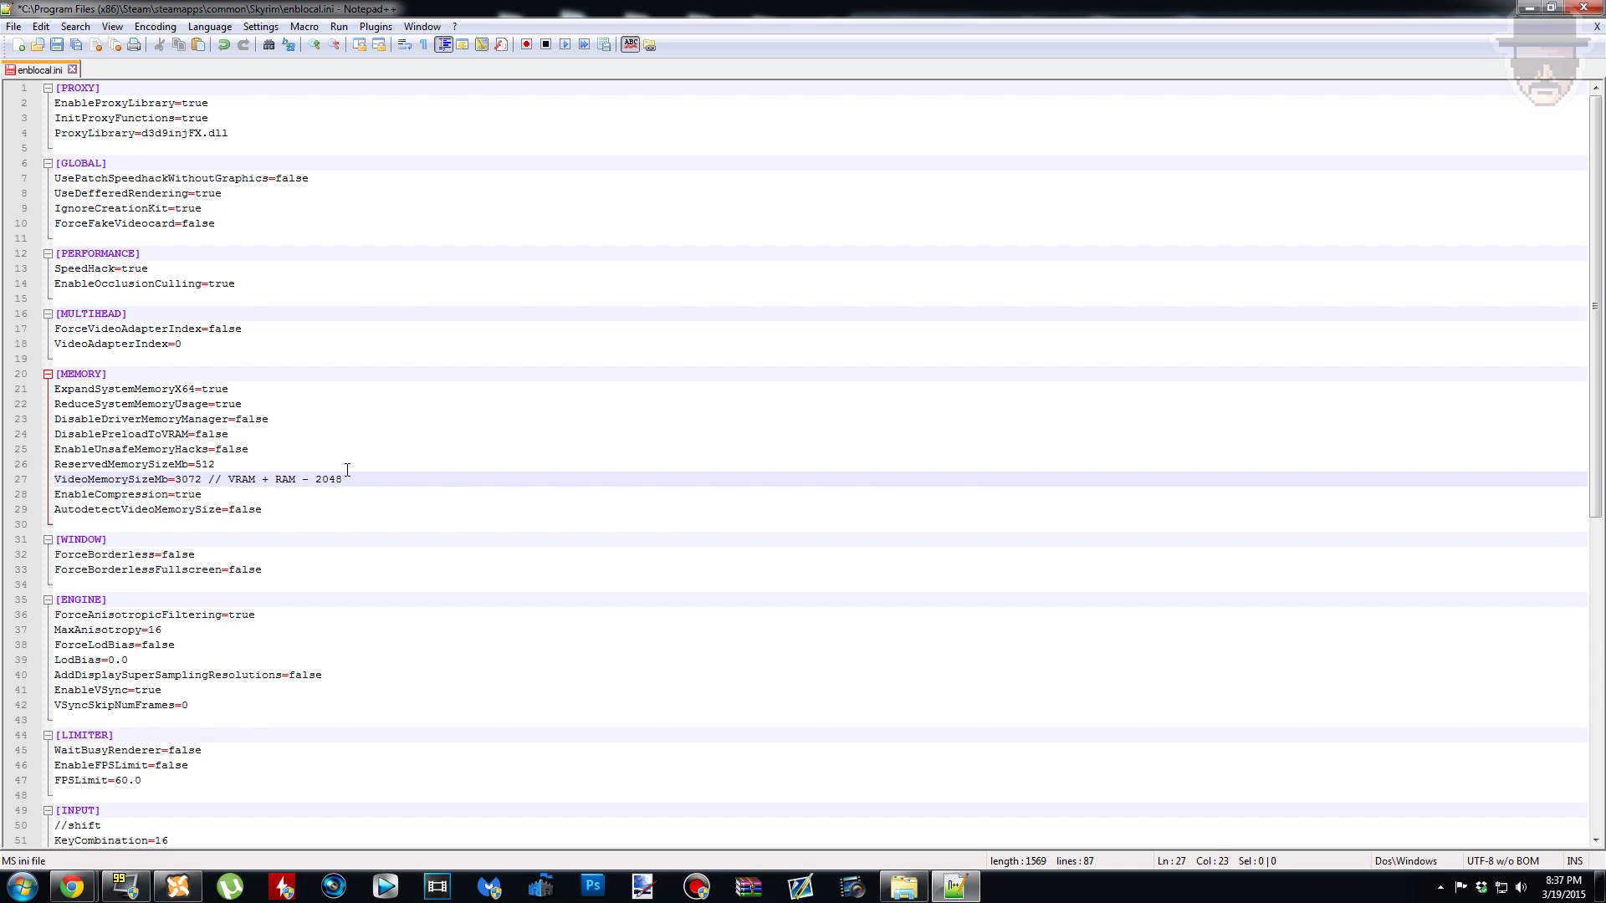
left_click(224, 466)
key("Down")
key("Up")
key("Down")
key("Up")
key("Down")
key("Up")
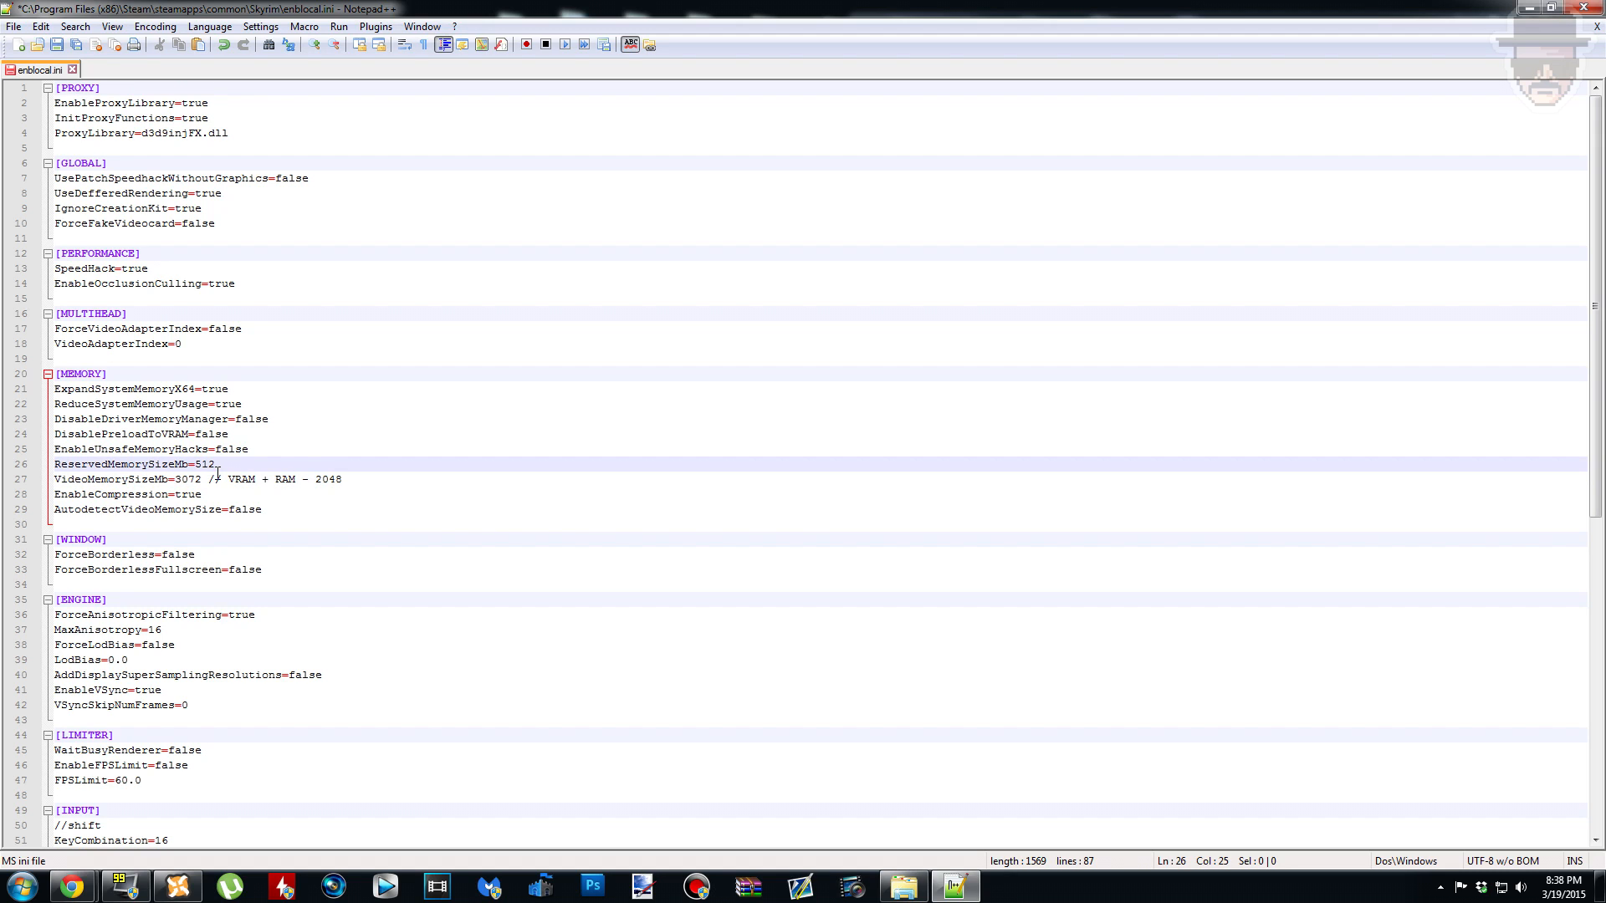
key("Down")
key("Up")
Step: Save enblocal.ini and close Notepad++
left_click(24, 26)
left_click(50, 118)
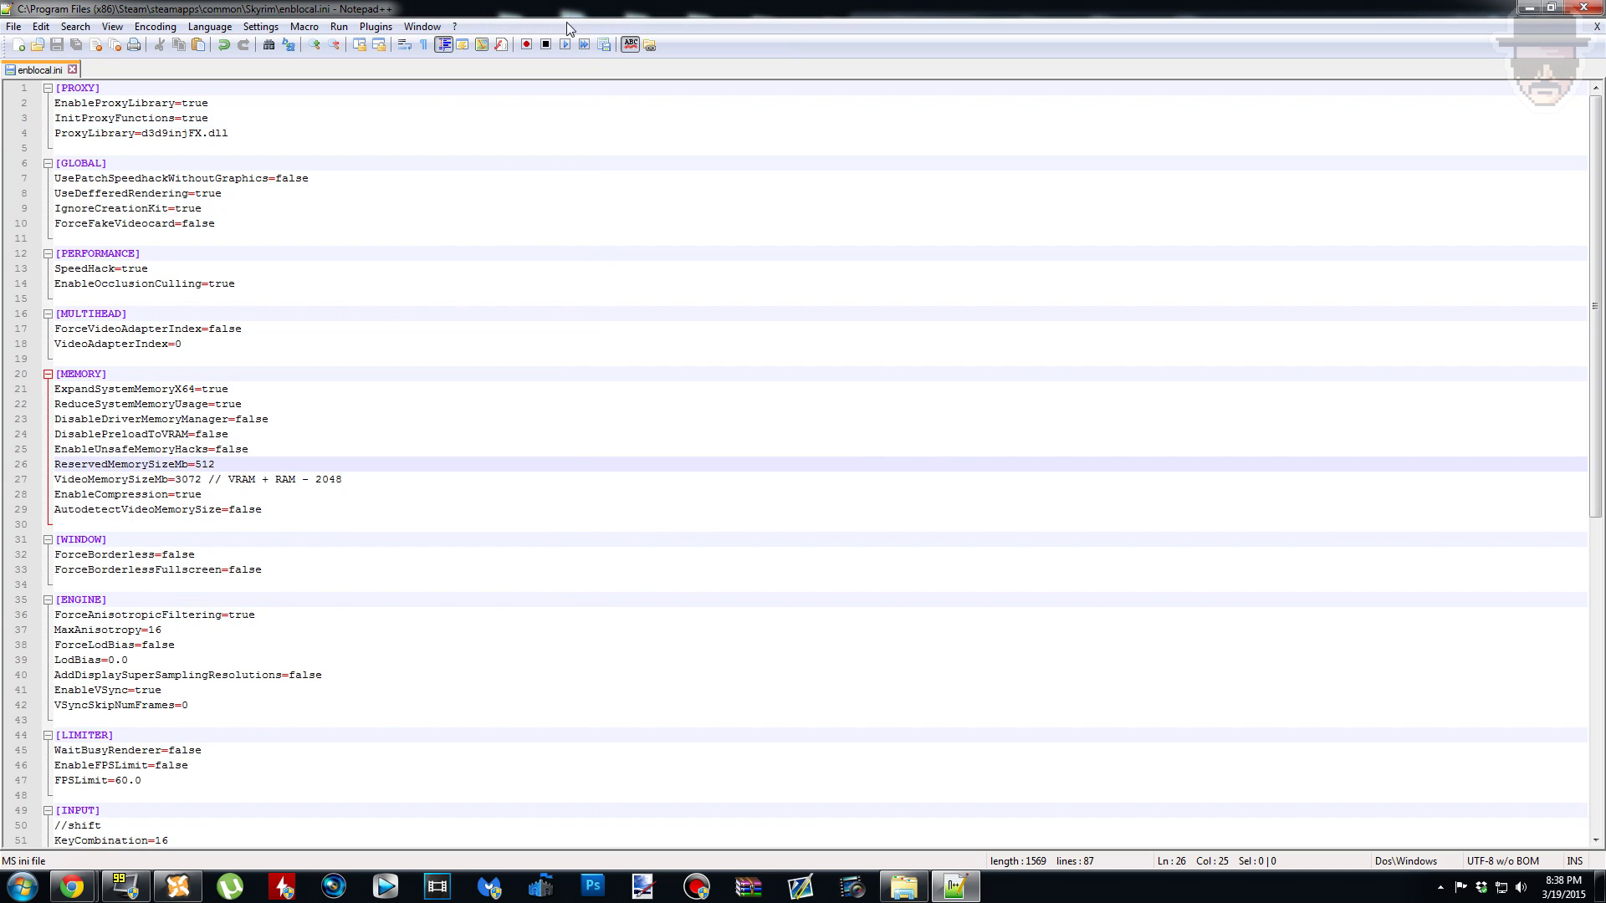
key("alt+F4")
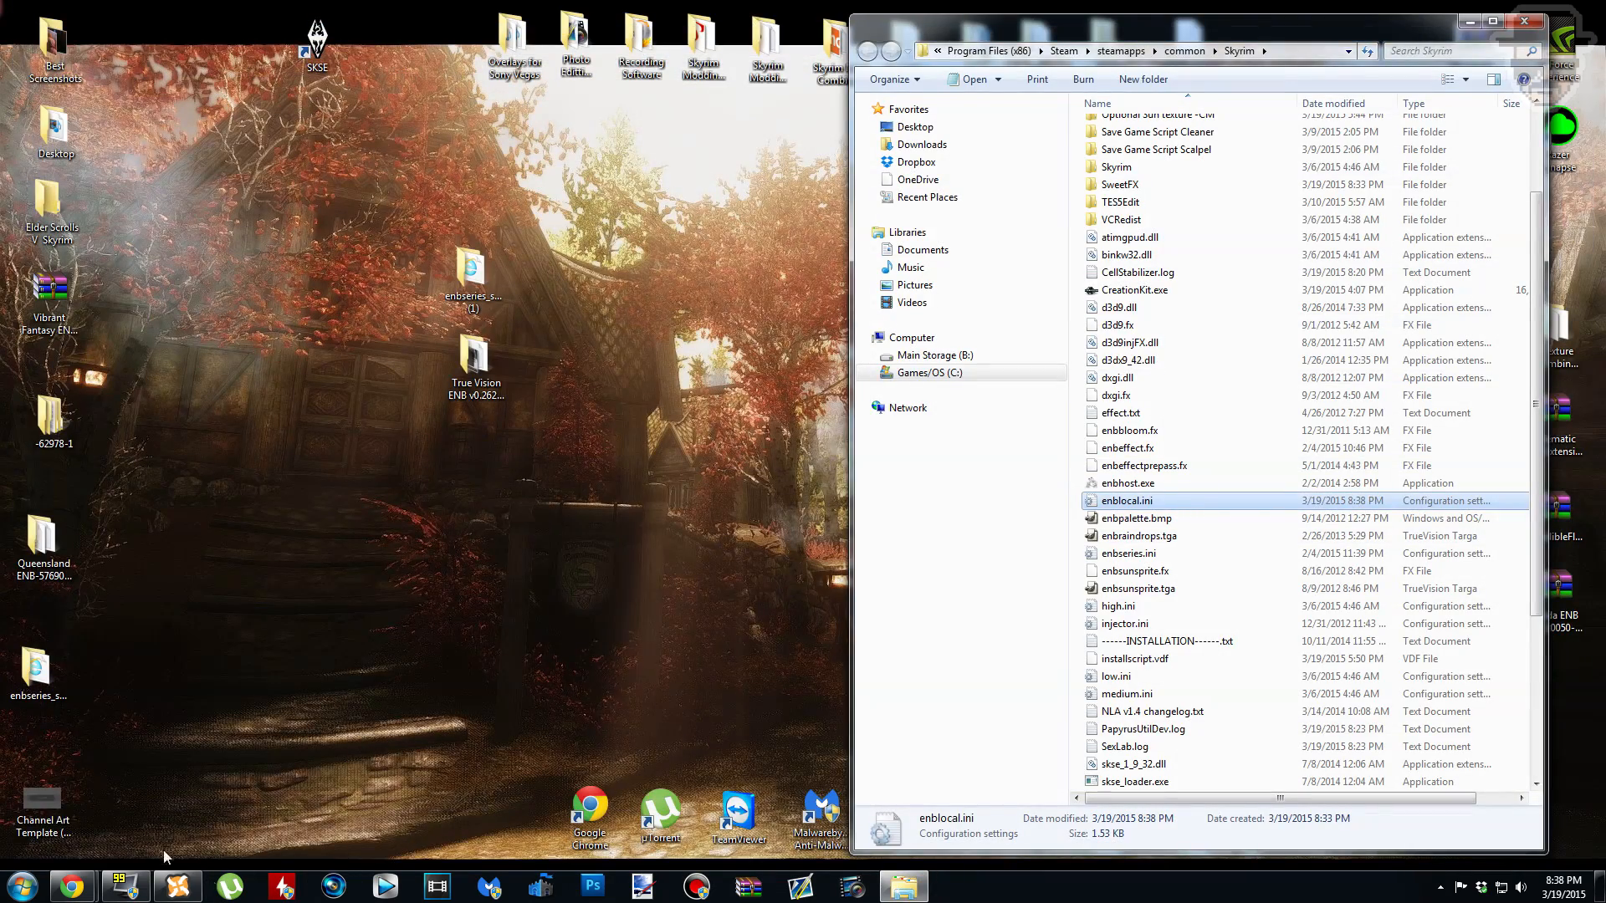
Step: Check the remaining installation instructions in the browser, then run SkyrimLauncher.exe from the Skyrim folder and open its options
left_click(72, 886)
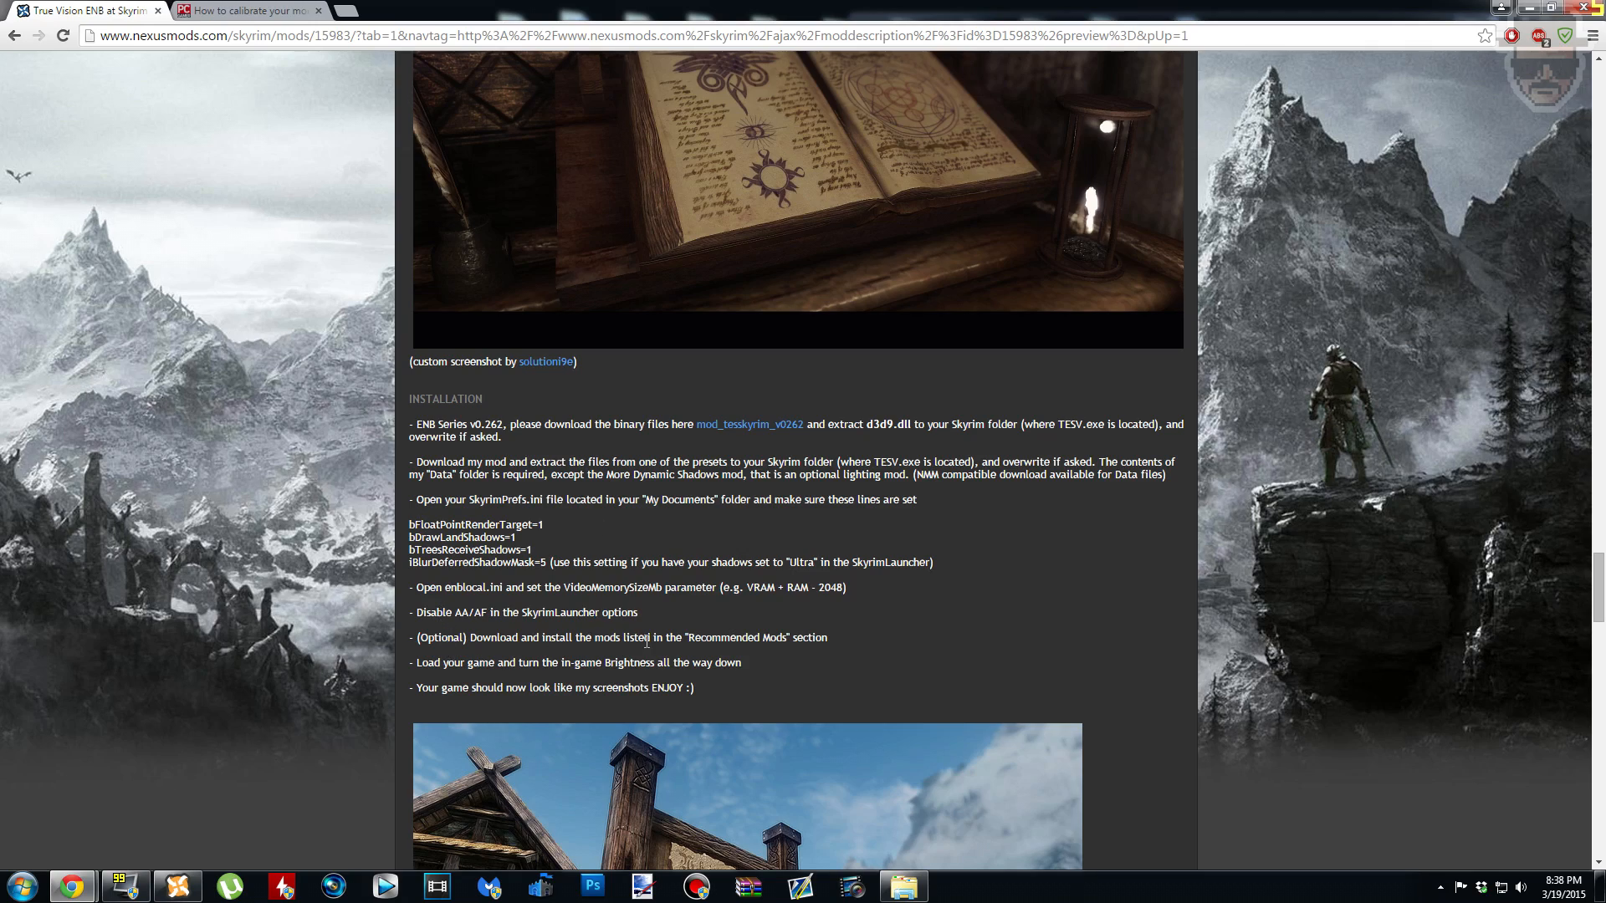
left_click(1527, 8)
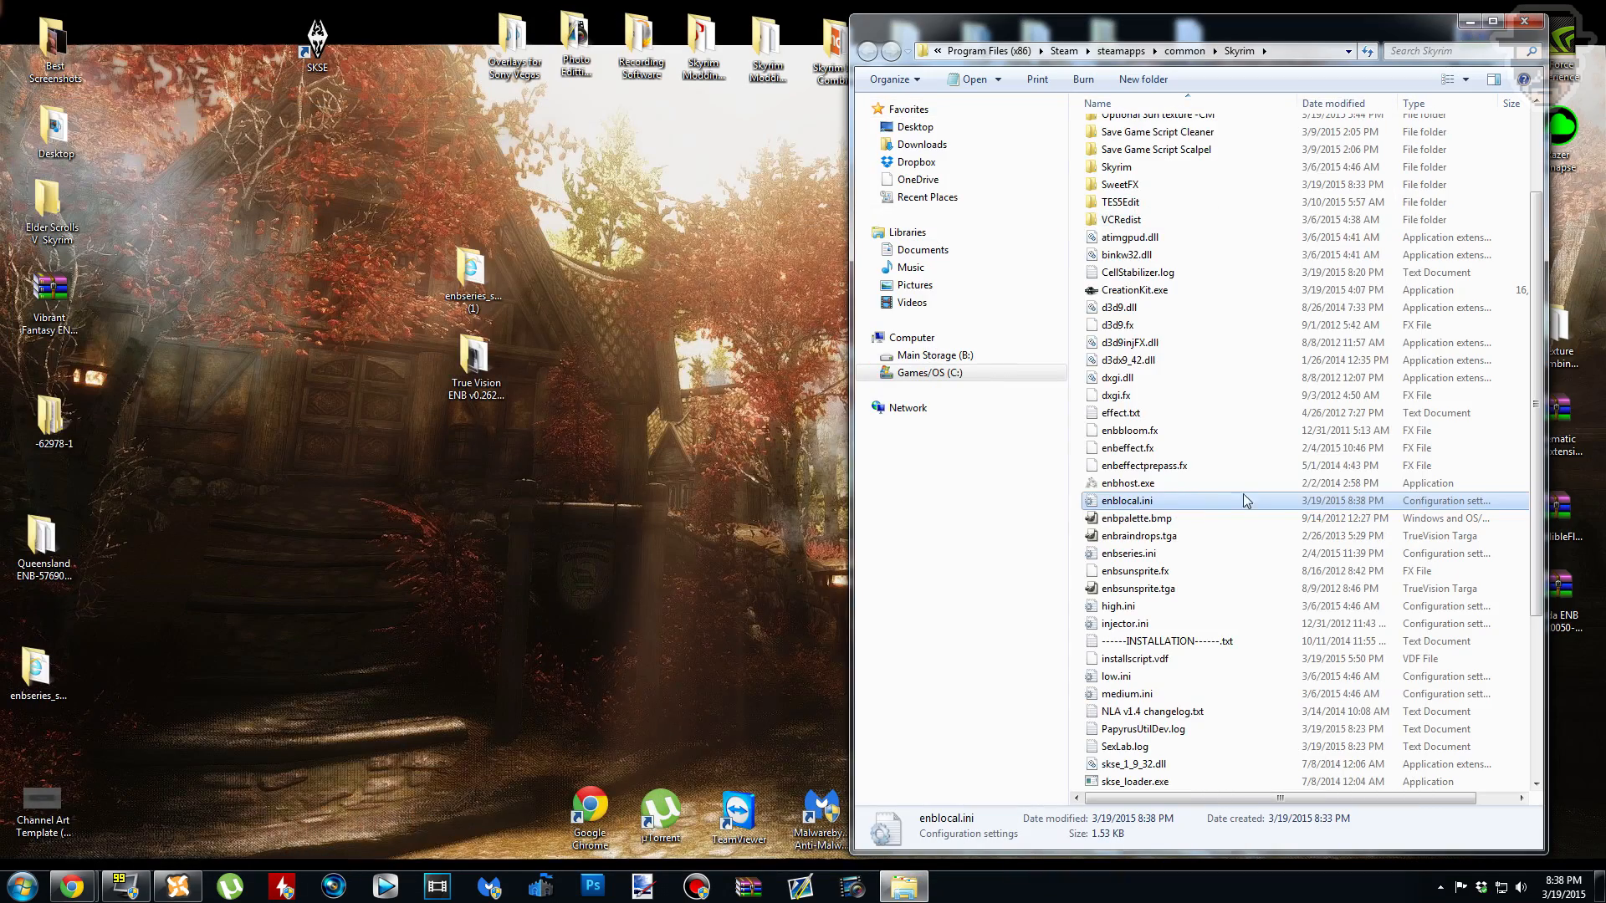
scroll(1151, 452, "down", 5)
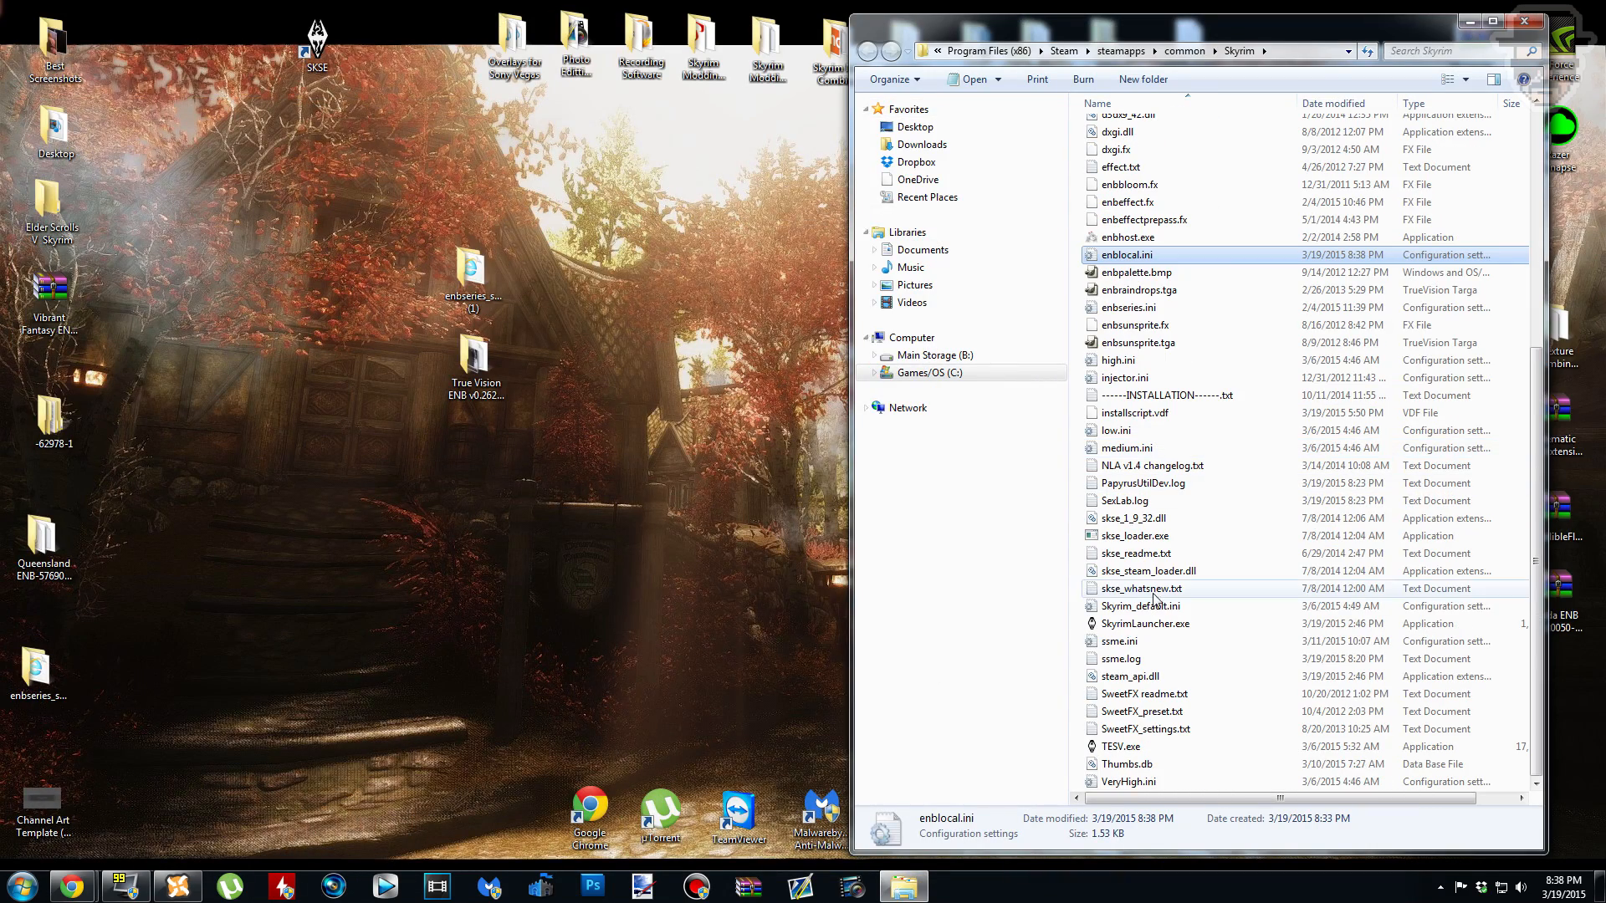
double_click(1197, 627)
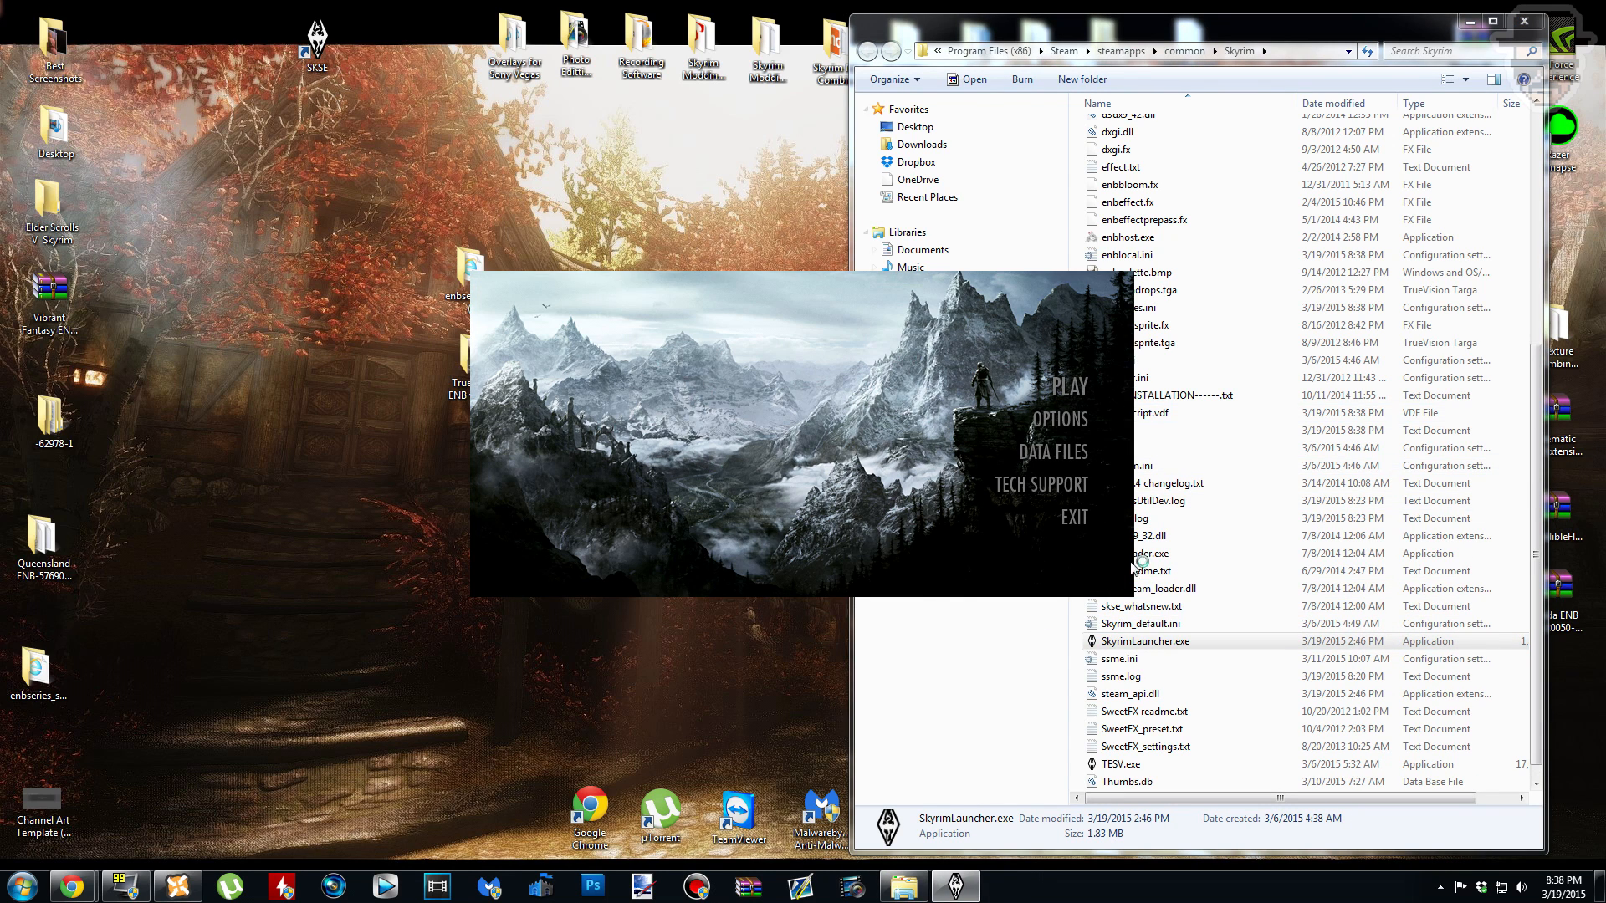
left_click(1061, 420)
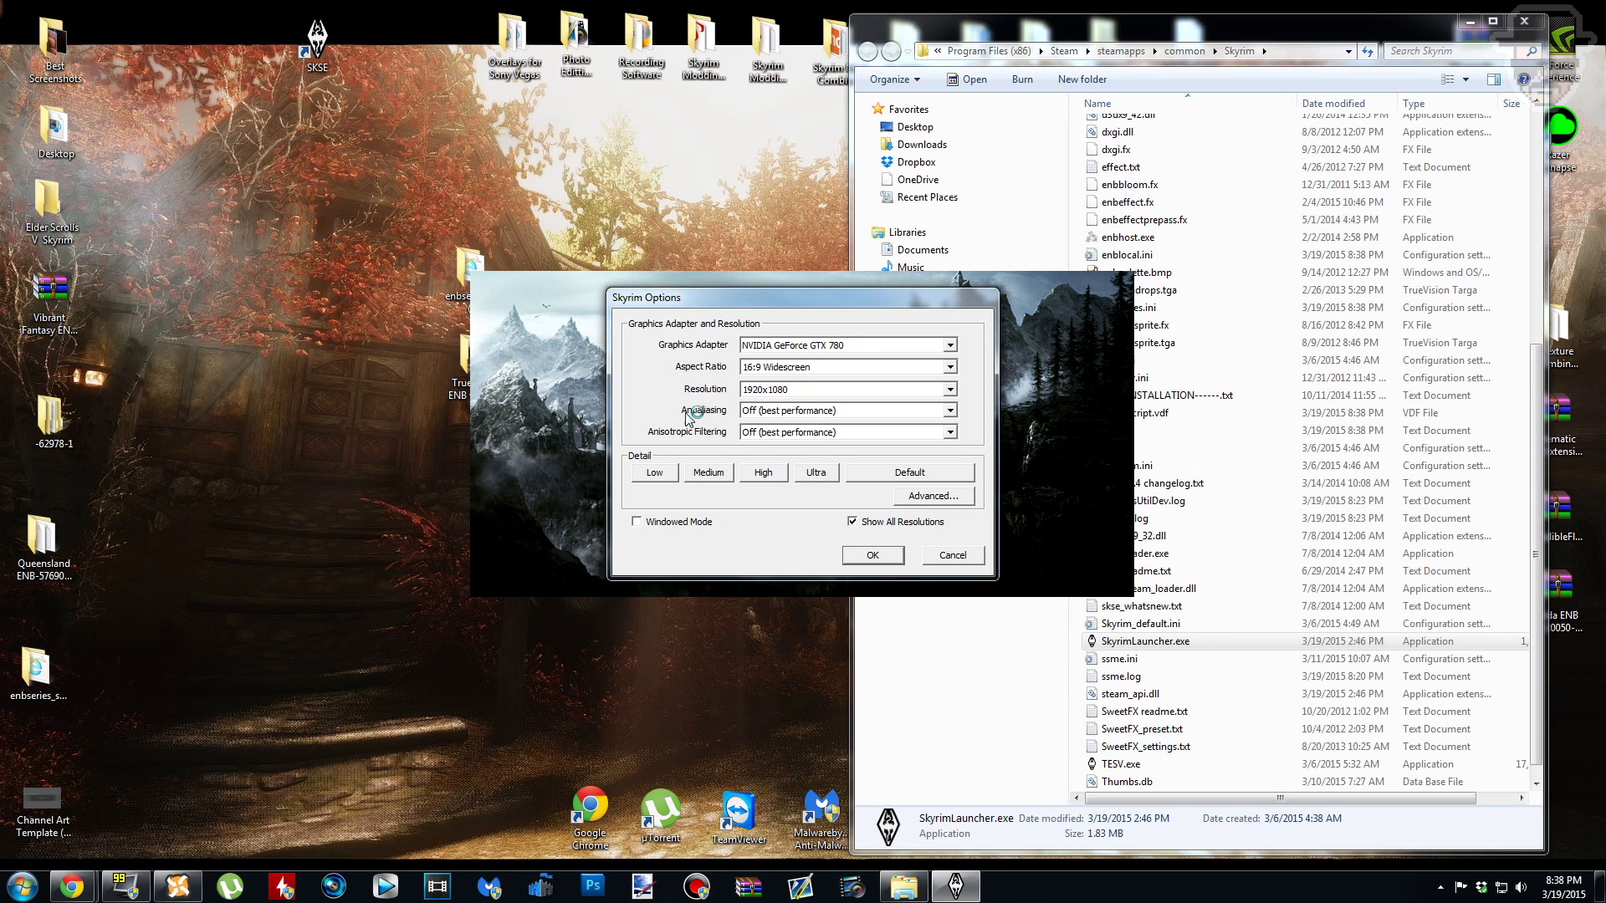
Step: Make sure Antialiasing and Anisotropic Filtering are set to Off (best performance), accept the Skyrim options, and exit the launcher
left_click(957, 412)
left_click(957, 411)
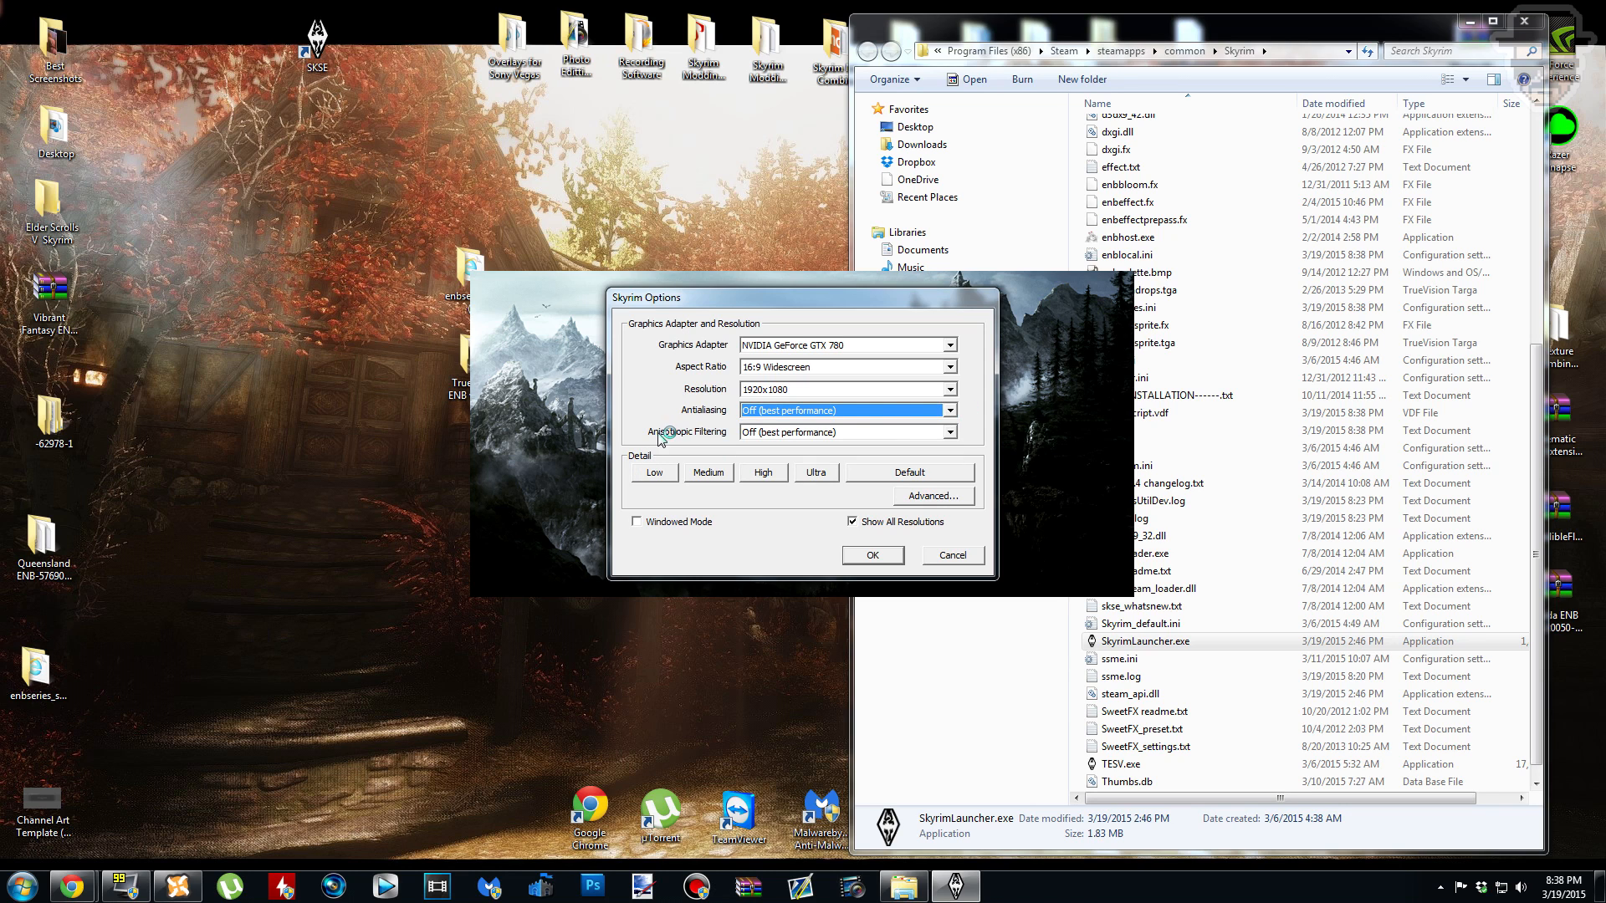
left_click(954, 435)
left_click(951, 433)
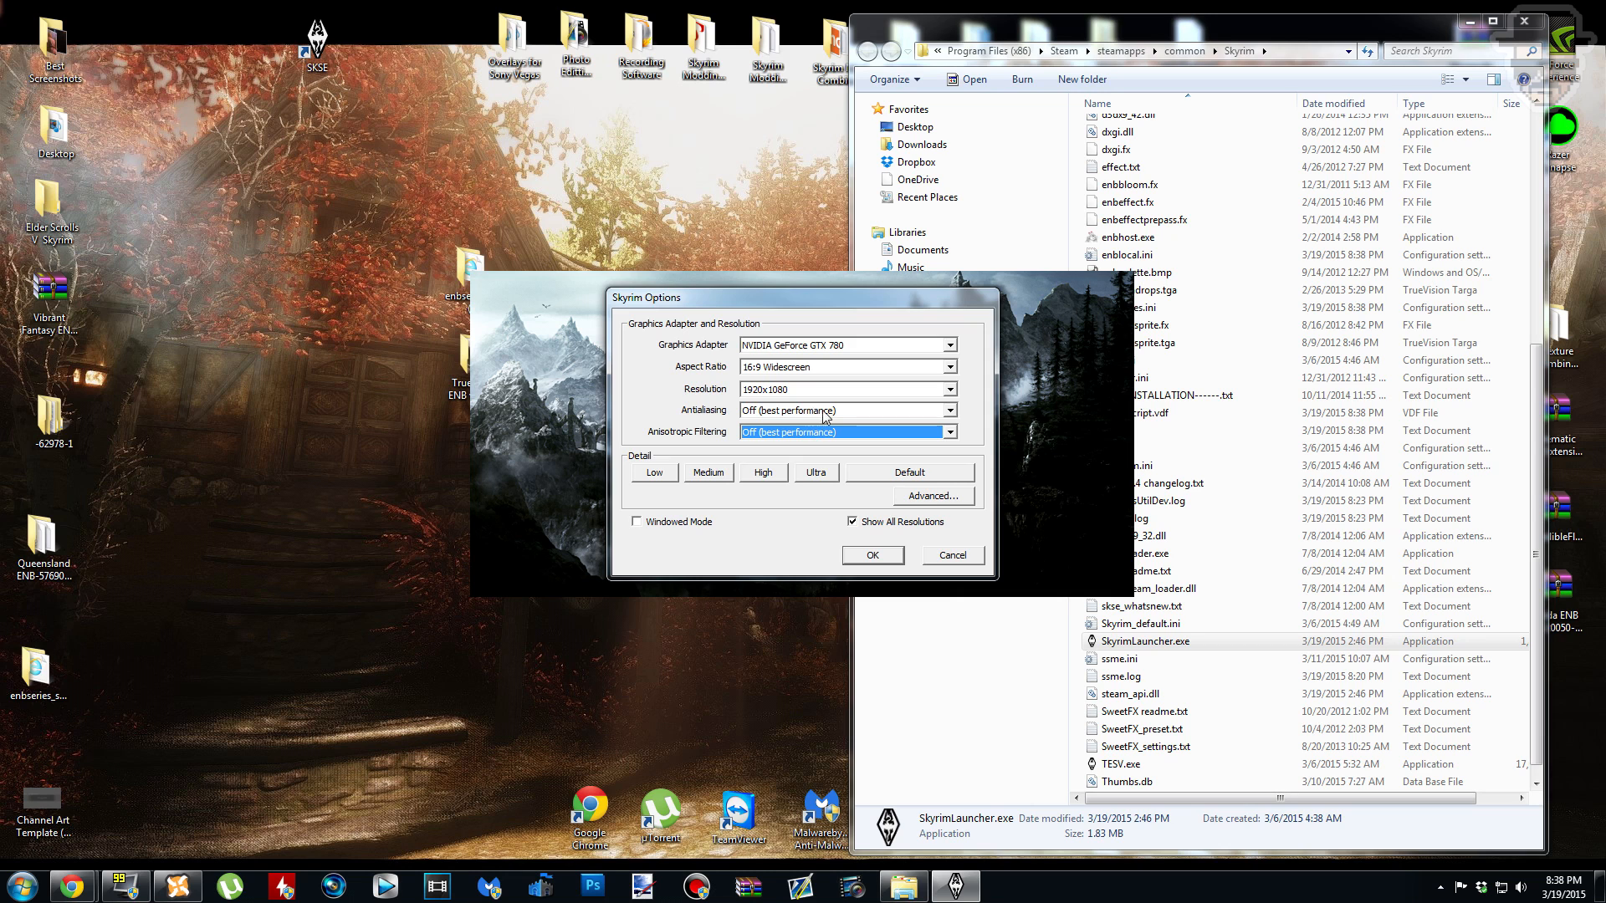
left_click(873, 555)
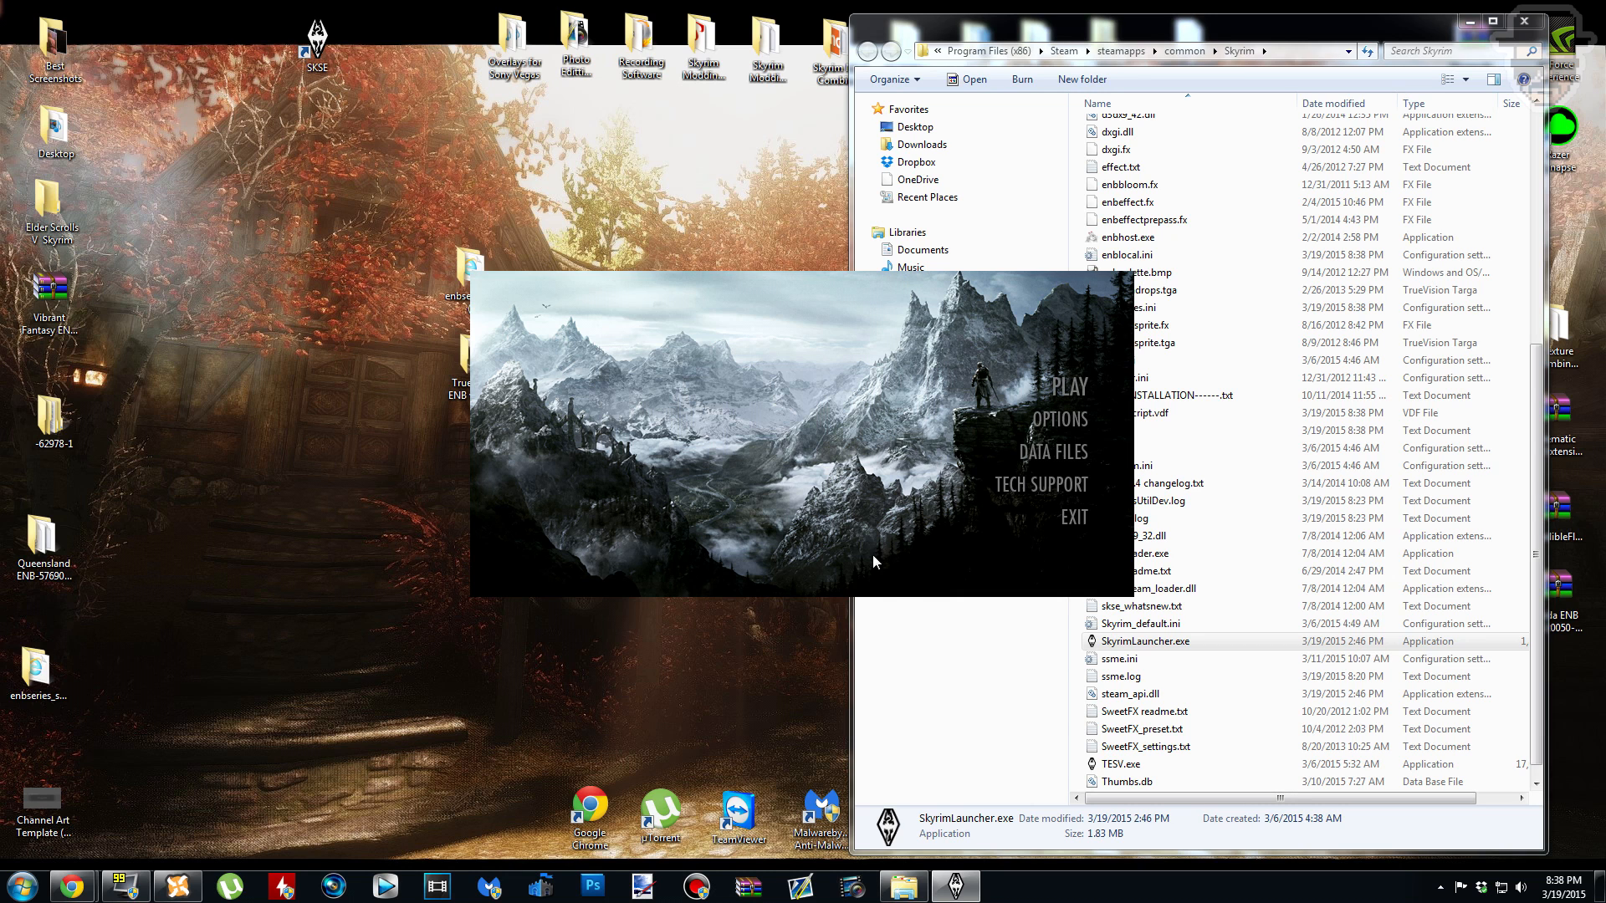
left_click(1077, 520)
Step: Run LOOT.exe from the LOOT folder in the Skyrim directory, sort the plugins, and apply the calculated load order
scroll(1333, 527, "up", 5)
scroll(1321, 578, "down", 5)
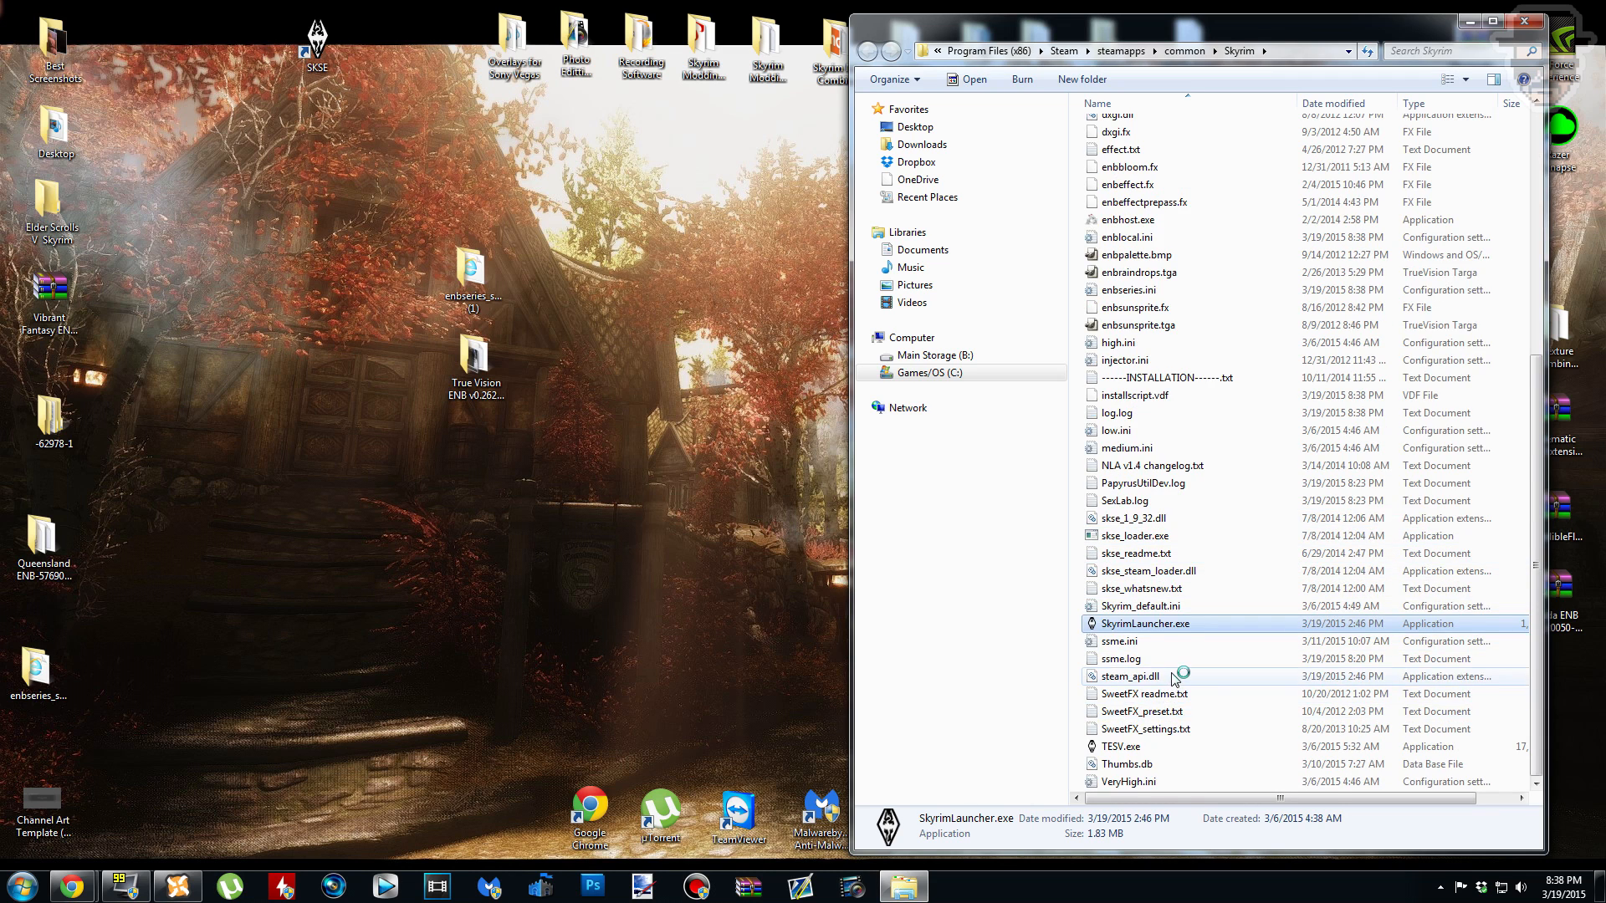
scroll(1173, 679, "up", 8)
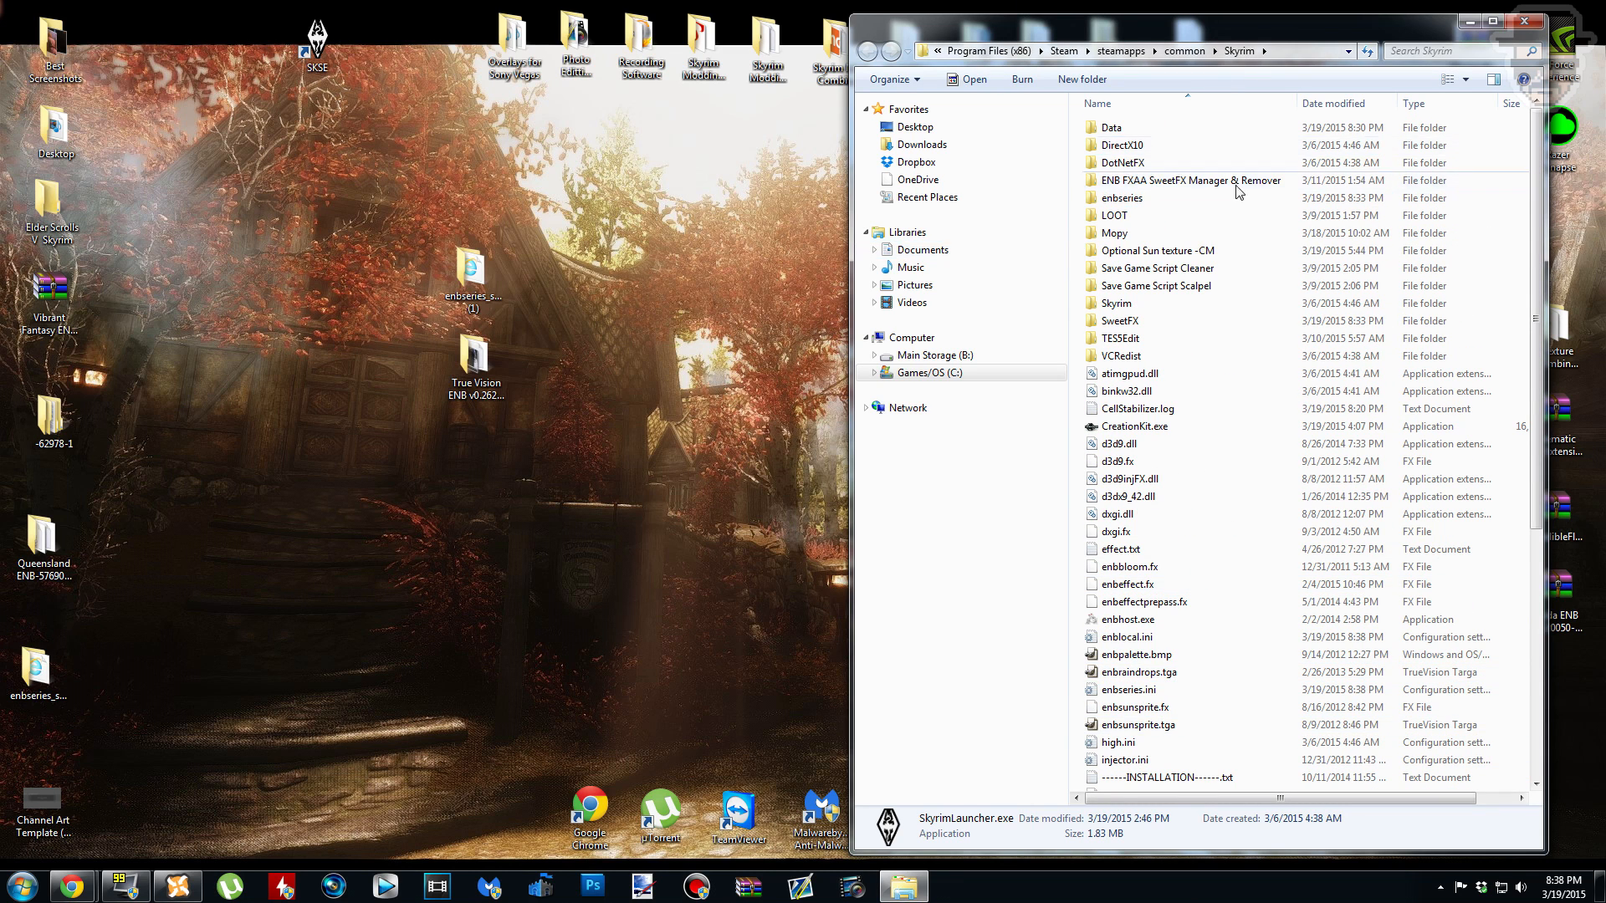
double_click(1199, 218)
double_click(1147, 166)
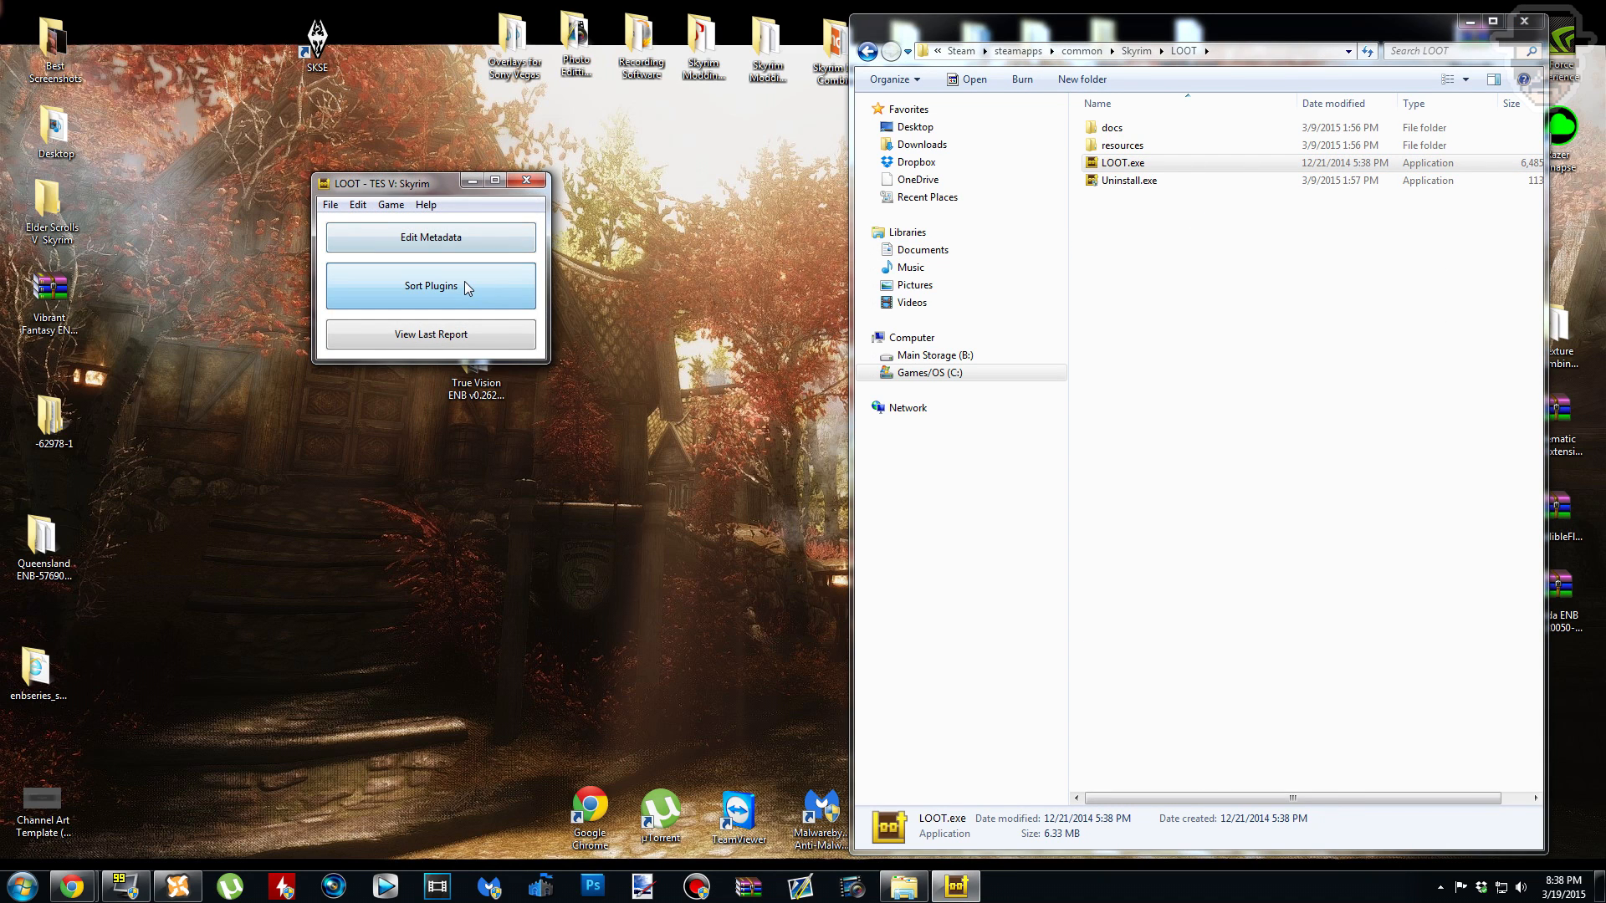
left_click(465, 282)
left_click_drag(454, 220, 526, 220)
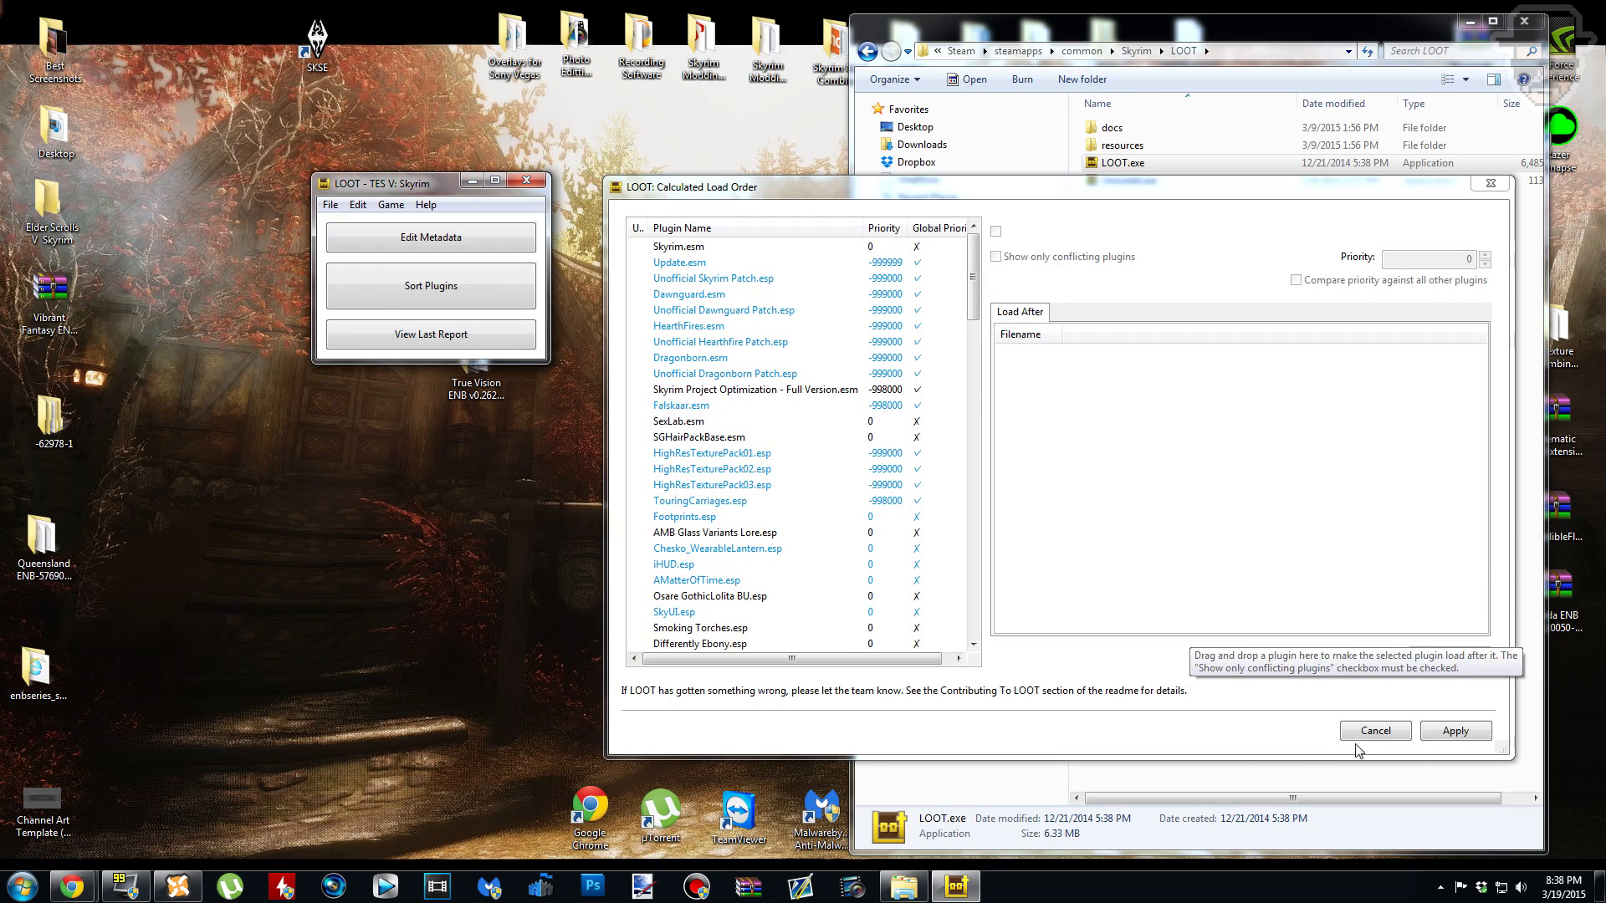
left_click(1454, 731)
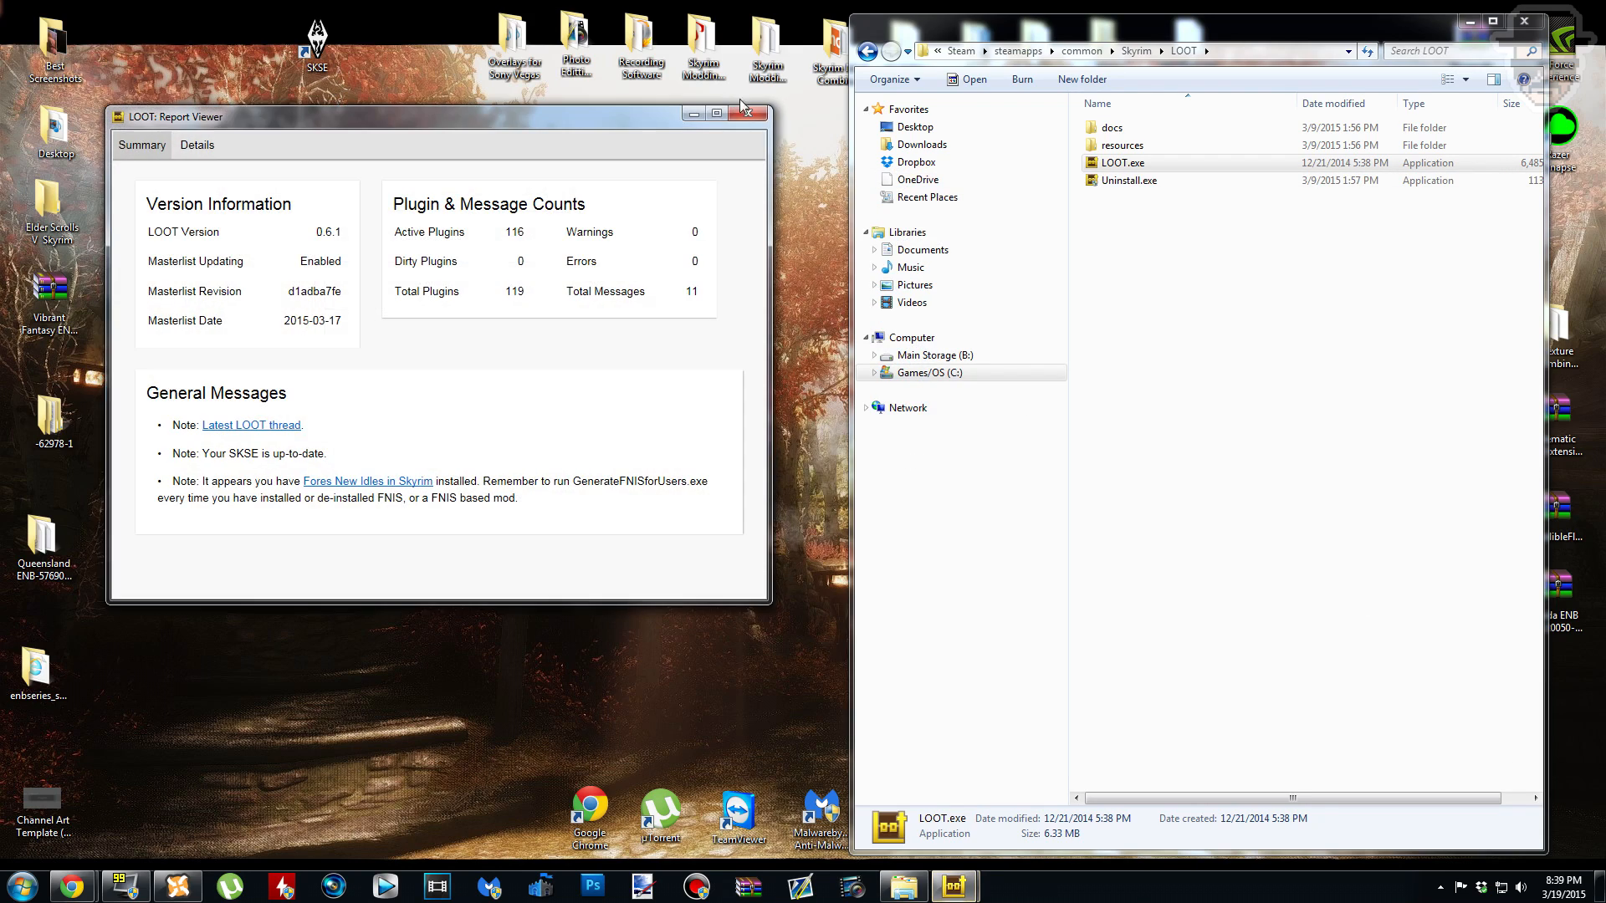
Step: Close the LOOT report, the LOOT program, and the LOOT folder window
left_click(747, 113)
left_click(542, 176)
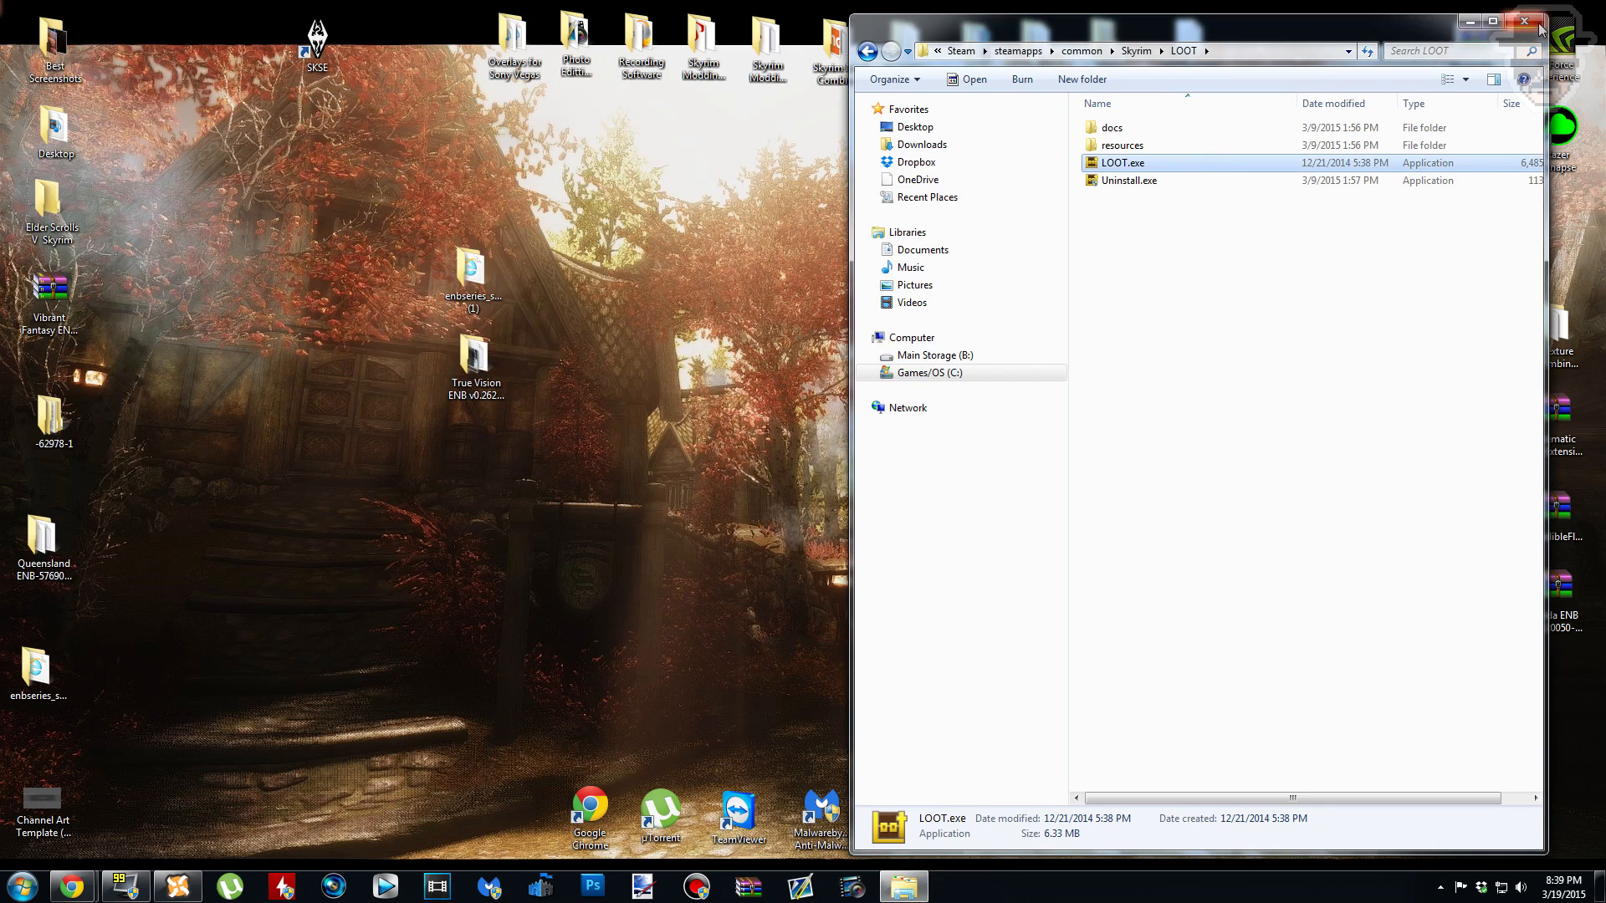
left_click(1524, 21)
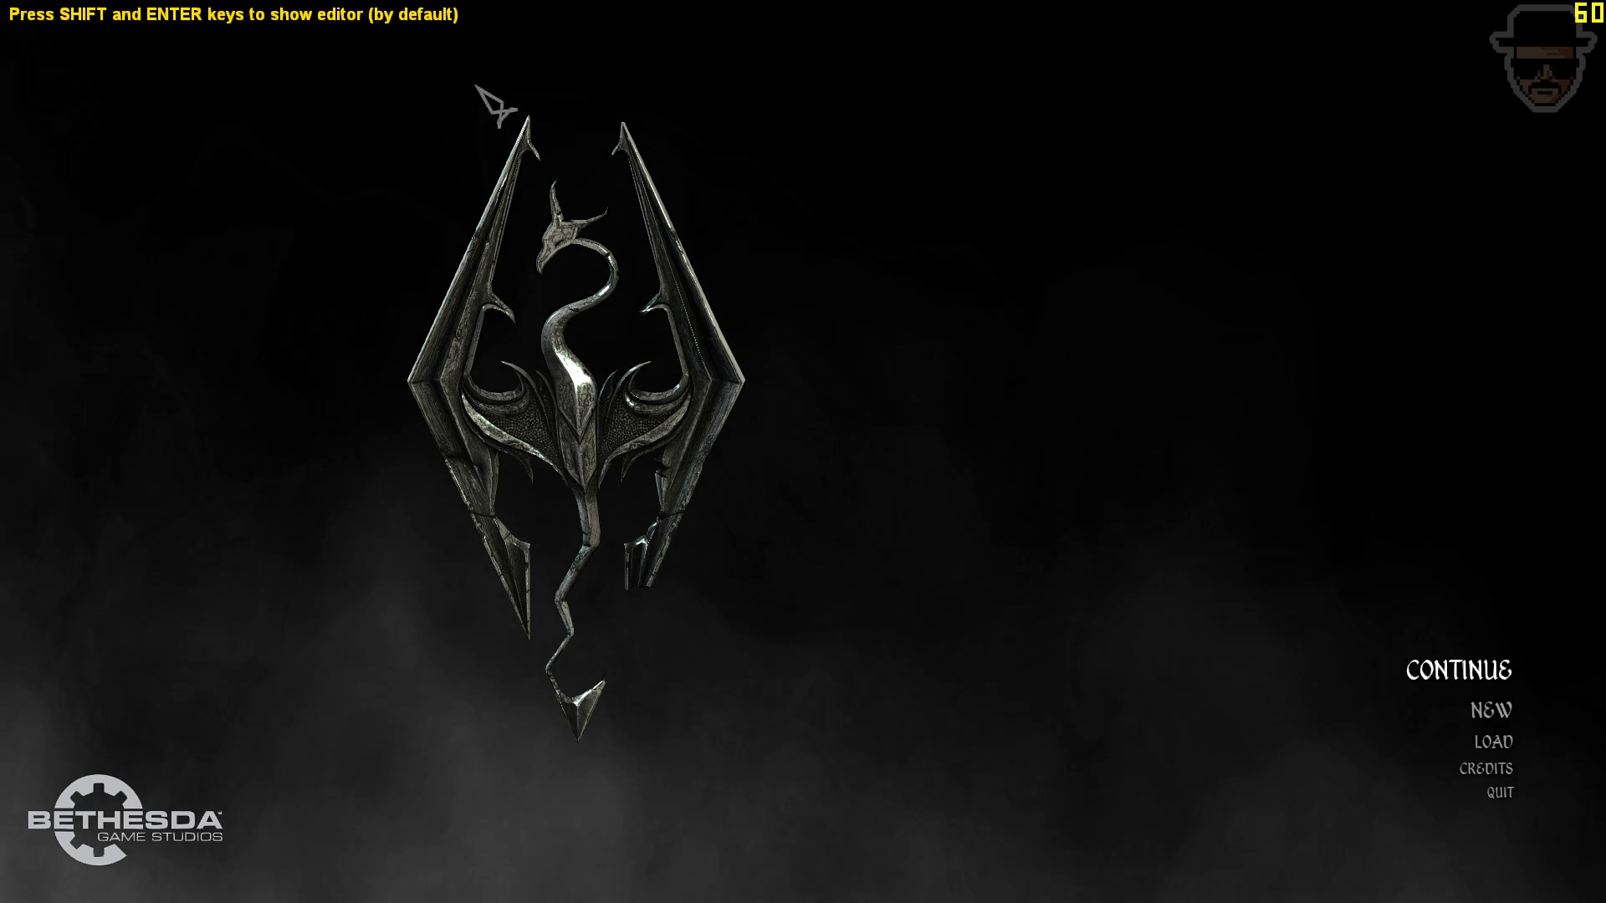
Step: Display the ENB editor at the Skyrim main menu, hide it again, and decline continuing from the last saved game
key("shift+Return")
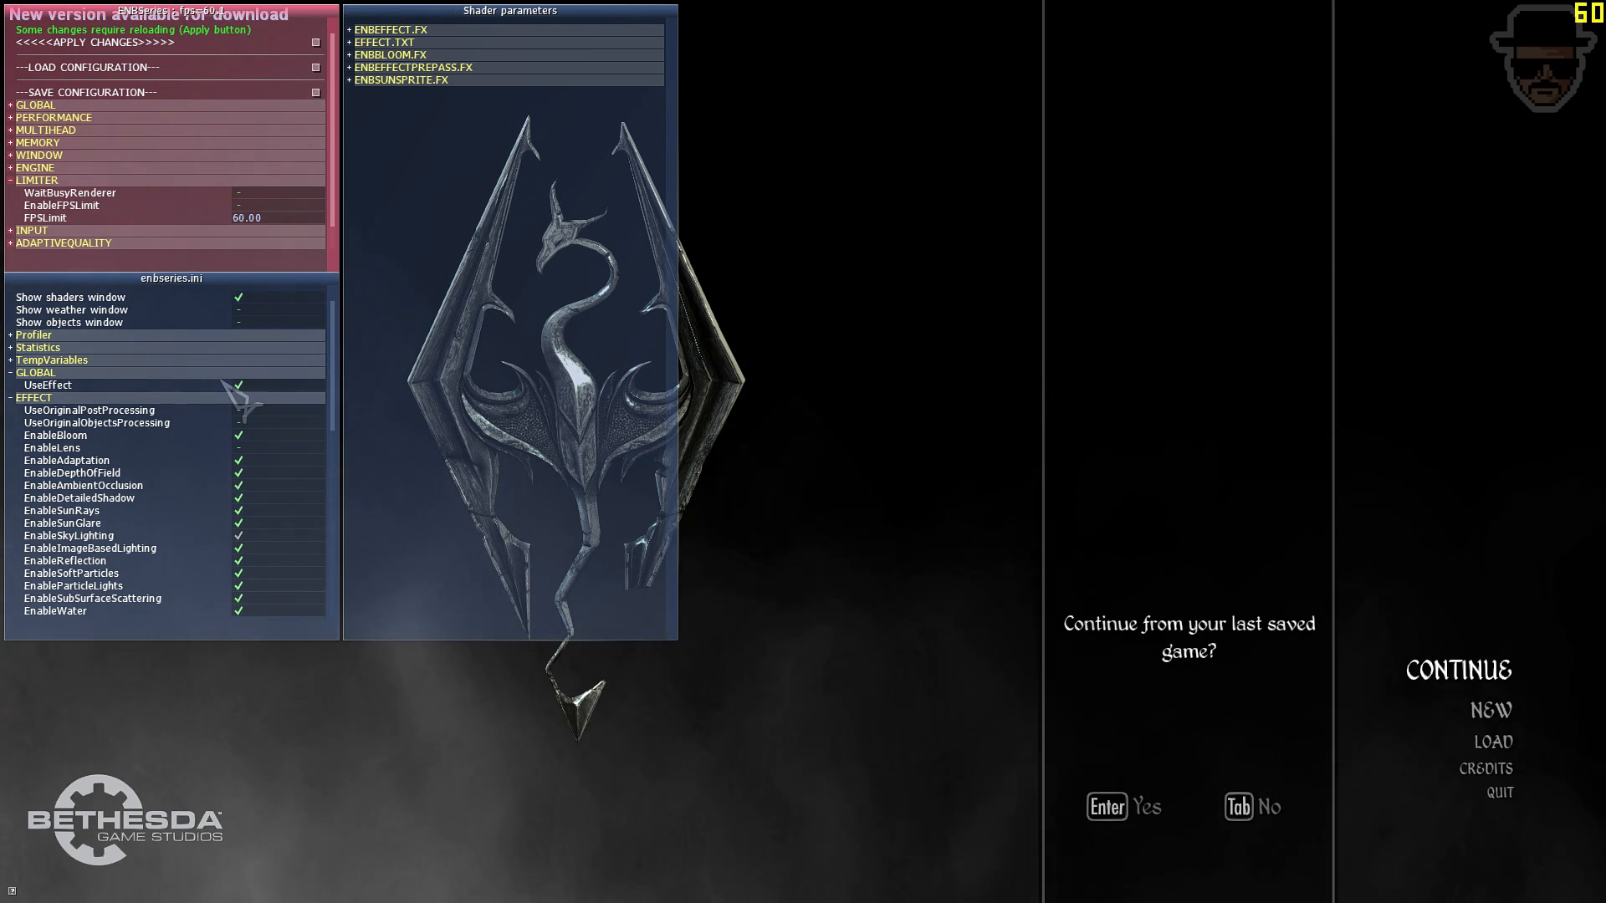
key("Tab")
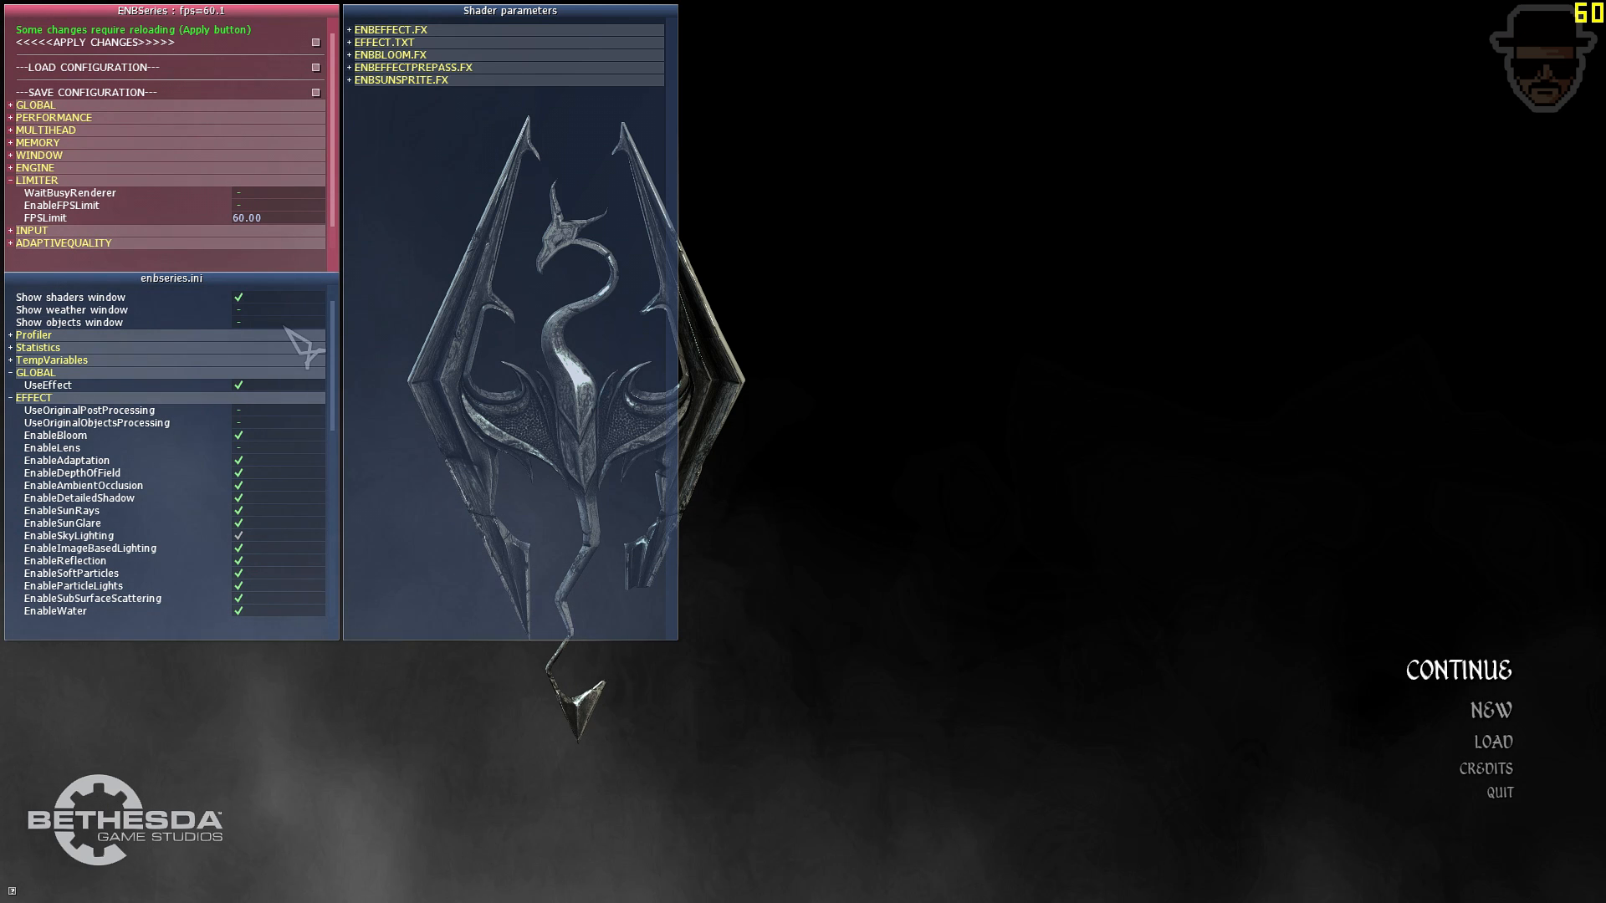
key("shift+Return")
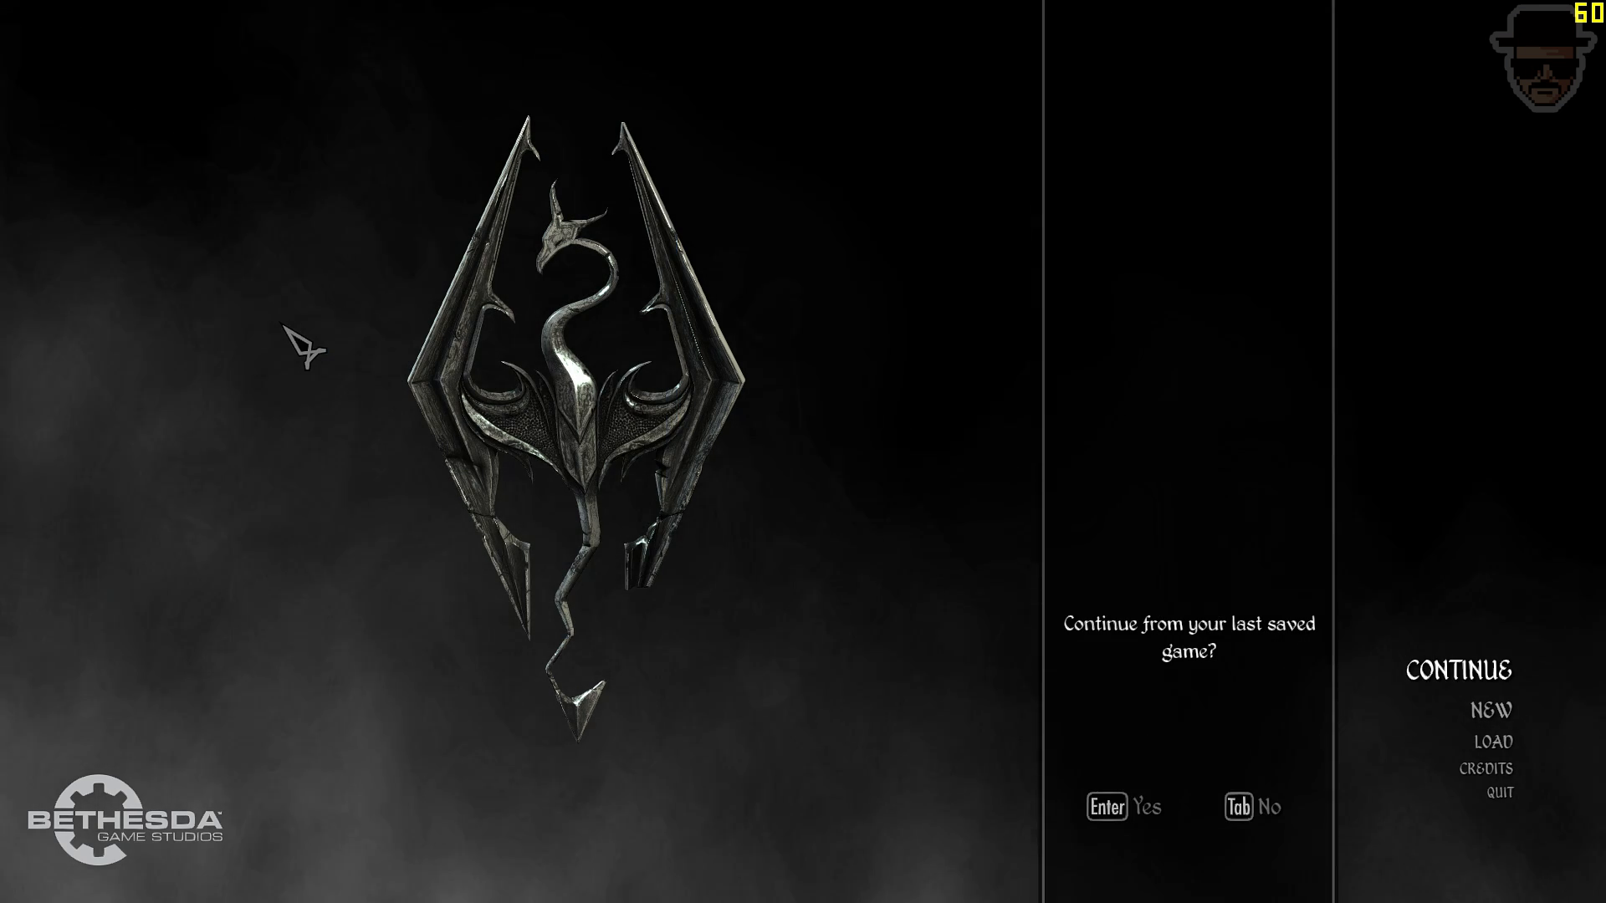
key("Tab")
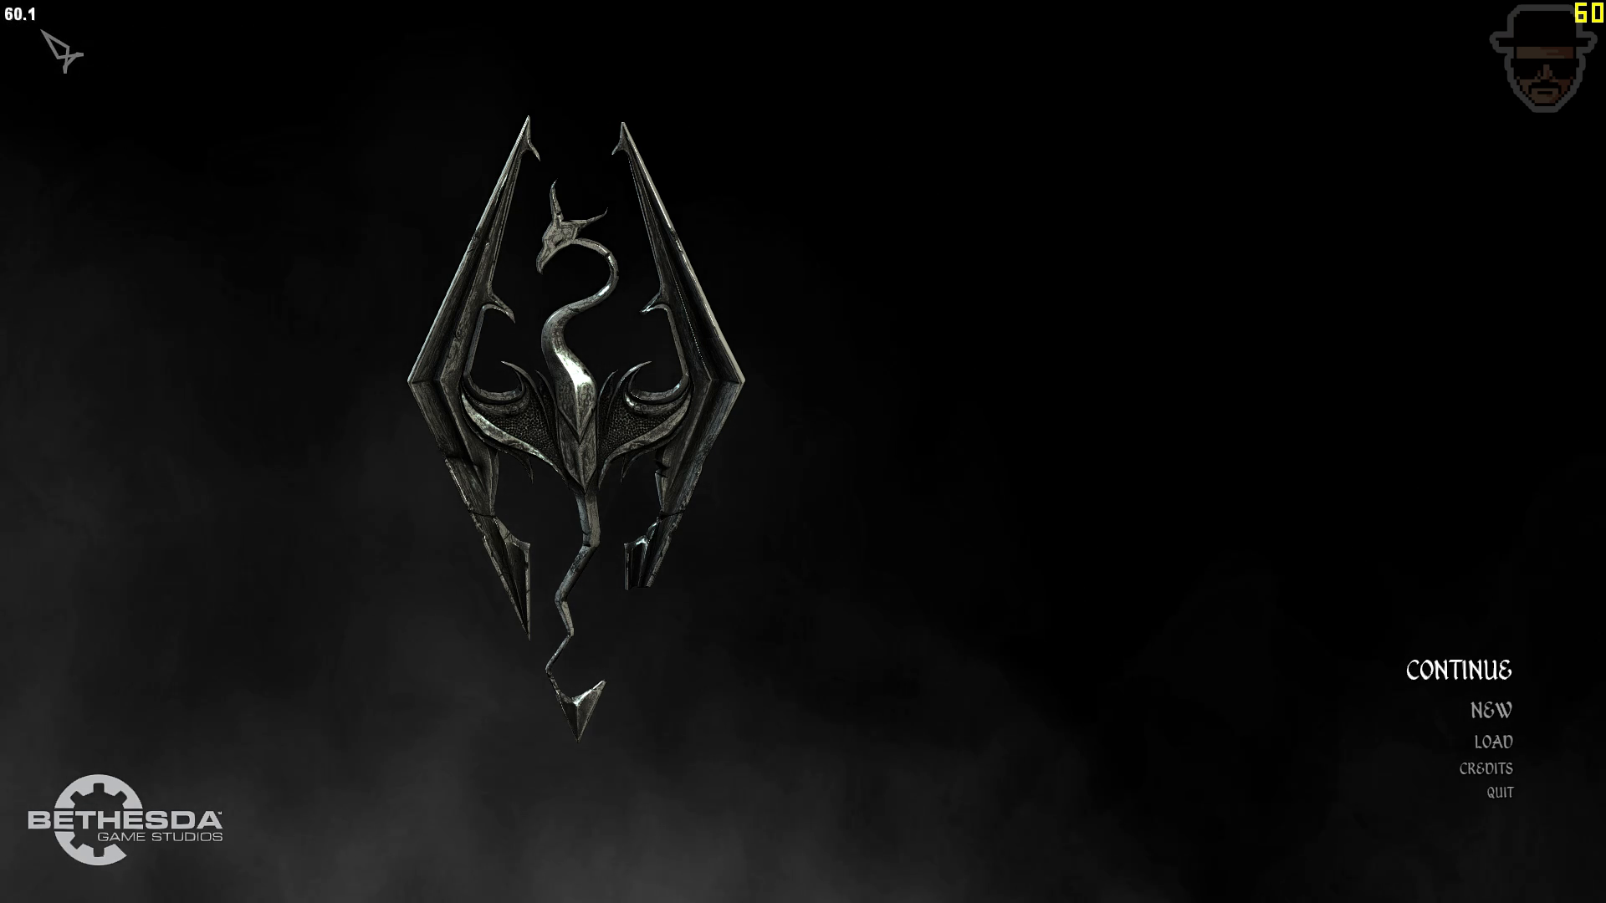
Step: Load a recent Borvaldur Manor save and agree to continue loading despite the missing content
left_click(1493, 742)
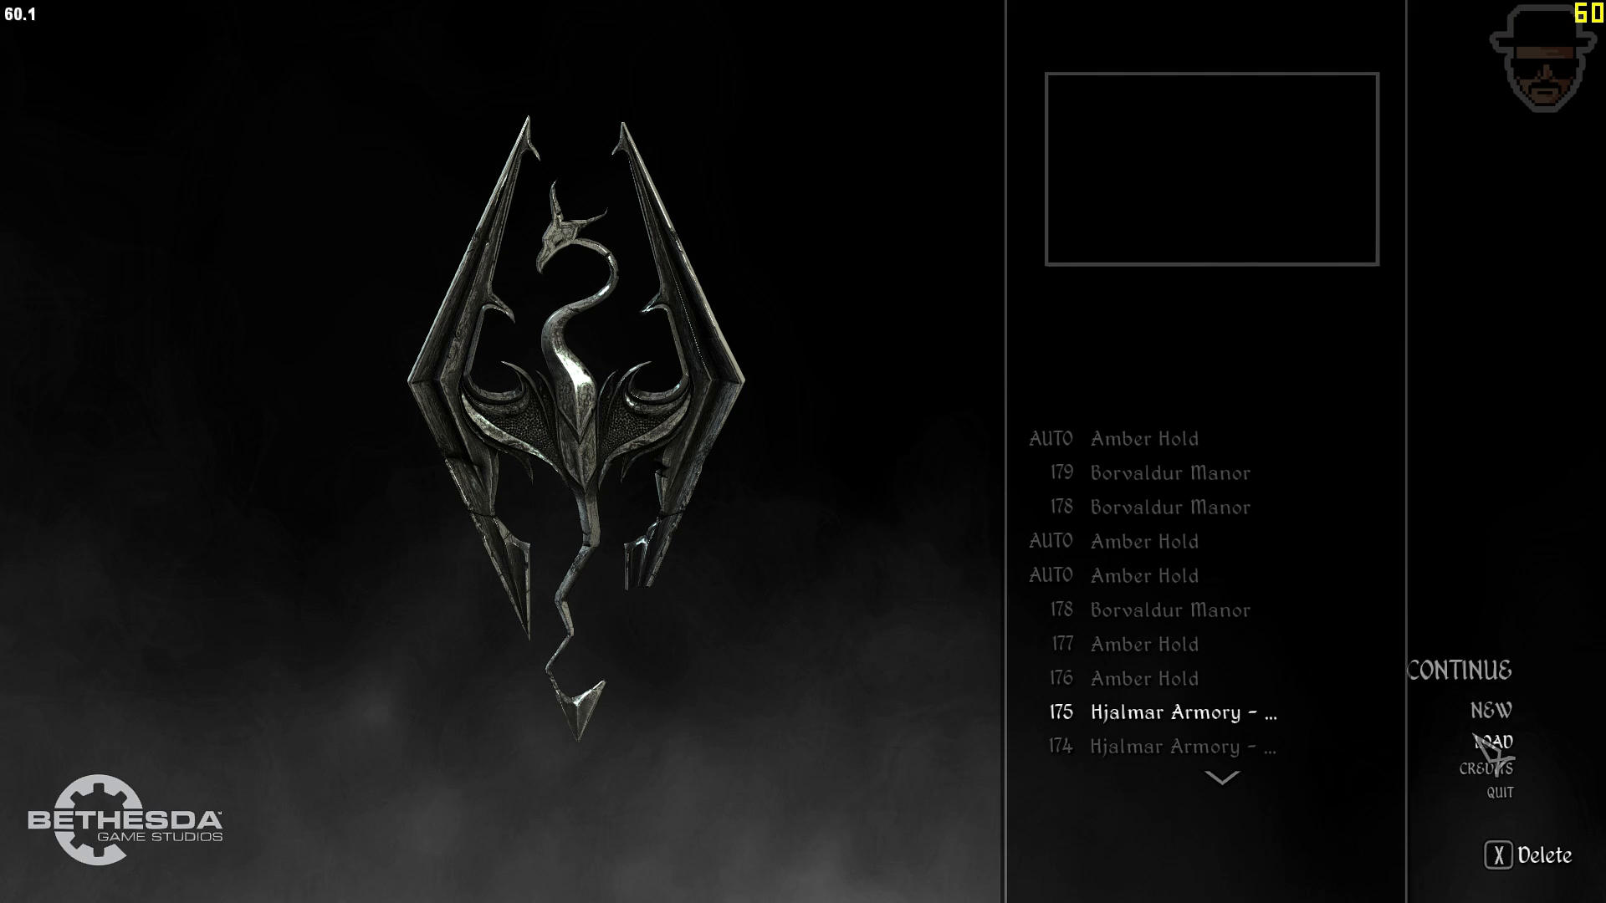
left_click(1132, 487)
left_click(1131, 487)
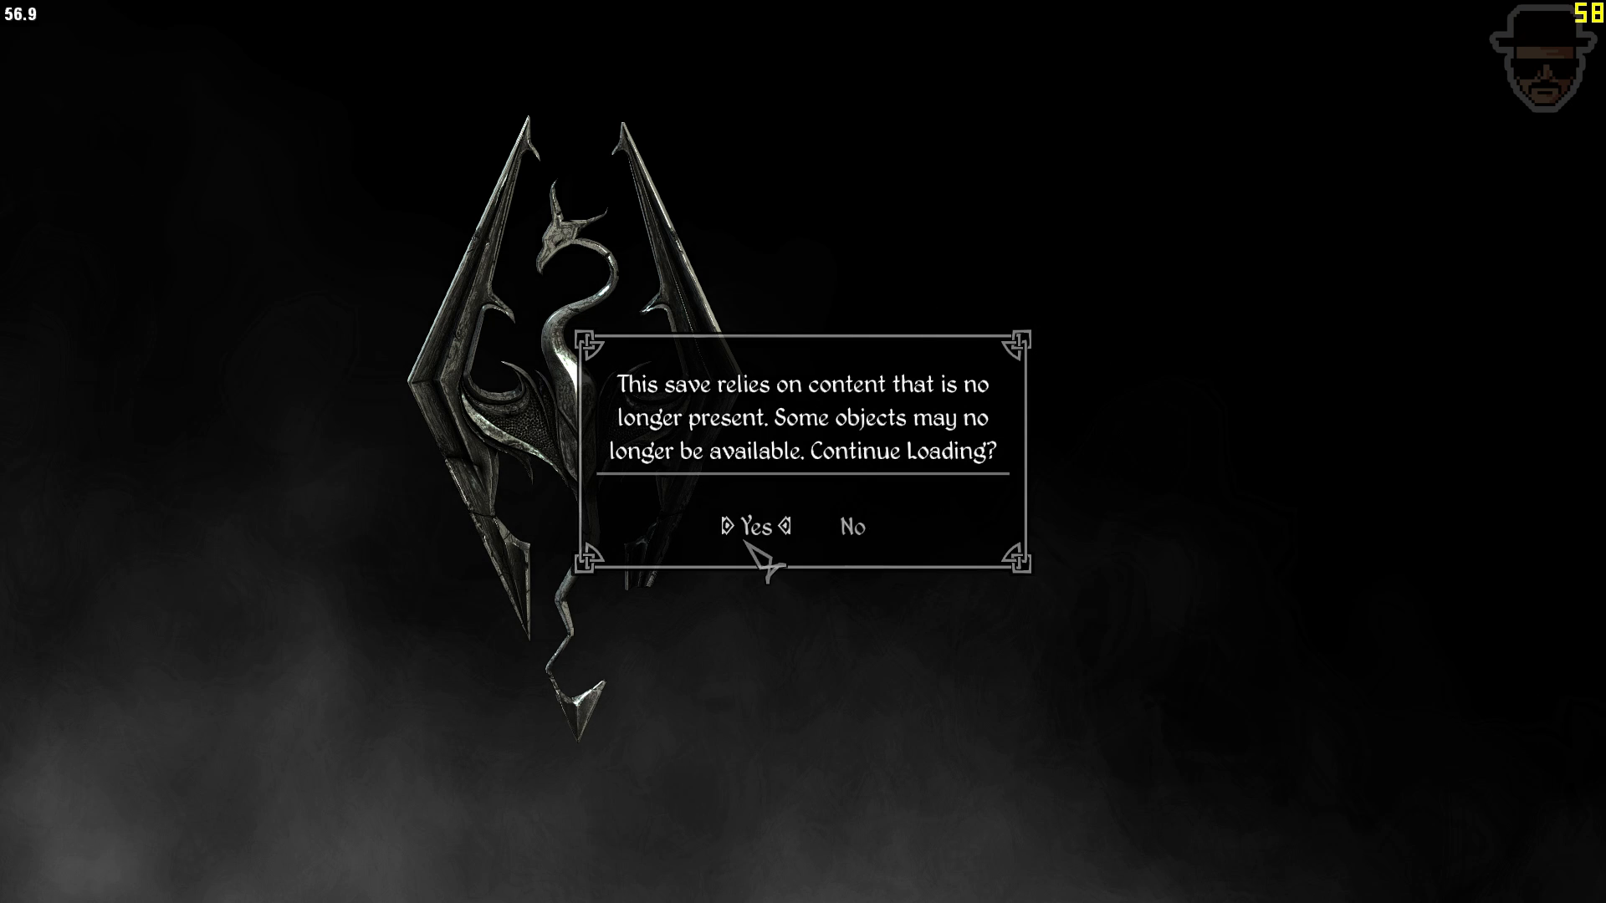
left_click(745, 540)
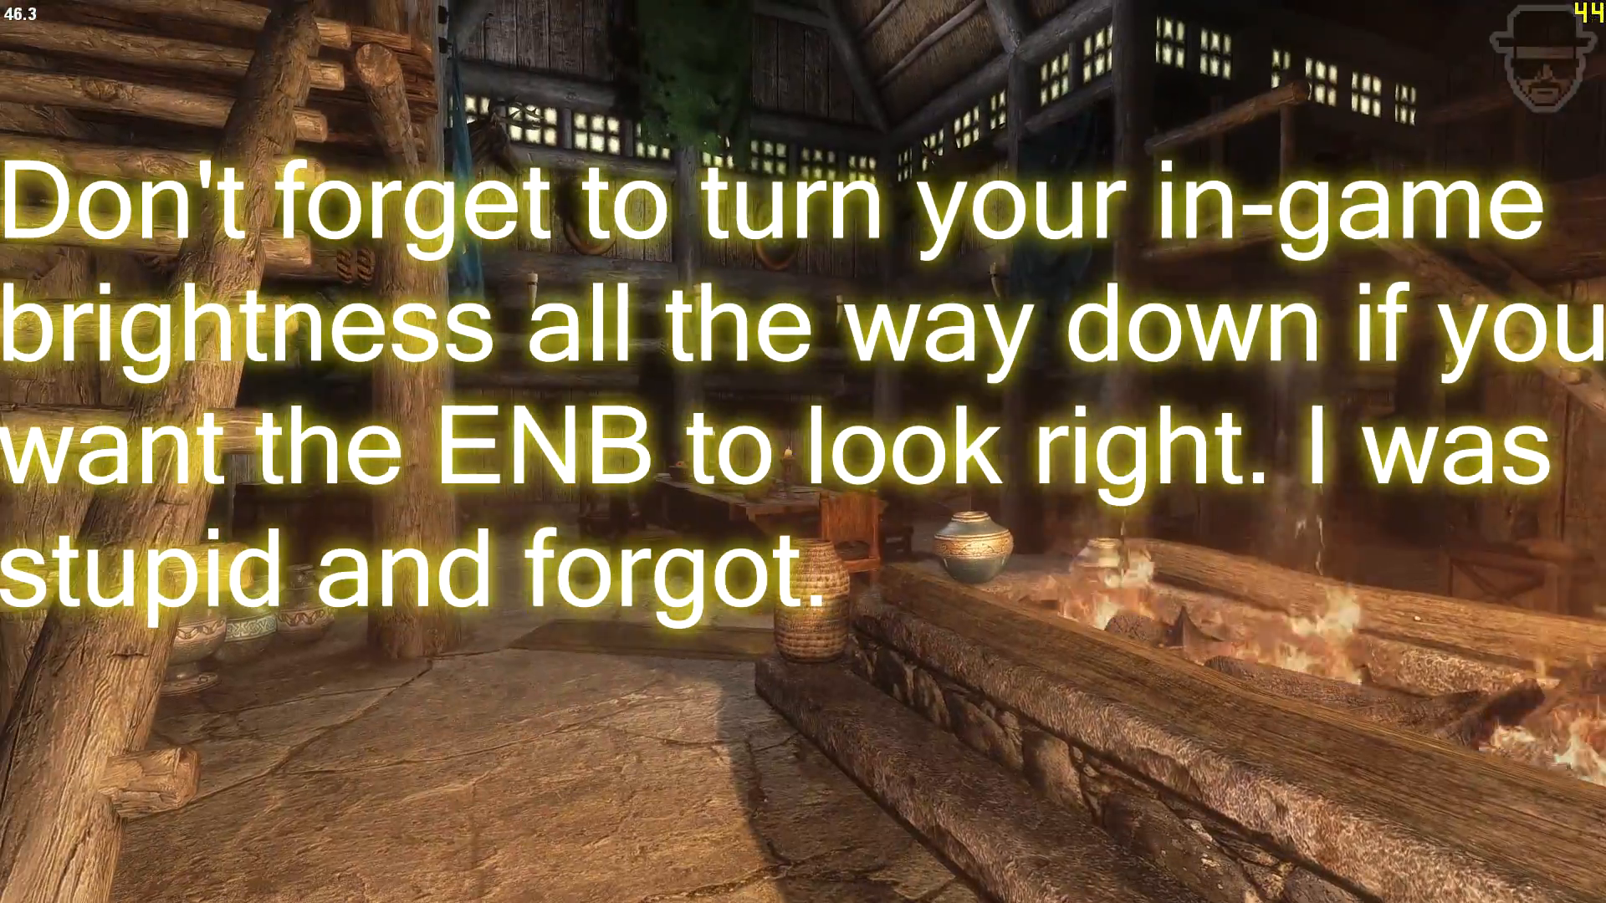
Step: Take two in-game screenshots of the hall's interior, walk to the door, and exit to Amber Hold
key("F12")
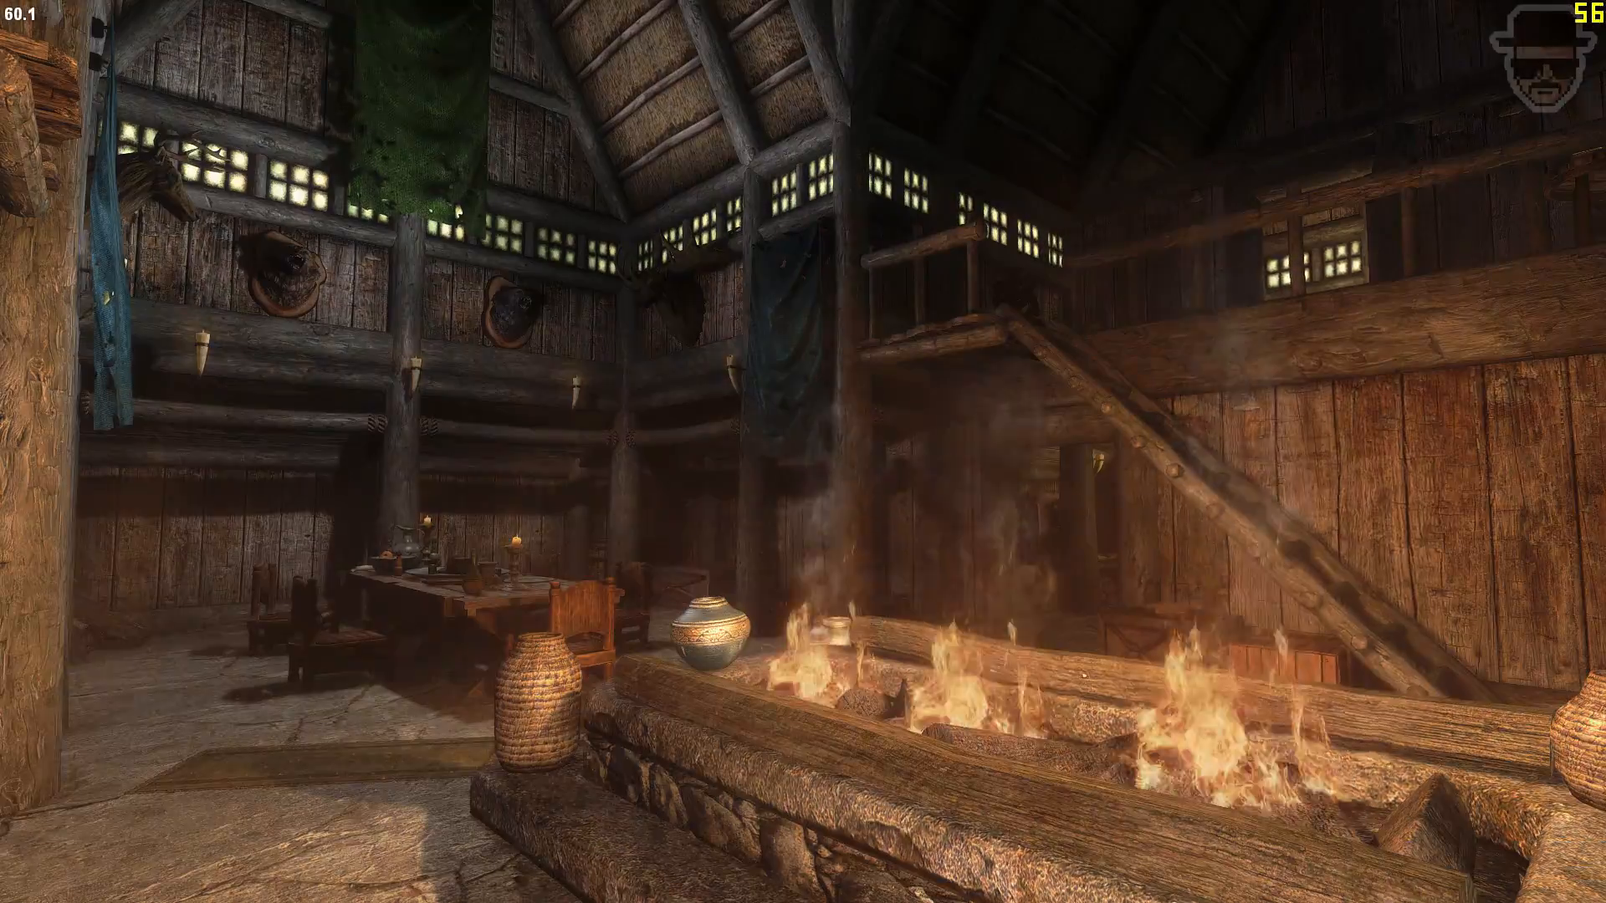
key("F12")
key("w")
key("w")
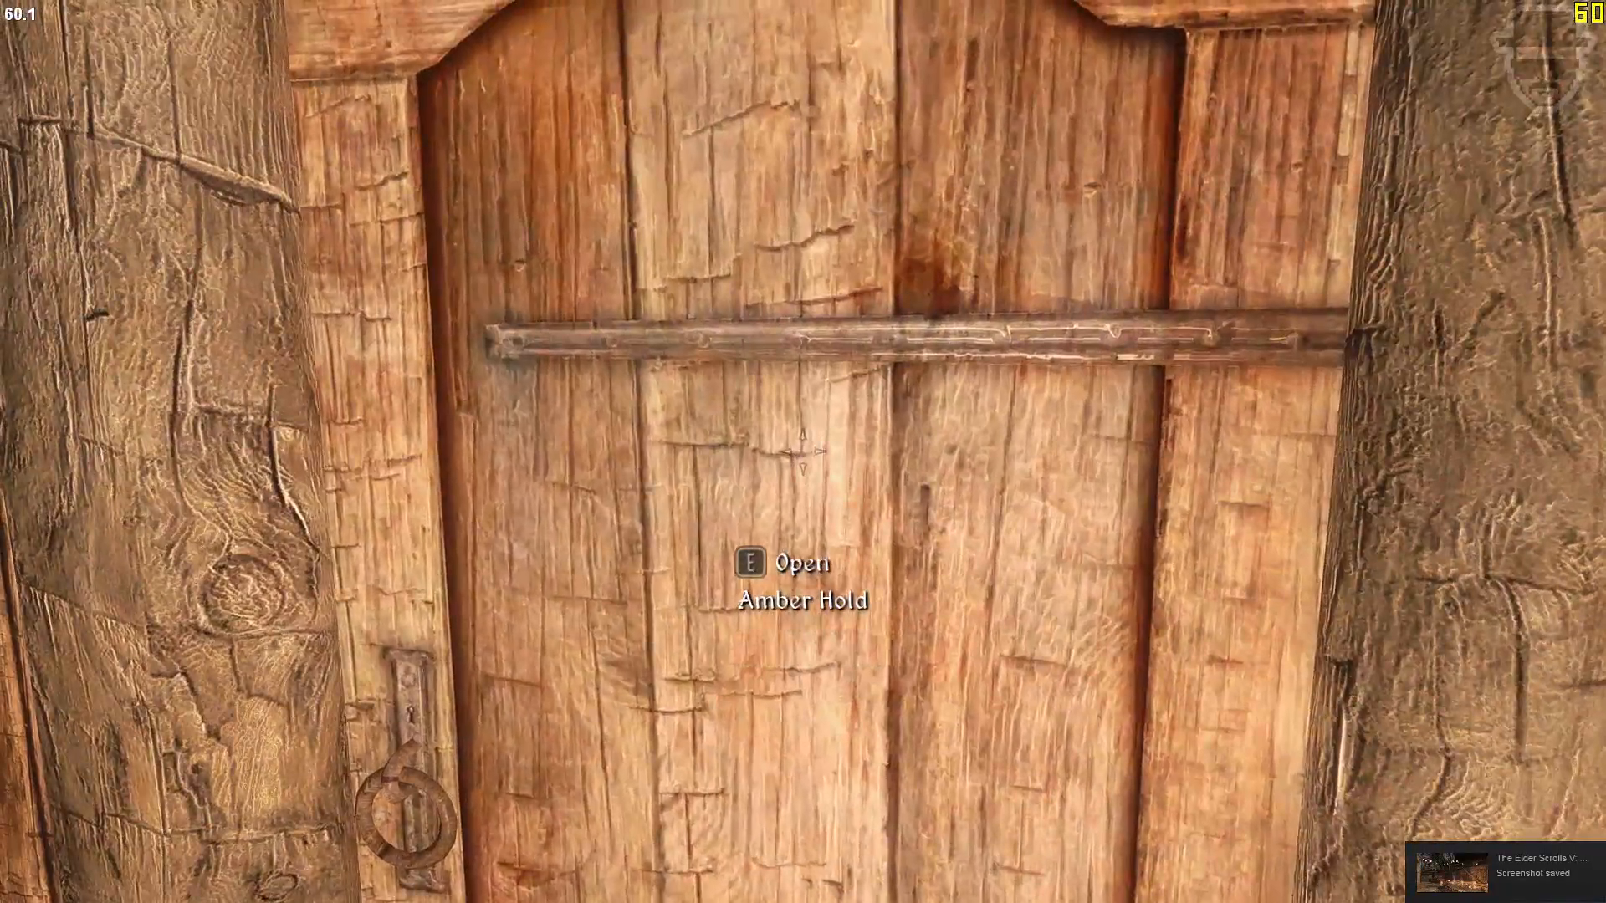
key("e")
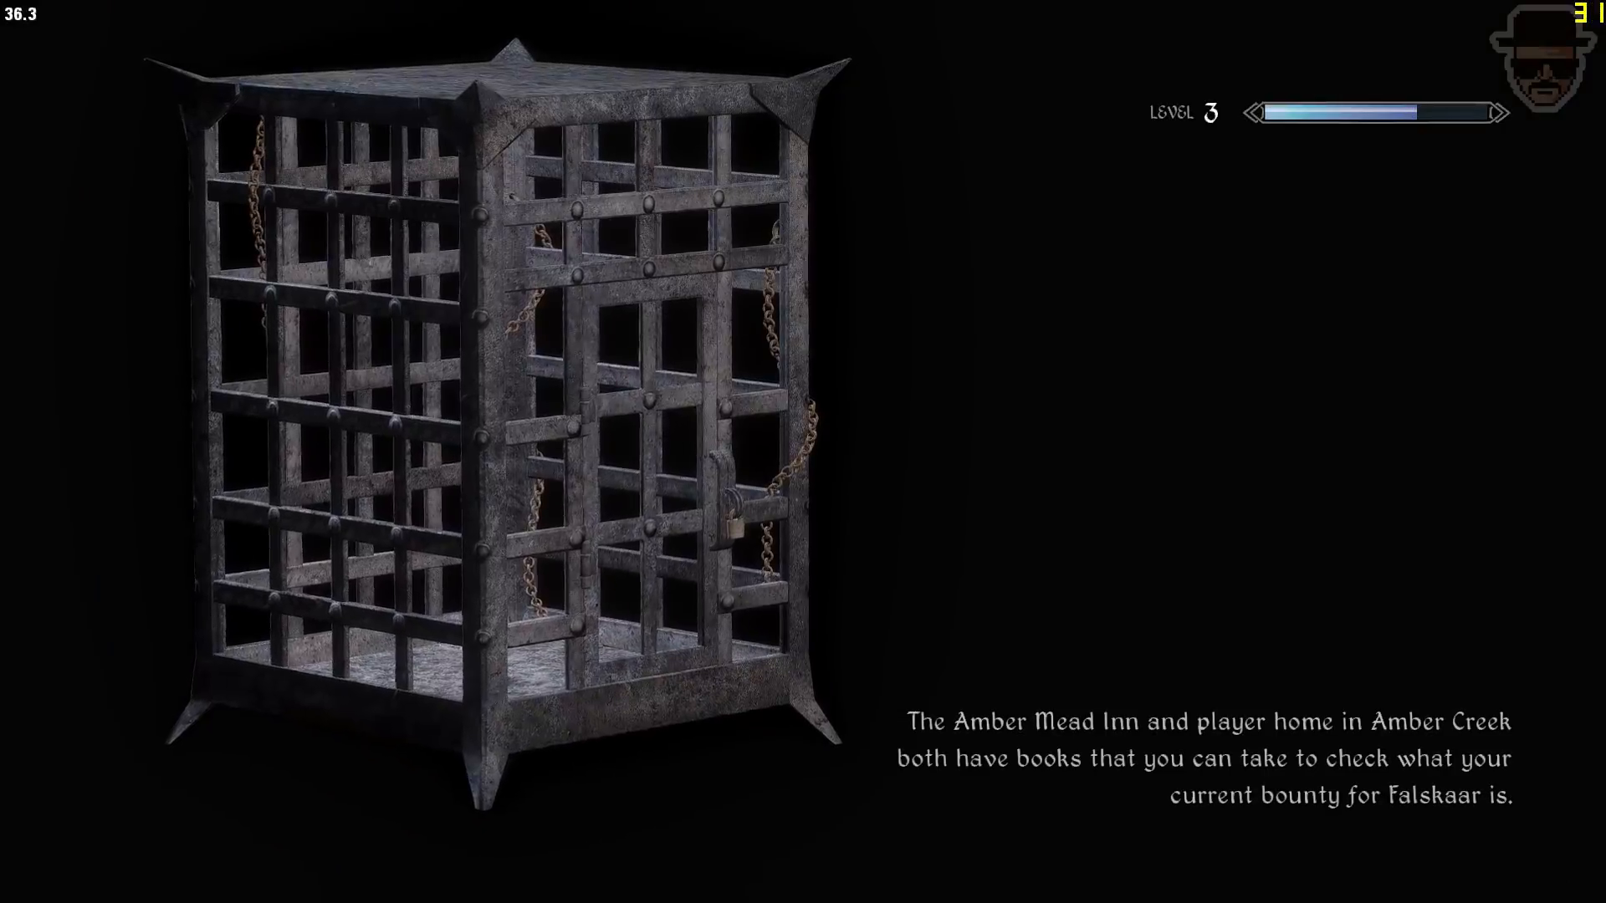